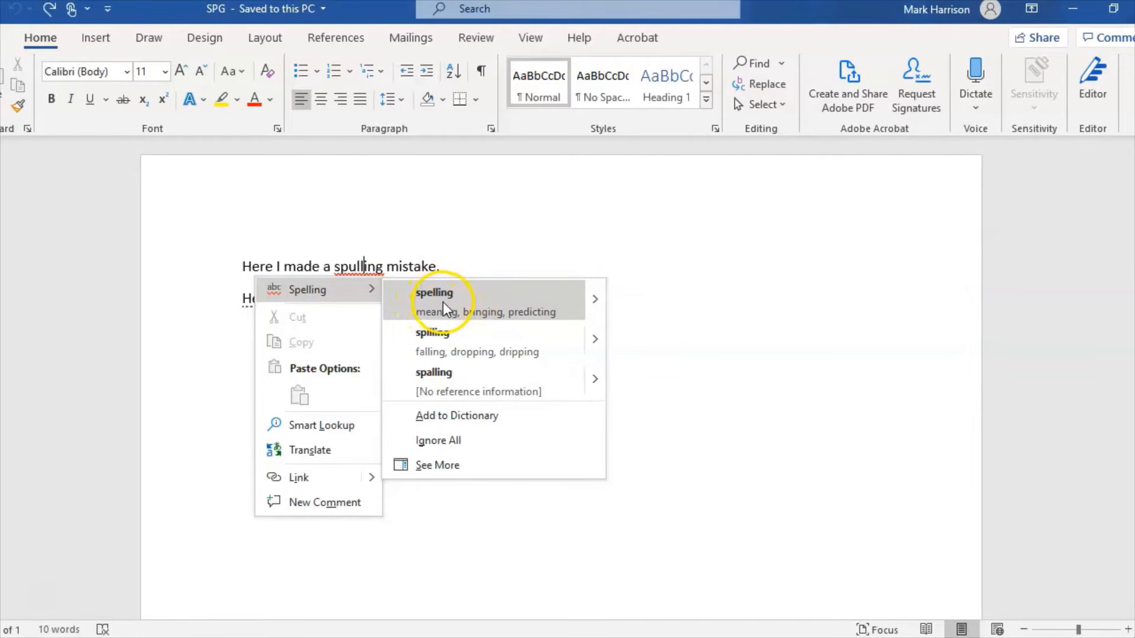
Correct "spulling" to "spelling" and replace "Here's" with "Here is" using the suggested corrections
{"action": "left_click", "coordinate": [444, 303]}
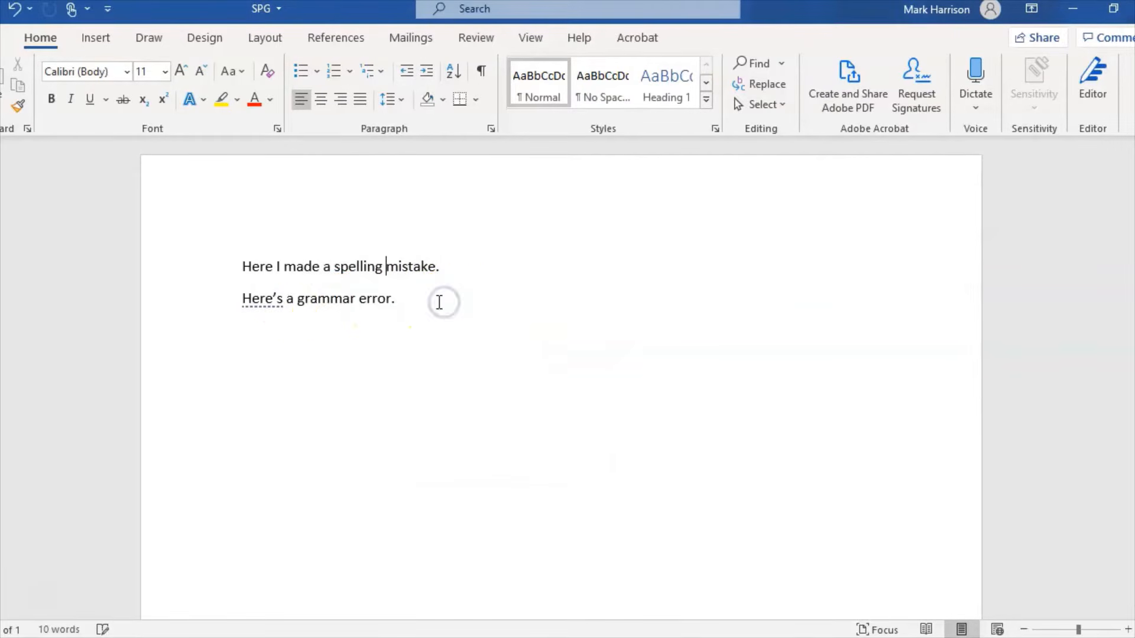
{"action": "right_click", "coordinate": [261, 300]}
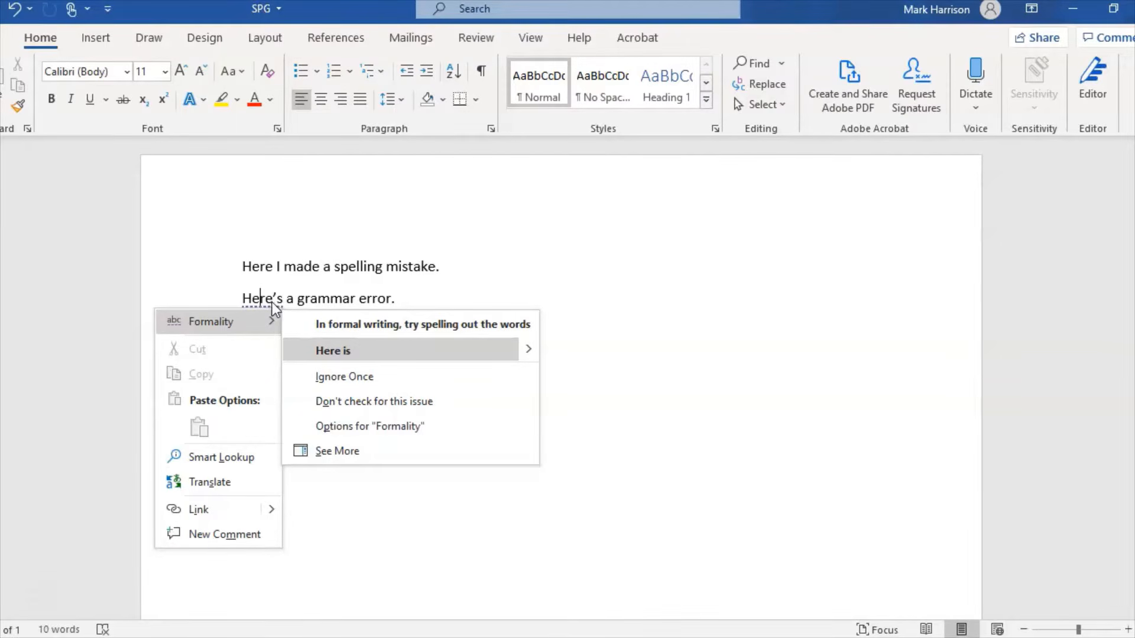
{"action": "left_click", "coordinate": [334, 352]}
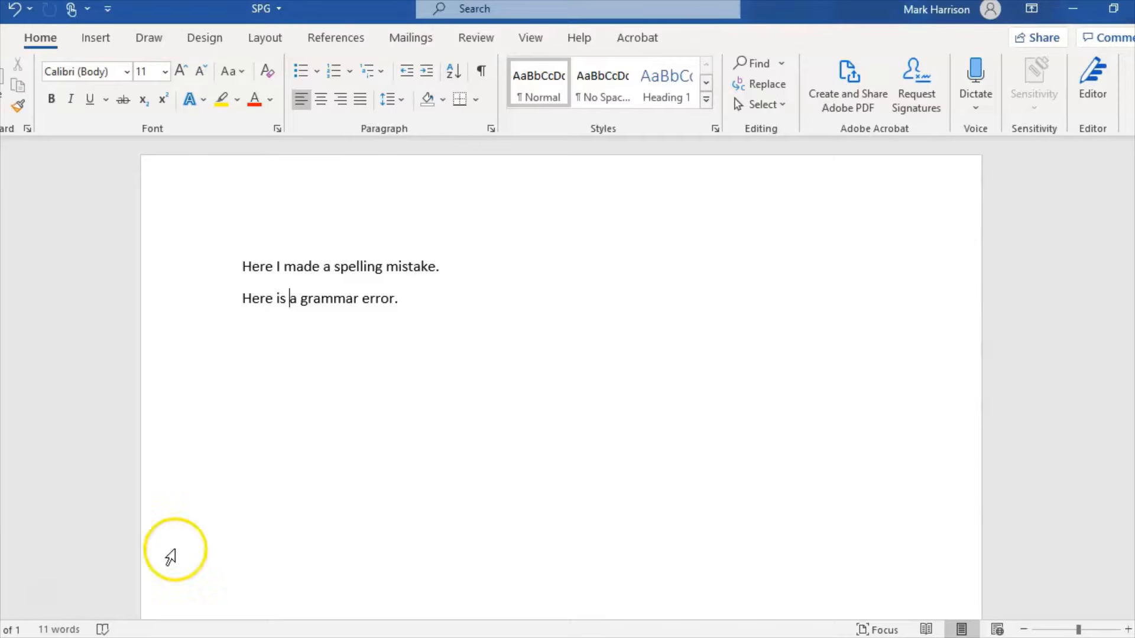
{"action": "left_click", "coordinate": [43, 595]}
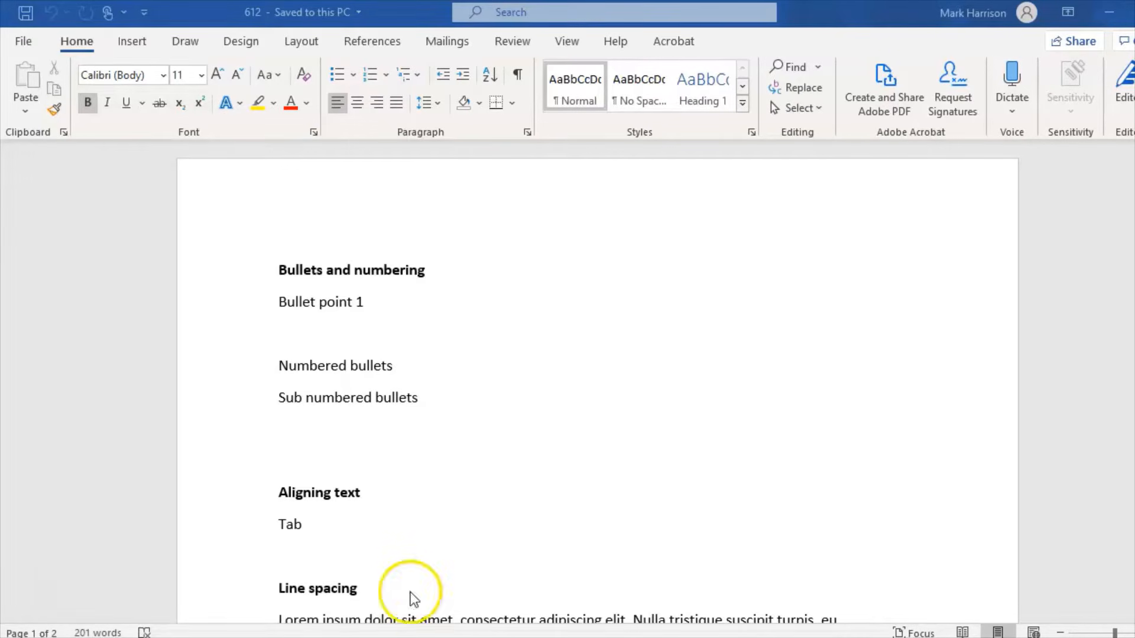
Format the "Bullet point 1" line as a bulleted item with the solid round bullet
{"action": "left_click", "coordinate": [278, 302]}
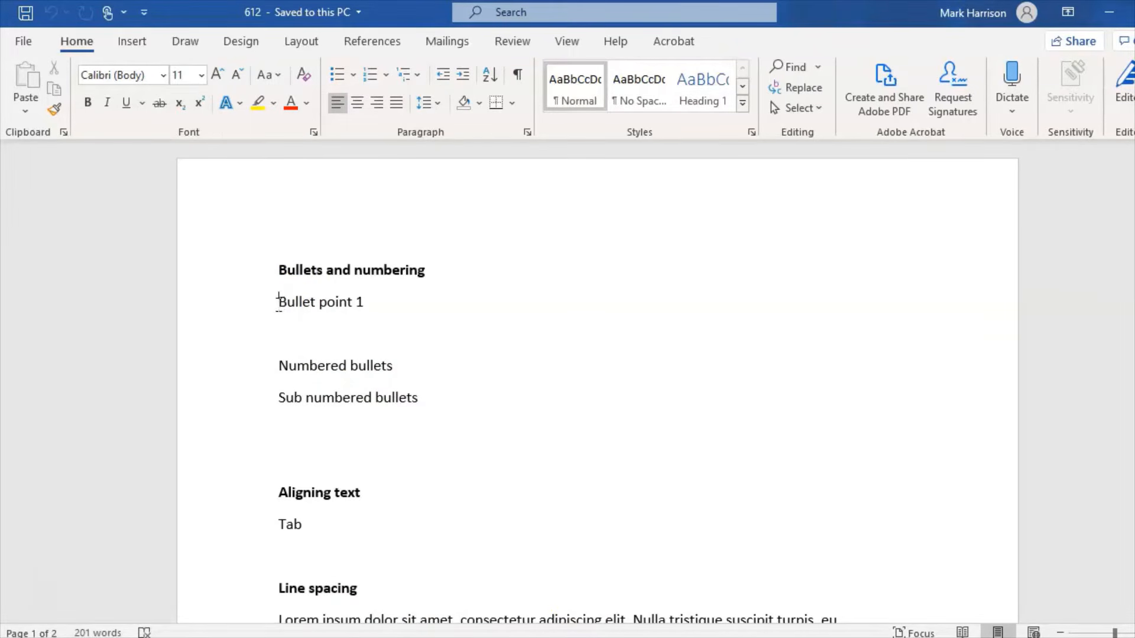
{"action": "left_click_drag", "start_coordinate": [279, 303], "coordinate": [385, 307]}
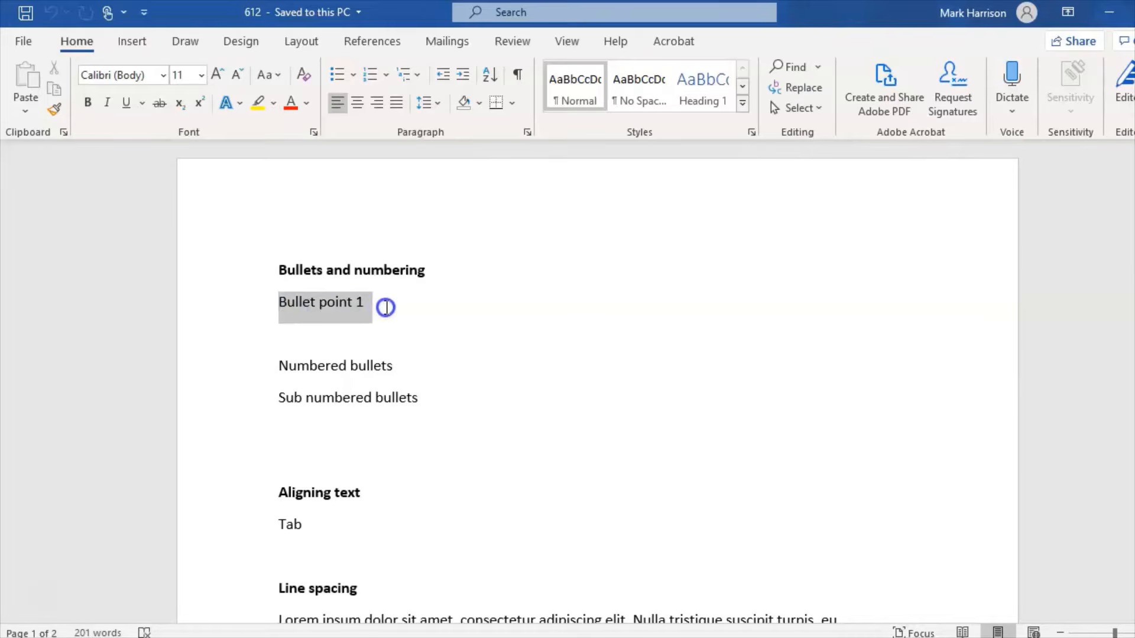
{"action": "left_click", "coordinate": [338, 79]}
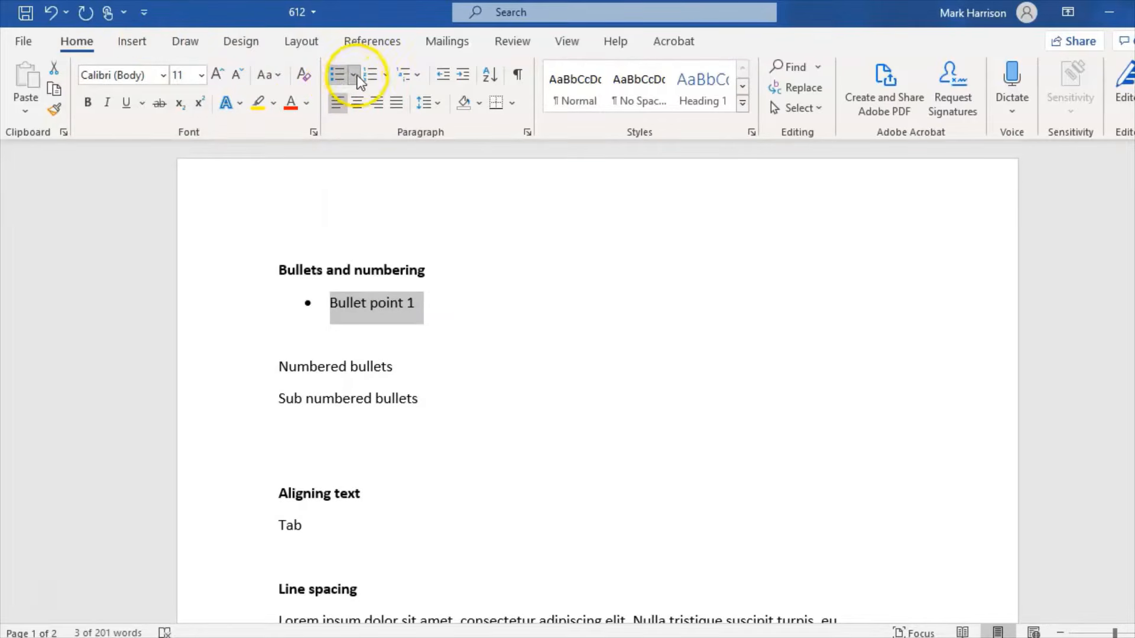
{"action": "left_click", "coordinate": [354, 76]}
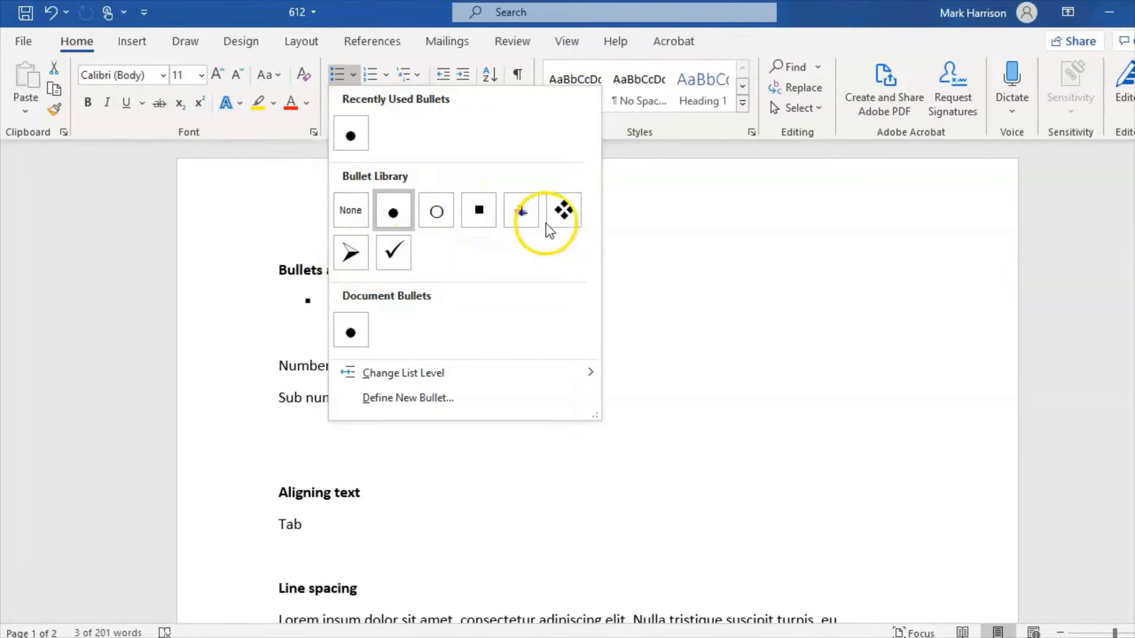
{"action": "left_click", "coordinate": [402, 223]}
{"action": "left_click", "coordinate": [442, 299]}
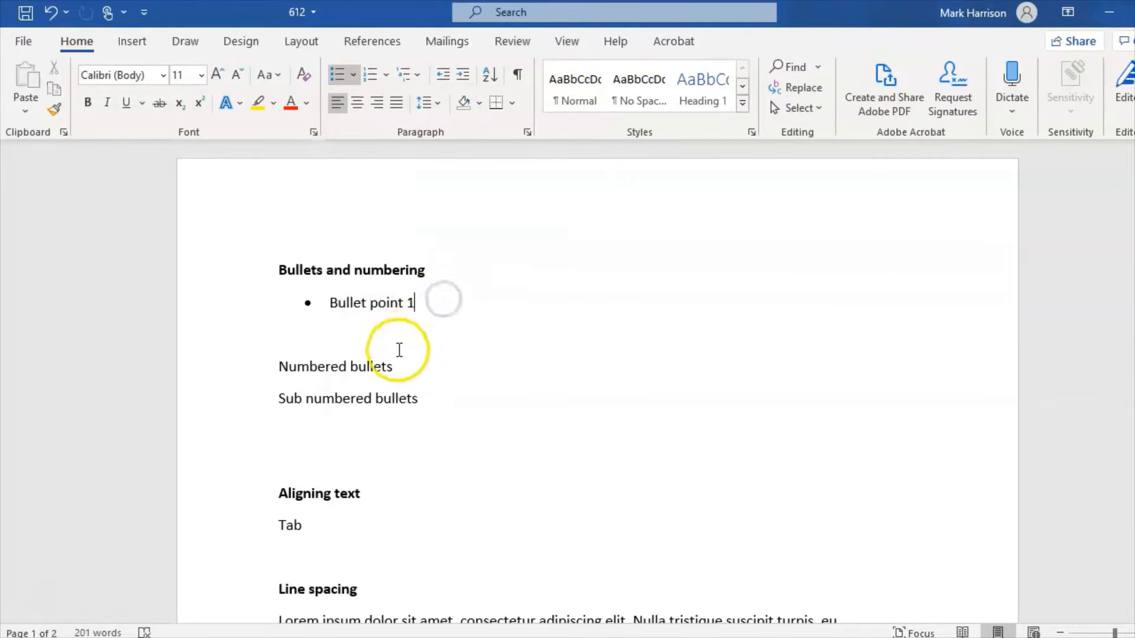
Format the "Numbered bullets" line as a numbered item in the 1. 2. 3. style
{"action": "left_click_drag", "start_coordinate": [393, 367], "coordinate": [272, 367]}
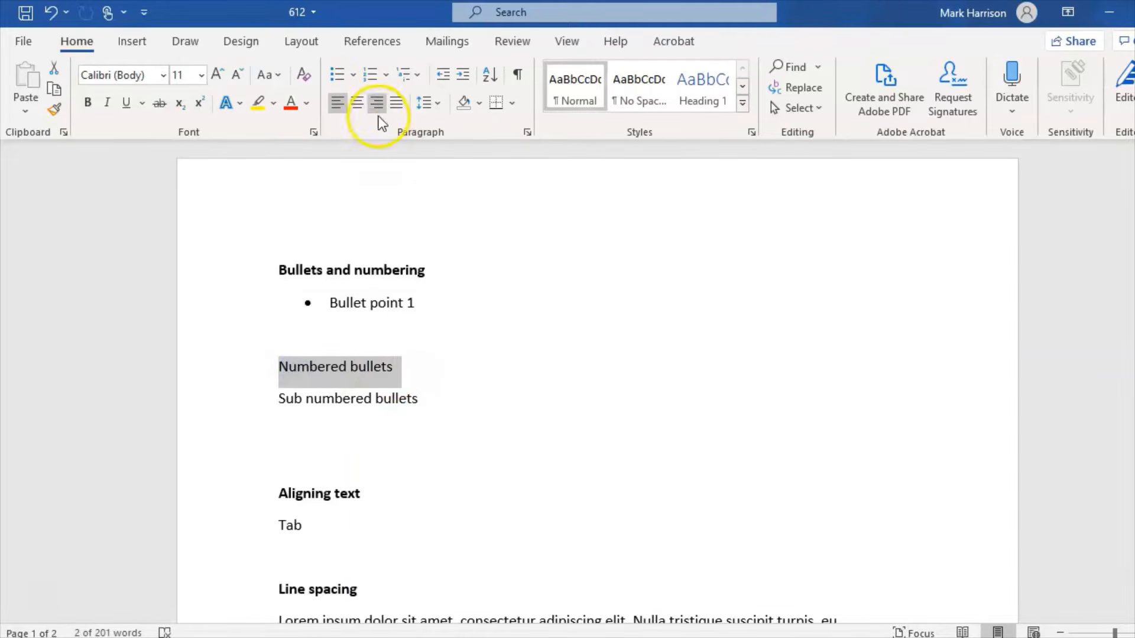
{"action": "left_click", "coordinate": [371, 75]}
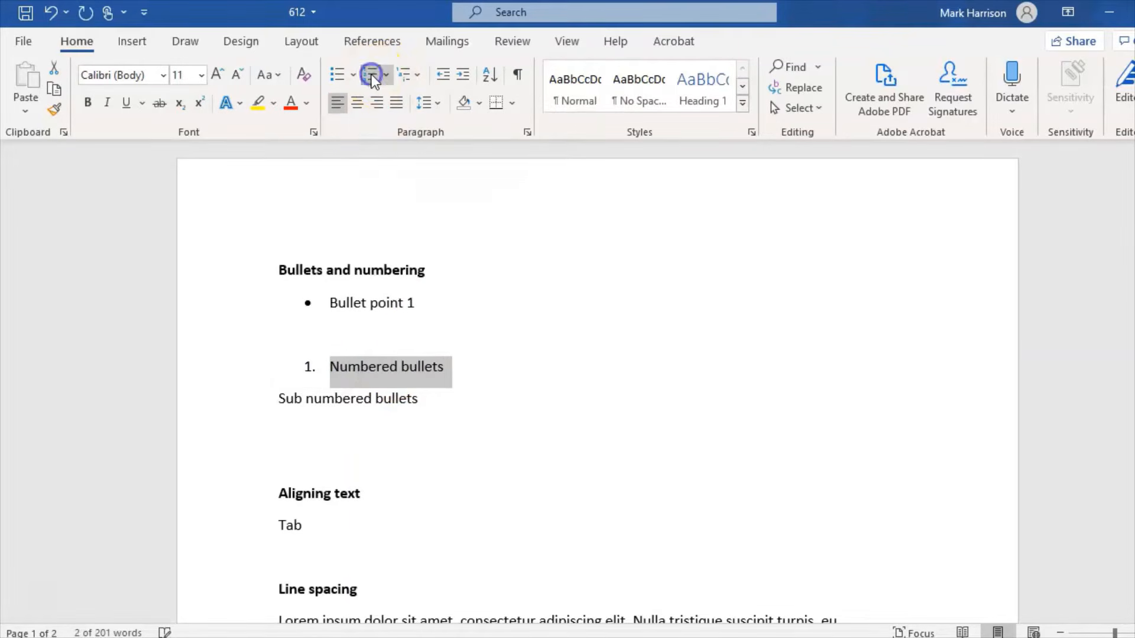
{"action": "left_click", "coordinate": [386, 75]}
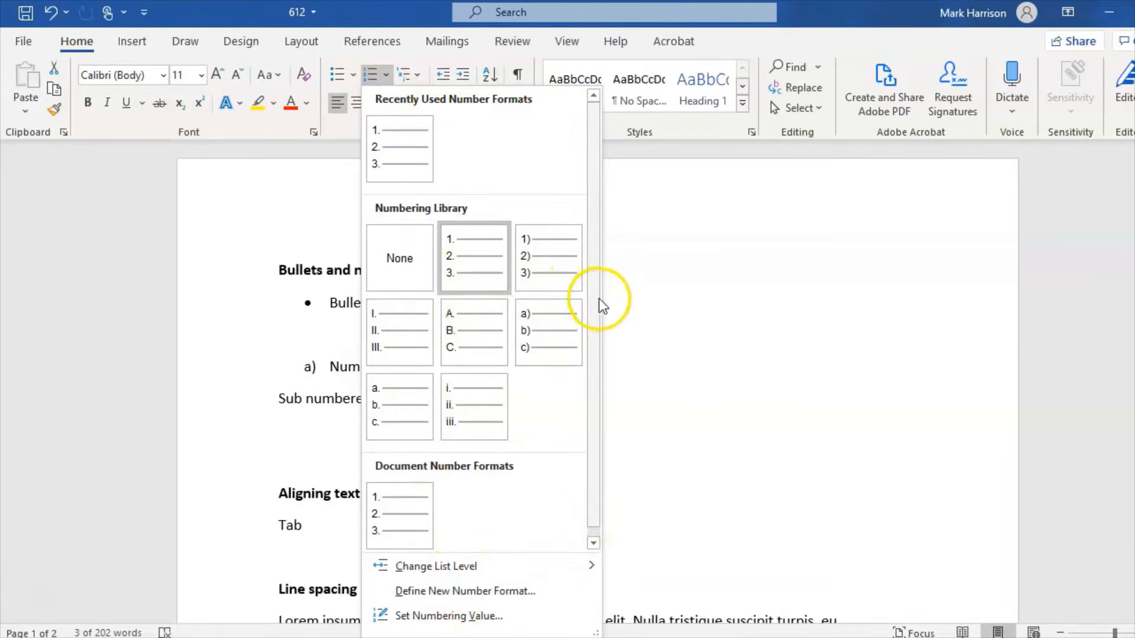
{"action": "left_click_drag", "start_coordinate": [595, 301], "coordinate": [592, 369]}
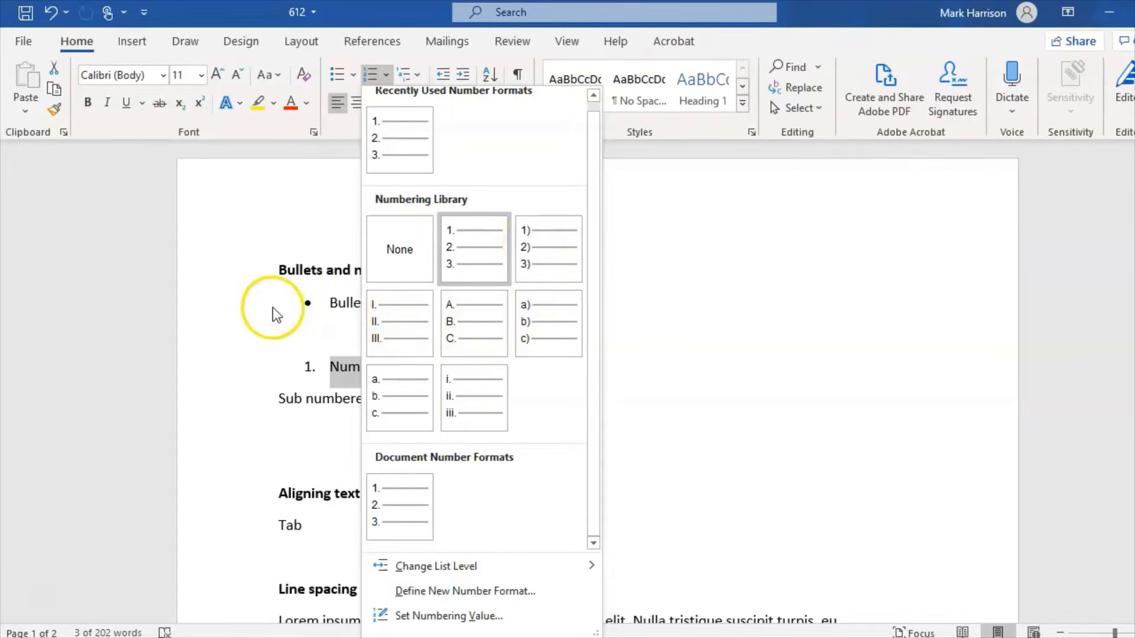
{"action": "left_click", "coordinate": [487, 261]}
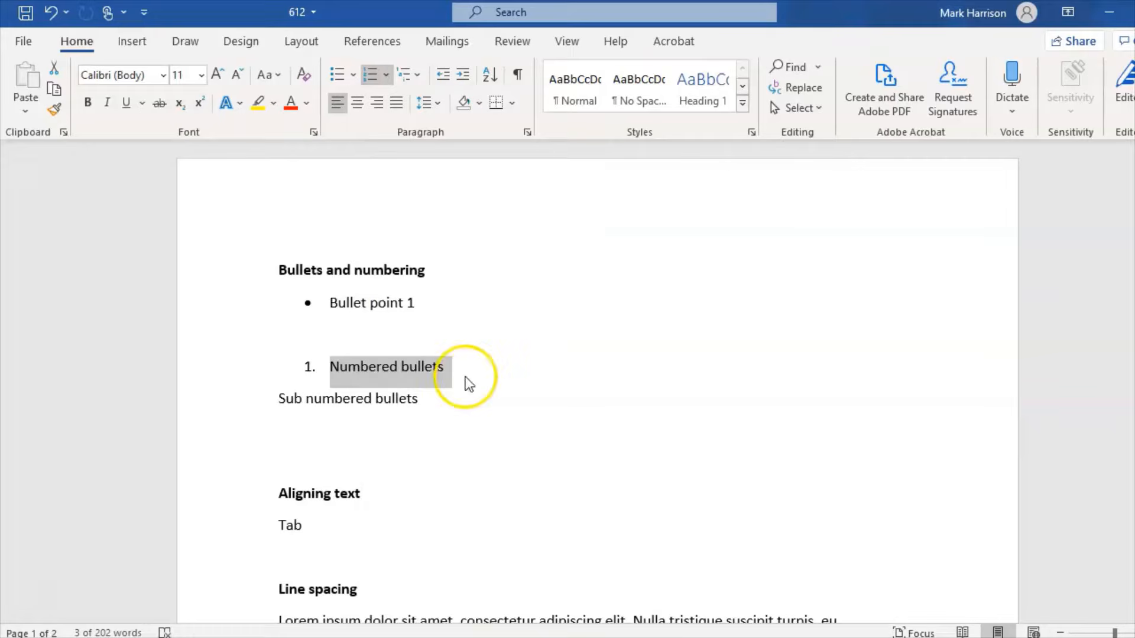
{"action": "left_click", "coordinate": [464, 373]}
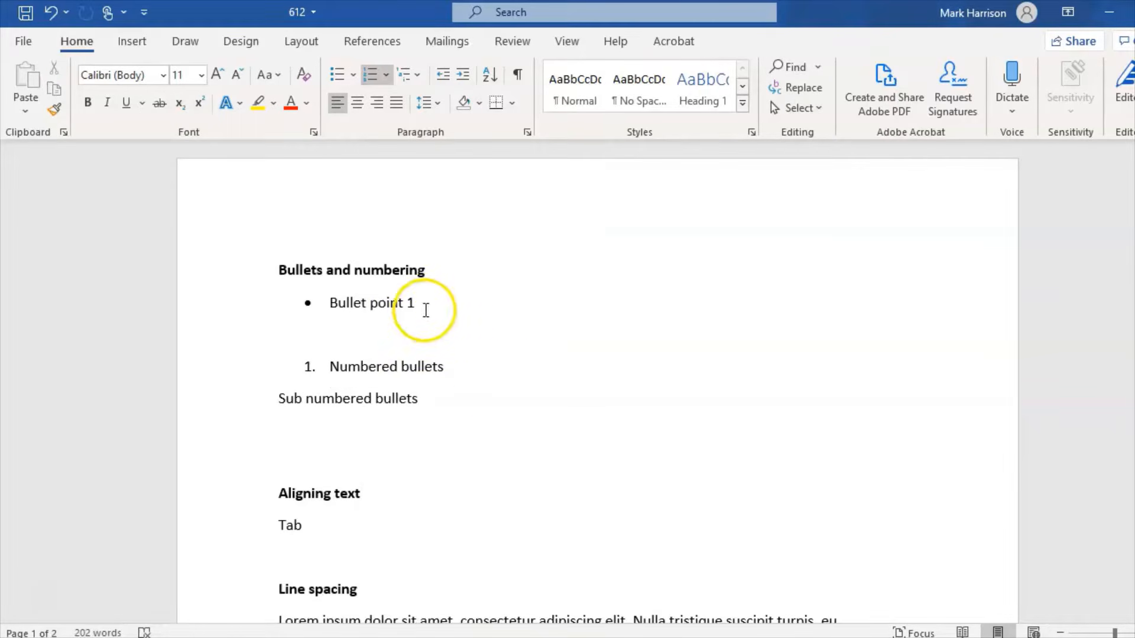
Number the "Sub numbered bullets" line in the 1. 2. 3. style and indent it one list level
{"action": "left_click_drag", "start_coordinate": [432, 398], "coordinate": [270, 391]}
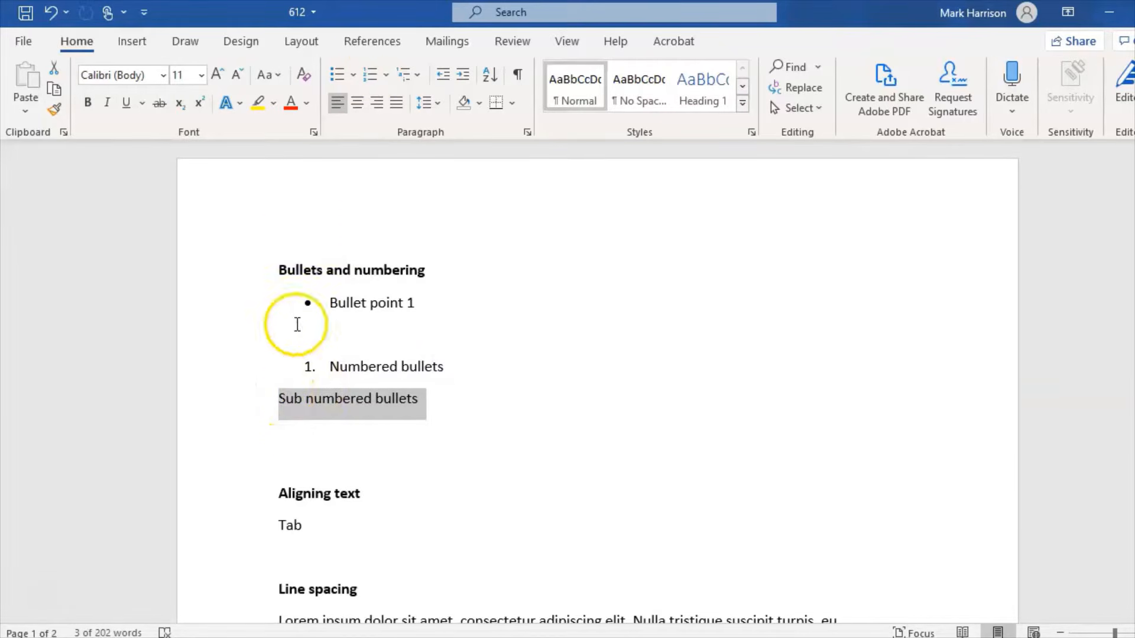
{"action": "left_click", "coordinate": [385, 76]}
{"action": "left_click", "coordinate": [403, 147]}
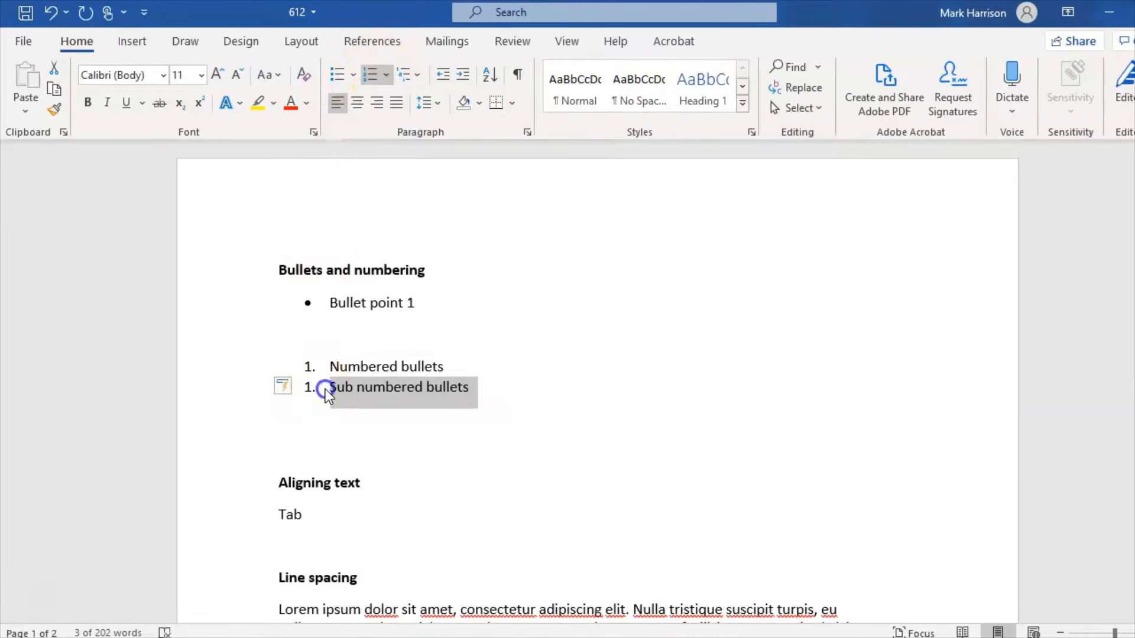
{"action": "left_click", "coordinate": [327, 389]}
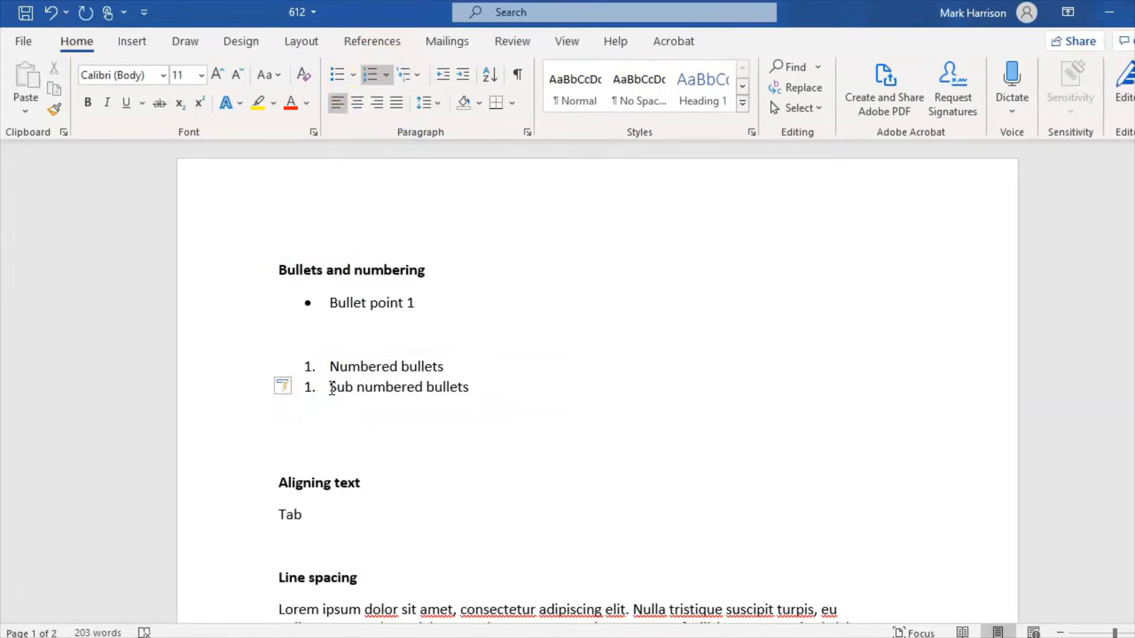
{"action": "key", "text": "Tab"}
{"action": "left_click", "coordinate": [515, 385]}
Change the numbering of the "Sub numbered bullets" line to the a) b) c) format
{"action": "left_click_drag", "start_coordinate": [514, 385], "coordinate": [373, 387]}
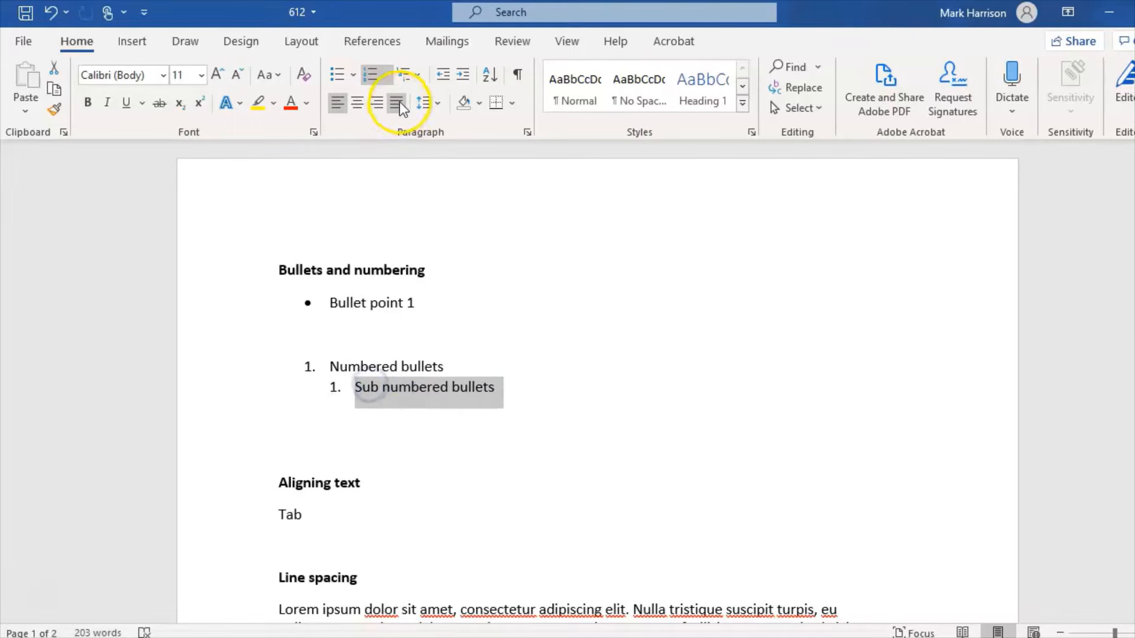
{"action": "left_click", "coordinate": [392, 76]}
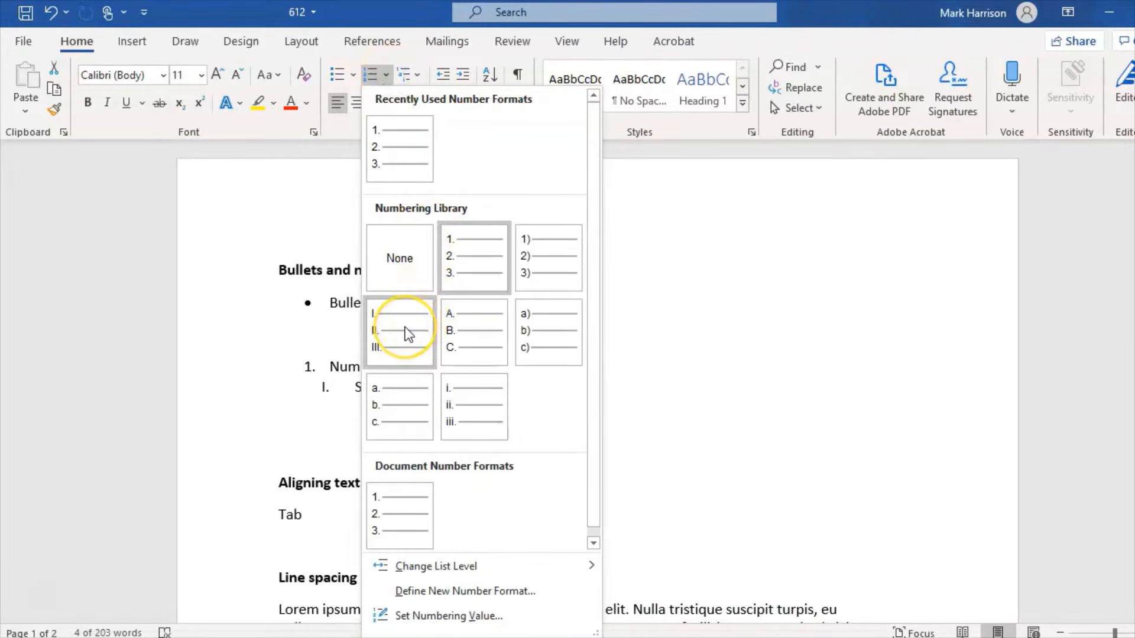
{"action": "left_click", "coordinate": [553, 338]}
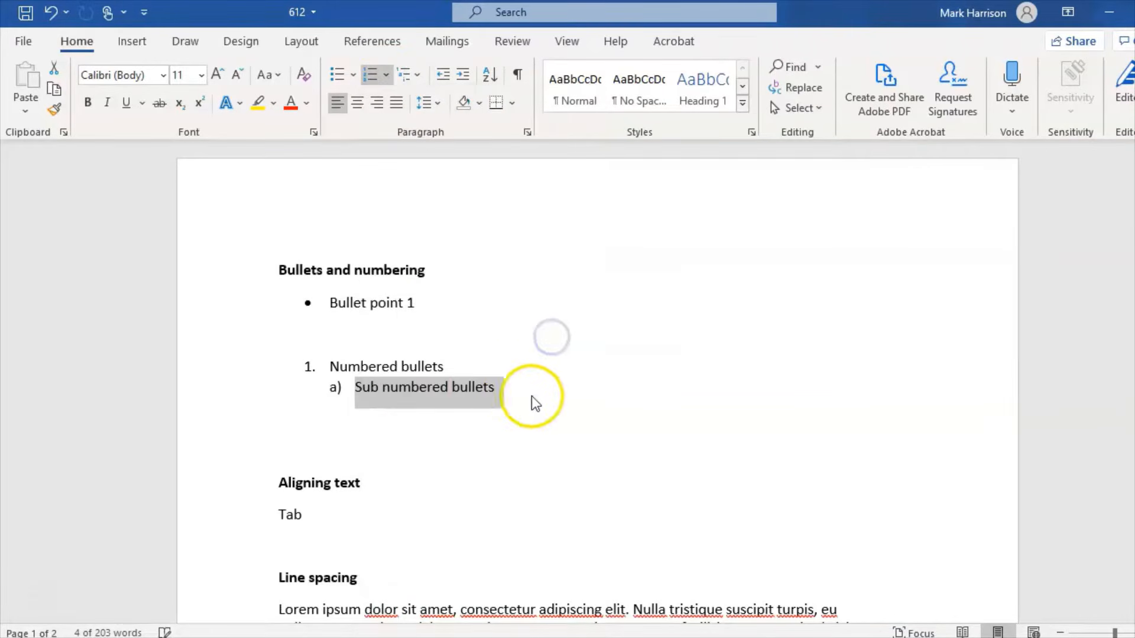
{"action": "left_click", "coordinate": [513, 389]}
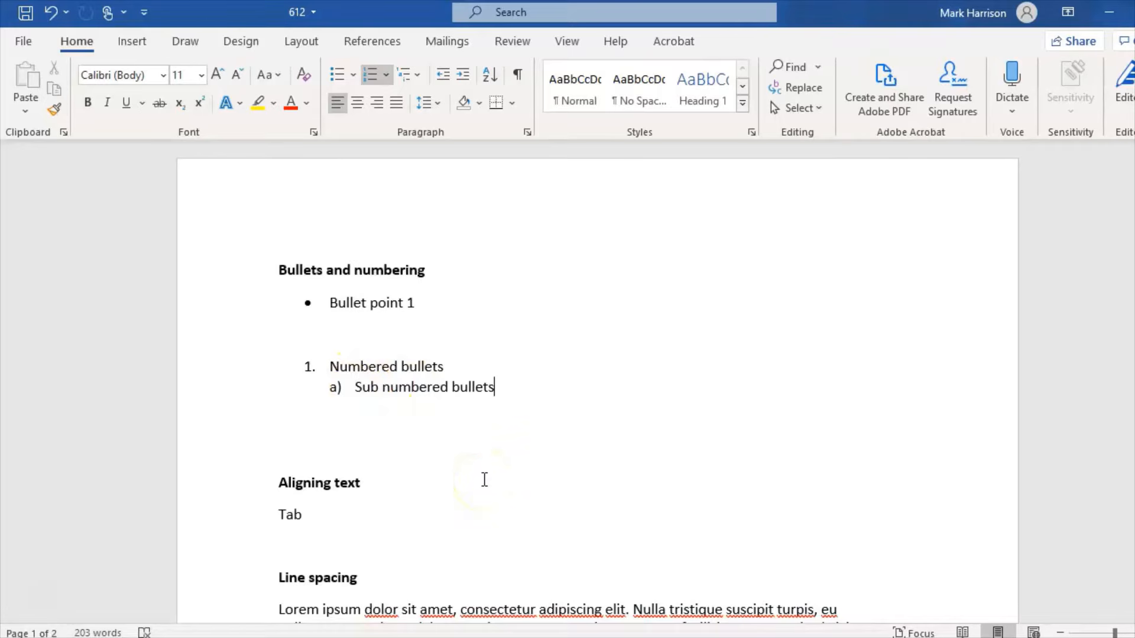
Try indenting the "Tab" line under Aligning text with repeated tabs, and remove all the tabs again
{"action": "left_click_drag", "start_coordinate": [1134, 220], "coordinate": [1134, 250]}
{"action": "left_click", "coordinate": [41, 599]}
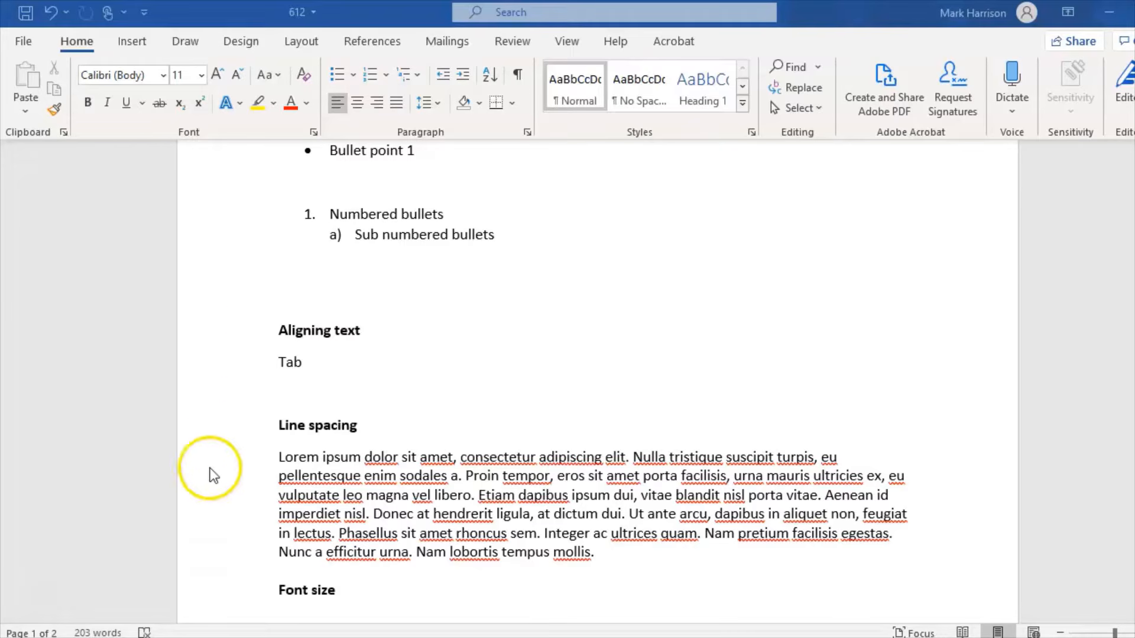
{"action": "left_click", "coordinate": [280, 363]}
{"action": "key", "text": "Tab"}
{"action": "key", "text": "Tab"}
{"action": "key", "text": "Tab"}
{"action": "key", "text": "Tab"}
{"action": "key", "text": "Tab"}
{"action": "key", "text": "Tab"}
{"action": "key", "text": "Tab"}
{"action": "key", "text": "Tab"}
{"action": "key", "text": "Tab"}
{"action": "key", "text": "BackSpace"}
{"action": "key", "text": "BackSpace"}
{"action": "key", "text": "BackSpace"}
{"action": "key", "text": "BackSpace"}
{"action": "key", "text": "BackSpace"}
{"action": "key", "text": "BackSpace"}
{"action": "key", "text": "BackSpace"}
{"action": "key", "text": "BackSpace"}
{"action": "key", "text": "BackSpace"}
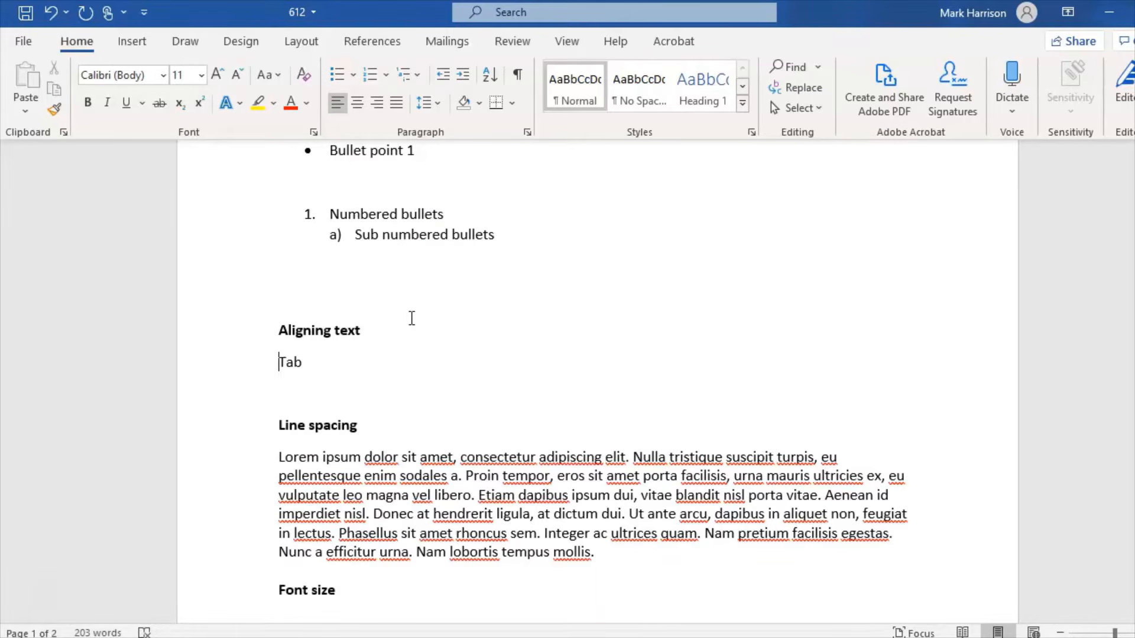
Show the ruler and set left tab stops for the "Tab" line at about 3.5, 5 and 2 on it
{"action": "left_click", "coordinate": [572, 45]}
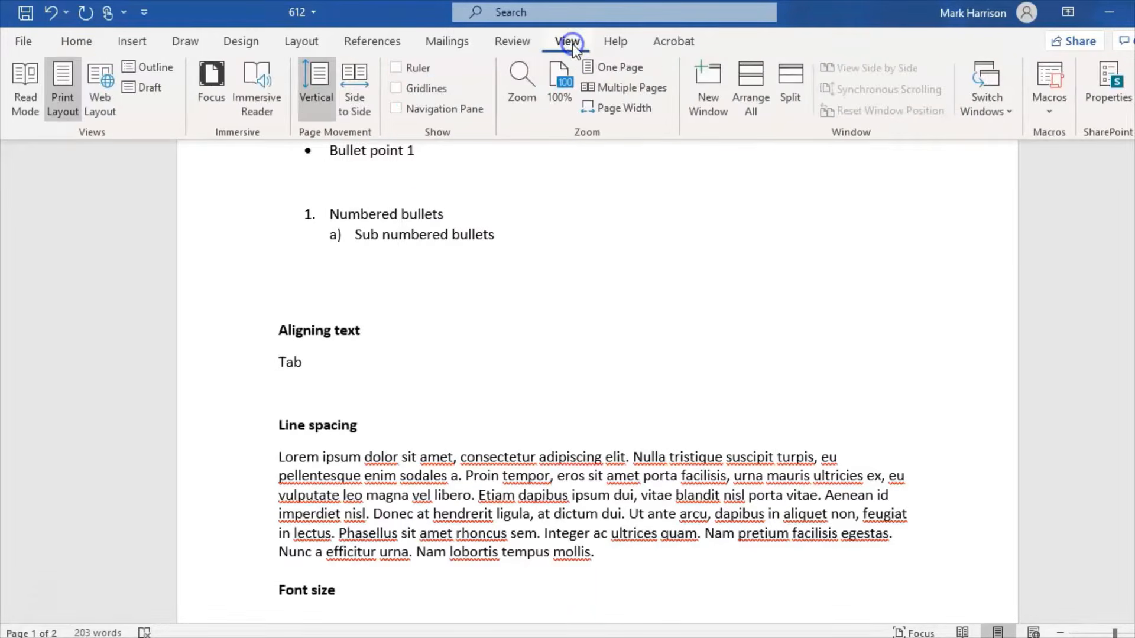
{"action": "left_click", "coordinate": [398, 70]}
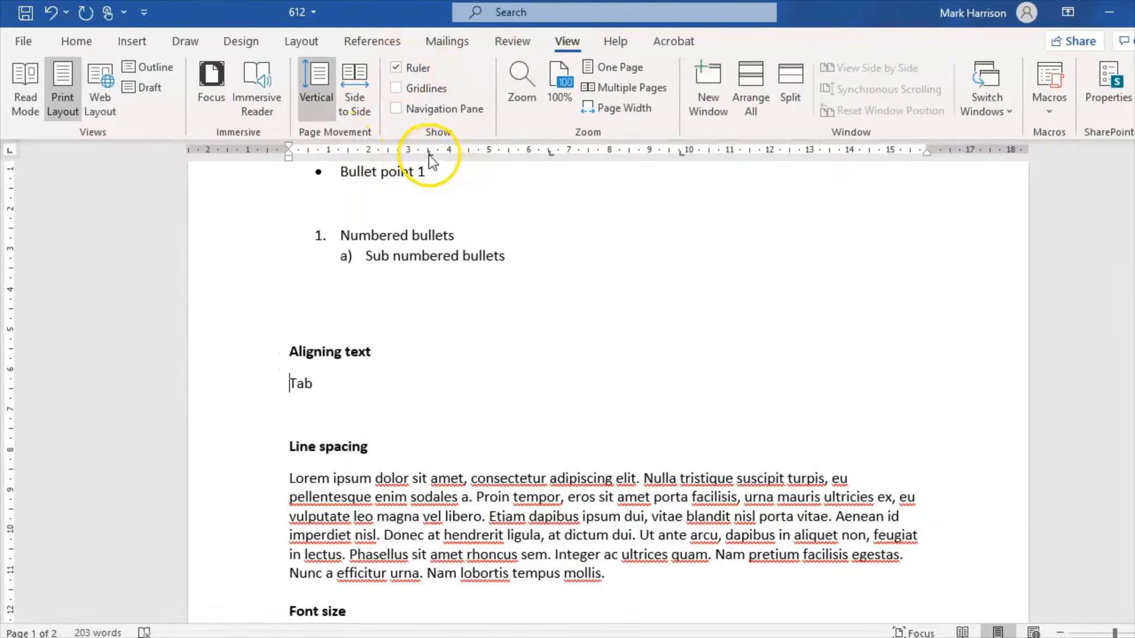
{"action": "left_click", "coordinate": [428, 152]}
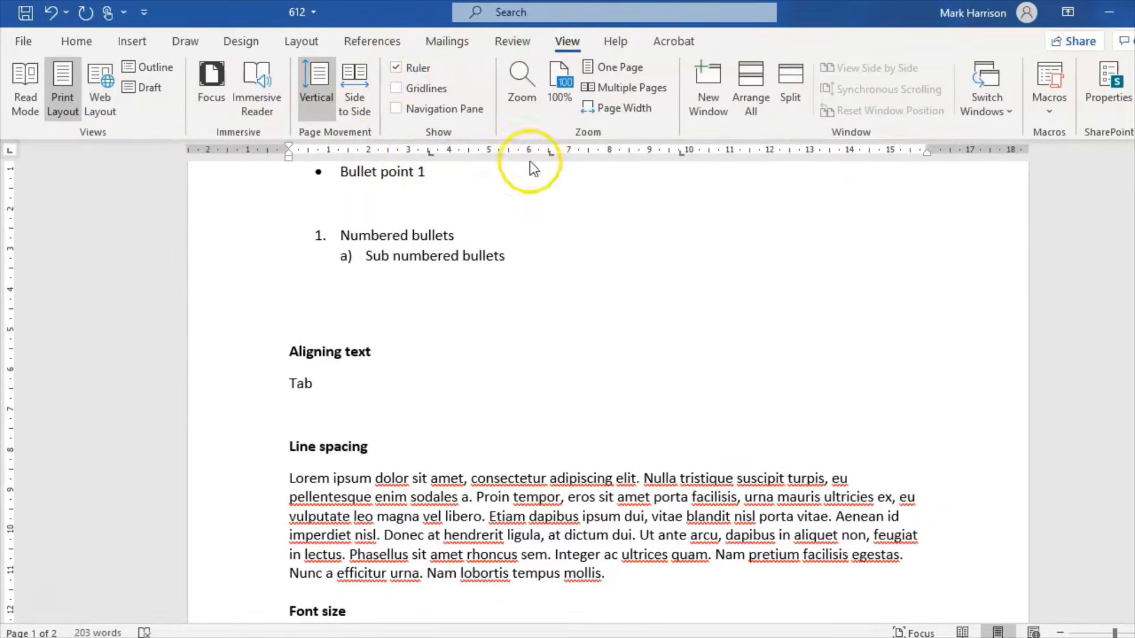
{"action": "left_click", "coordinate": [488, 151]}
{"action": "left_click", "coordinate": [370, 152]}
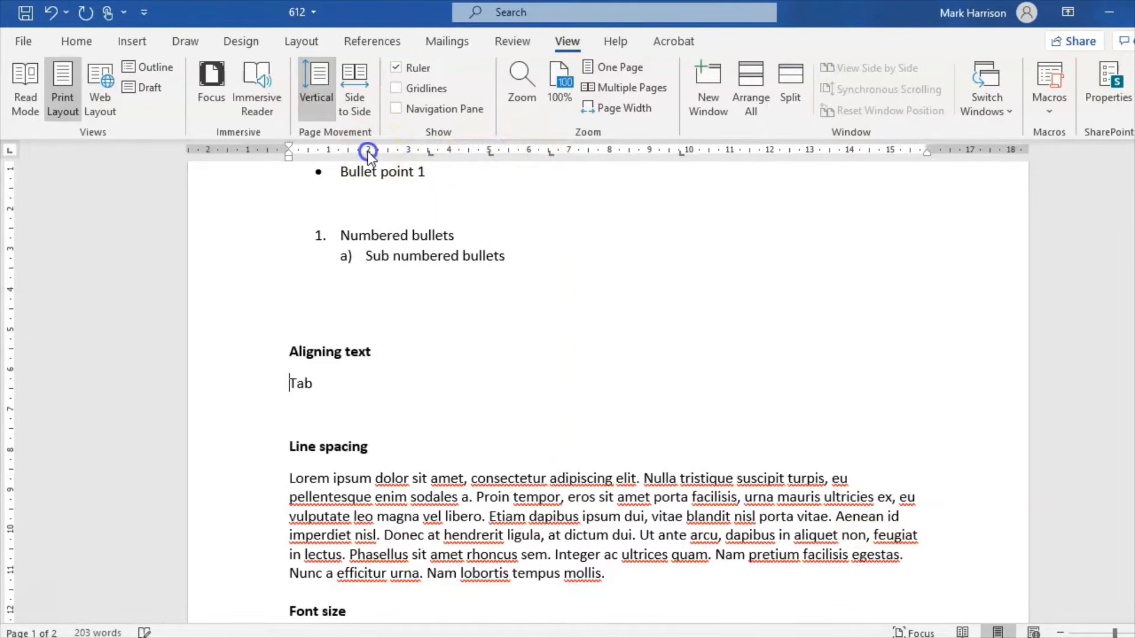
Try moving the "Tab" text through the five tab stops, and return it to the left margin
{"action": "key", "text": "Tab"}
{"action": "key", "text": "Tab"}
{"action": "key", "text": "Tab"}
{"action": "key", "text": "Tab"}
{"action": "key", "text": "Tab"}
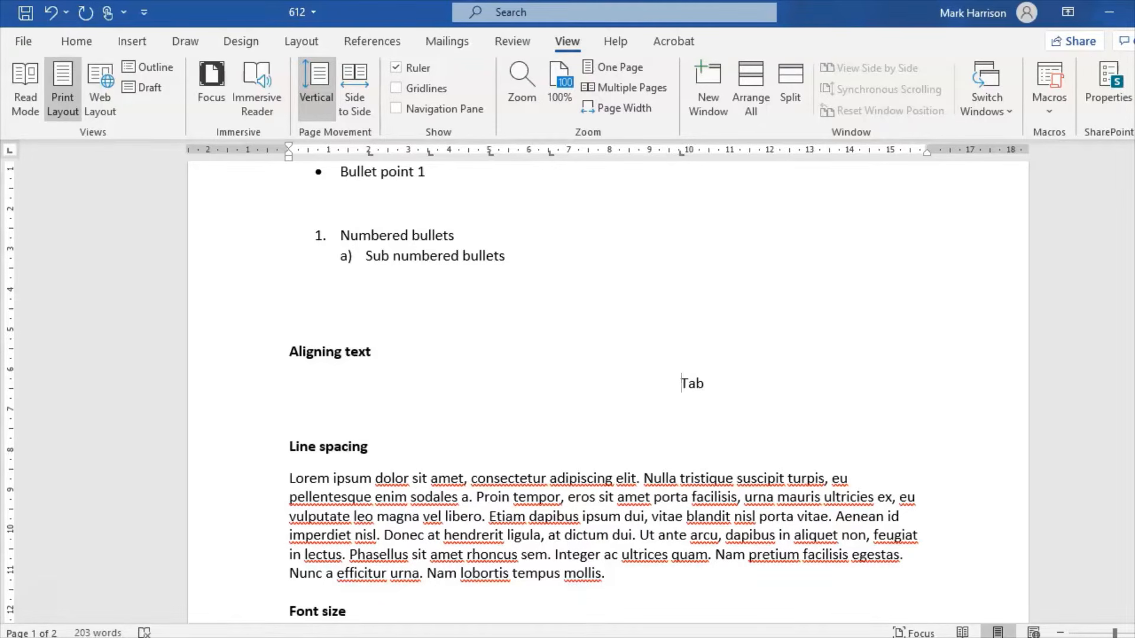
{"action": "key", "text": "BackSpace"}
{"action": "key", "text": "BackSpace"}
{"action": "key", "text": "BackSpace"}
{"action": "key", "text": "BackSpace"}
{"action": "key", "text": "BackSpace"}
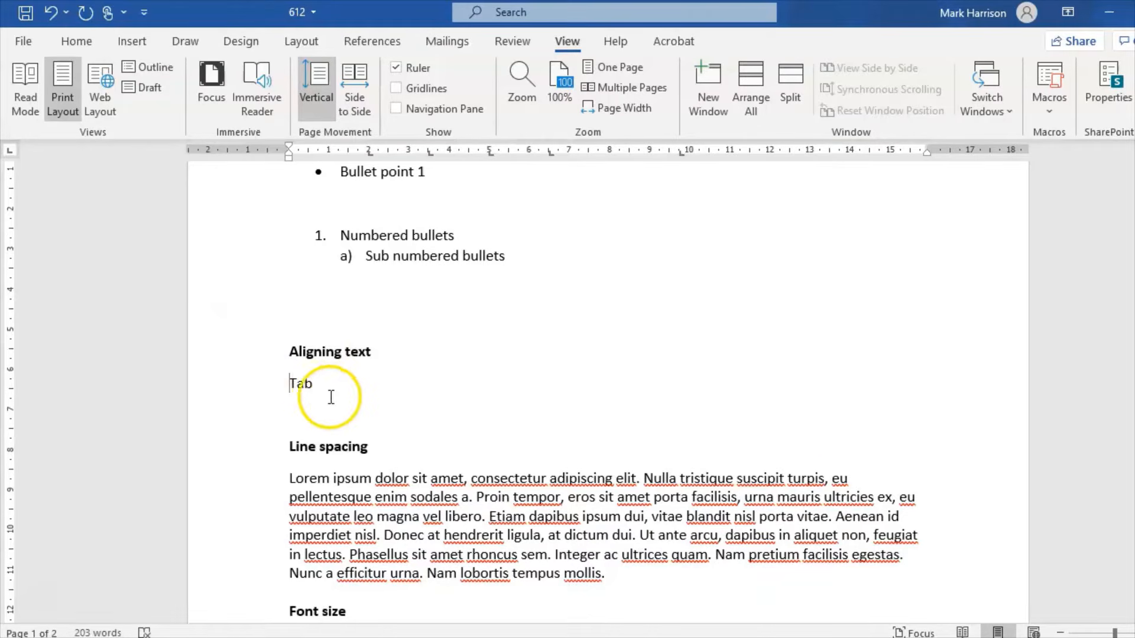
Try right and centre alignment on the "Tab" line, and restore its left alignment
{"action": "triple_click", "coordinate": [287, 384]}
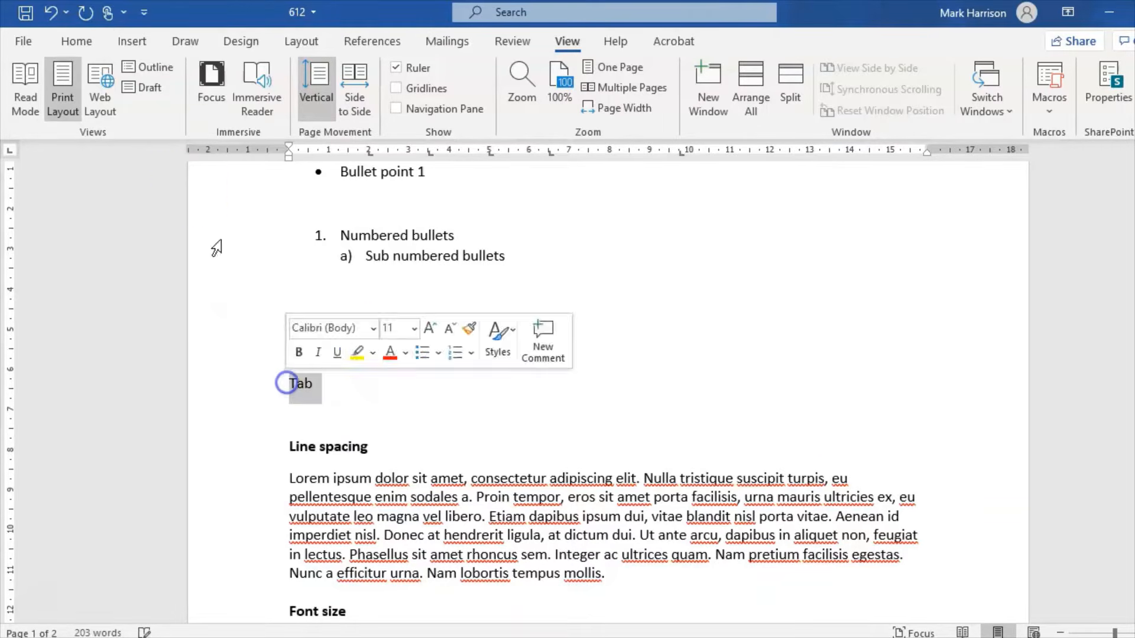
{"action": "left_click", "coordinate": [77, 41]}
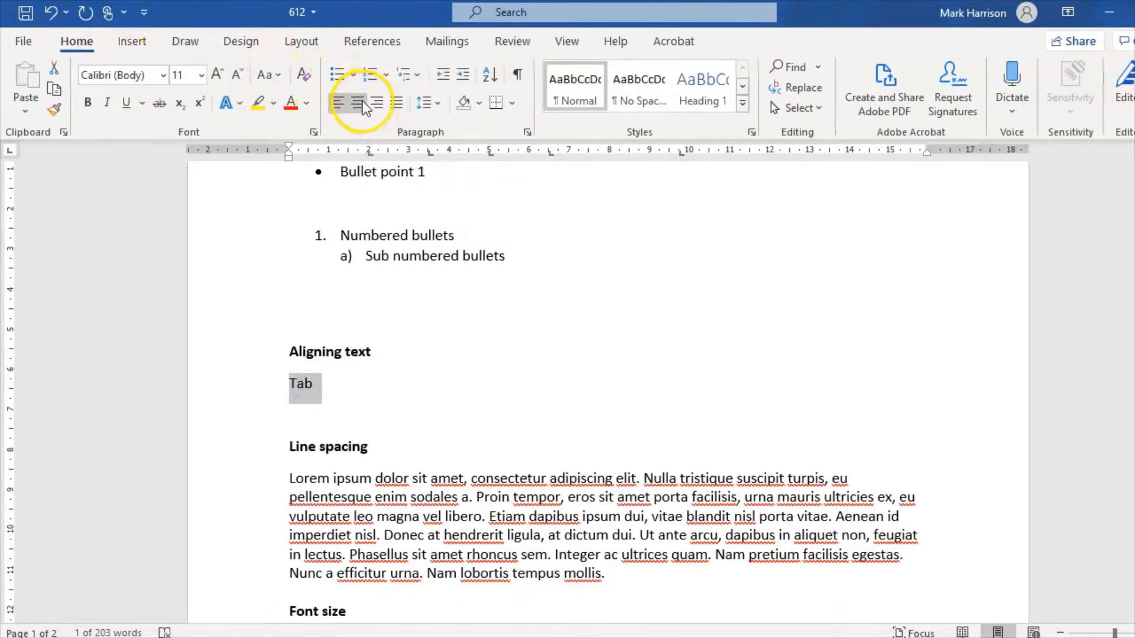
{"action": "left_click", "coordinate": [375, 104]}
{"action": "left_click", "coordinate": [359, 103]}
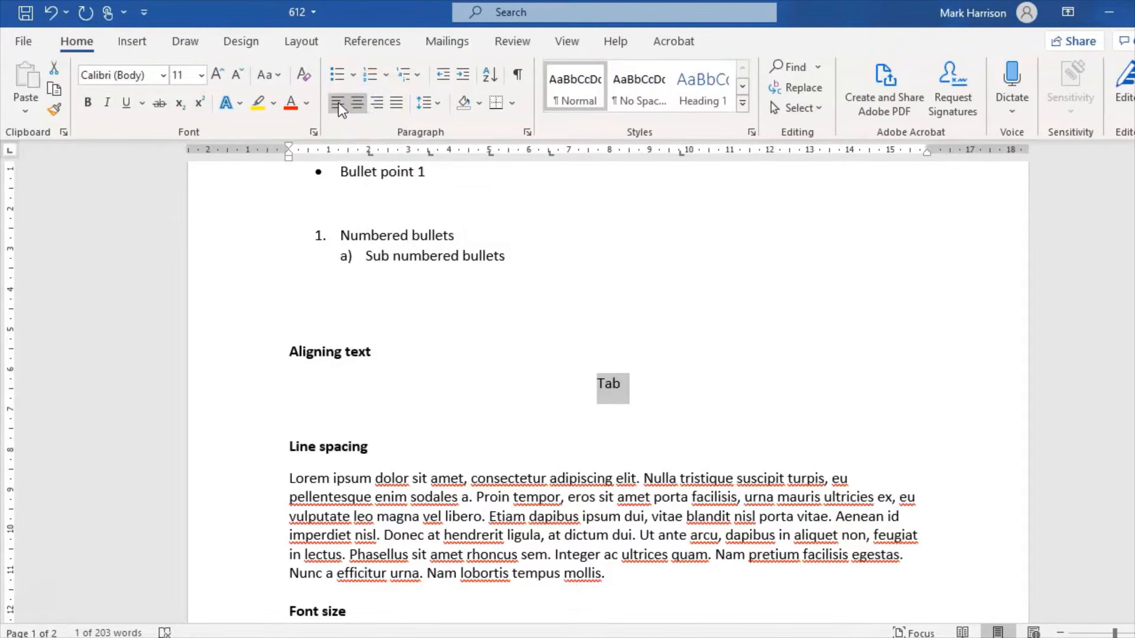
{"action": "left_click", "coordinate": [338, 105]}
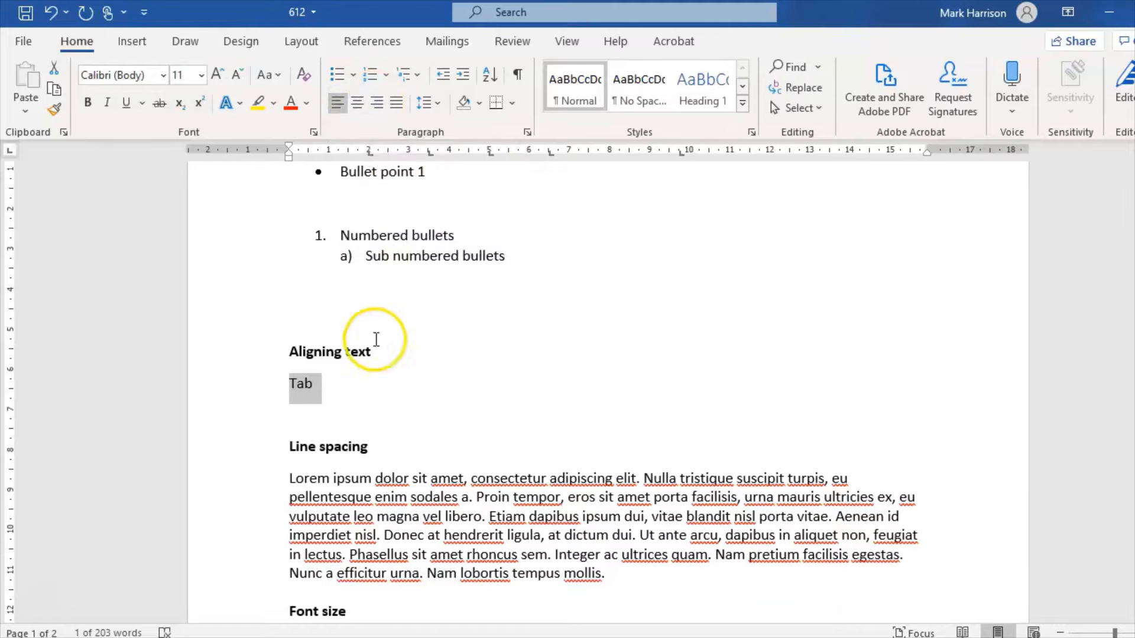
{"action": "left_click", "coordinate": [396, 420]}
{"action": "scroll", "coordinate": [49, 591], "scroll_direction": "down", "scroll_amount": 4}
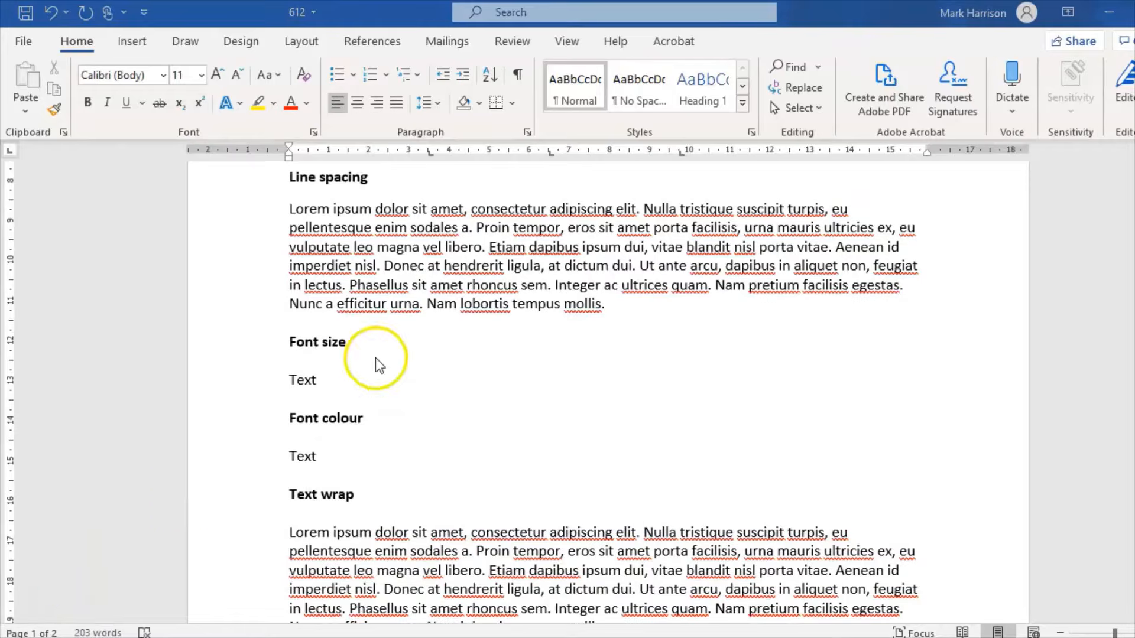
Try the Normal style on the paragraph under Line spacing, and return it to No Spacing
{"action": "left_click", "coordinate": [632, 307]}
{"action": "left_click_drag", "start_coordinate": [626, 310], "coordinate": [303, 211]}
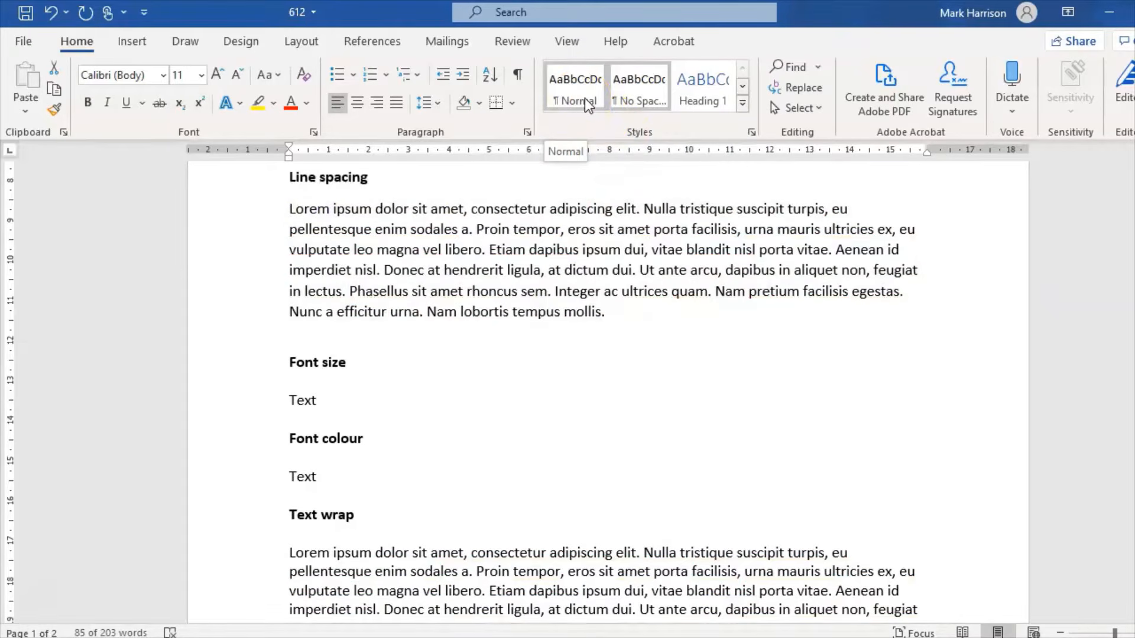
{"action": "left_click", "coordinate": [584, 98]}
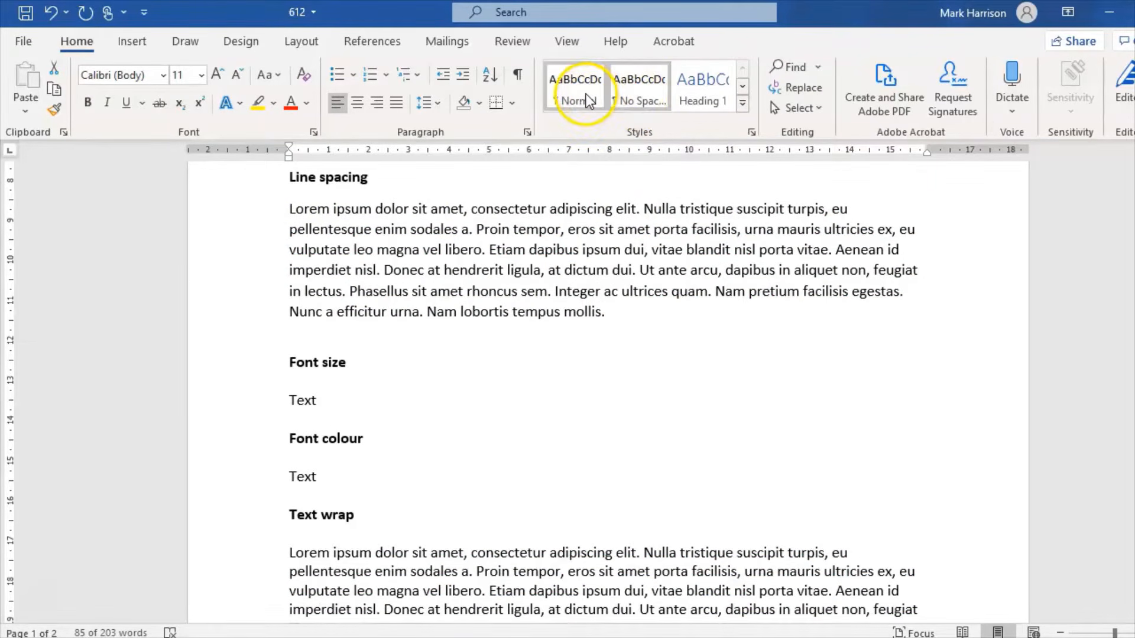
{"action": "left_click", "coordinate": [620, 100]}
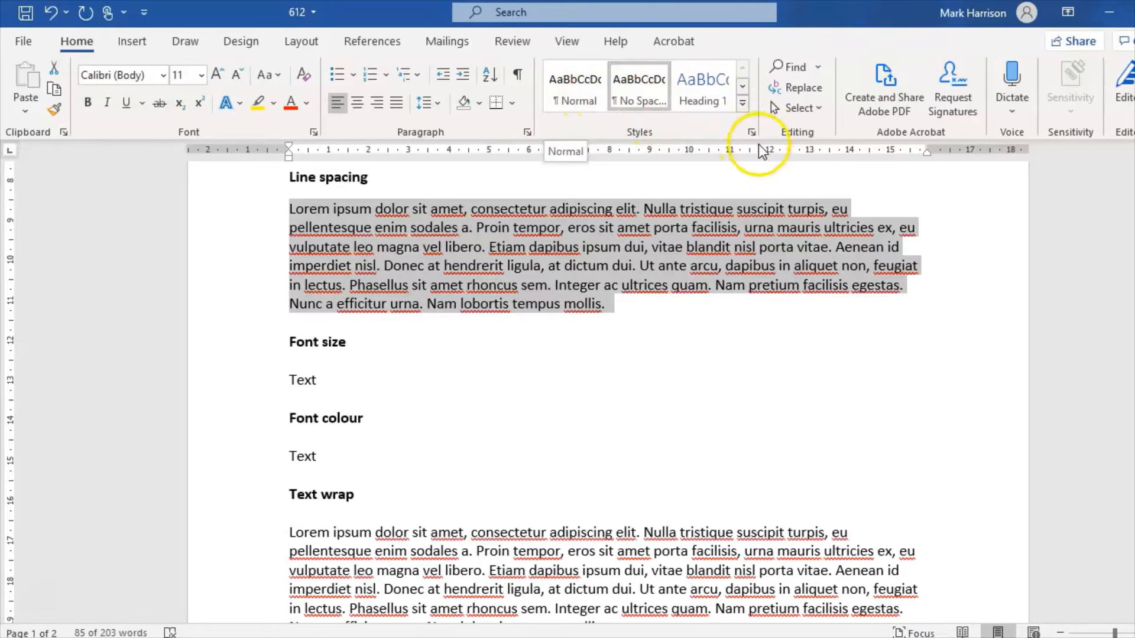
Try double line spacing on the paragraph under Line spacing, and reset it with the No Spacing style
{"action": "left_click", "coordinate": [526, 133]}
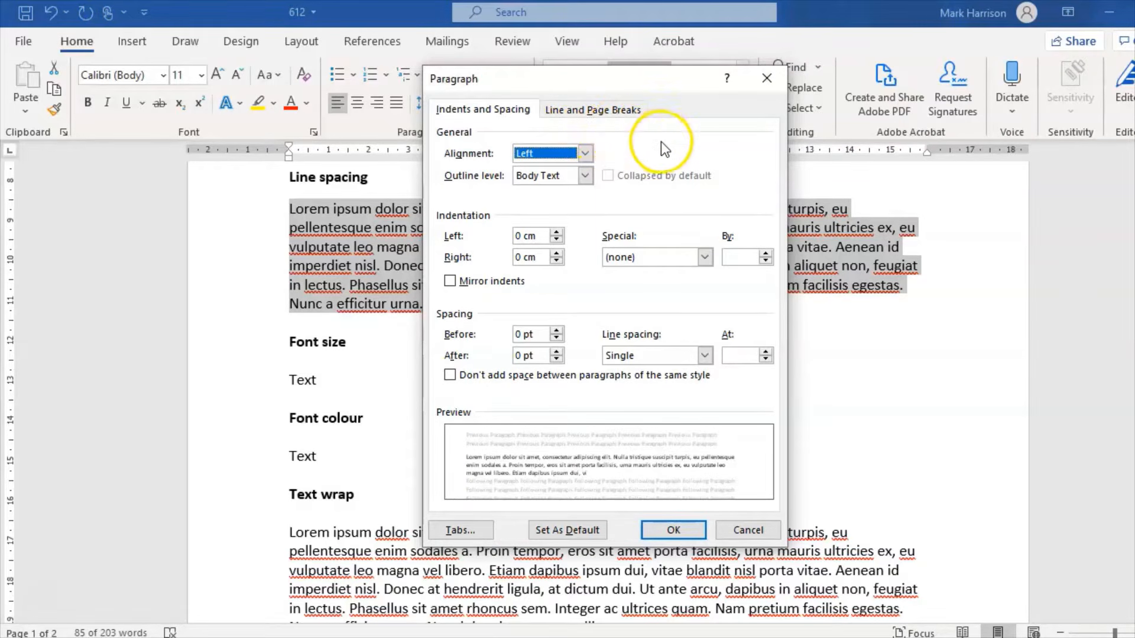
{"action": "left_click", "coordinate": [705, 356]}
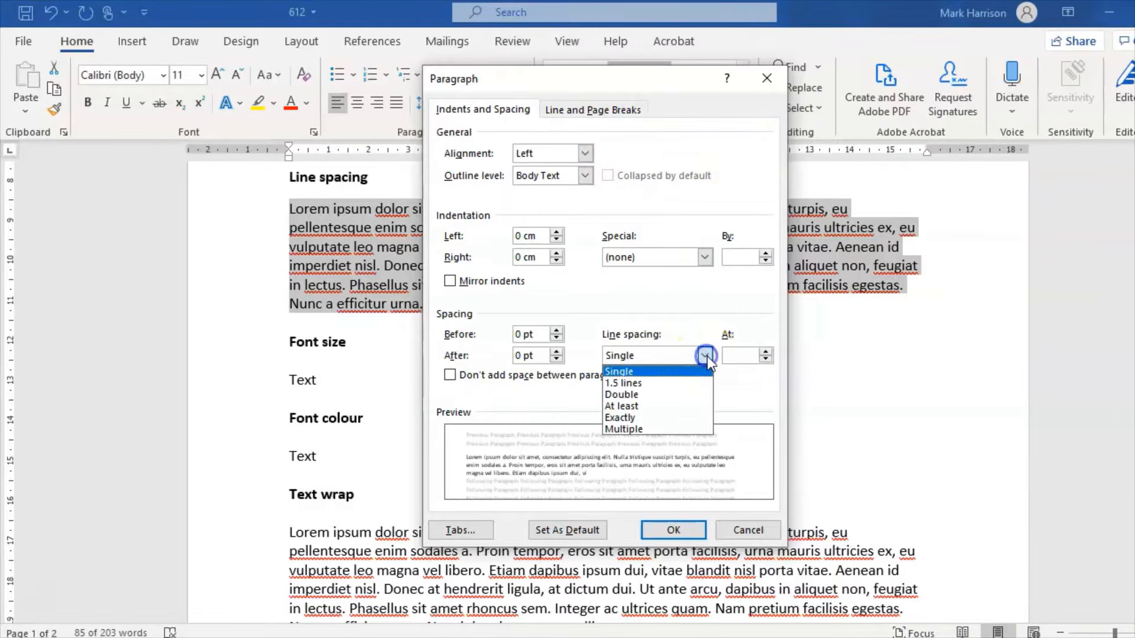
{"action": "left_click", "coordinate": [653, 394]}
{"action": "left_click", "coordinate": [673, 530]}
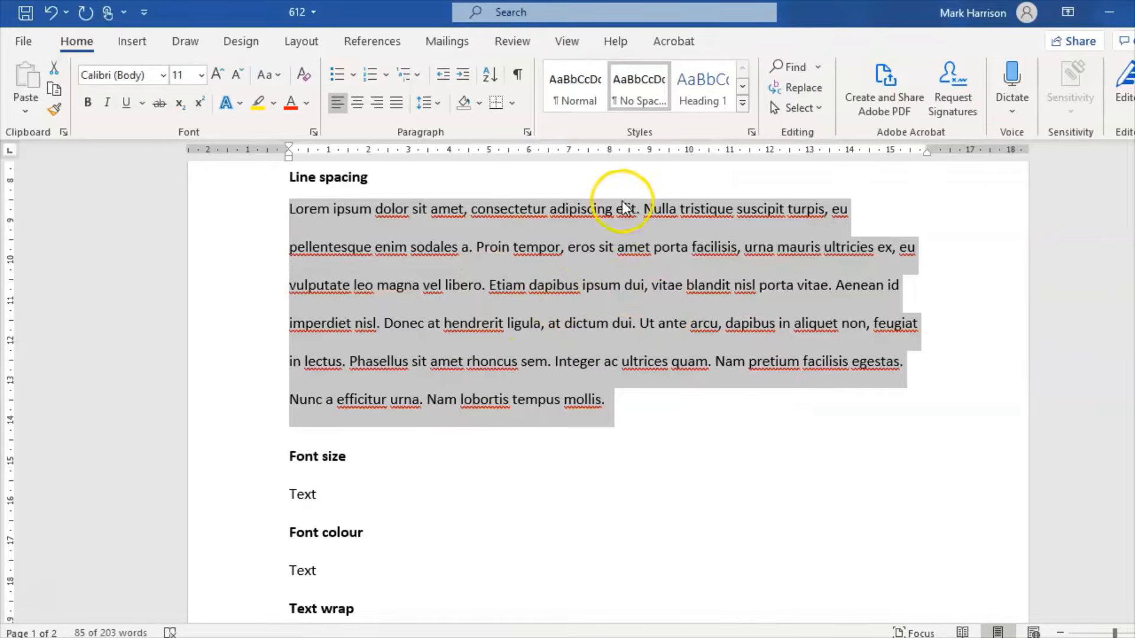
{"action": "left_click", "coordinate": [636, 101]}
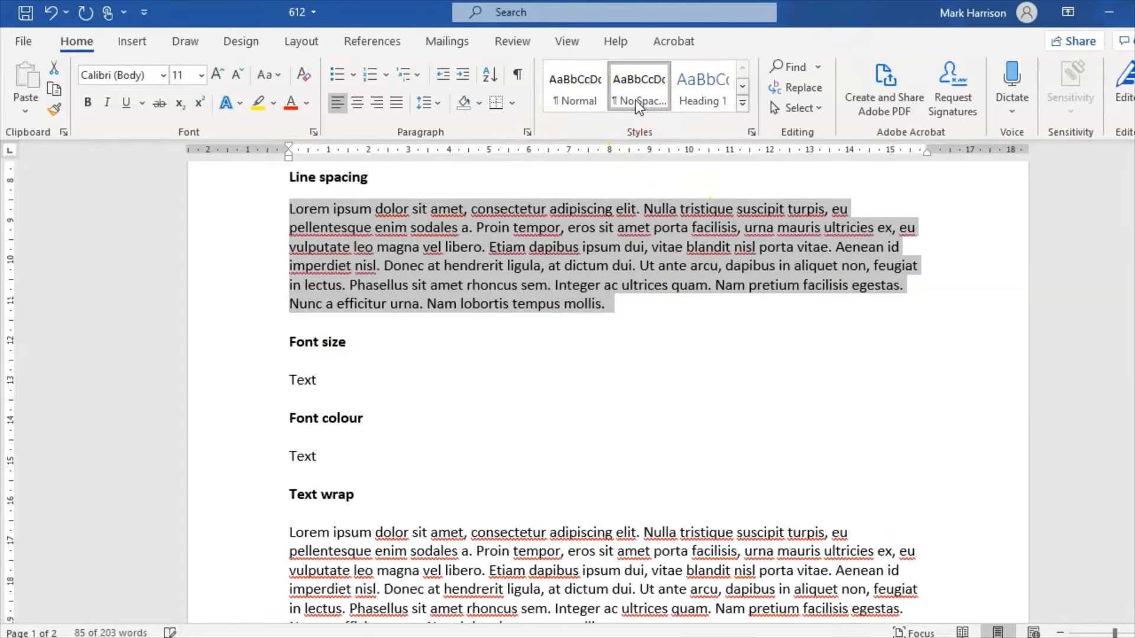
Apply double line spacing to the Line spacing paragraph once more, reselect the whole paragraph, and restore the No Spacing style
{"action": "left_click", "coordinate": [527, 134]}
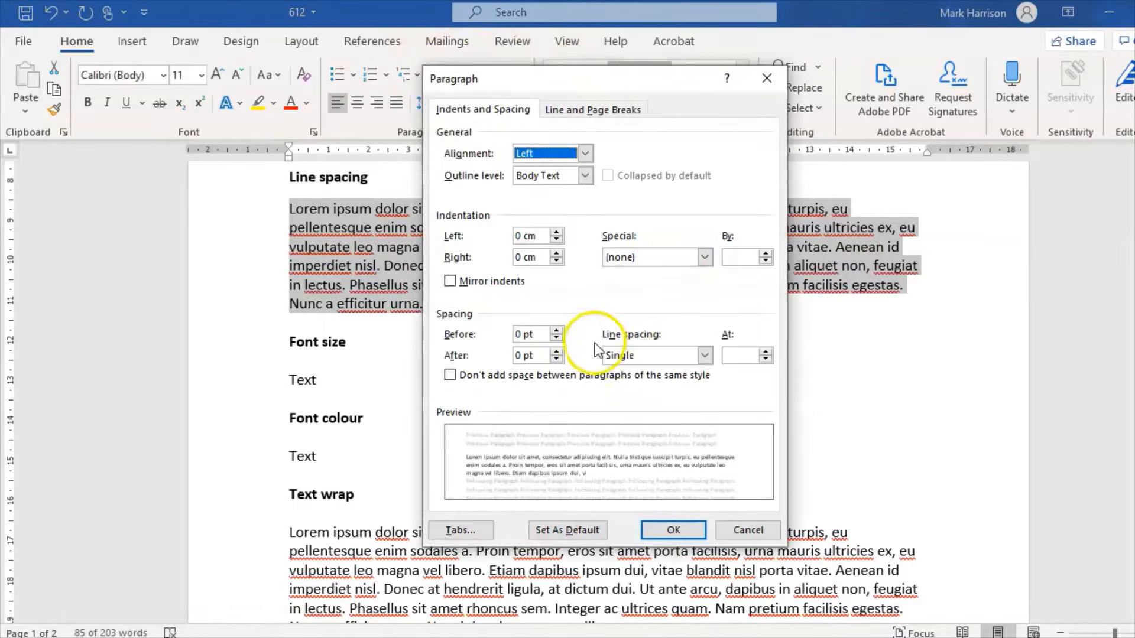
{"action": "left_click", "coordinate": [694, 357]}
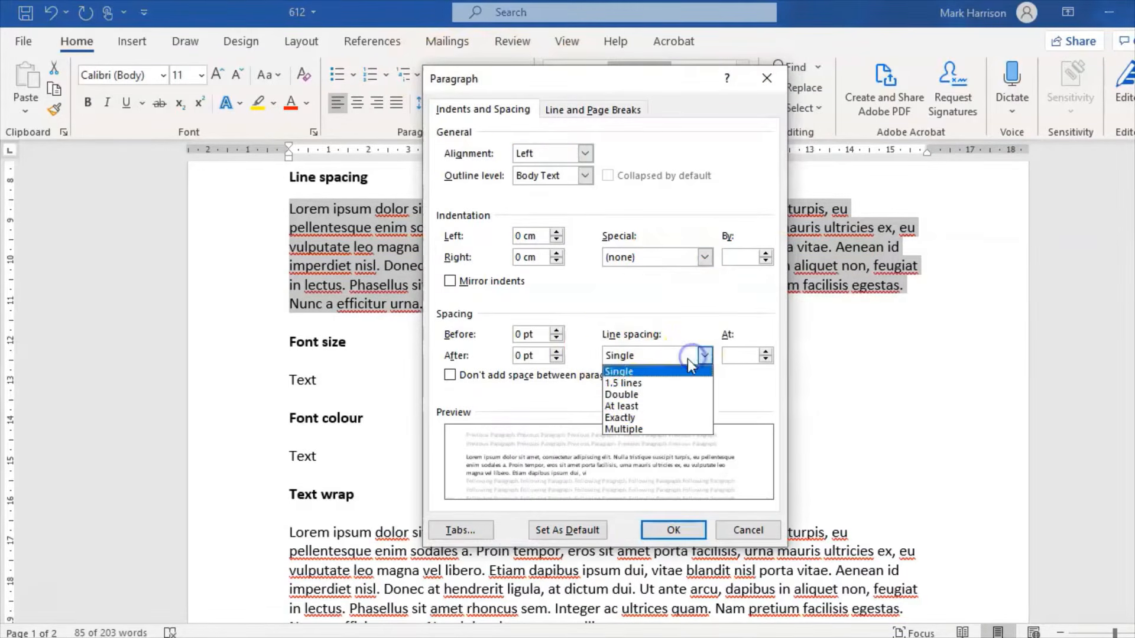
{"action": "left_click", "coordinate": [636, 393]}
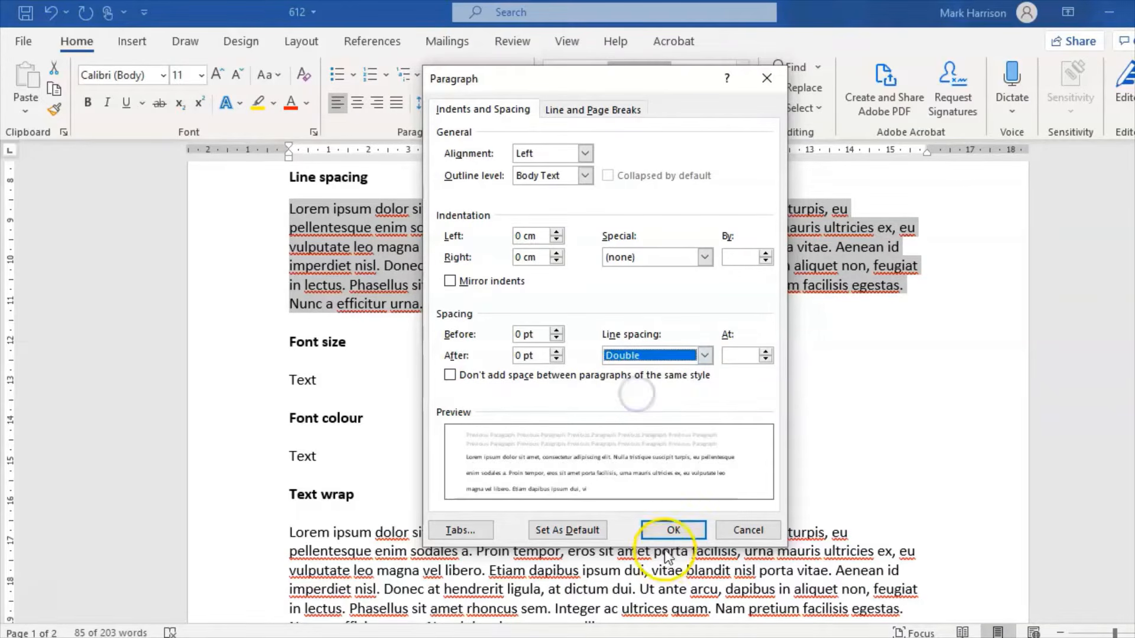
{"action": "left_click", "coordinate": [674, 530]}
{"action": "left_click", "coordinate": [669, 402]}
{"action": "left_click", "coordinate": [362, 214]}
{"action": "left_click", "coordinate": [289, 208]}
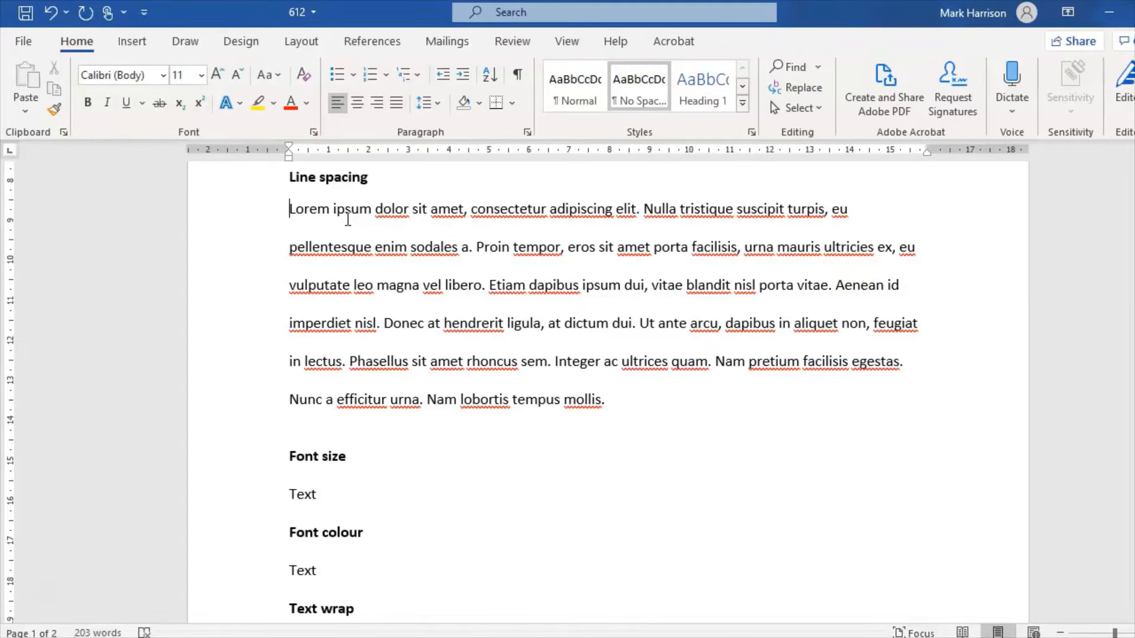
{"action": "left_click_drag", "start_coordinate": [290, 208], "coordinate": [618, 400]}
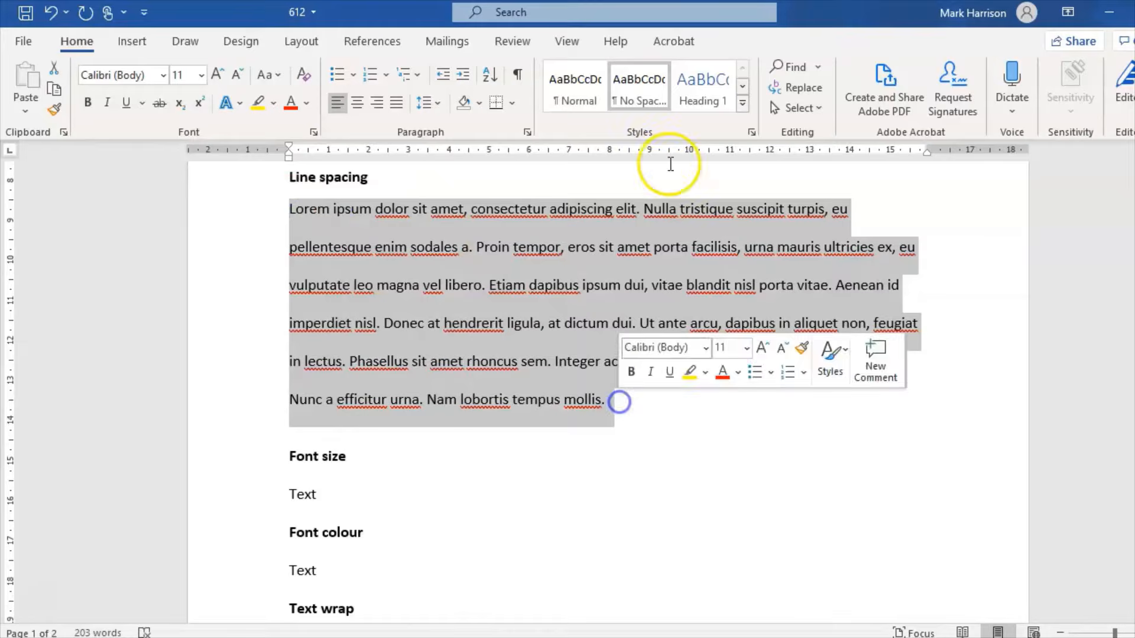
{"action": "left_click", "coordinate": [637, 87]}
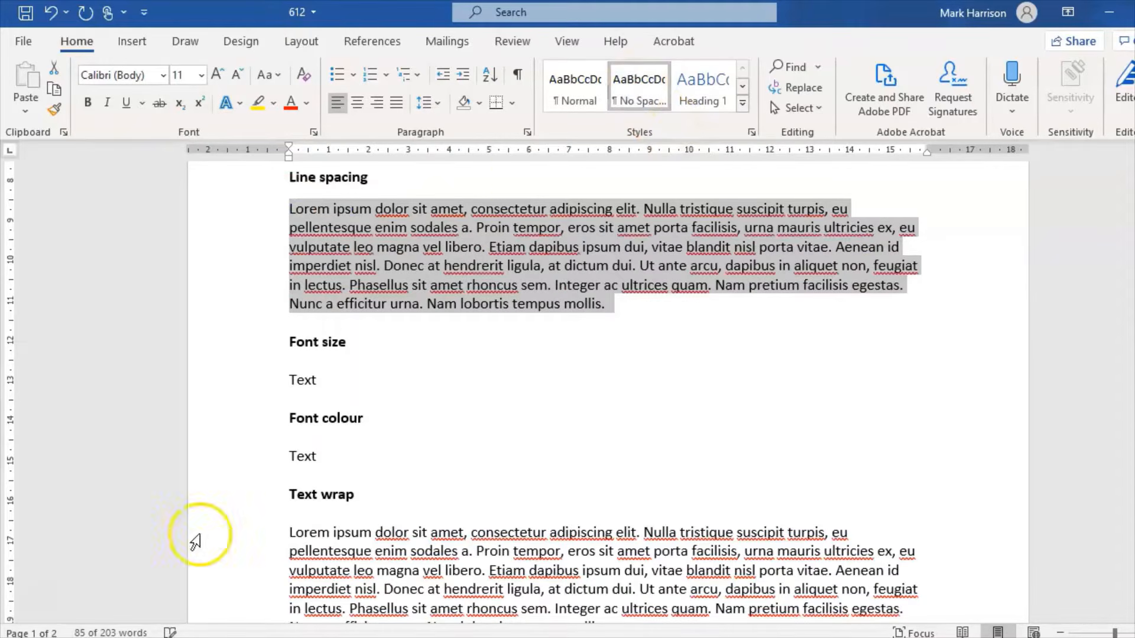
Set the font size of the word "Text" under Font size to 120
{"action": "scroll", "coordinate": [329, 230], "scroll_direction": "down", "scroll_amount": 3}
{"action": "left_click_drag", "start_coordinate": [334, 223], "coordinate": [288, 222]}
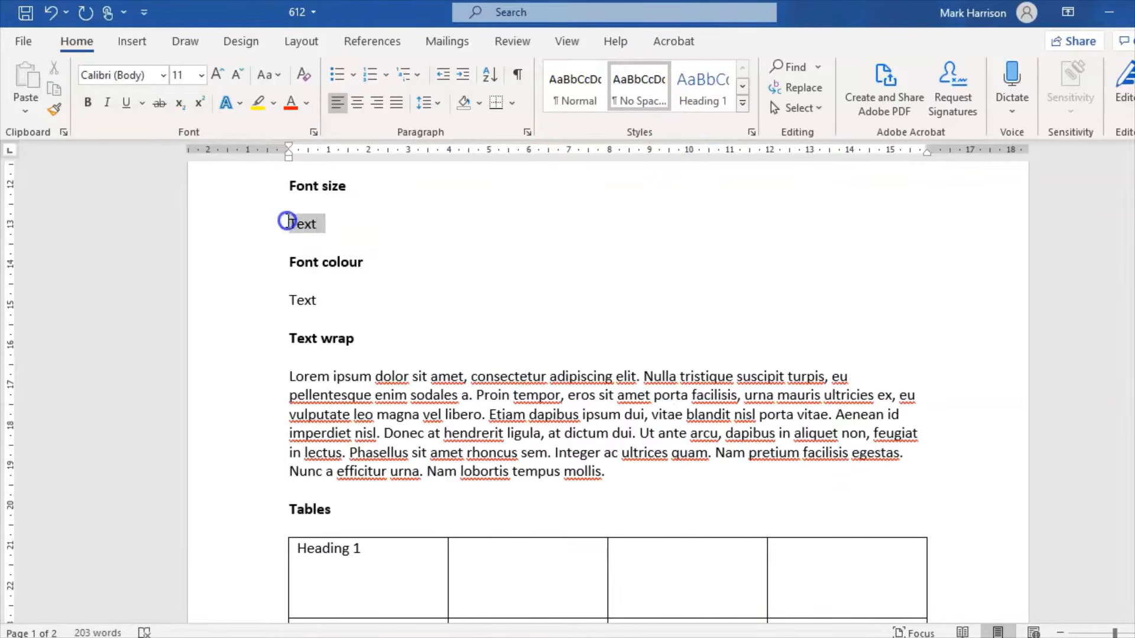
{"action": "left_click", "coordinate": [201, 76]}
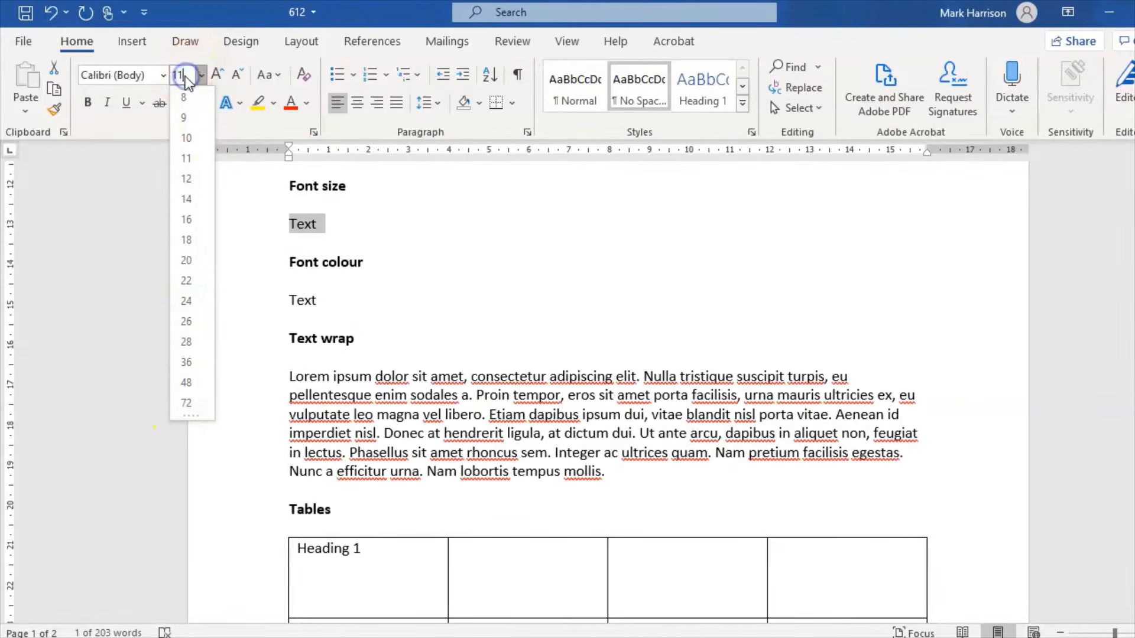
{"action": "left_click", "coordinate": [175, 74]}
{"action": "type", "text": "120"}
{"action": "key", "text": "Return"}
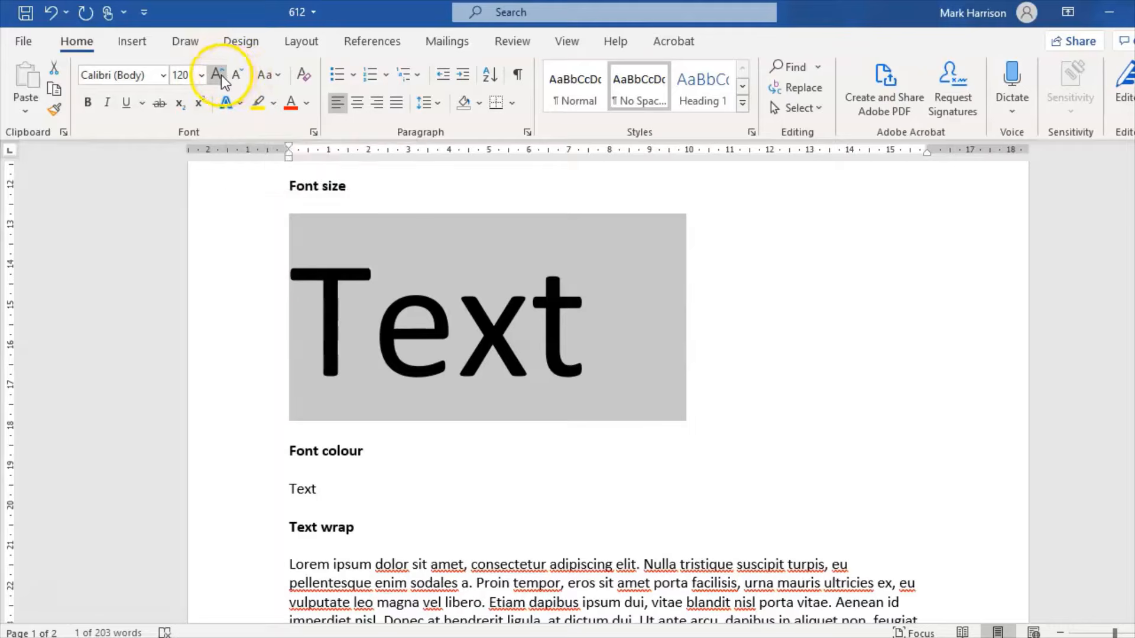
Shrink the enlarged "Text" under Font size in stages to font size 36
{"action": "left_click", "coordinate": [236, 75]}
{"action": "left_click", "coordinate": [236, 74]}
{"action": "left_click", "coordinate": [237, 74]}
{"action": "left_click", "coordinate": [236, 75]}
{"action": "left_click", "coordinate": [237, 75]}
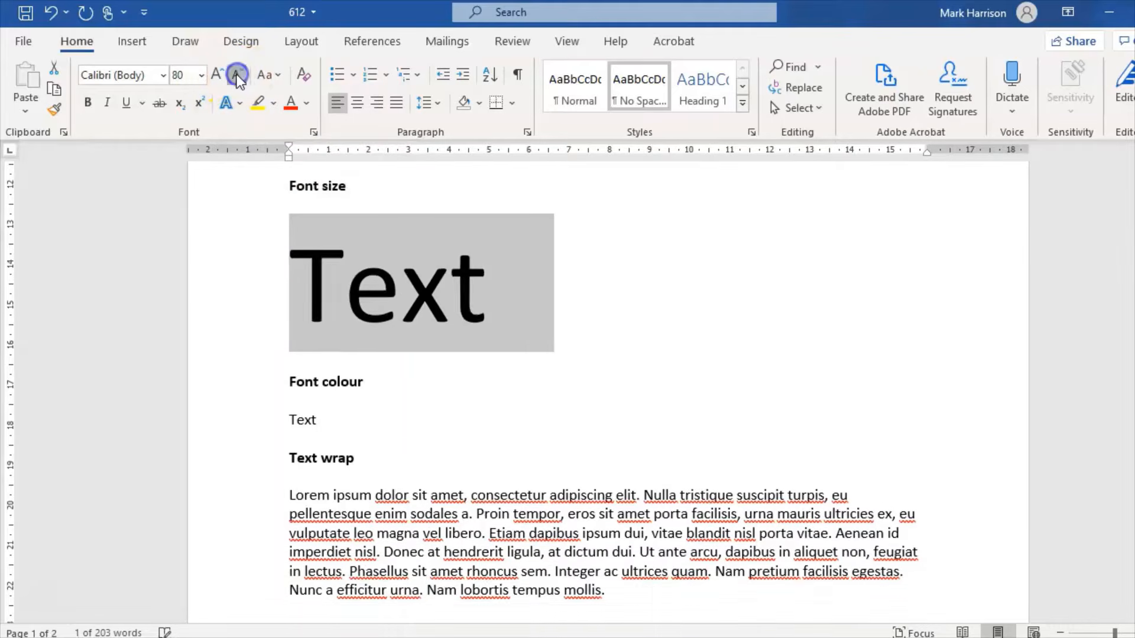
{"action": "left_click", "coordinate": [236, 75]}
{"action": "left_click", "coordinate": [237, 74]}
{"action": "left_click", "coordinate": [236, 74]}
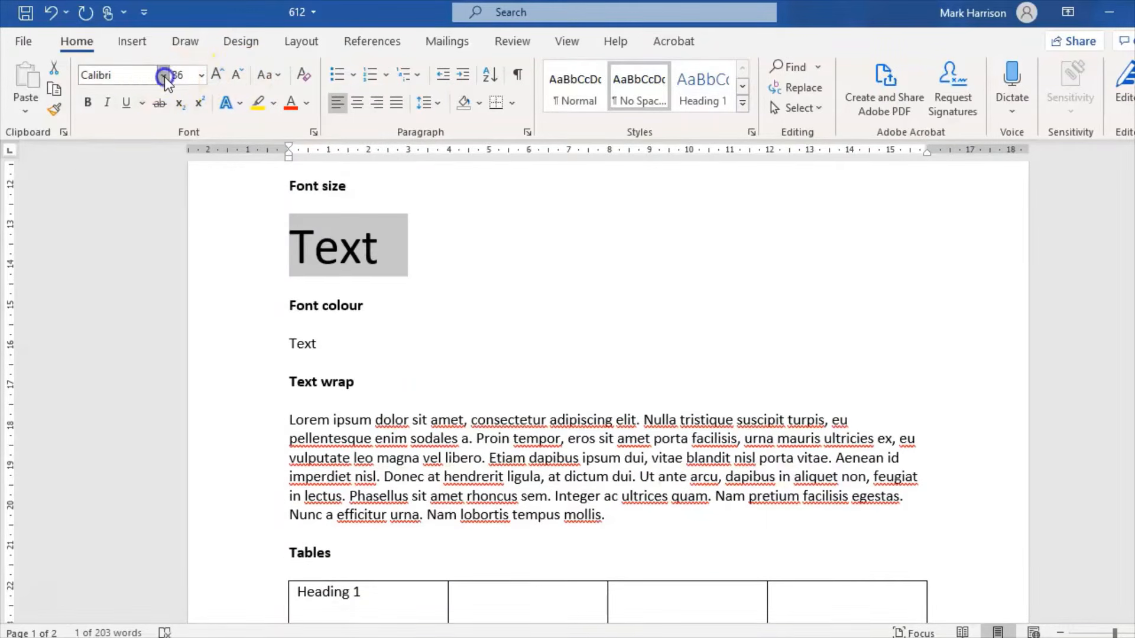
Change the font of "Text" under Font size to Lucida Handwriting
{"action": "left_click", "coordinate": [163, 76]}
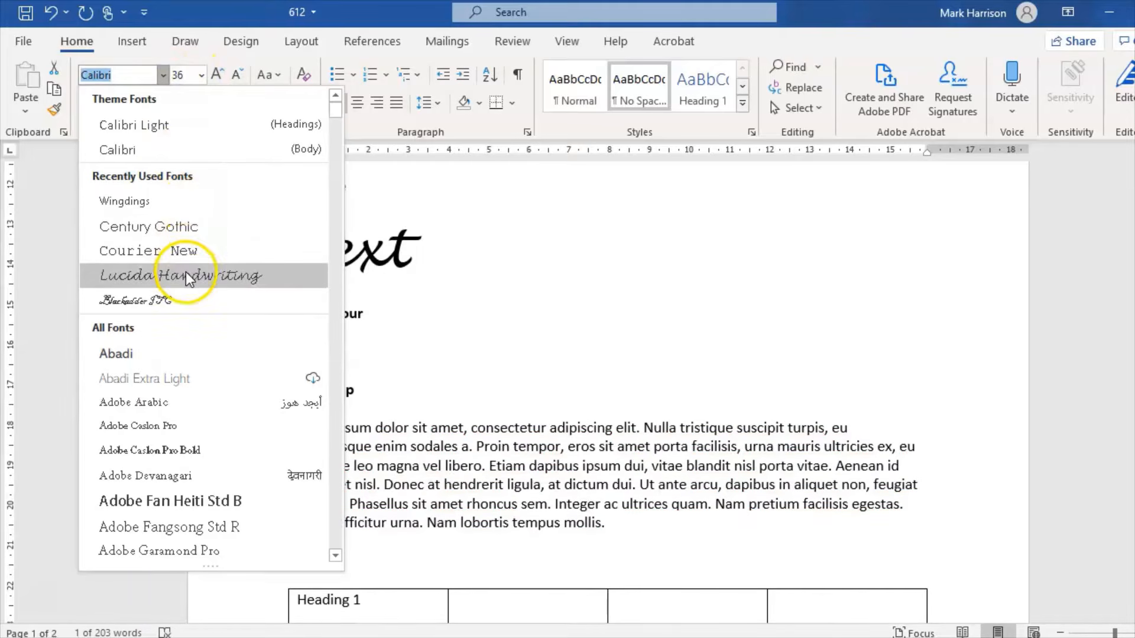
{"action": "left_click", "coordinate": [190, 275]}
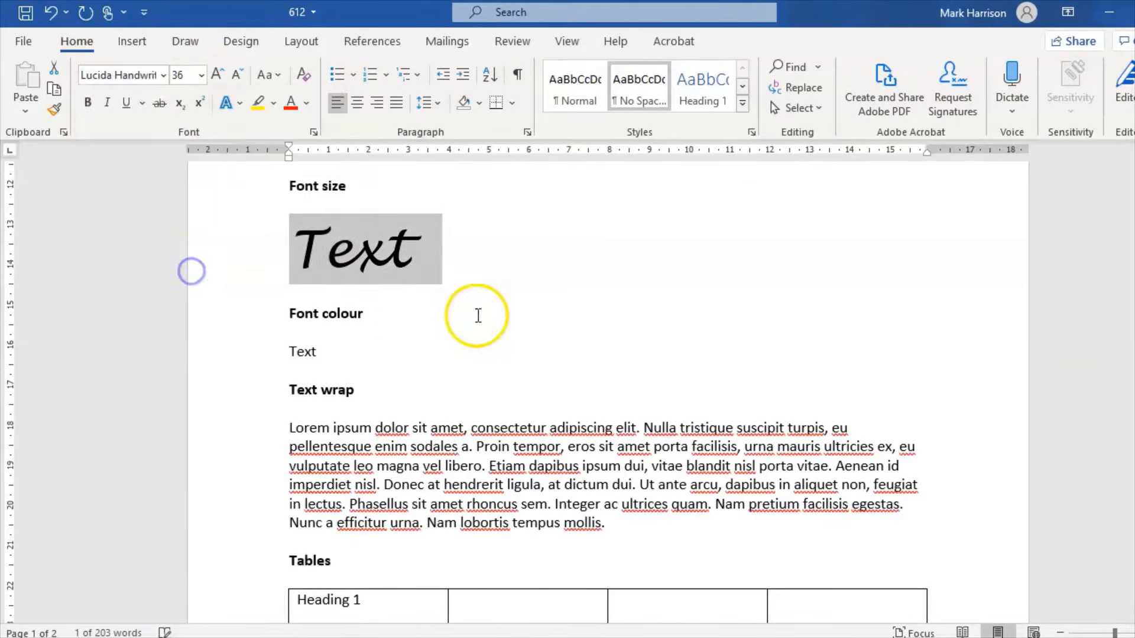
{"action": "left_click", "coordinate": [421, 317]}
Colour the word "Text" under Font colour dark purple, chosen from the additional standard colours
{"action": "scroll", "coordinate": [443, 299], "scroll_direction": "down", "scroll_amount": 3}
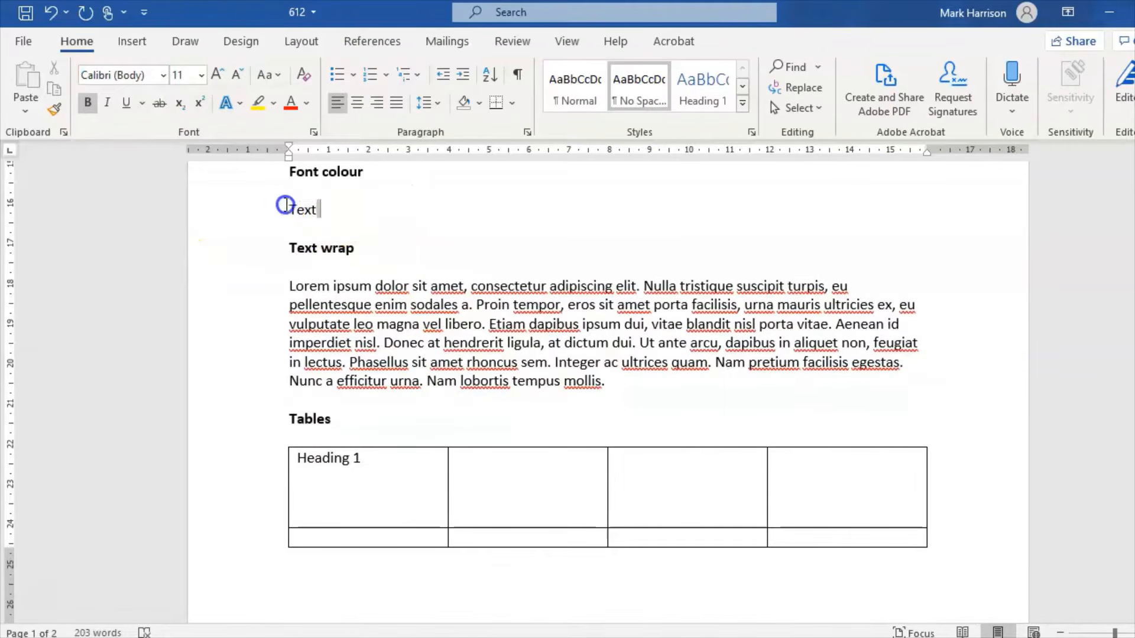
{"action": "left_click", "coordinate": [276, 210]}
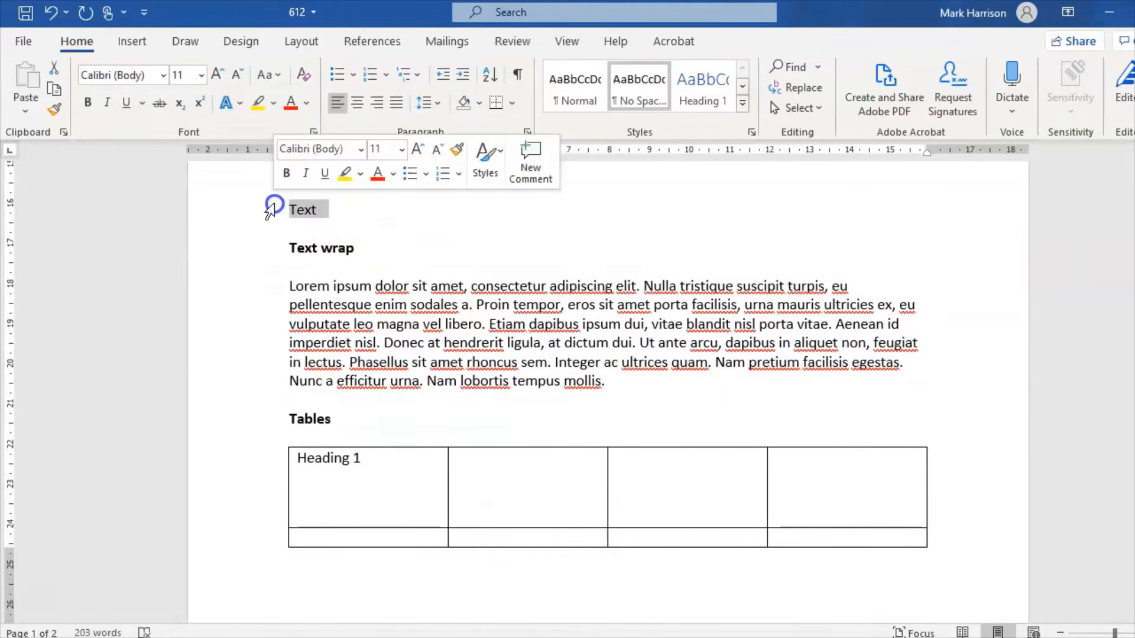
{"action": "left_click", "coordinate": [307, 104]}
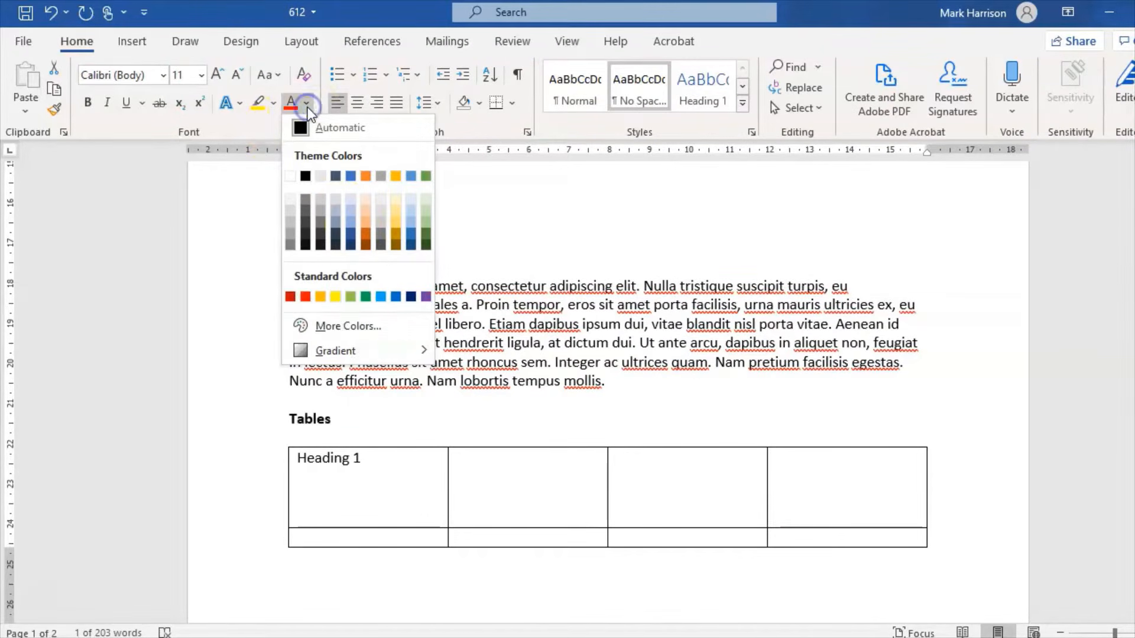
{"action": "left_click", "coordinate": [345, 328]}
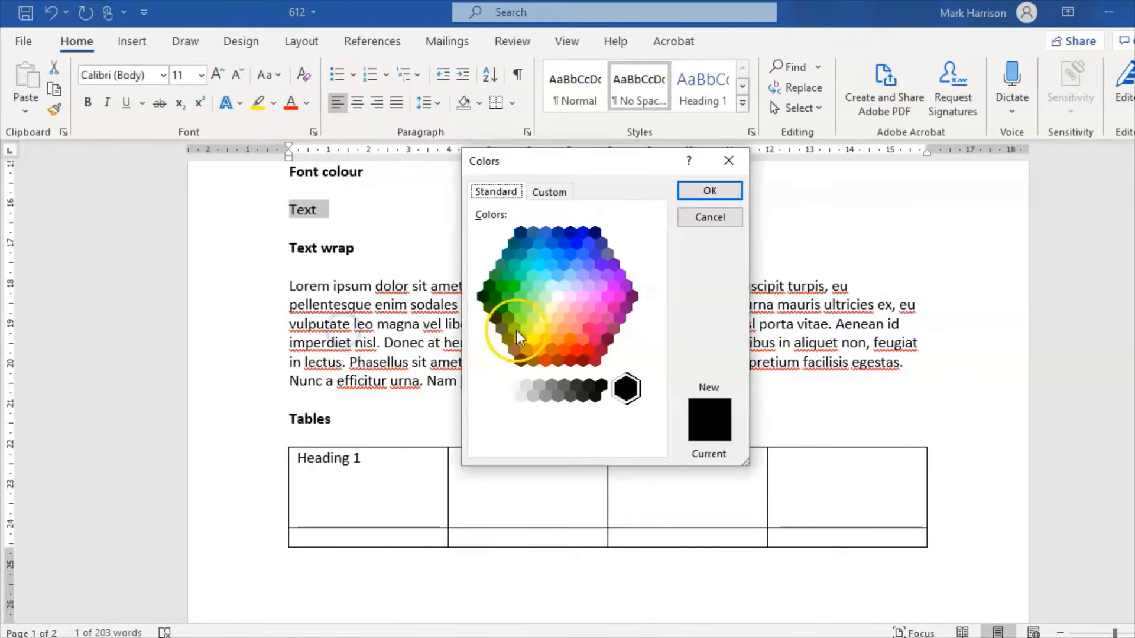
{"action": "left_click", "coordinate": [556, 318]}
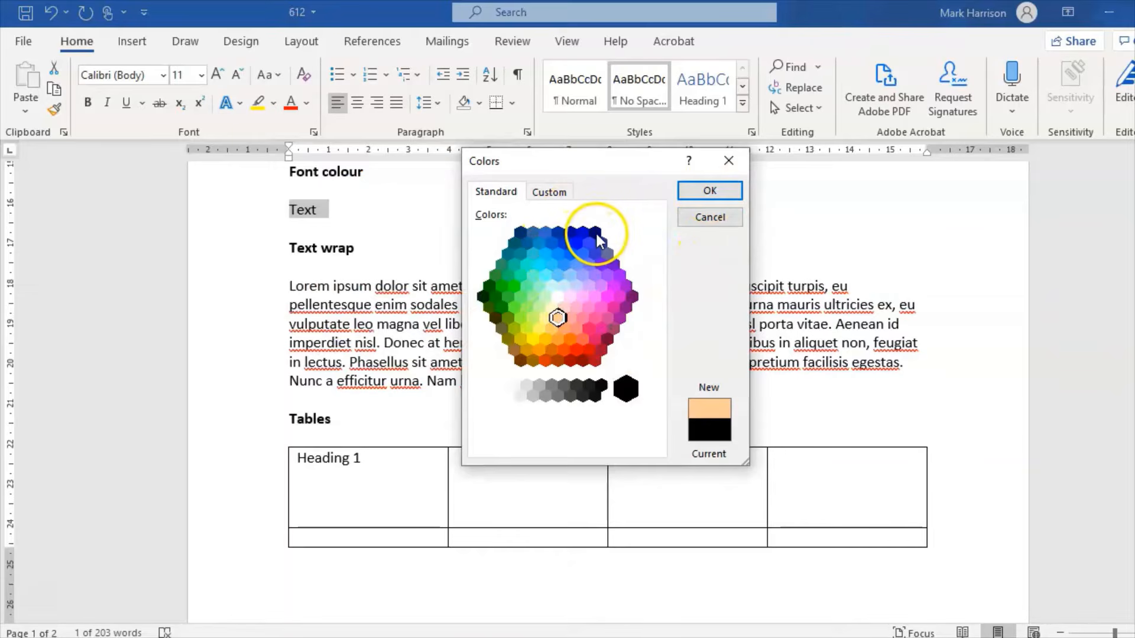
{"action": "left_click", "coordinate": [634, 302]}
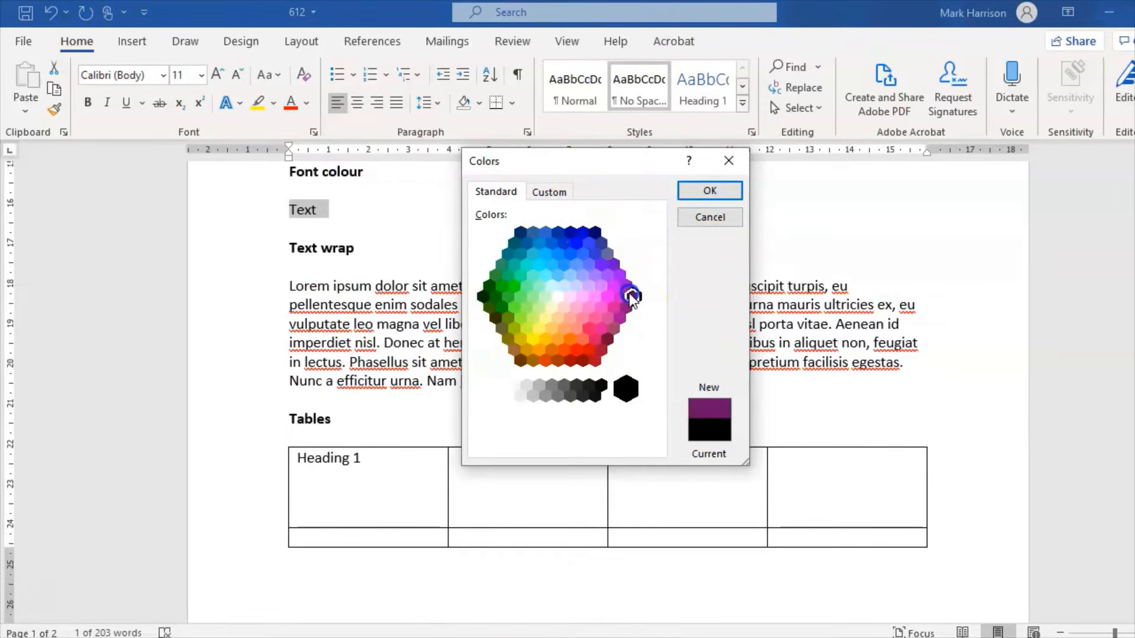
{"action": "left_click", "coordinate": [705, 195]}
{"action": "left_click", "coordinate": [367, 234]}
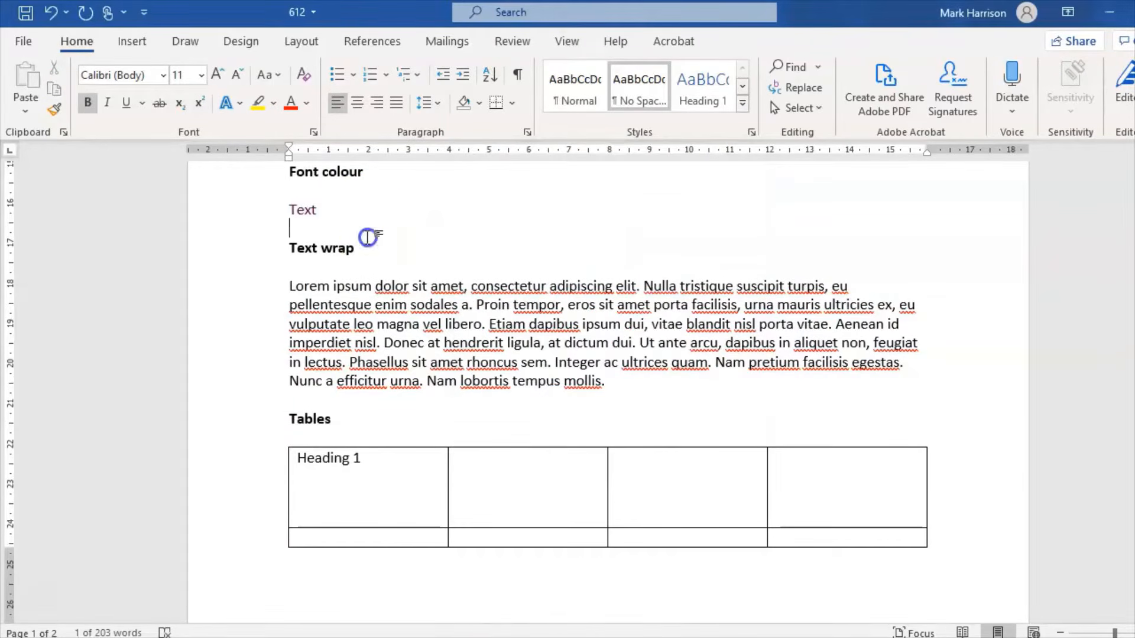
Enlarge the purple "Text" under Font colour by seven font size increments
{"action": "left_click", "coordinate": [305, 211]}
{"action": "double_click", "coordinate": [305, 210]}
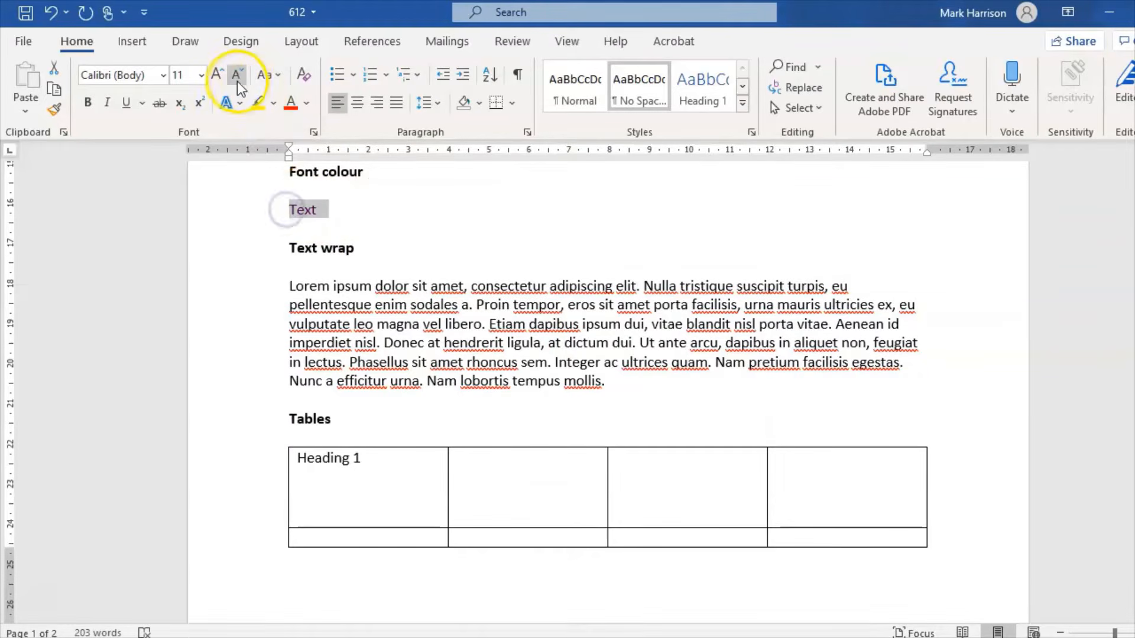
{"action": "left_click", "coordinate": [218, 79]}
{"action": "left_click", "coordinate": [218, 79]}
{"action": "left_click", "coordinate": [219, 79]}
{"action": "left_click", "coordinate": [219, 80]}
{"action": "left_click", "coordinate": [219, 79]}
{"action": "left_click", "coordinate": [218, 79]}
{"action": "left_click", "coordinate": [219, 79]}
{"action": "left_click", "coordinate": [437, 272]}
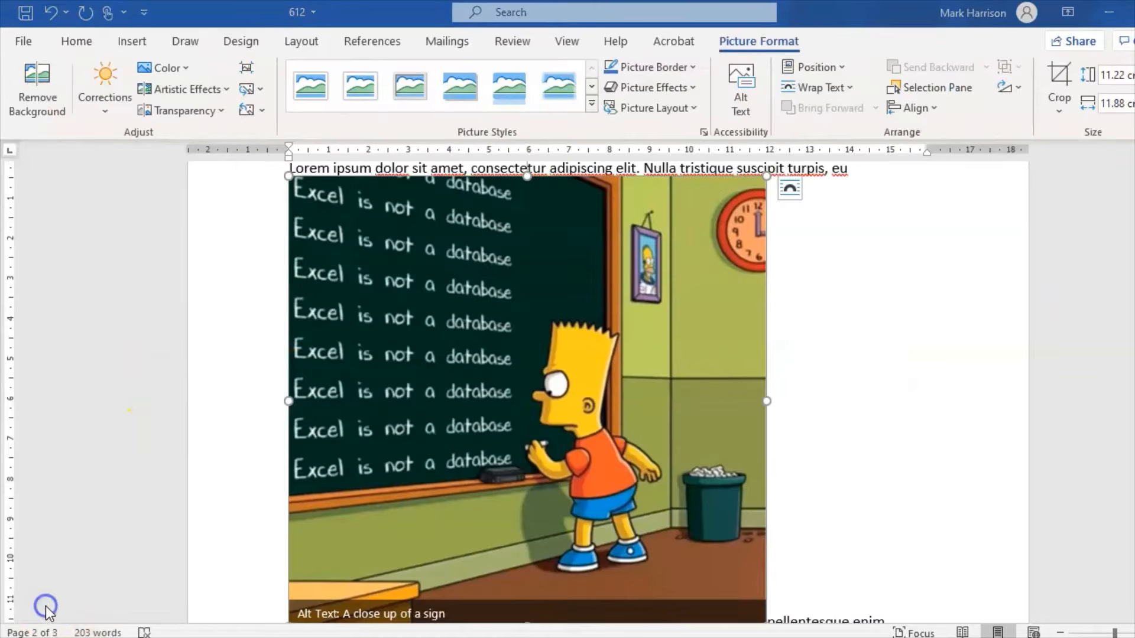
Shrink the picture in the Text wrap paragraph proportionally to about 5.52 cm high and 5.84 cm wide
{"action": "left_click", "coordinate": [525, 470]}
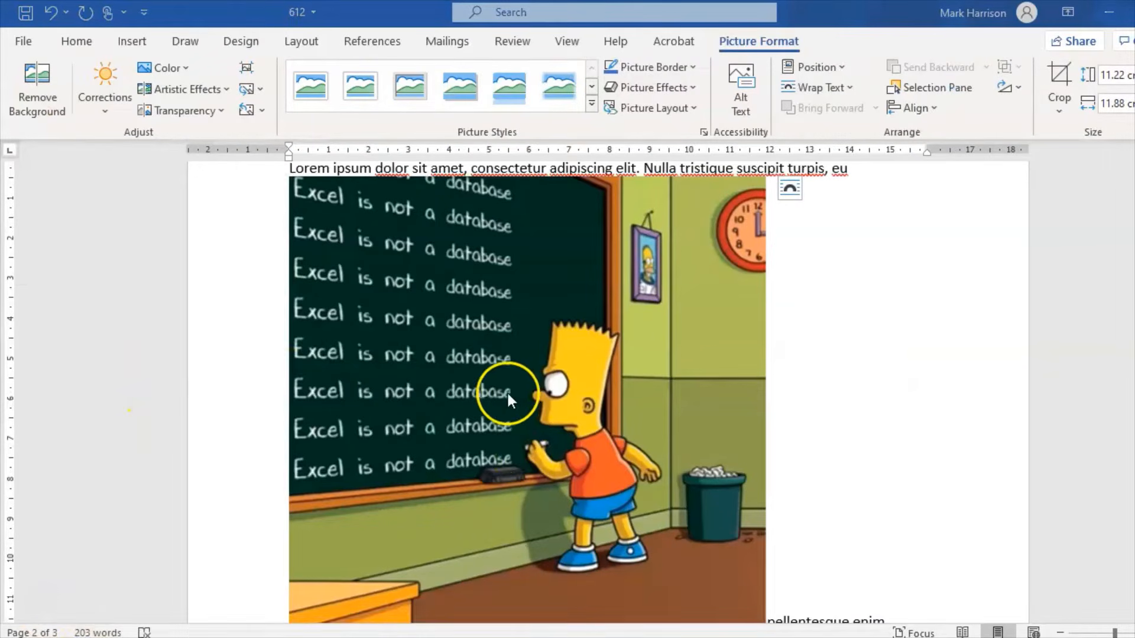
{"action": "left_click", "coordinate": [530, 388]}
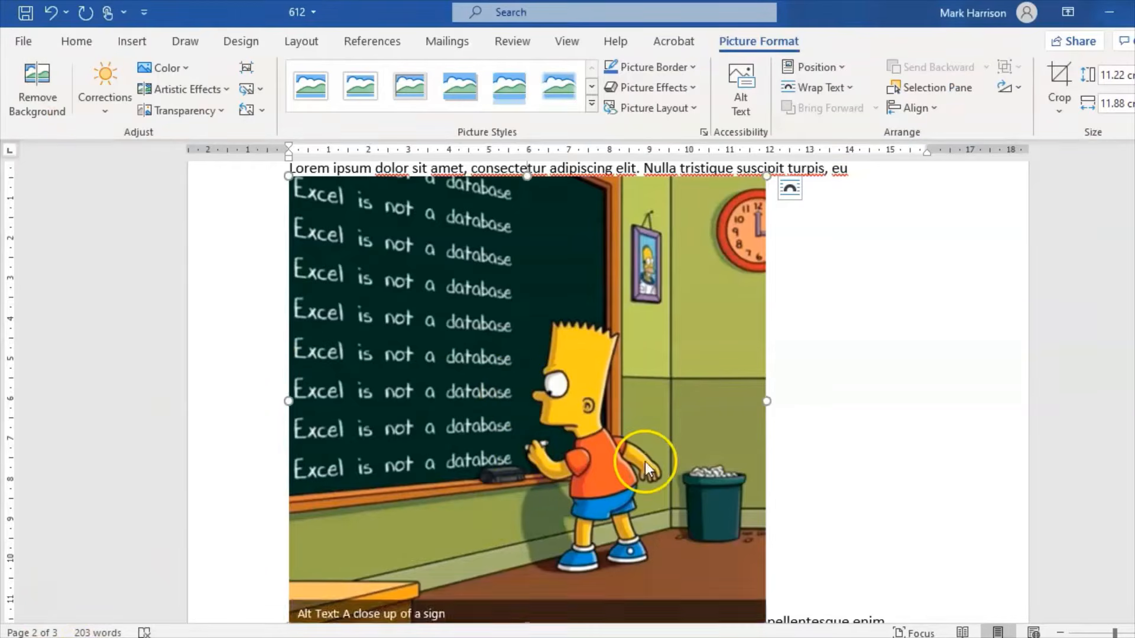
{"action": "left_click_drag", "start_coordinate": [285, 175], "coordinate": [562, 406]}
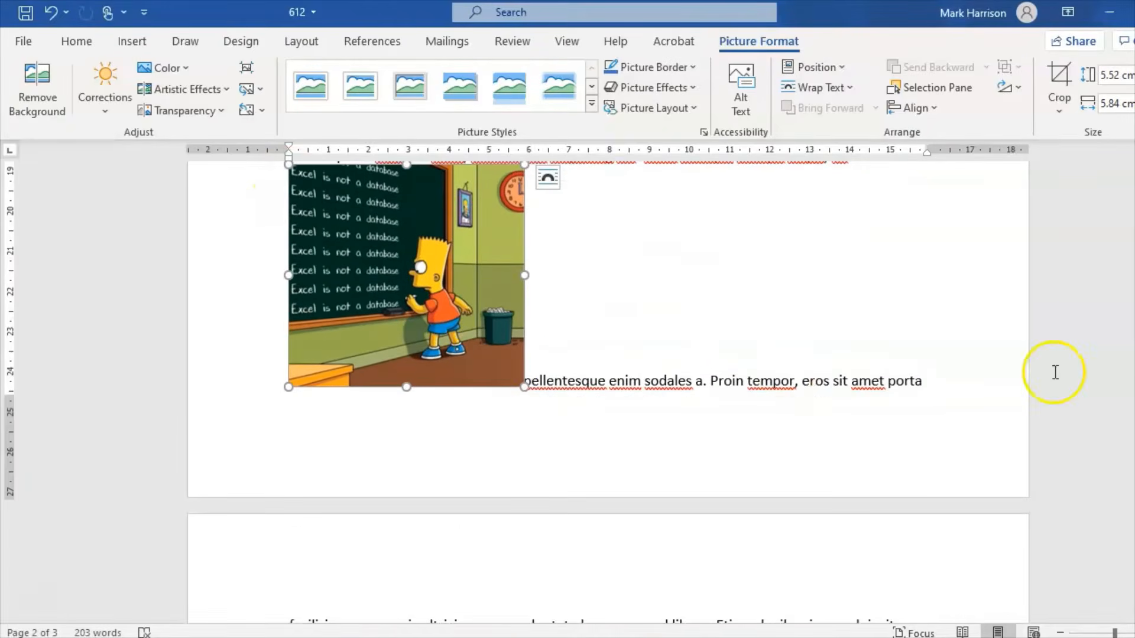
{"action": "scroll", "coordinate": [500, 332], "scroll_direction": "up", "scroll_amount": 5}
{"action": "scroll", "coordinate": [500, 332], "scroll_direction": "down", "scroll_amount": 1}
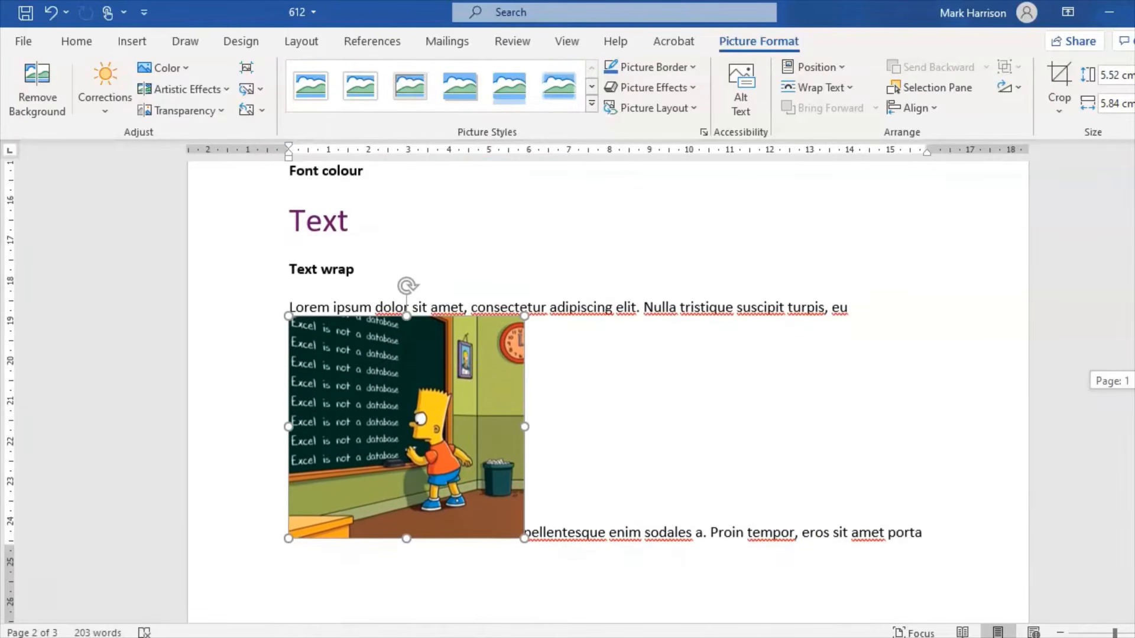
Set the picture's text wrapping to Tight and place it to the right of the Text wrap paragraph
{"action": "right_click", "coordinate": [429, 415]}
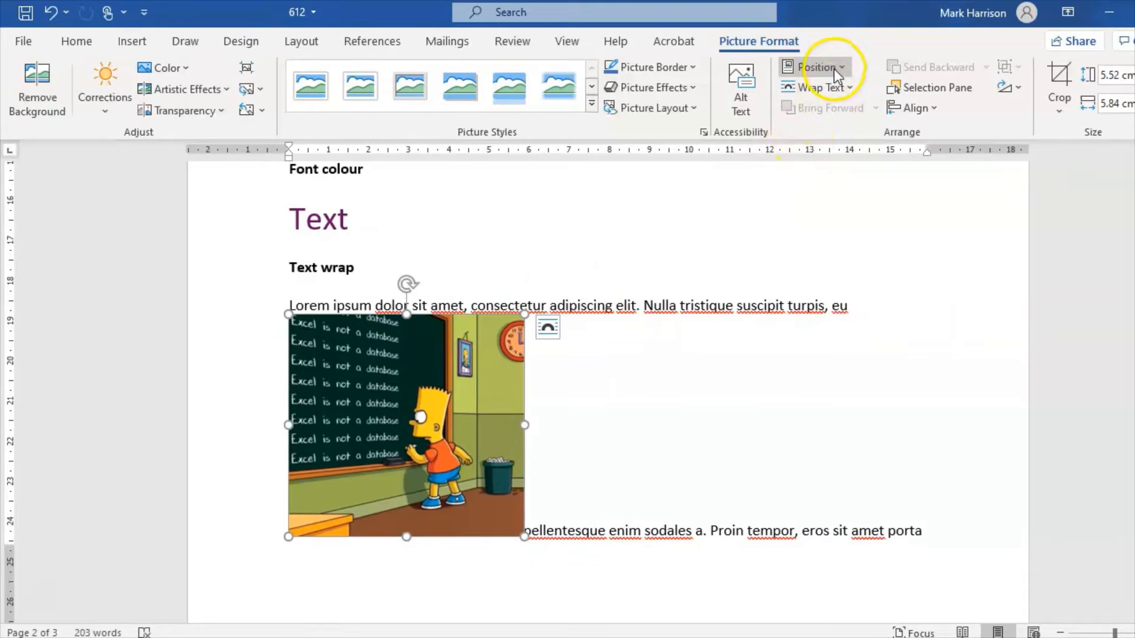
{"action": "left_click", "coordinate": [828, 88]}
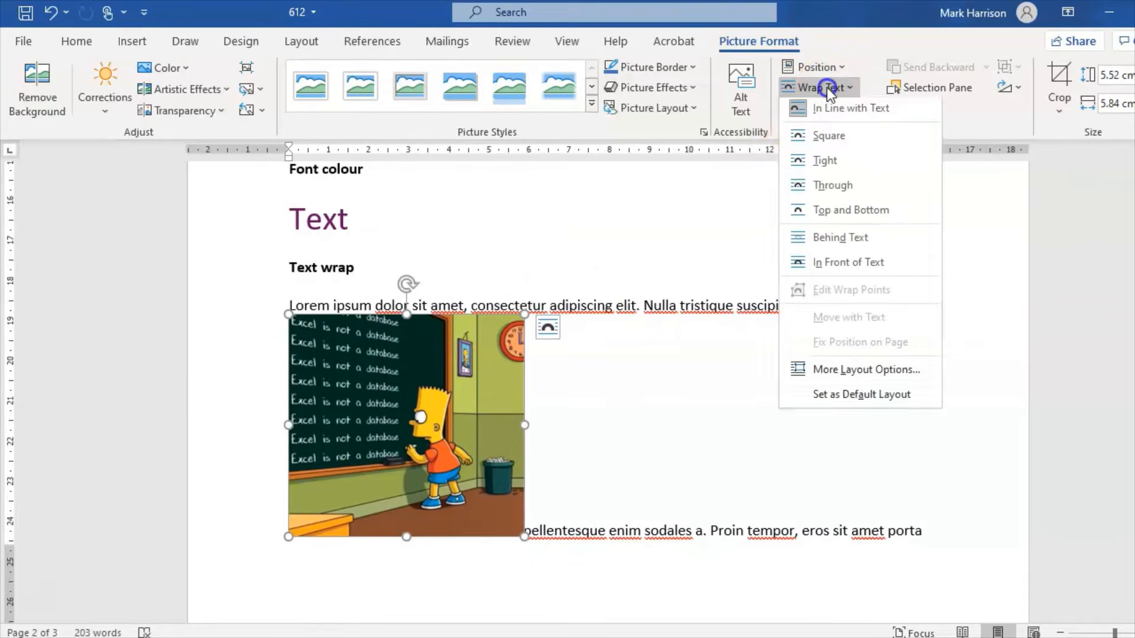
{"action": "left_click", "coordinate": [835, 163]}
{"action": "left_click_drag", "start_coordinate": [419, 391], "coordinate": [801, 371]}
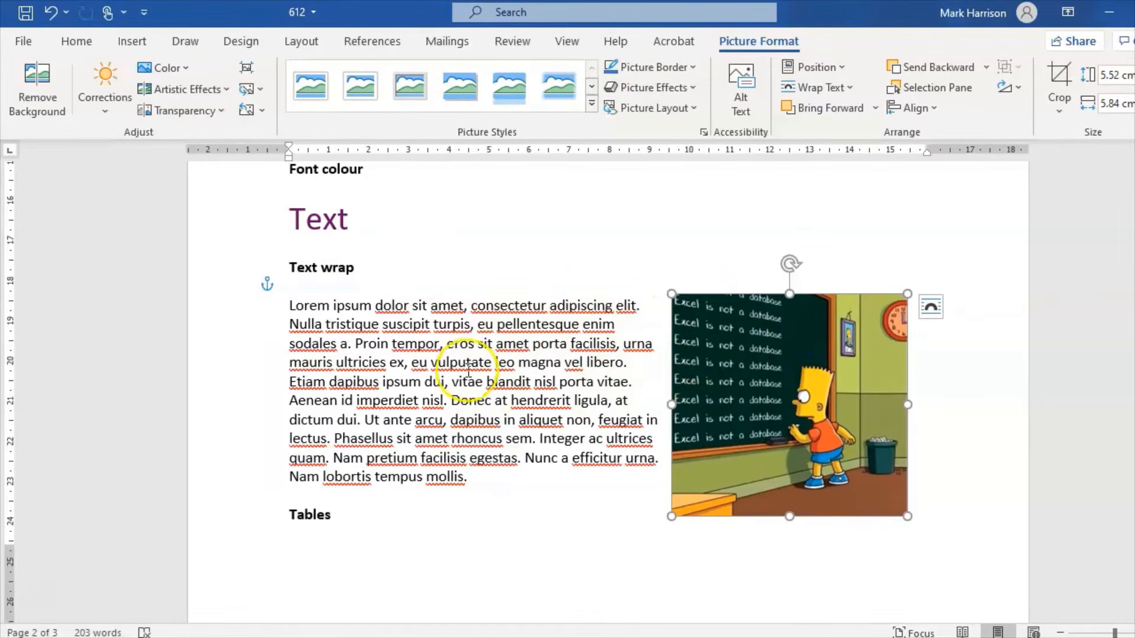
{"action": "mouse_move", "coordinate": [793, 365]}
{"action": "left_mouse_down"}
{"action": "mouse_move", "coordinate": [412, 367]}
{"action": "mouse_move", "coordinate": [828, 366]}
{"action": "mouse_move", "coordinate": [810, 356]}
{"action": "left_mouse_up"}
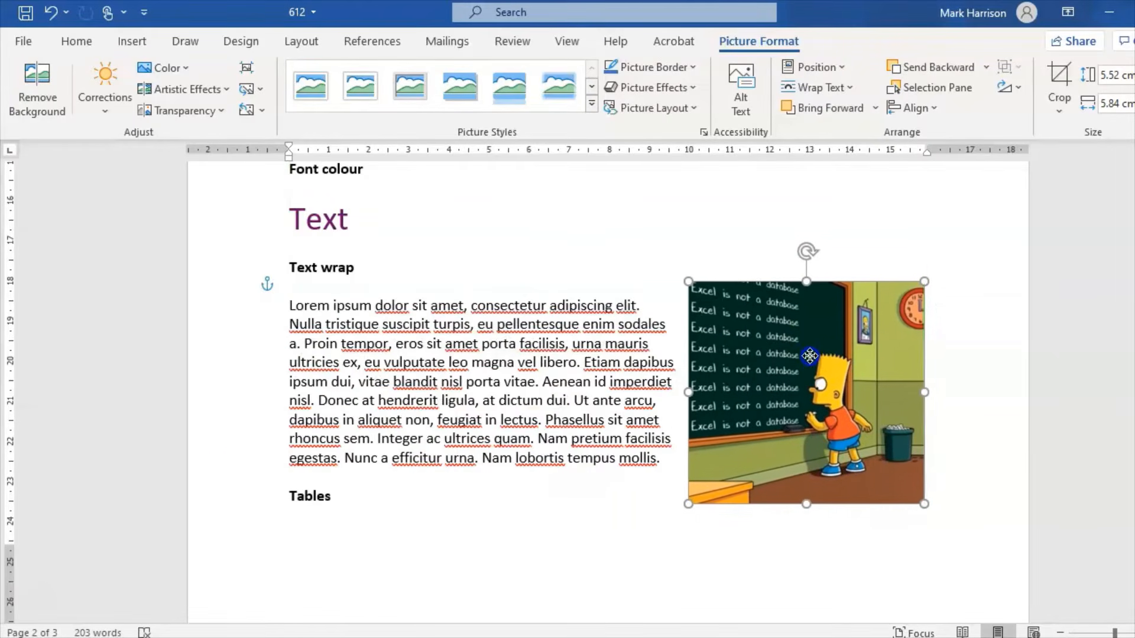
Add two blank lines between the Text wrap paragraph and the Tables heading
{"action": "left_click", "coordinate": [291, 494]}
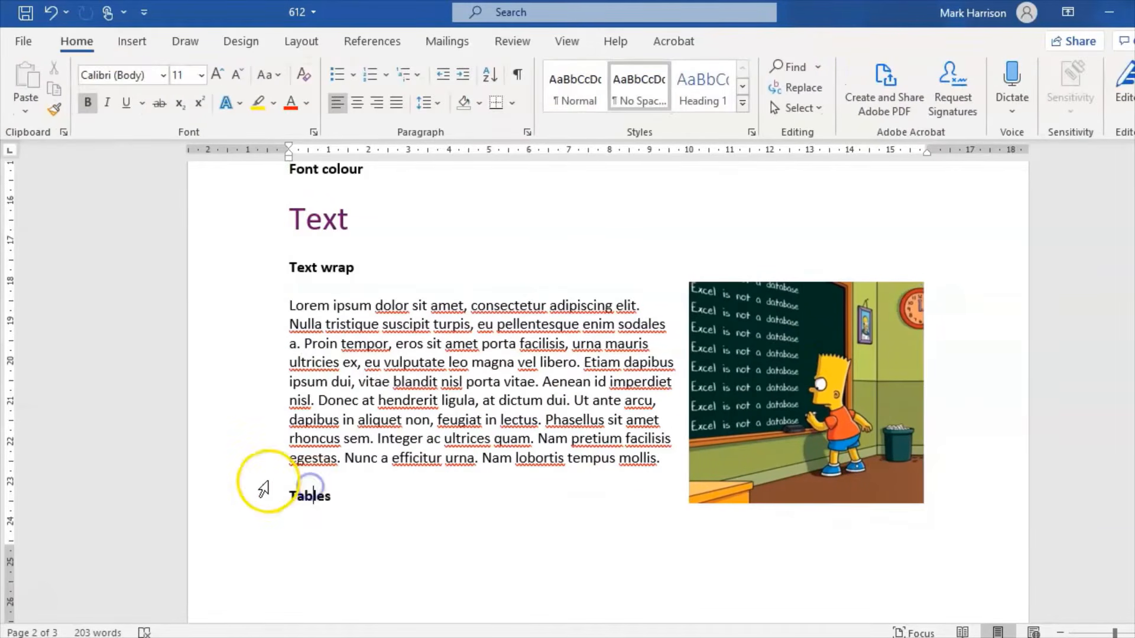
{"action": "key", "text": "Return"}
{"action": "key", "text": "Return"}
{"action": "left_click", "coordinate": [640, 458]}
{"action": "left_click", "coordinate": [864, 403]}
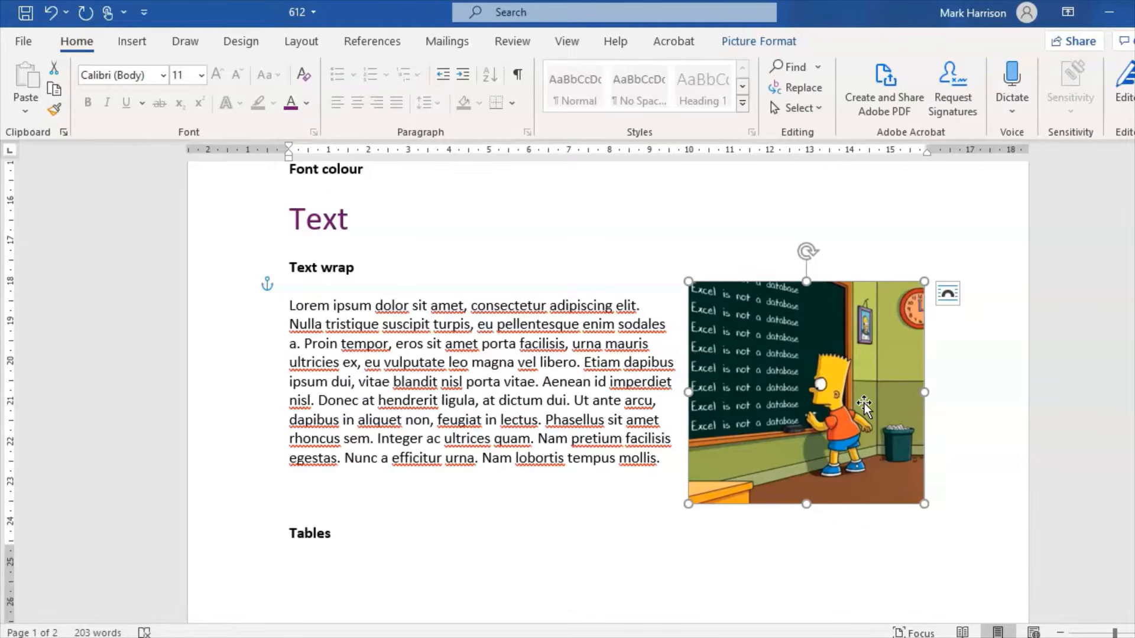
Insert a Simple Text Box from the blank line below the Text wrap paragraph
{"action": "left_click", "coordinate": [378, 497]}
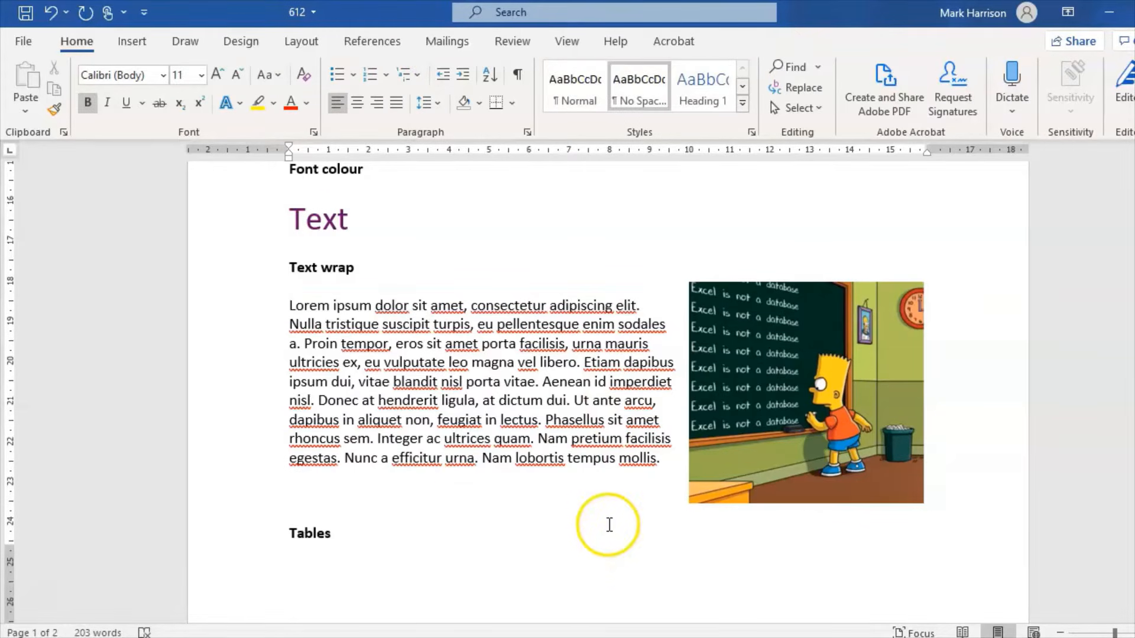
{"action": "left_click", "coordinate": [122, 46]}
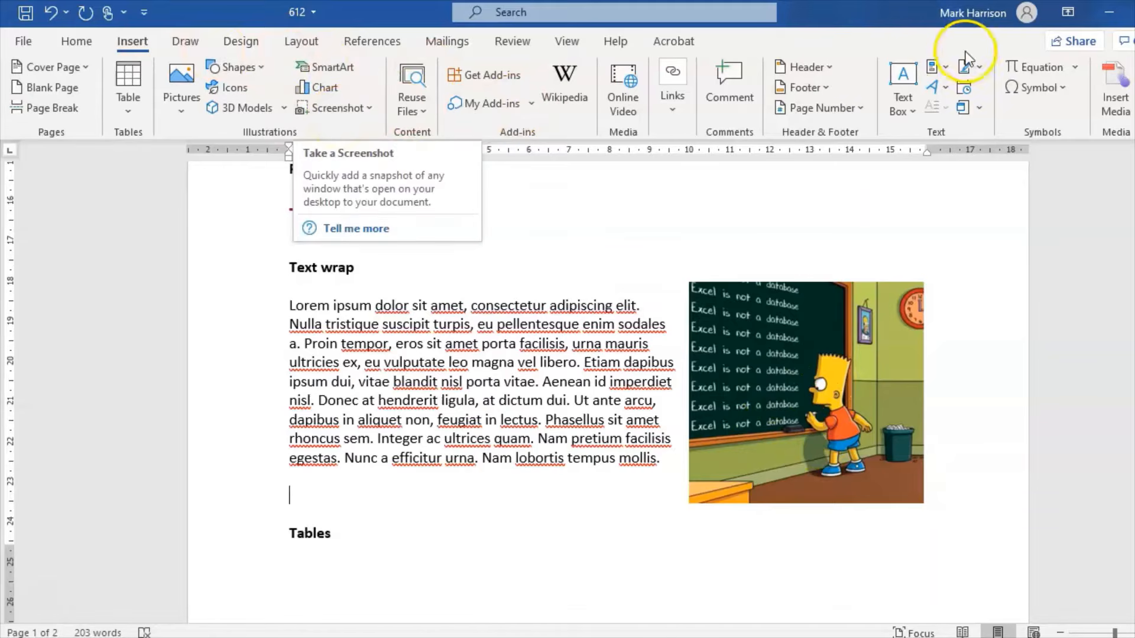
{"action": "left_click", "coordinate": [904, 100]}
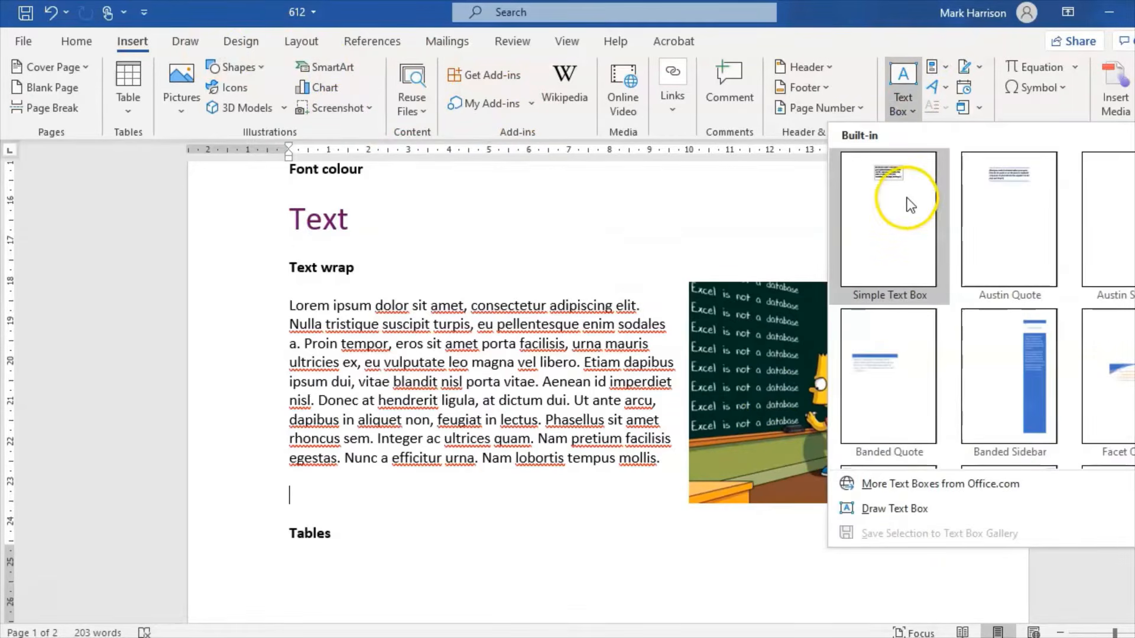
{"action": "left_click", "coordinate": [908, 195]}
Move the text box from beside the Tables heading up onto the lower part of the wrapped picture
{"action": "left_click_drag", "start_coordinate": [670, 201], "coordinate": [1020, 133]}
{"action": "key", "text": "ctrl+z"}
{"action": "left_click_drag", "start_coordinate": [691, 242], "coordinate": [715, 171]}
{"action": "scroll", "coordinate": [609, 390], "scroll_direction": "up", "scroll_amount": 4}
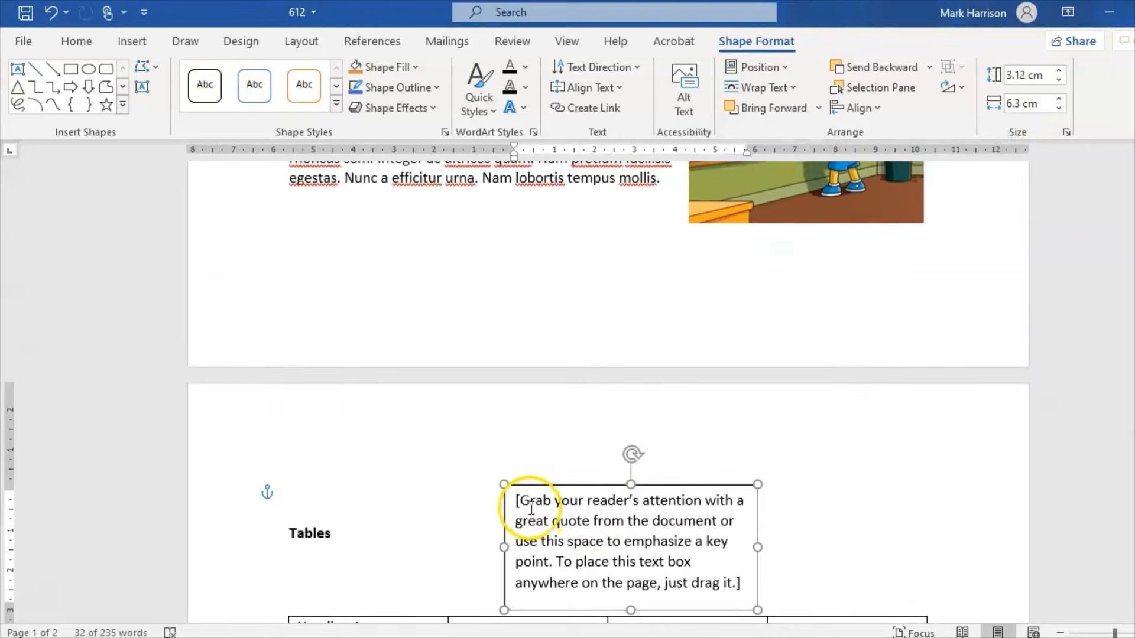
{"action": "left_click_drag", "start_coordinate": [562, 481], "coordinate": [713, 202]}
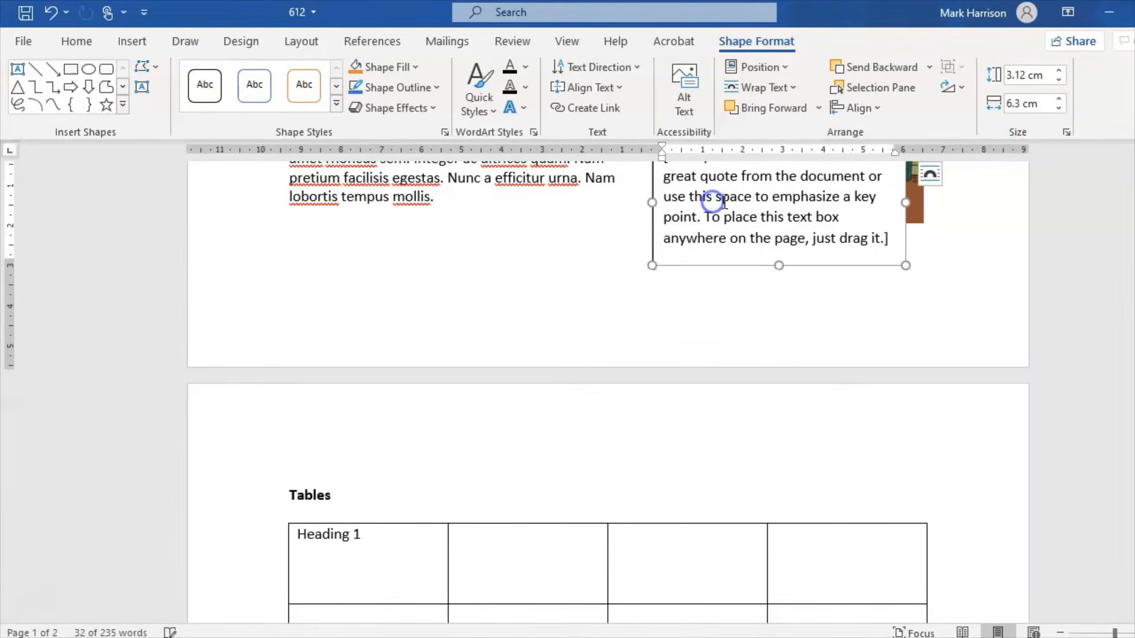
{"action": "scroll", "coordinate": [654, 379], "scroll_direction": "up", "scroll_amount": 5}
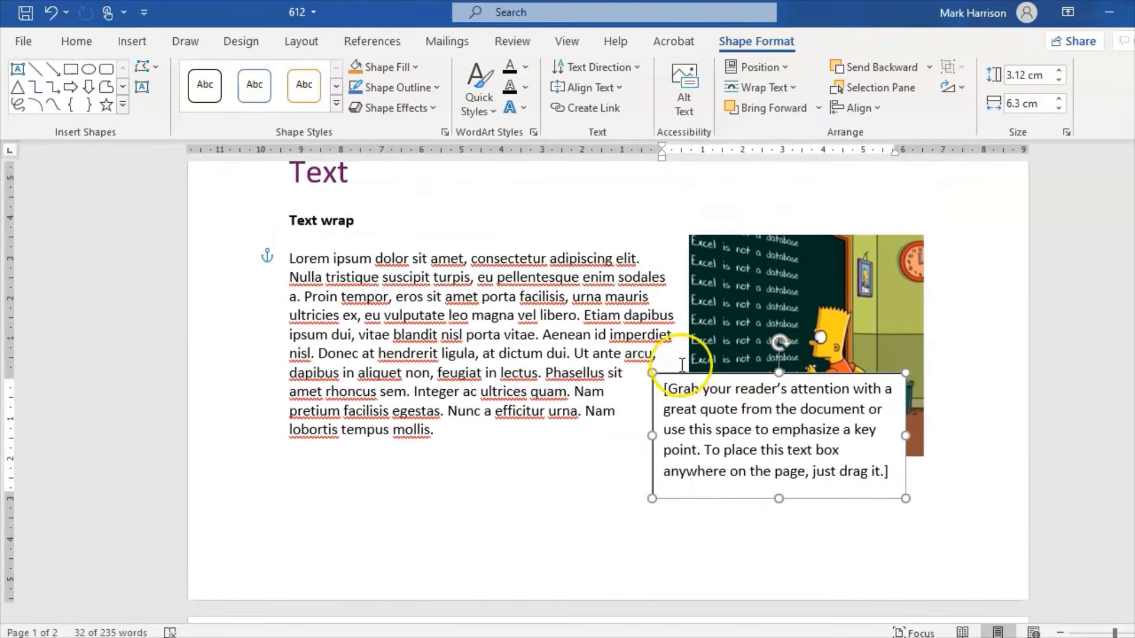
Shrink the text box to about 3.21 cm wide, fitting one line within the picture, and replace its placeholder with "Label on image"
{"action": "left_click_drag", "start_coordinate": [654, 374], "coordinate": [785, 386]}
{"action": "left_click", "coordinate": [778, 424]}
{"action": "type", "text": "L"}
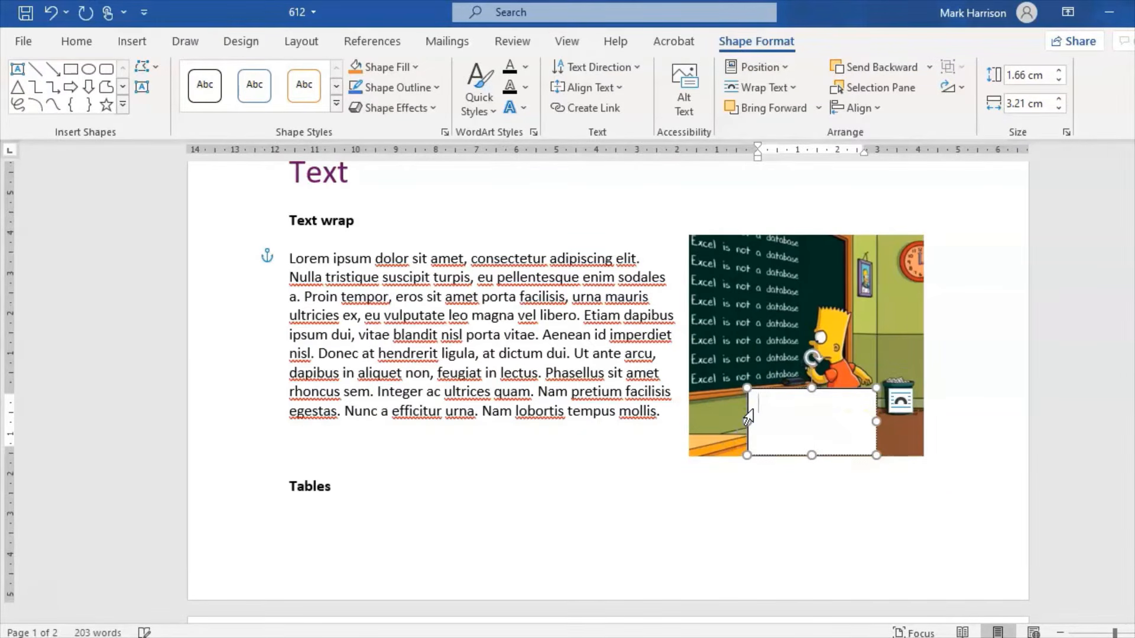
{"action": "type", "text": "abel on image"}
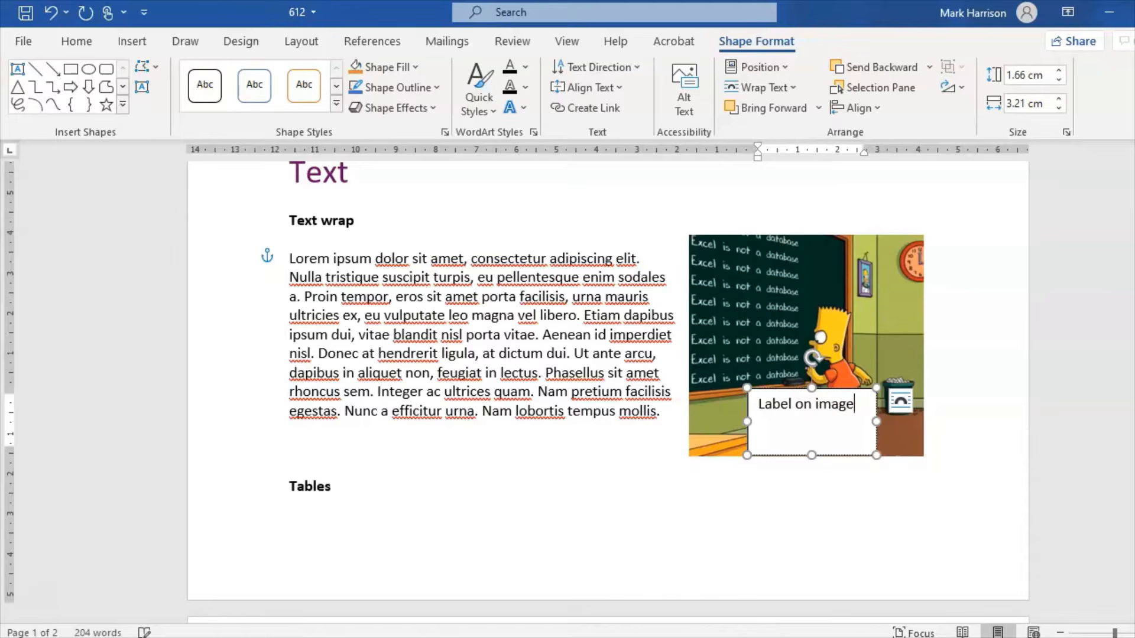
{"action": "mouse_move", "coordinate": [877, 455]}
{"action": "left_mouse_down"}
{"action": "mouse_move", "coordinate": [862, 391]}
{"action": "mouse_move", "coordinate": [869, 421]}
{"action": "left_mouse_up"}
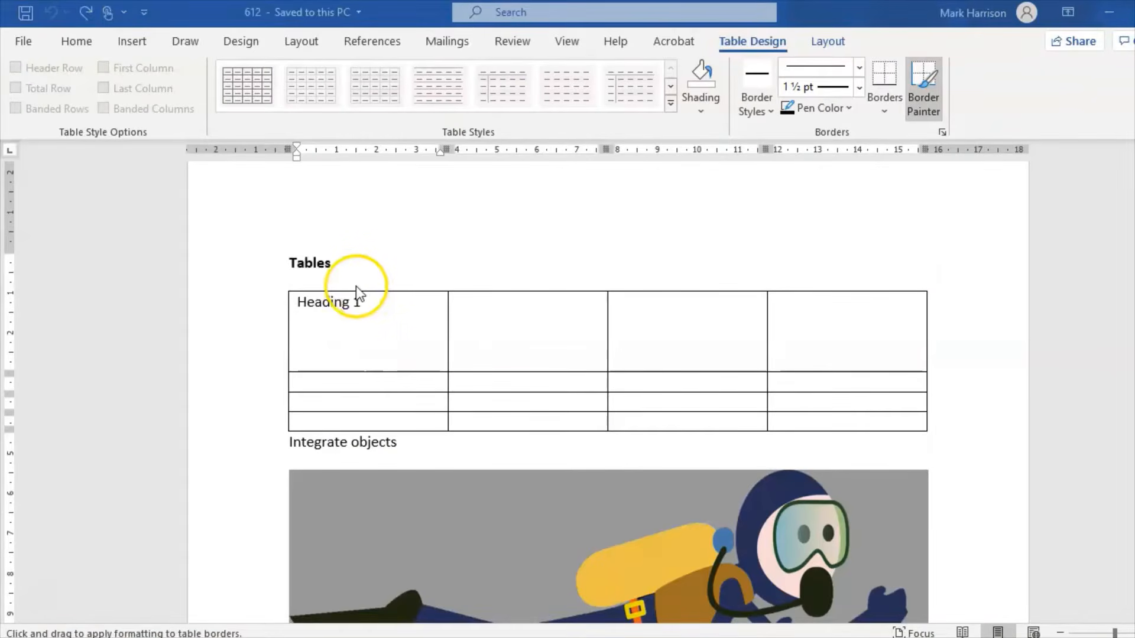
Turn off the Border Painter and put the cursor on the blank line between the Tables heading and the table
{"action": "triple_click", "coordinate": [359, 290]}
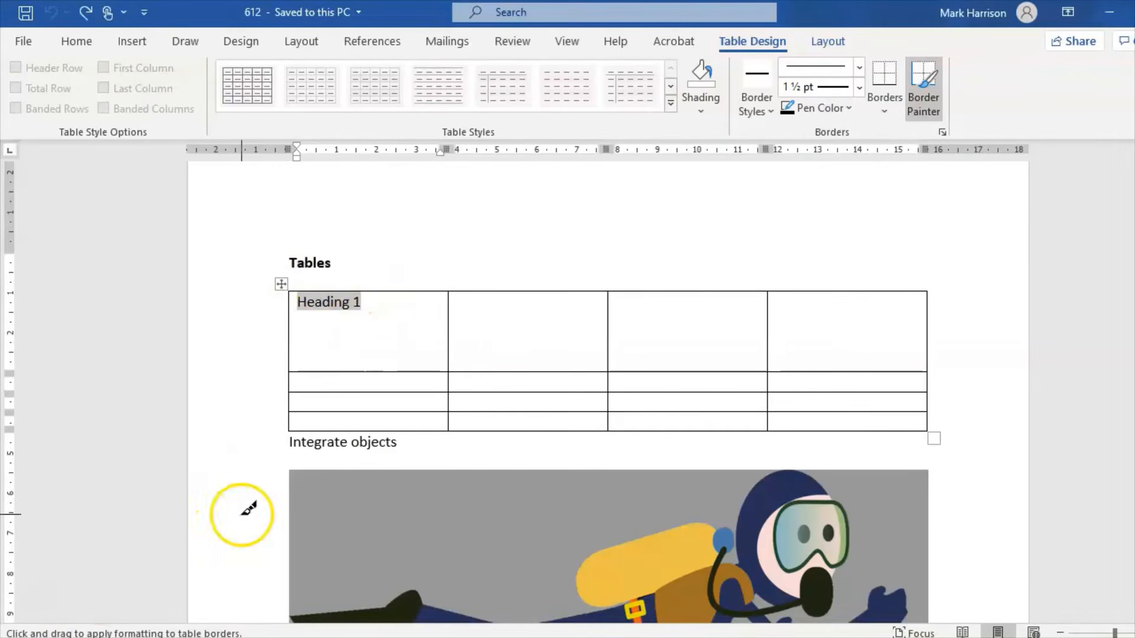
{"action": "key", "text": "Escape"}
{"action": "left_click", "coordinate": [331, 282]}
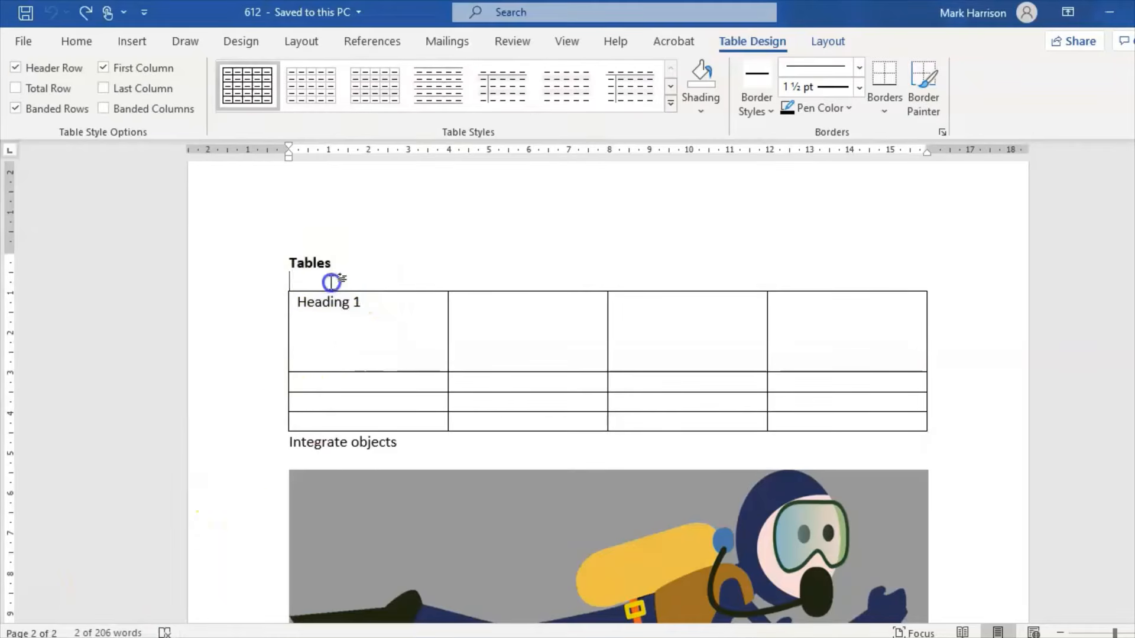
Try to insert a 5x7 table on a new line below the Tables heading
{"action": "key", "text": "Return"}
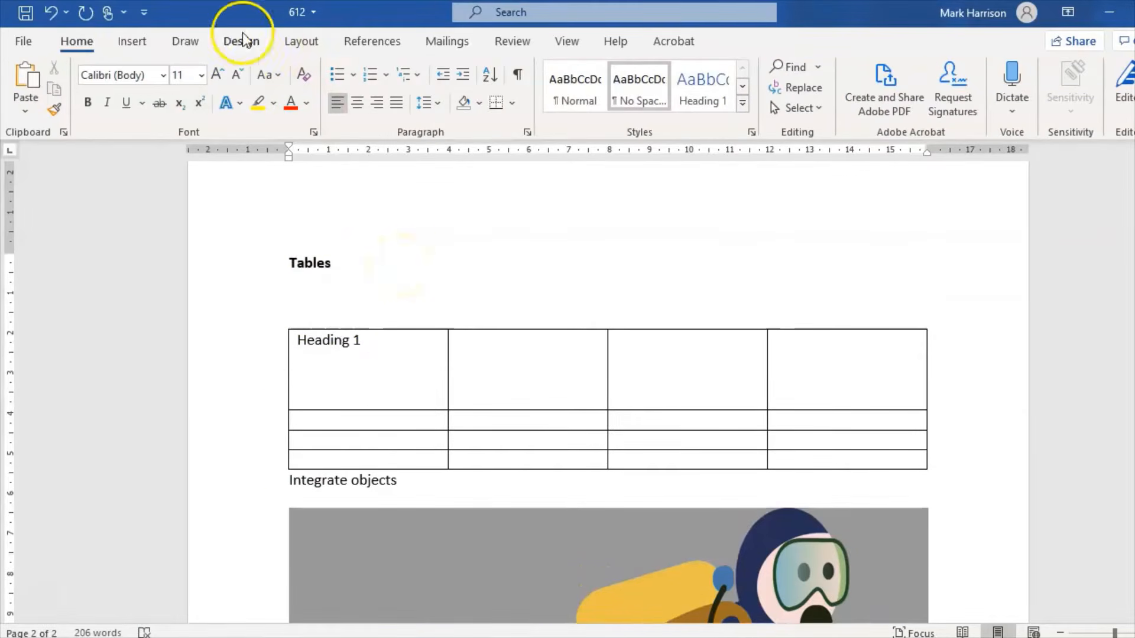
{"action": "left_click", "coordinate": [122, 47]}
{"action": "left_click", "coordinate": [129, 113]}
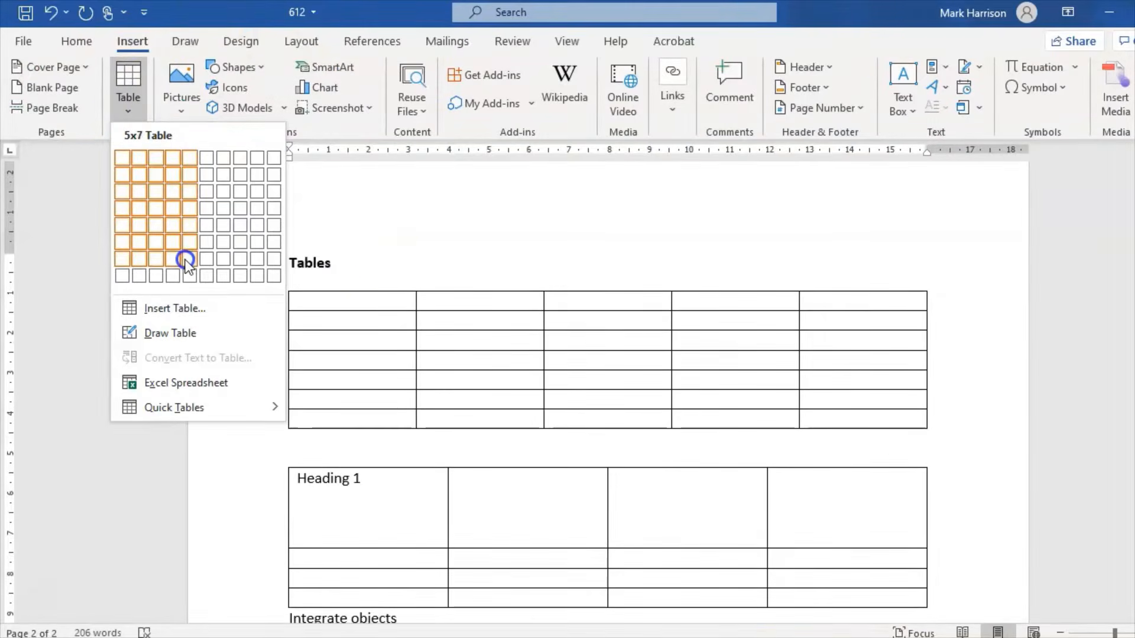
{"action": "left_click", "coordinate": [542, 258]}
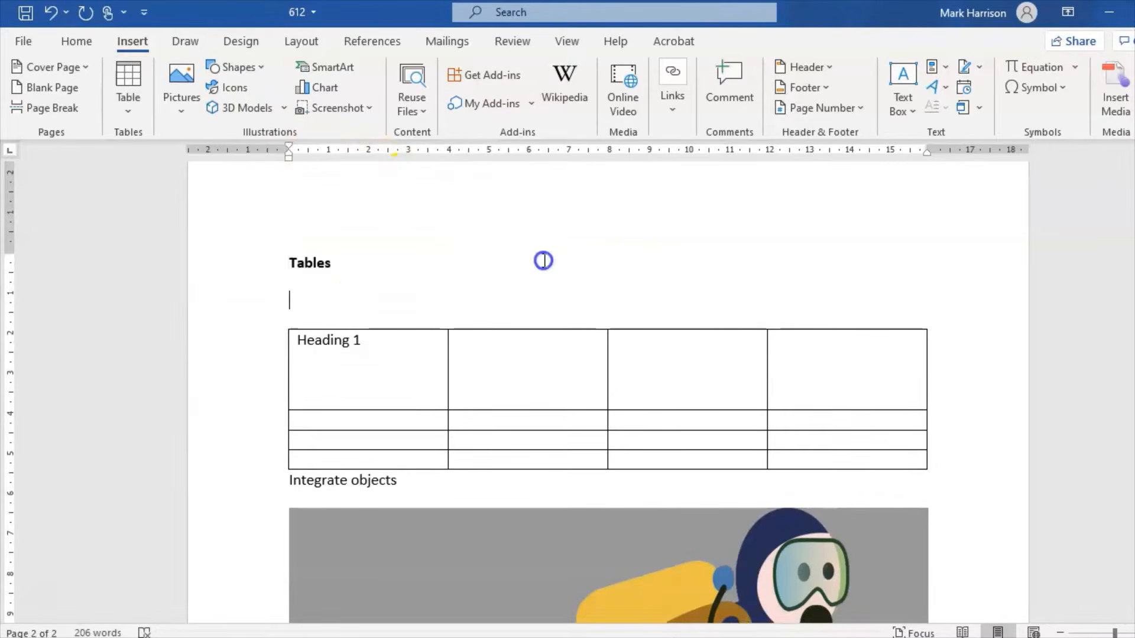
{"action": "key", "text": "Delete"}
Make the "Heading 1" text in the table's first cell bold
{"action": "left_click", "coordinate": [398, 329]}
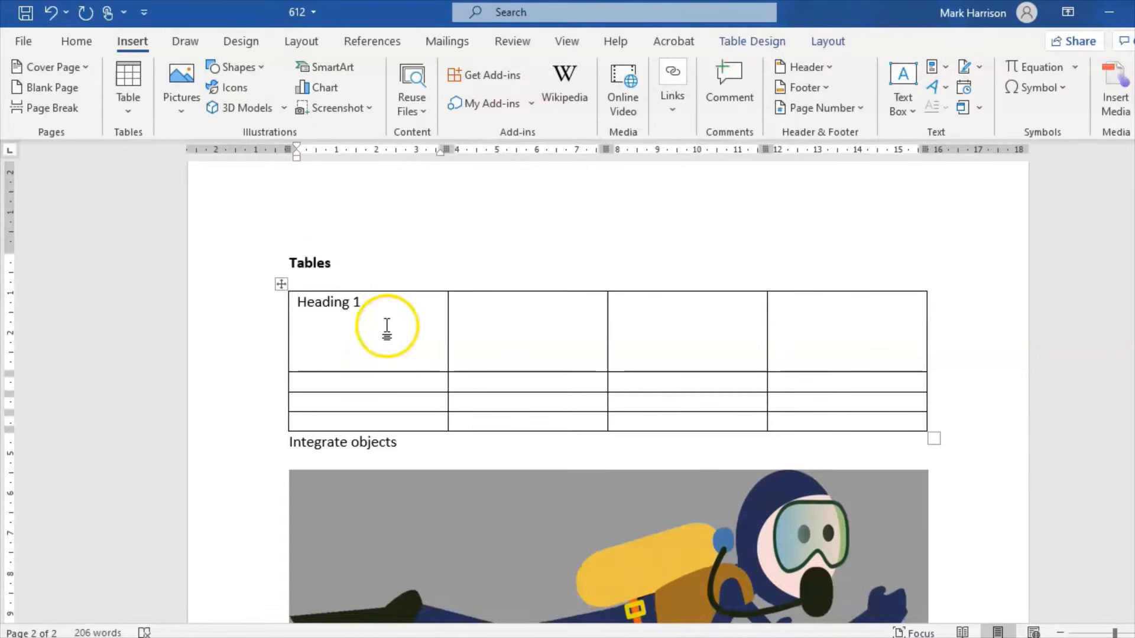
{"action": "left_click_drag", "start_coordinate": [388, 304], "coordinate": [306, 305]}
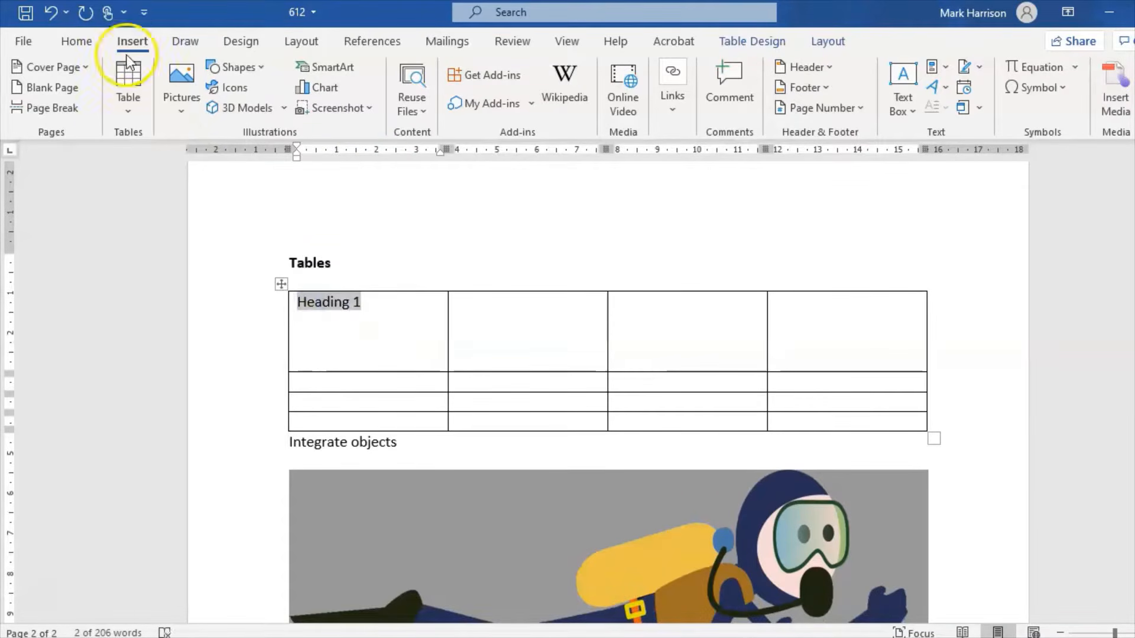
{"action": "left_click", "coordinate": [77, 42]}
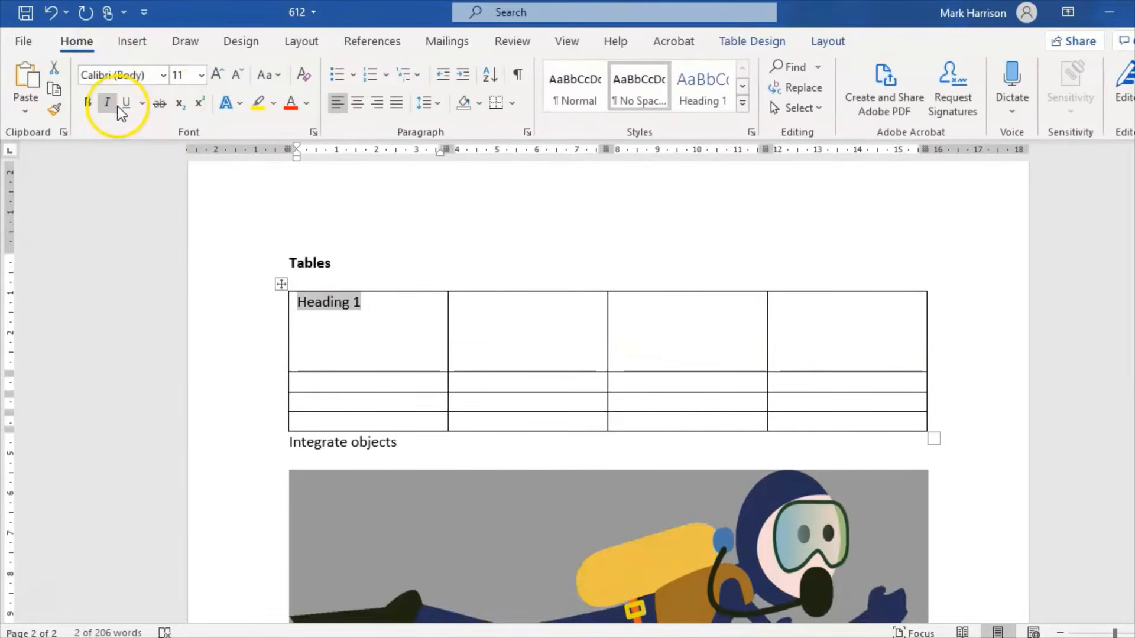
{"action": "left_click", "coordinate": [88, 103]}
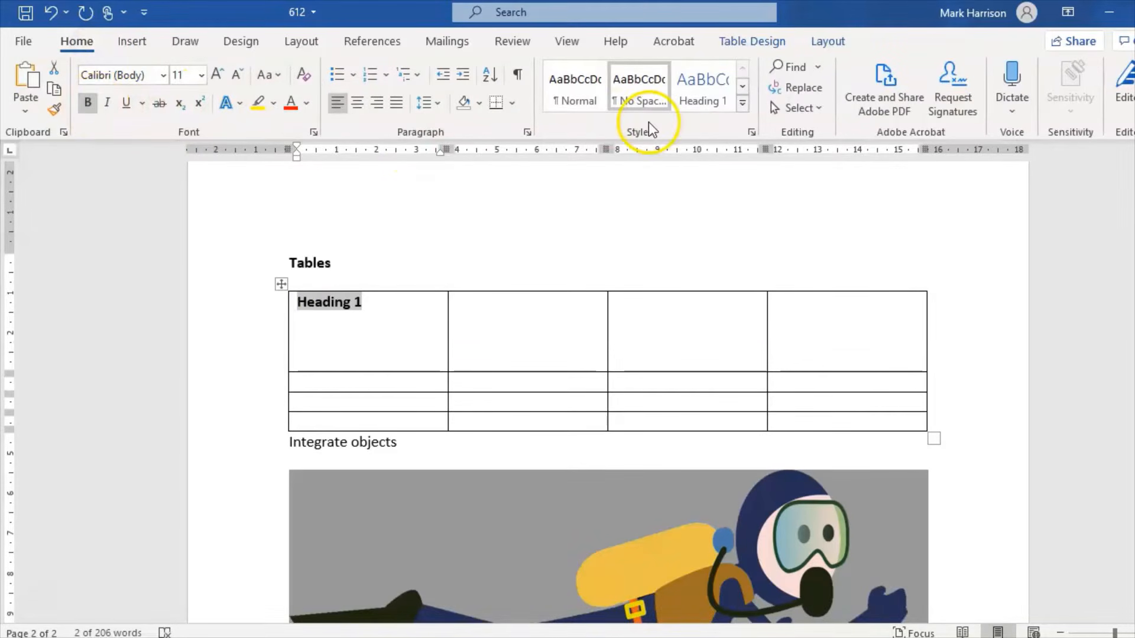
Rotate "Heading 1" to read downwards and increase the table's first row height to about 2.55 cm
{"action": "left_click", "coordinate": [826, 42]}
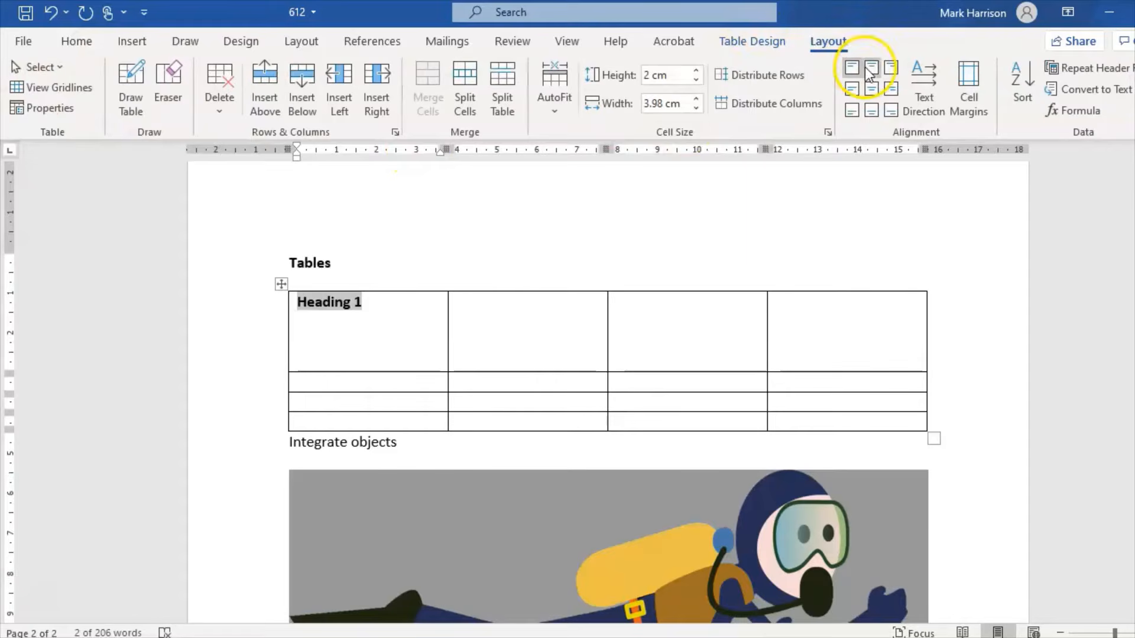
{"action": "left_click", "coordinate": [924, 94]}
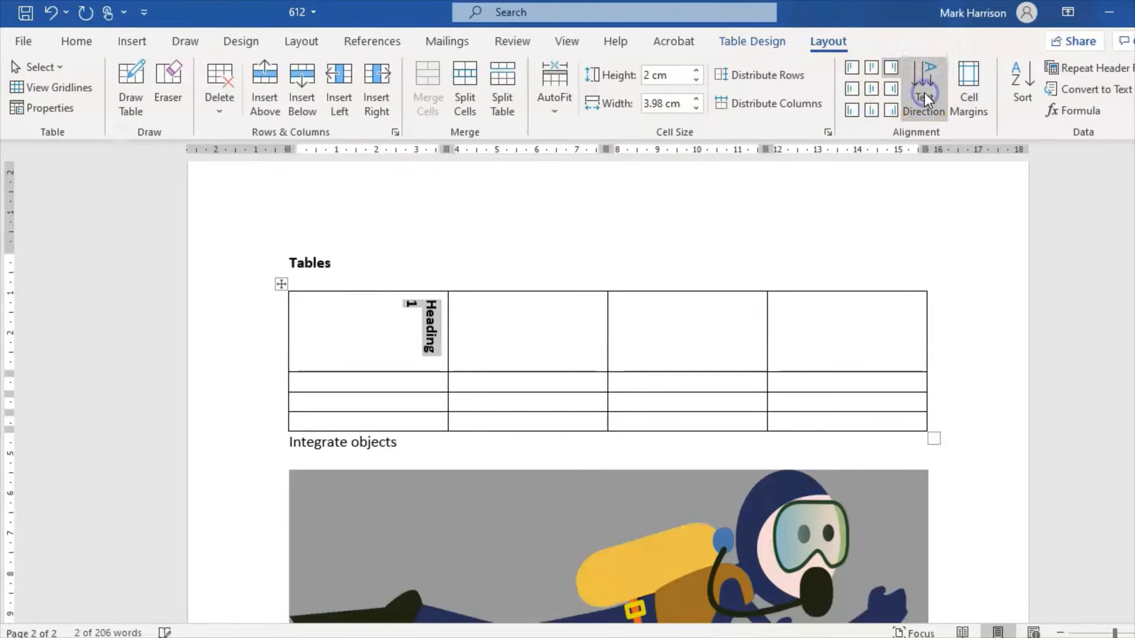
{"action": "left_click_drag", "start_coordinate": [393, 373], "coordinate": [397, 392]}
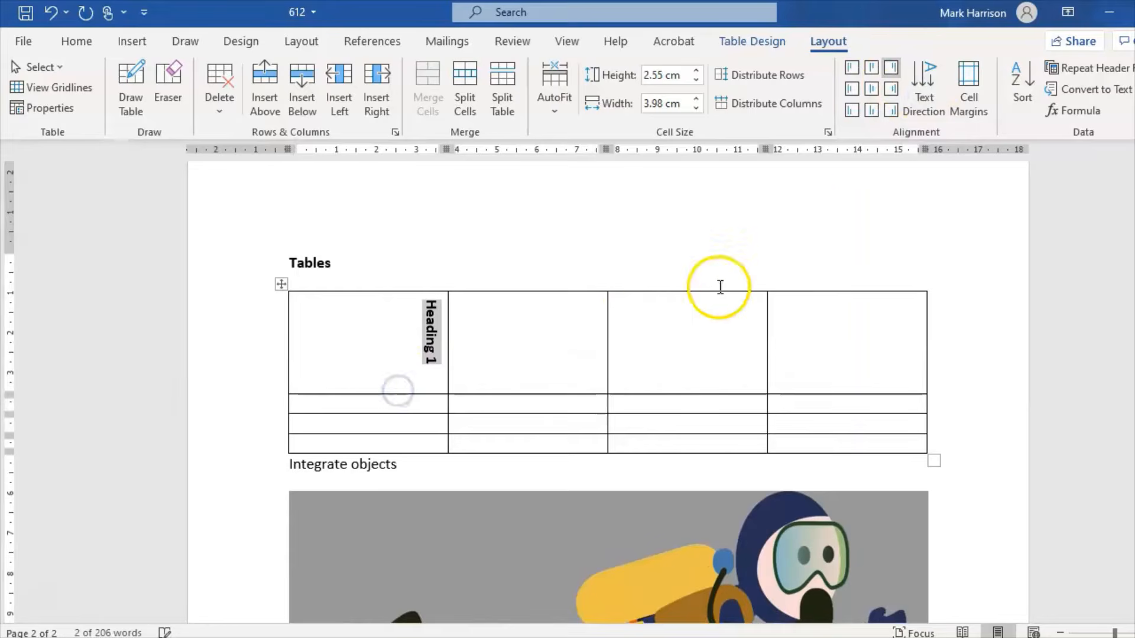
Turn "Heading 1" to read upwards and centre it in its cell both ways
{"action": "left_click", "coordinate": [925, 102]}
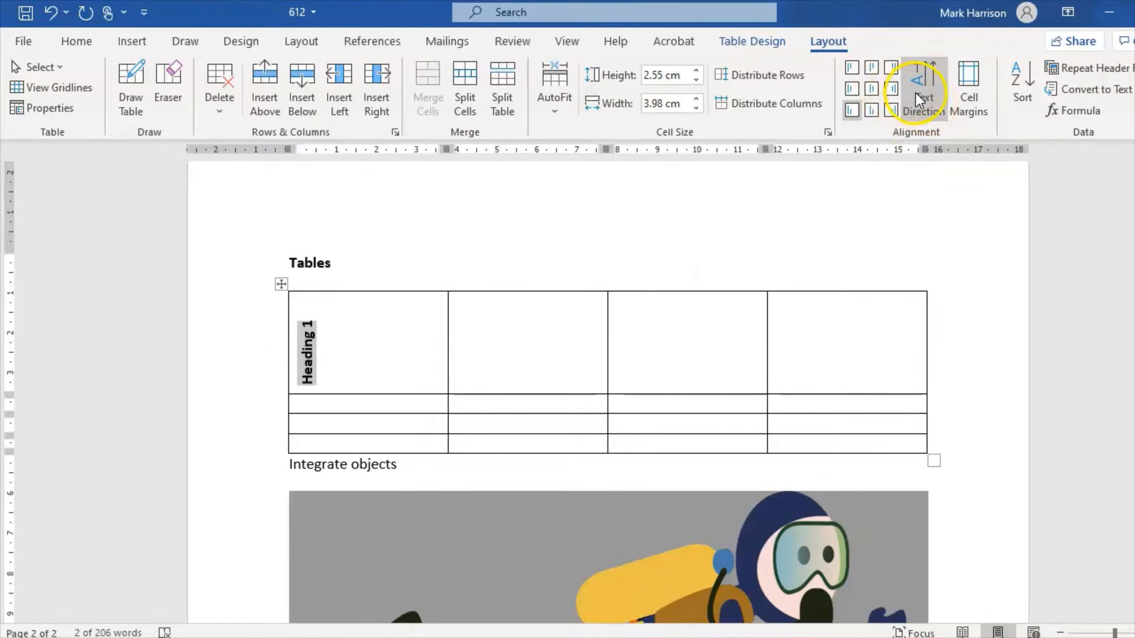
{"action": "left_click", "coordinate": [871, 92]}
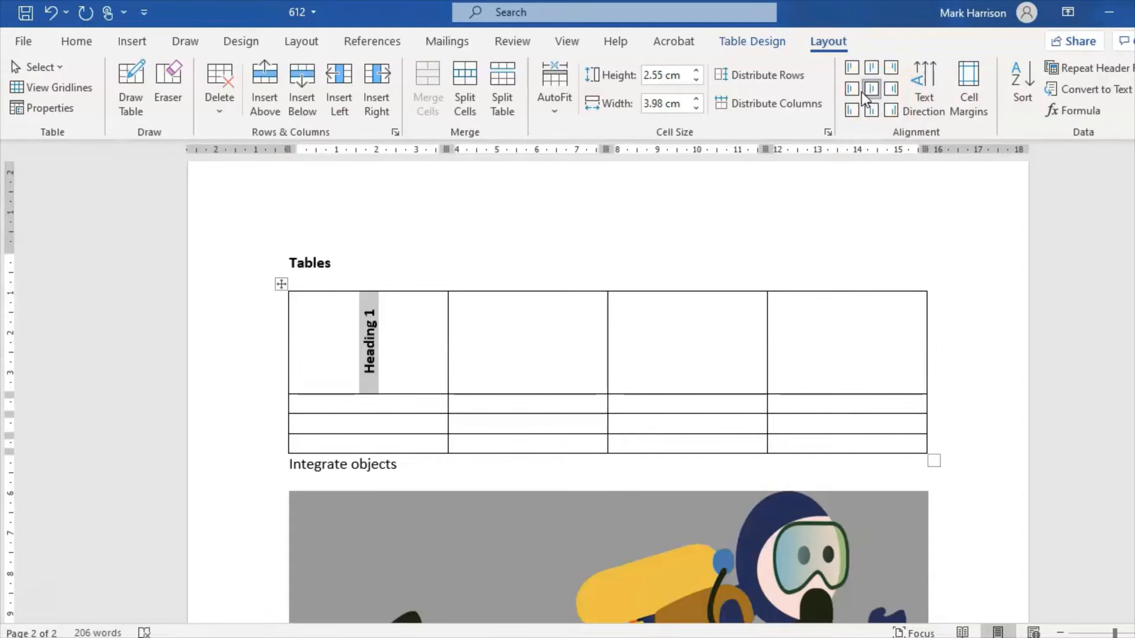
Return "Heading 1" to horizontal, try the bottom cell alignments, and finish with it centred both vertically and horizontally
{"action": "left_click", "coordinate": [910, 91]}
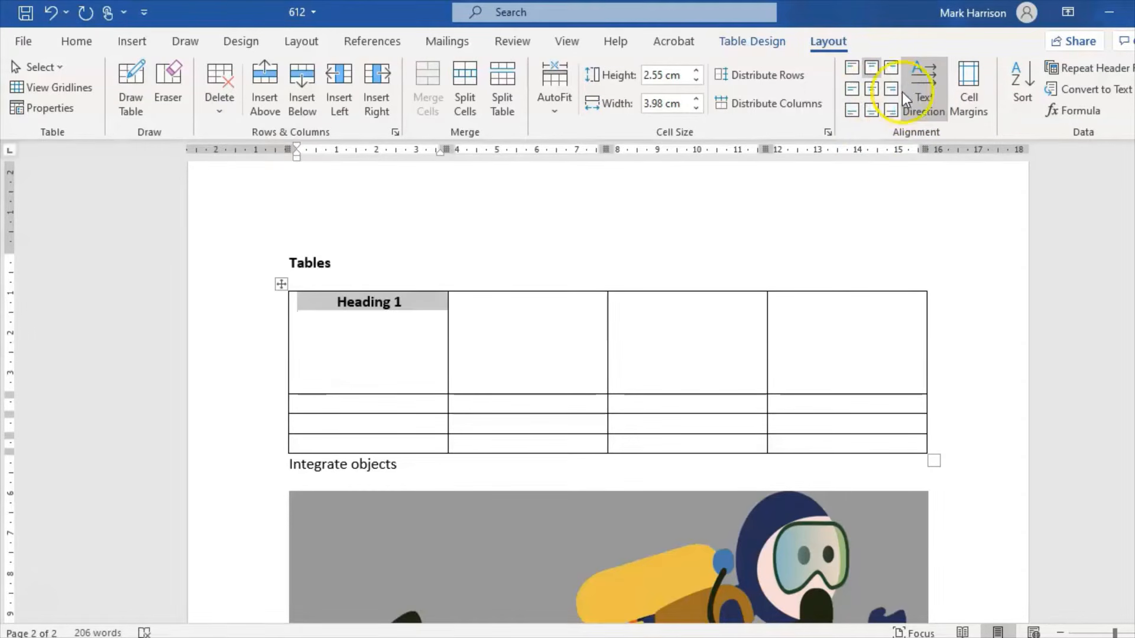
{"action": "left_click", "coordinate": [878, 92]}
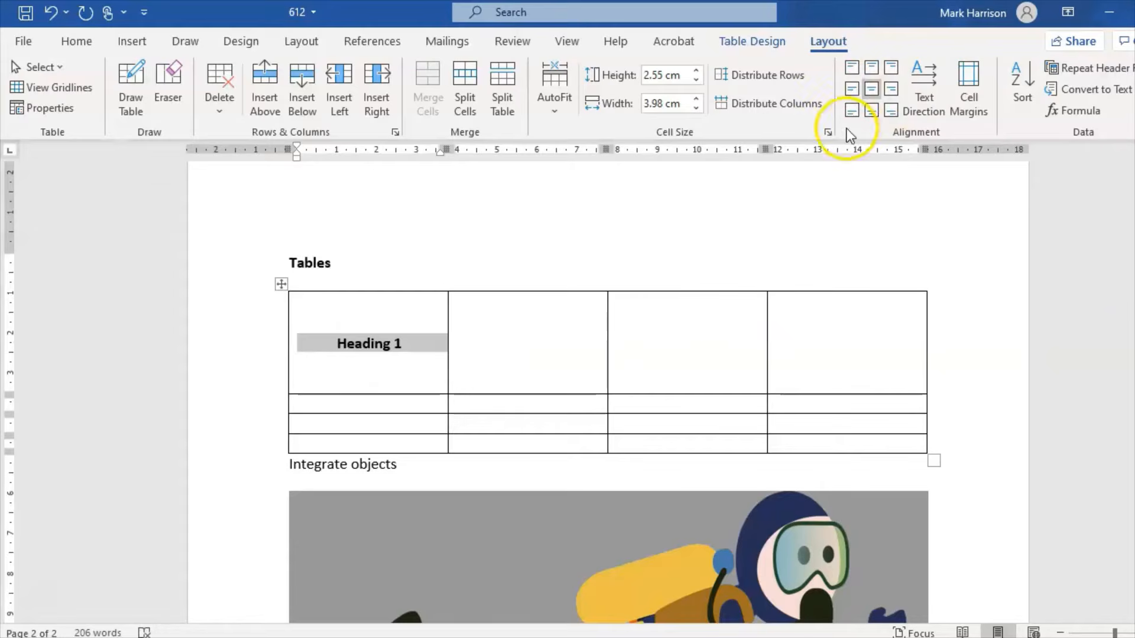
{"action": "left_click", "coordinate": [871, 111]}
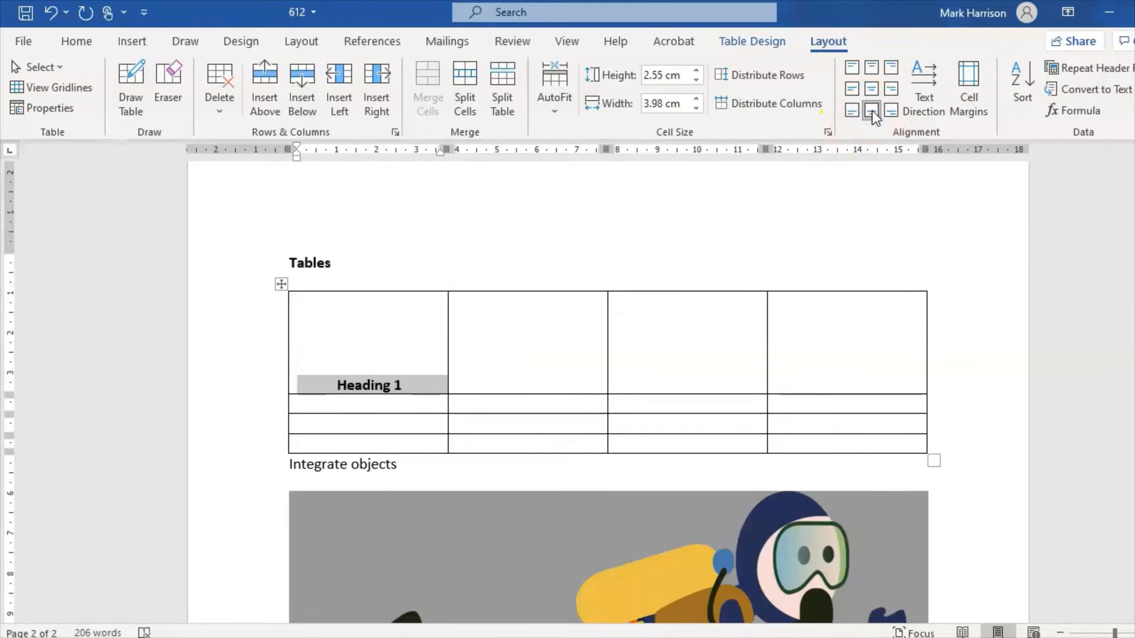
{"action": "left_click", "coordinate": [891, 111]}
{"action": "left_click", "coordinate": [853, 112]}
{"action": "left_click", "coordinate": [872, 90]}
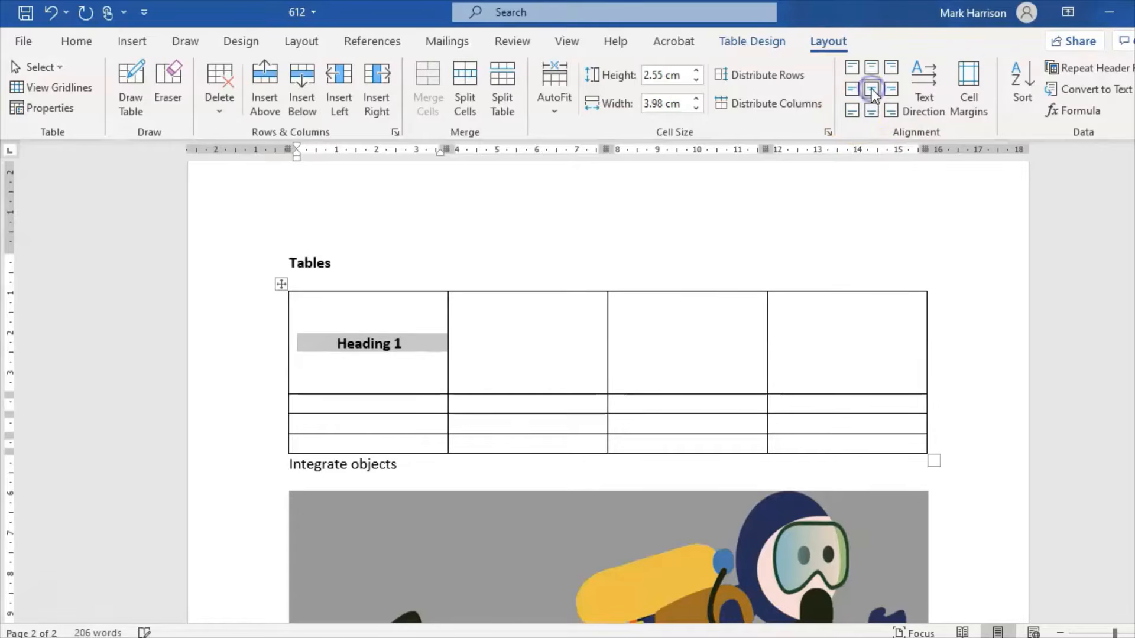
Merge the two middle cells of the table's second row into one cell
{"action": "left_click", "coordinate": [498, 352]}
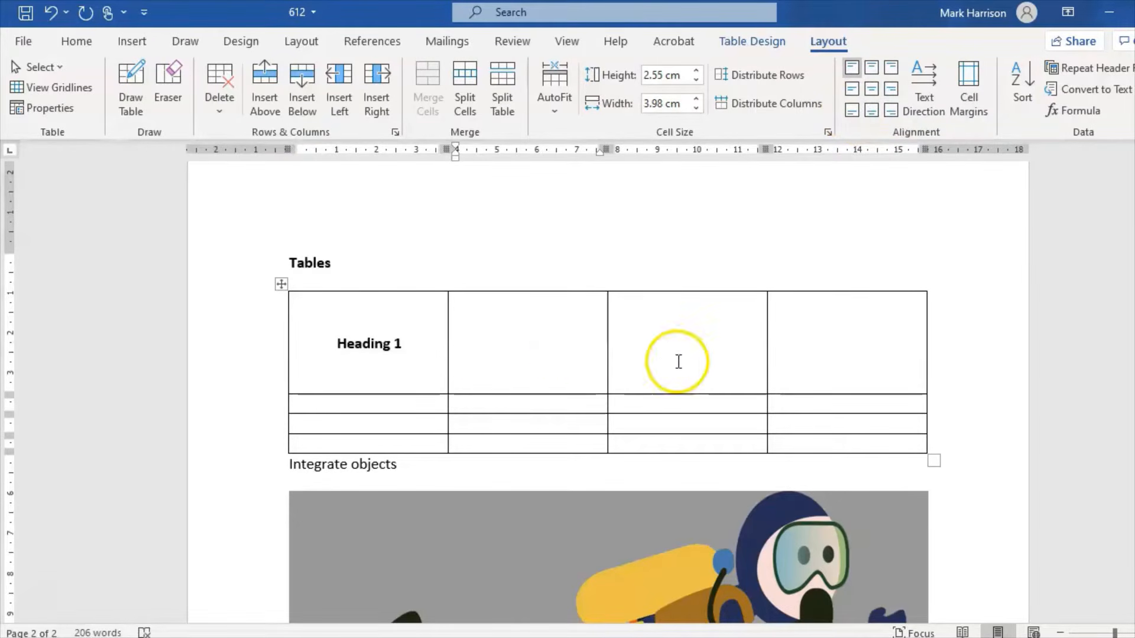
{"action": "left_click_drag", "start_coordinate": [563, 405], "coordinate": [622, 398]}
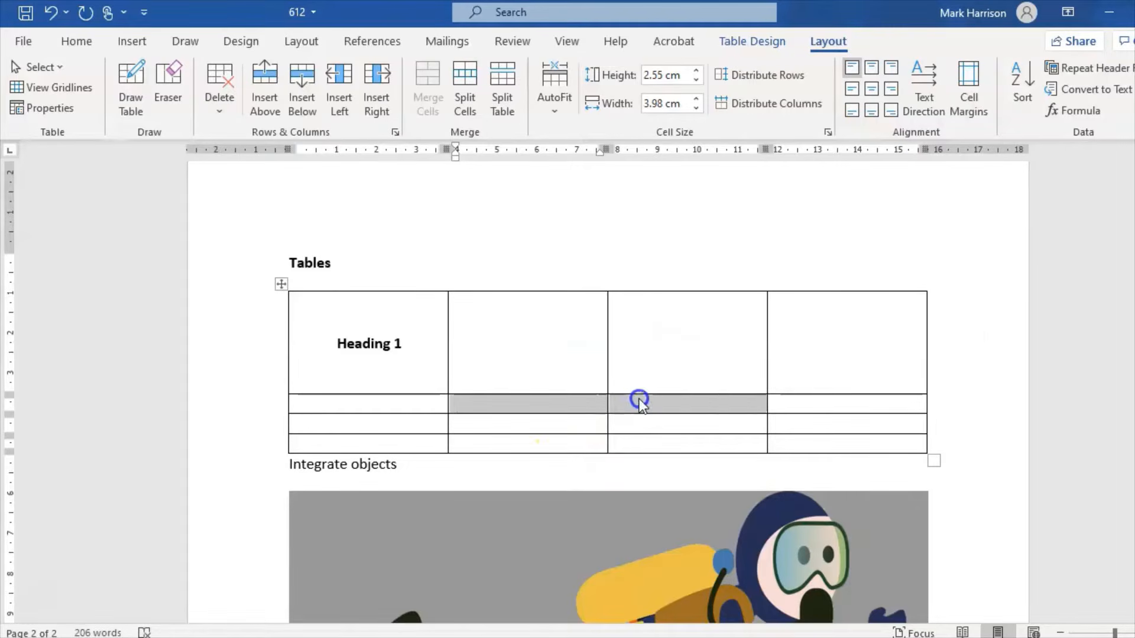
{"action": "left_click", "coordinate": [758, 45]}
{"action": "left_click", "coordinate": [825, 40]}
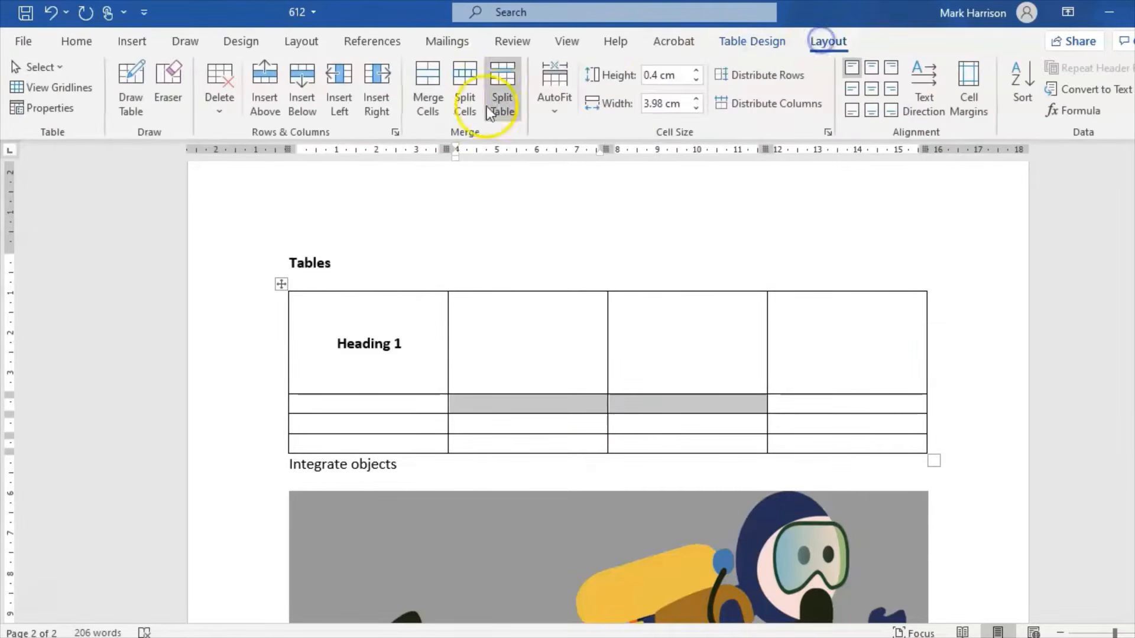
{"action": "left_click", "coordinate": [423, 108]}
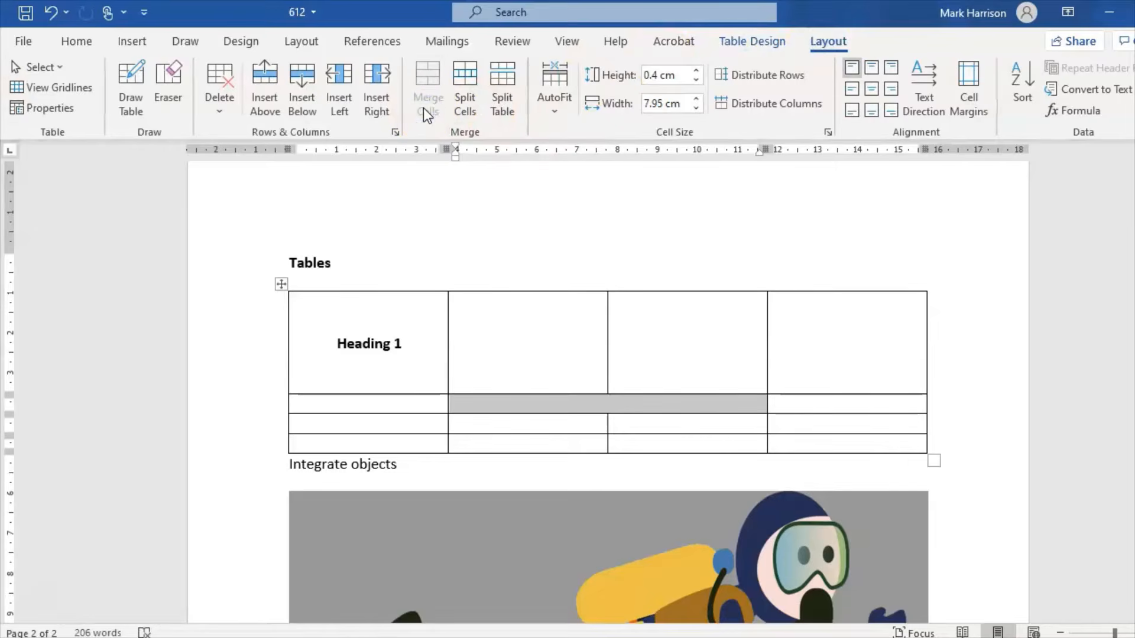
Split the merged cell in the table's second row into 2 columns and 1 row
{"action": "left_click", "coordinate": [470, 100]}
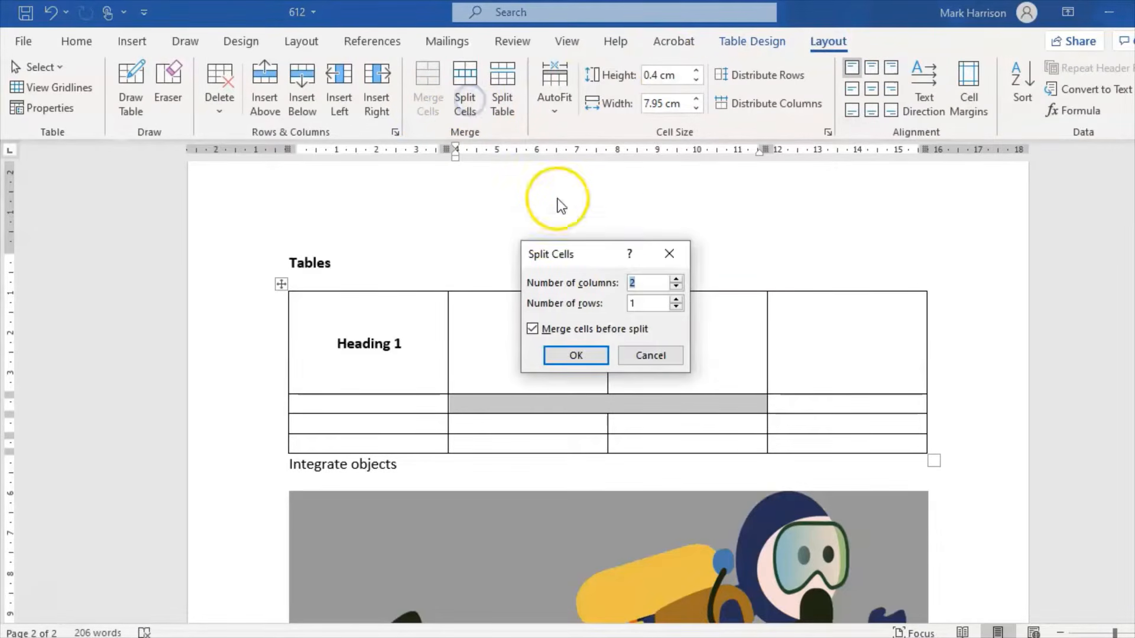
{"action": "left_click", "coordinate": [602, 356]}
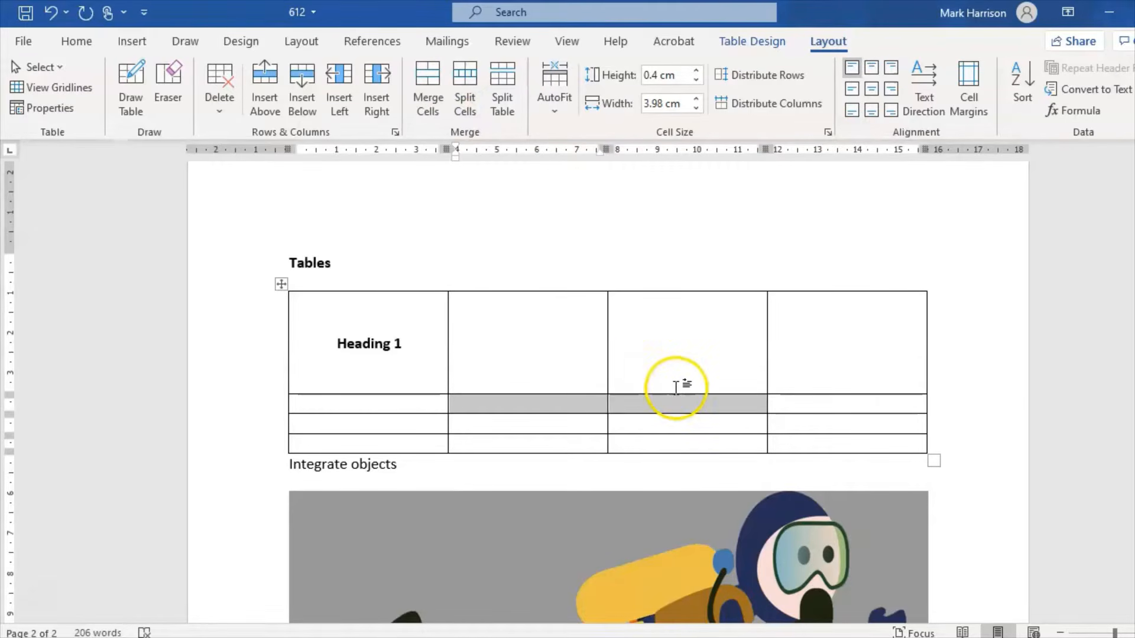
{"action": "left_click", "coordinate": [718, 354]}
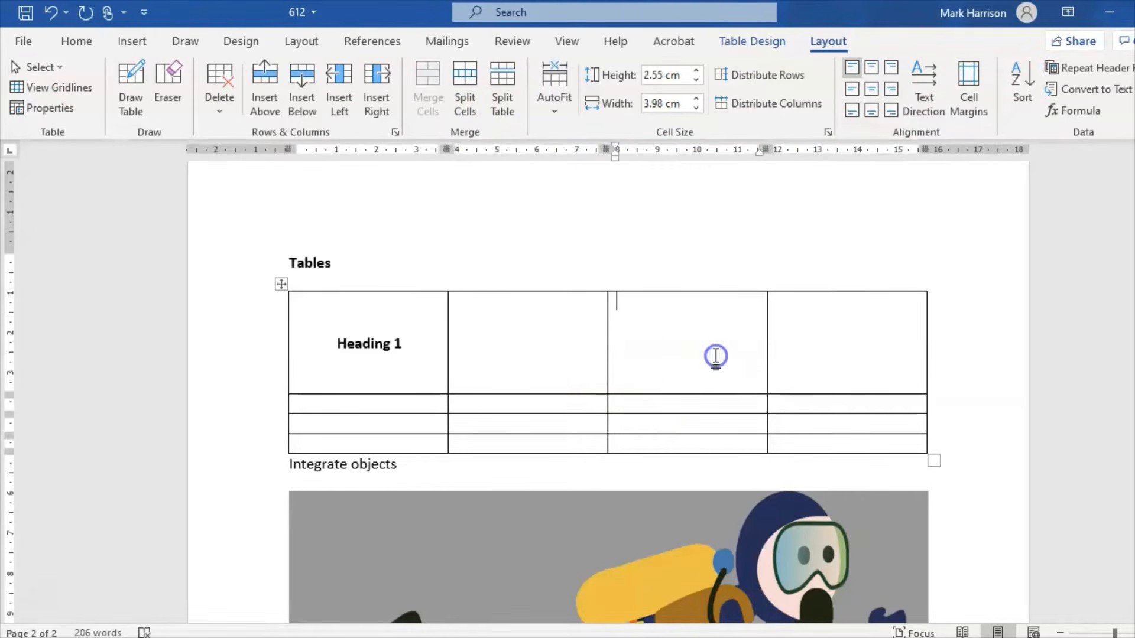
Apply ½ pt borders to all edges of every cell in the table
{"action": "left_click", "coordinate": [417, 336]}
{"action": "left_click_drag", "start_coordinate": [355, 309], "coordinate": [881, 451]}
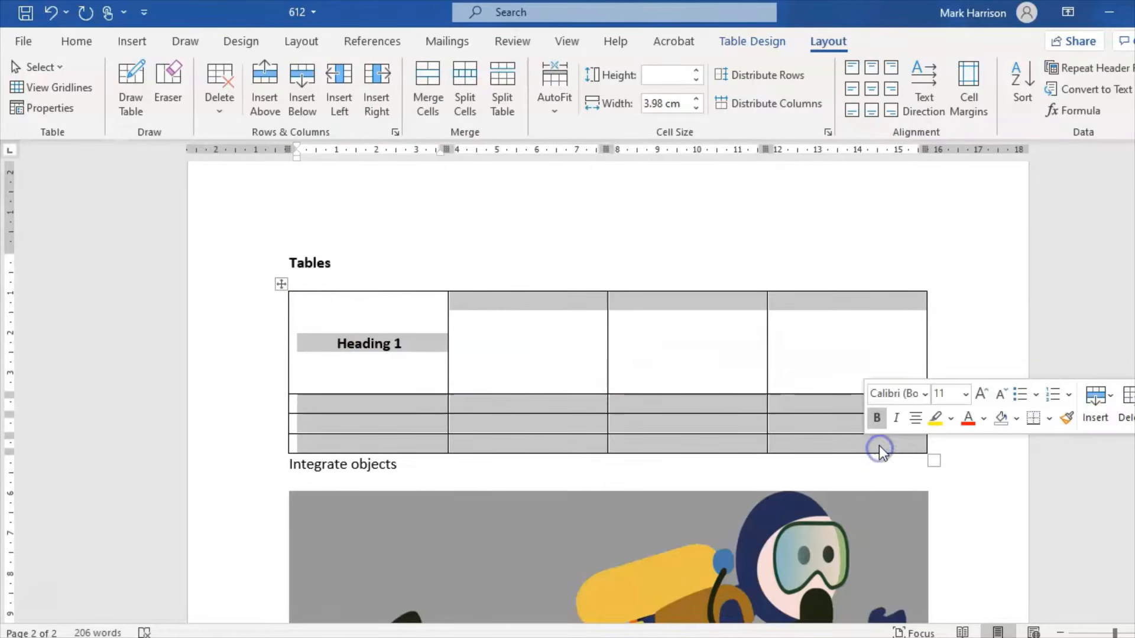
{"action": "left_click", "coordinate": [762, 42]}
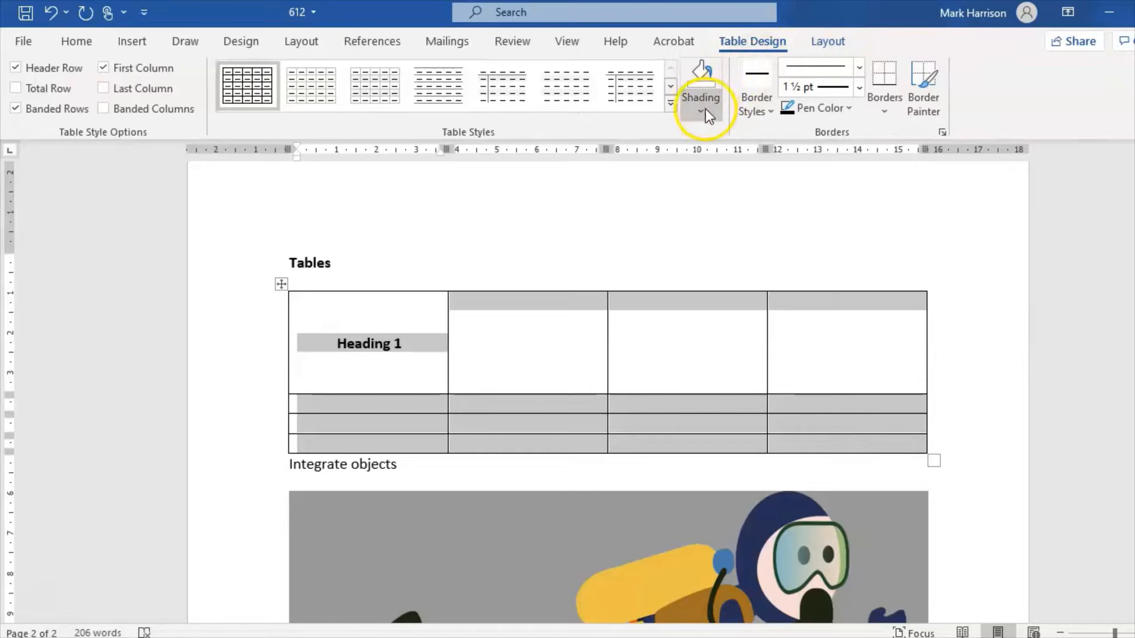
{"action": "left_click", "coordinate": [874, 112]}
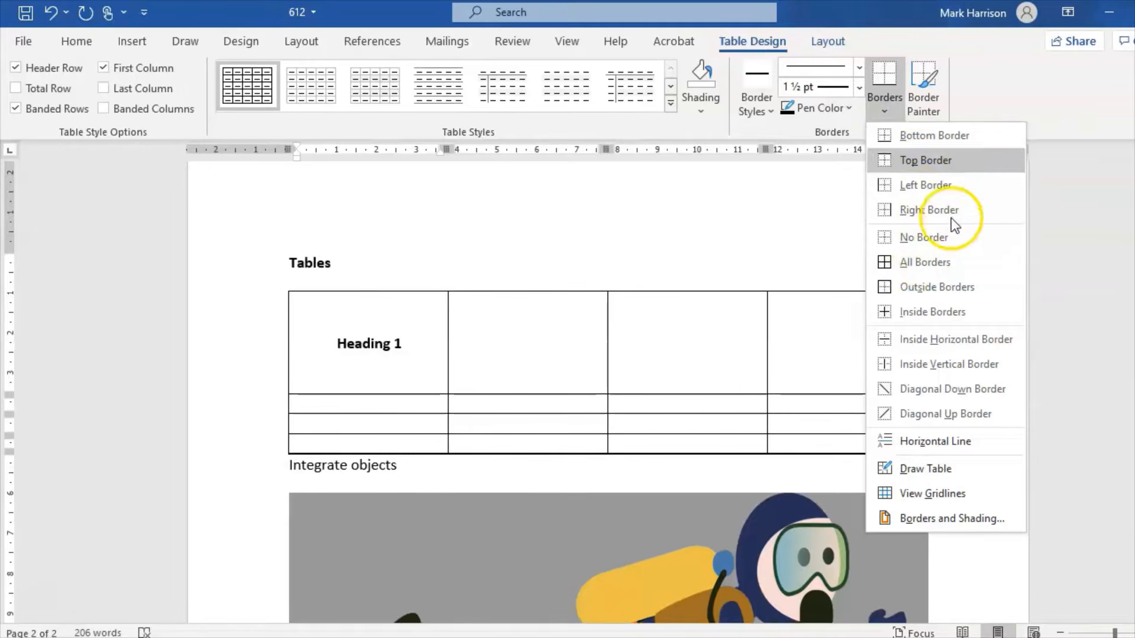
{"action": "left_click", "coordinate": [917, 263]}
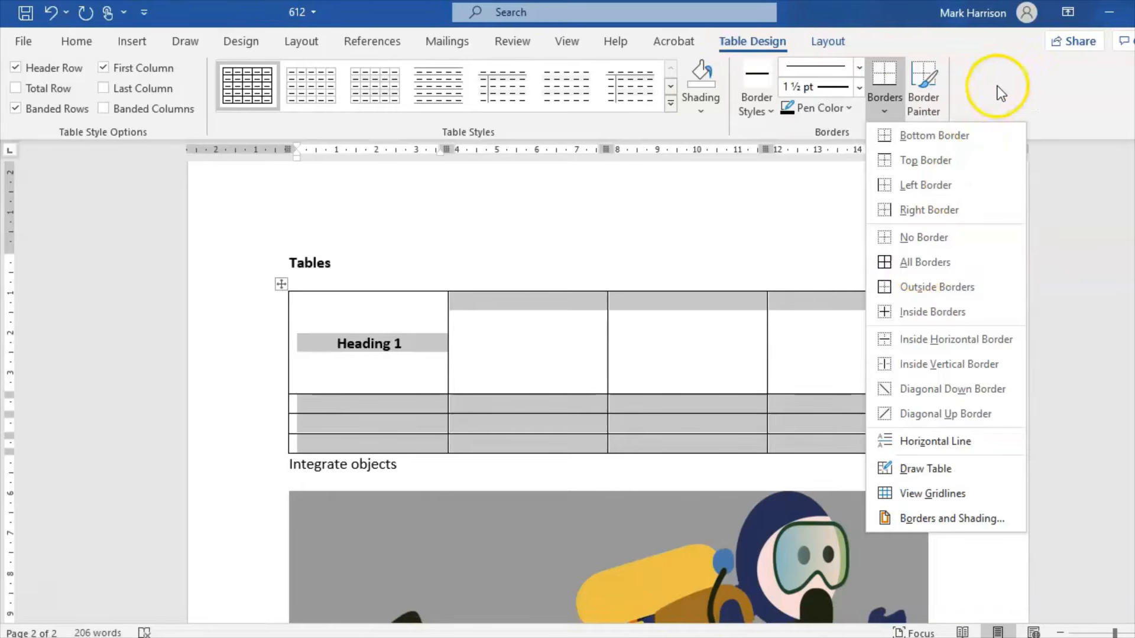
{"action": "left_click", "coordinate": [861, 87]}
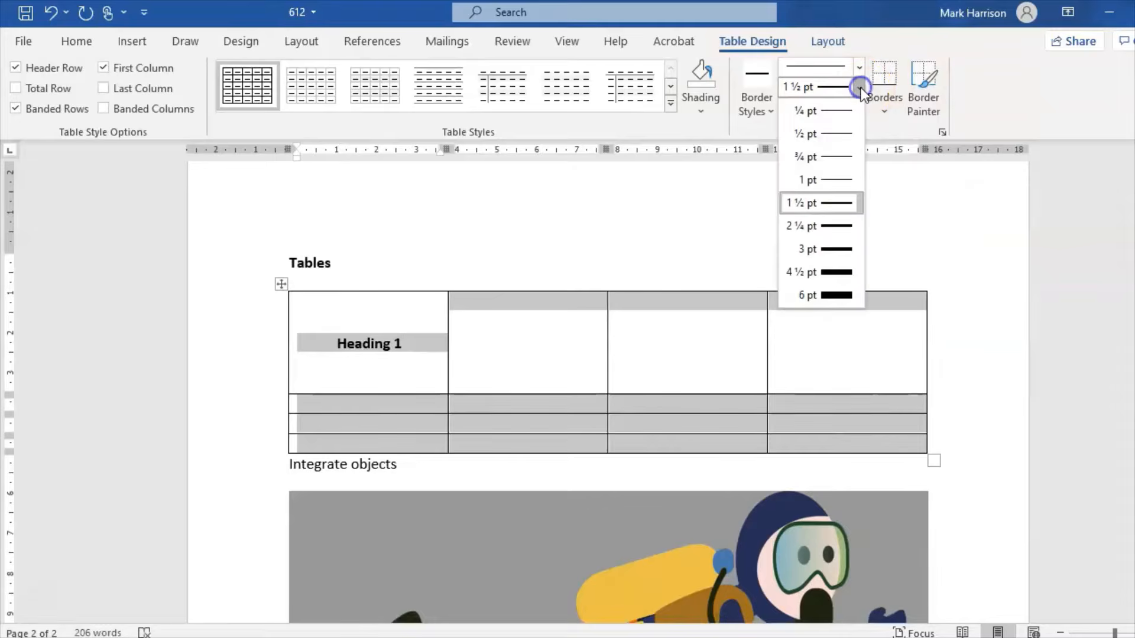
{"action": "left_click", "coordinate": [845, 135]}
{"action": "left_click", "coordinate": [886, 104]}
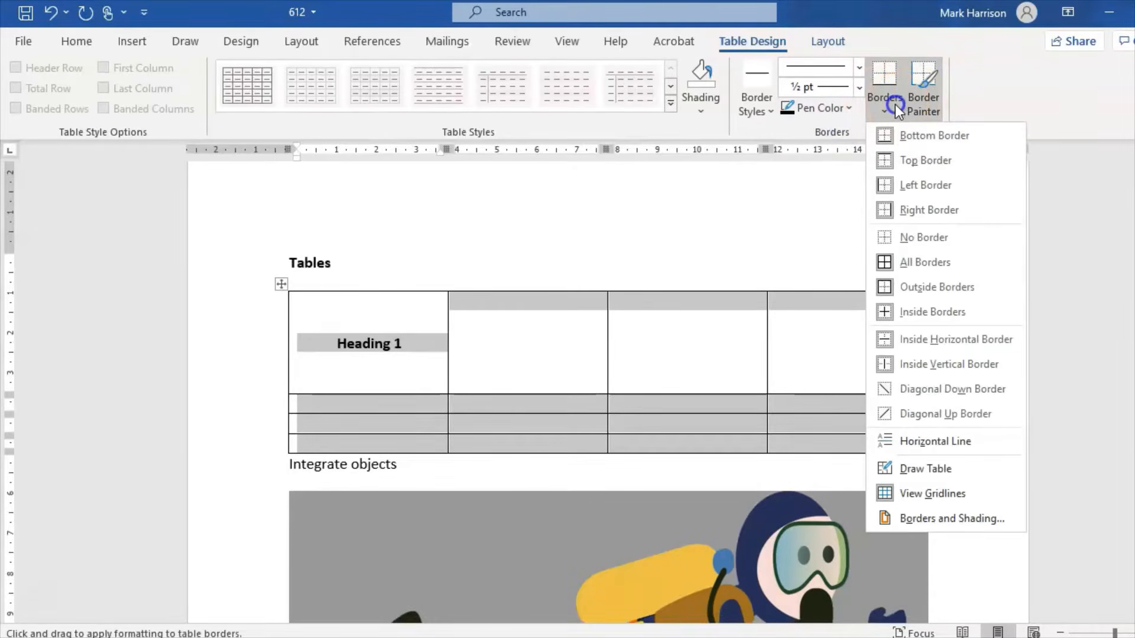
{"action": "left_click", "coordinate": [920, 263]}
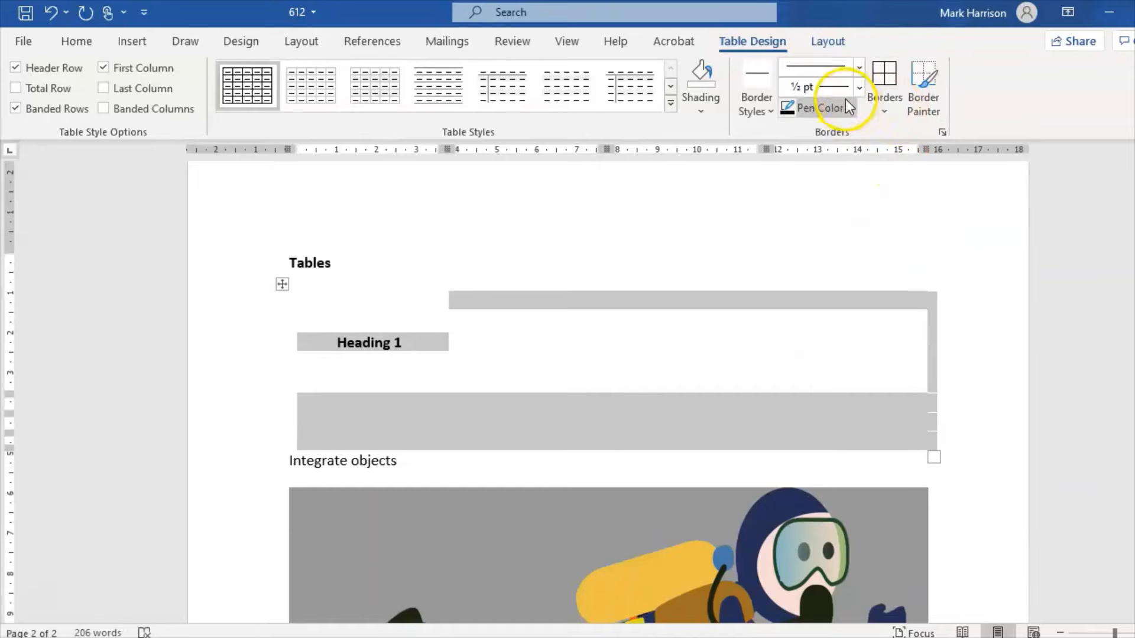
{"action": "left_click", "coordinate": [882, 107]}
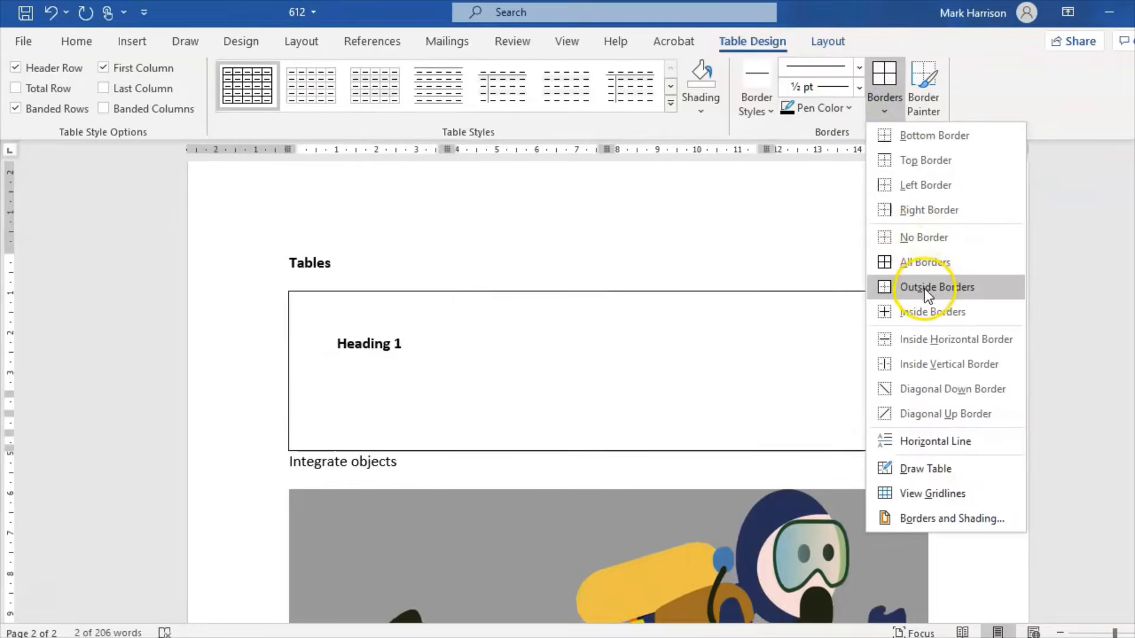
{"action": "left_click", "coordinate": [928, 262]}
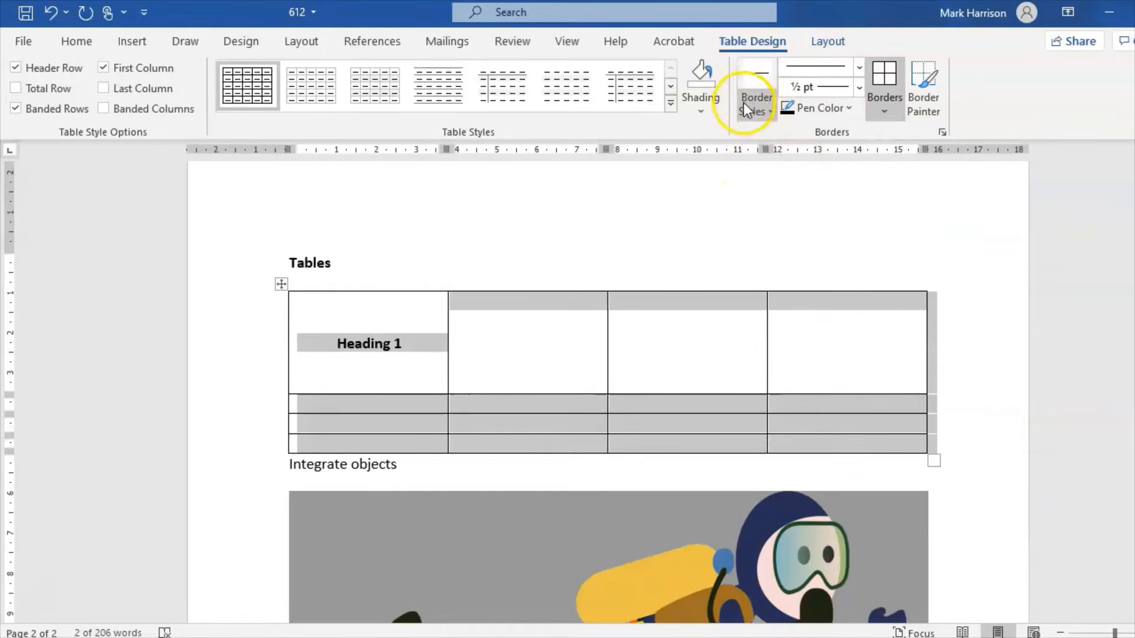
Paint a 3 pt border around the table's outer edge with the Border Painter
{"action": "left_click", "coordinate": [928, 115]}
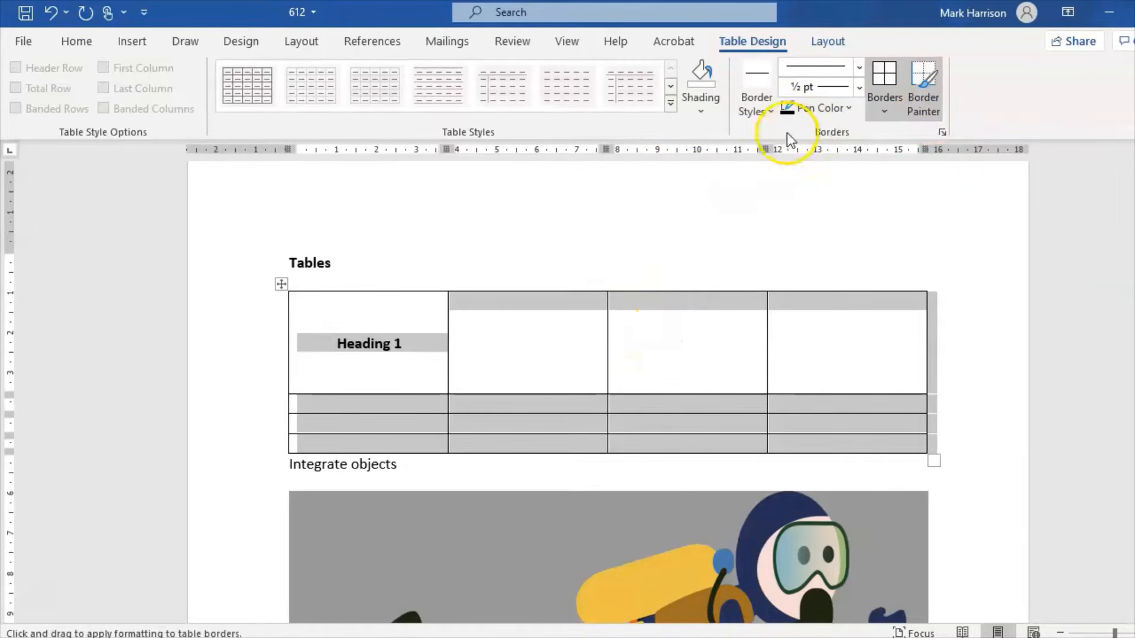
{"action": "left_click", "coordinate": [857, 86]}
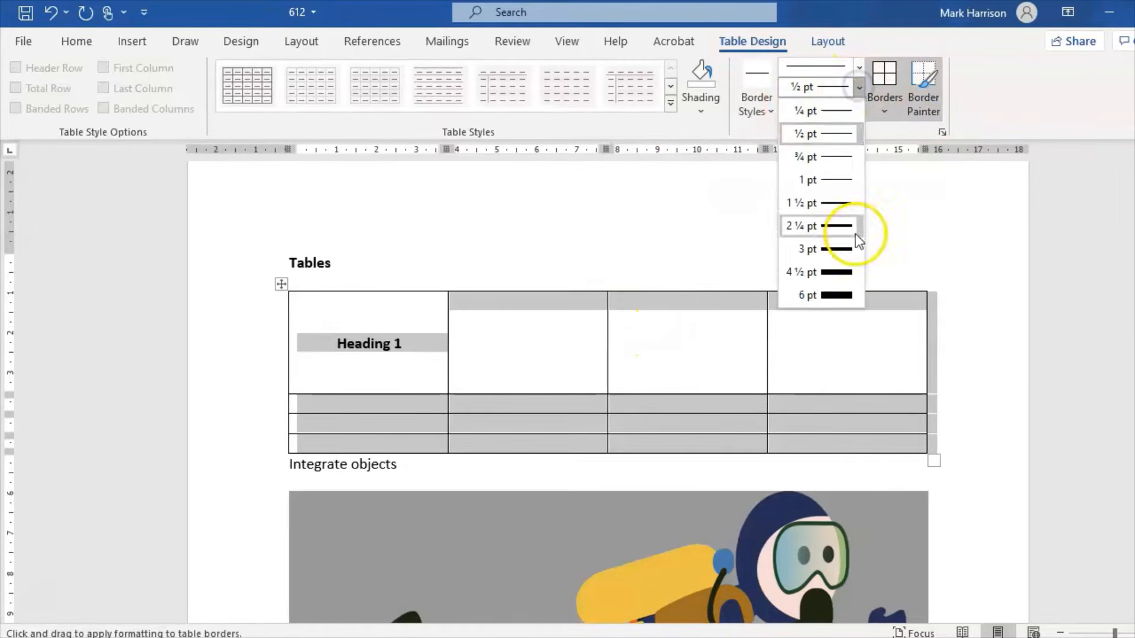
{"action": "left_click", "coordinate": [843, 246]}
{"action": "left_click_drag", "start_coordinate": [405, 293], "coordinate": [704, 279]}
{"action": "mouse_move", "coordinate": [931, 296]}
{"action": "left_mouse_down"}
{"action": "mouse_move", "coordinate": [928, 456]}
{"action": "mouse_move", "coordinate": [879, 459]}
{"action": "mouse_move", "coordinate": [480, 447]}
{"action": "mouse_move", "coordinate": [303, 458]}
{"action": "mouse_move", "coordinate": [302, 447]}
{"action": "mouse_move", "coordinate": [295, 457]}
{"action": "mouse_move", "coordinate": [279, 325]}
{"action": "left_mouse_up"}
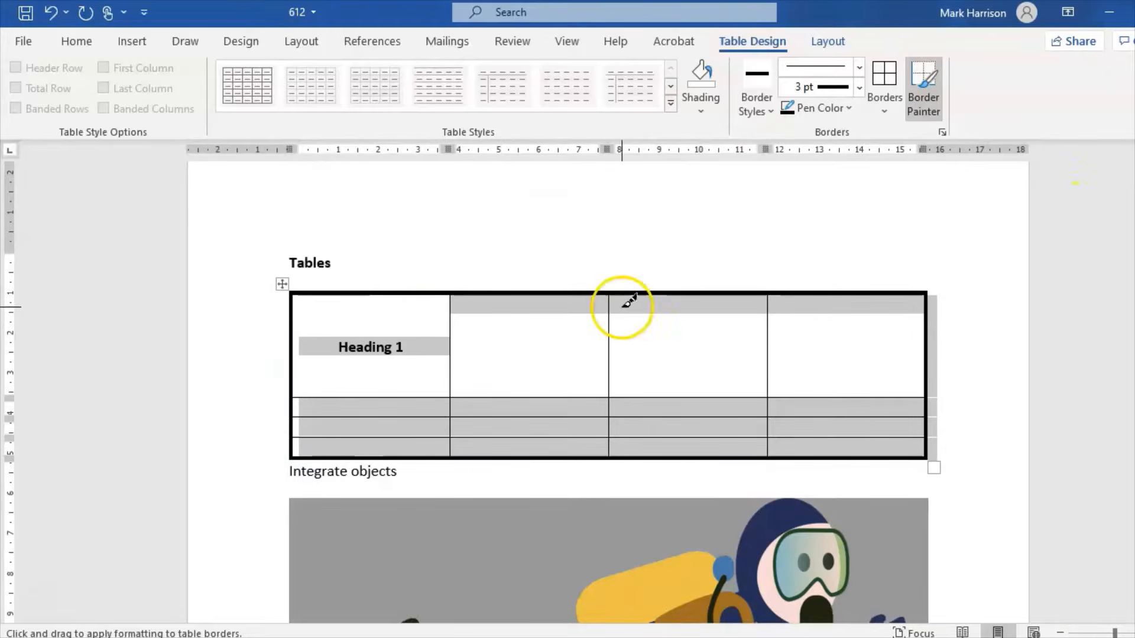
{"action": "key", "text": "Escape"}
{"action": "left_click", "coordinate": [537, 349]}
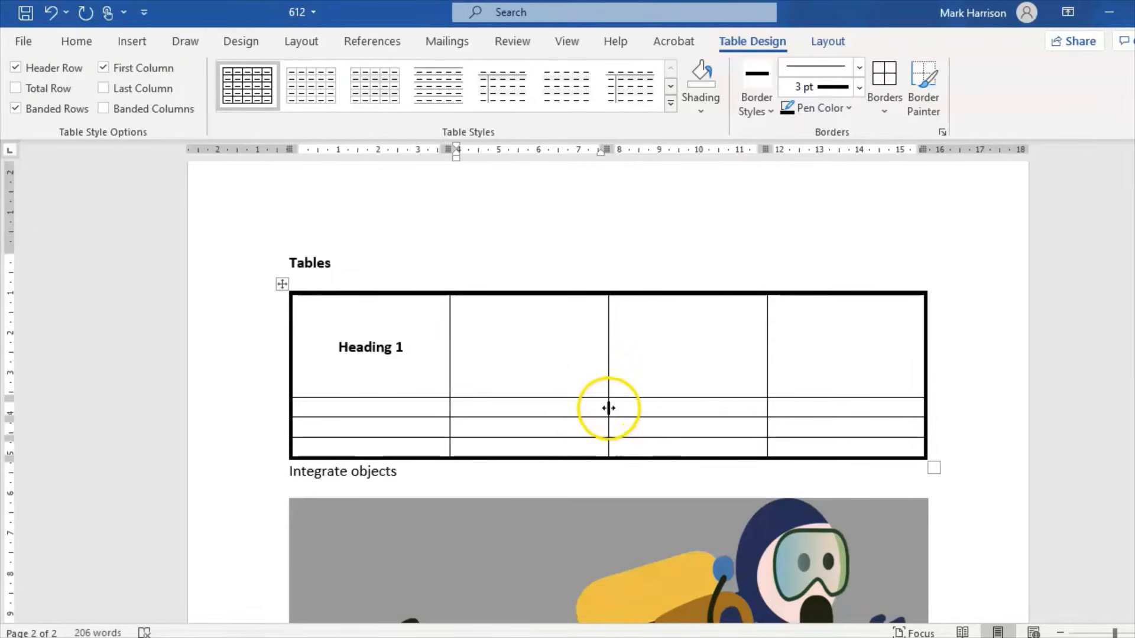
Shade all four cells of the table's first row light grey
{"action": "left_click_drag", "start_coordinate": [494, 335], "coordinate": [828, 359]}
{"action": "left_click_drag", "start_coordinate": [316, 303], "coordinate": [862, 374]}
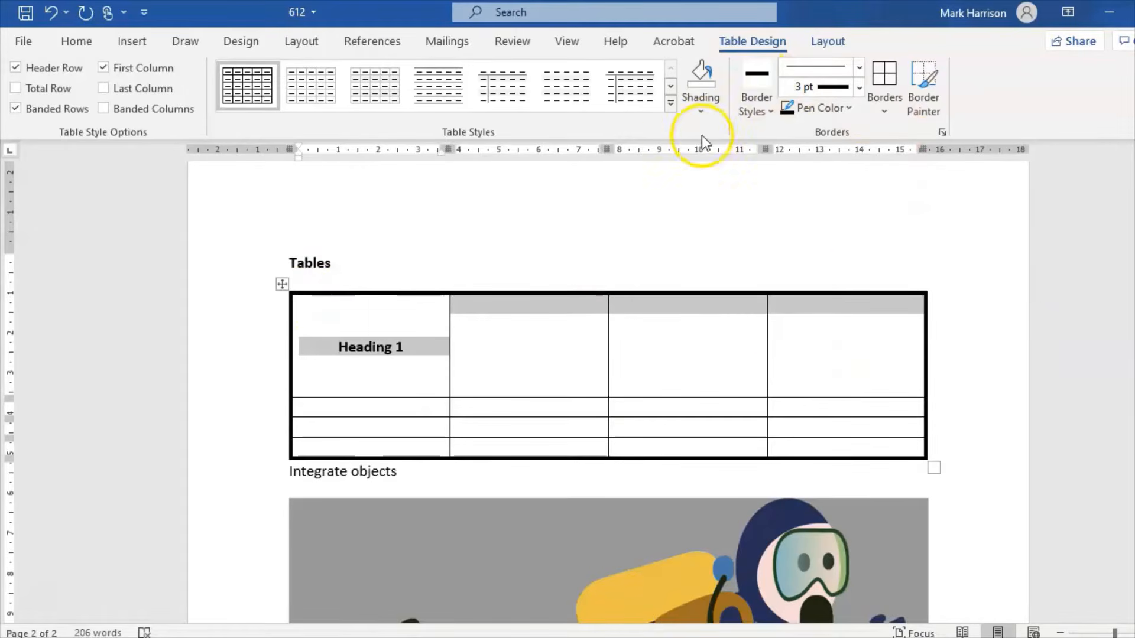
{"action": "left_click", "coordinate": [700, 112]}
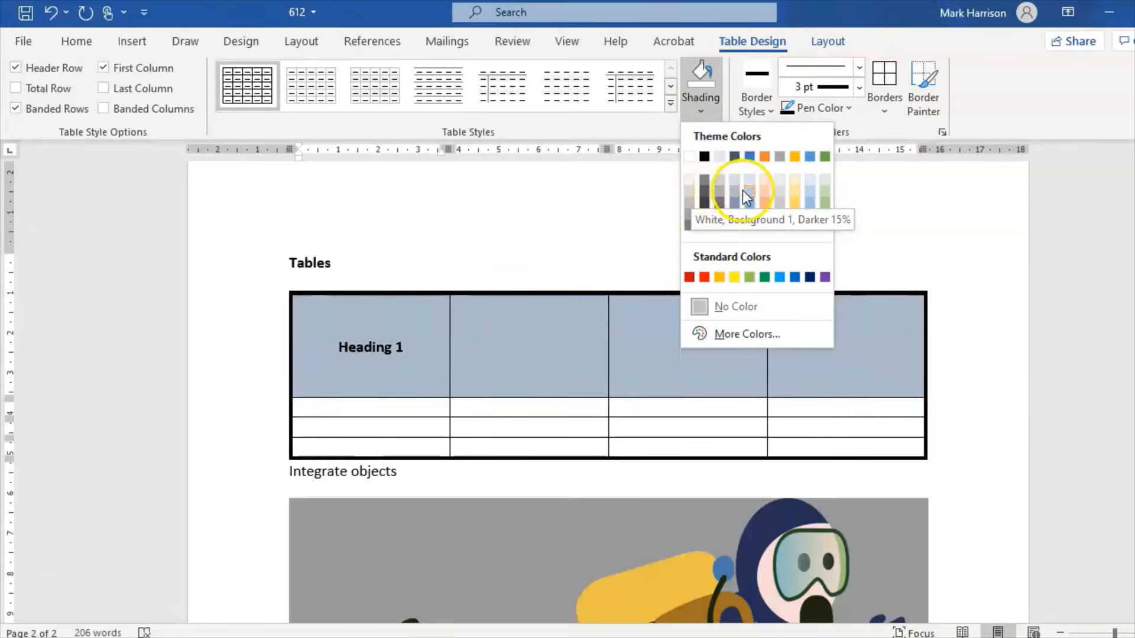
{"action": "left_click", "coordinate": [690, 204]}
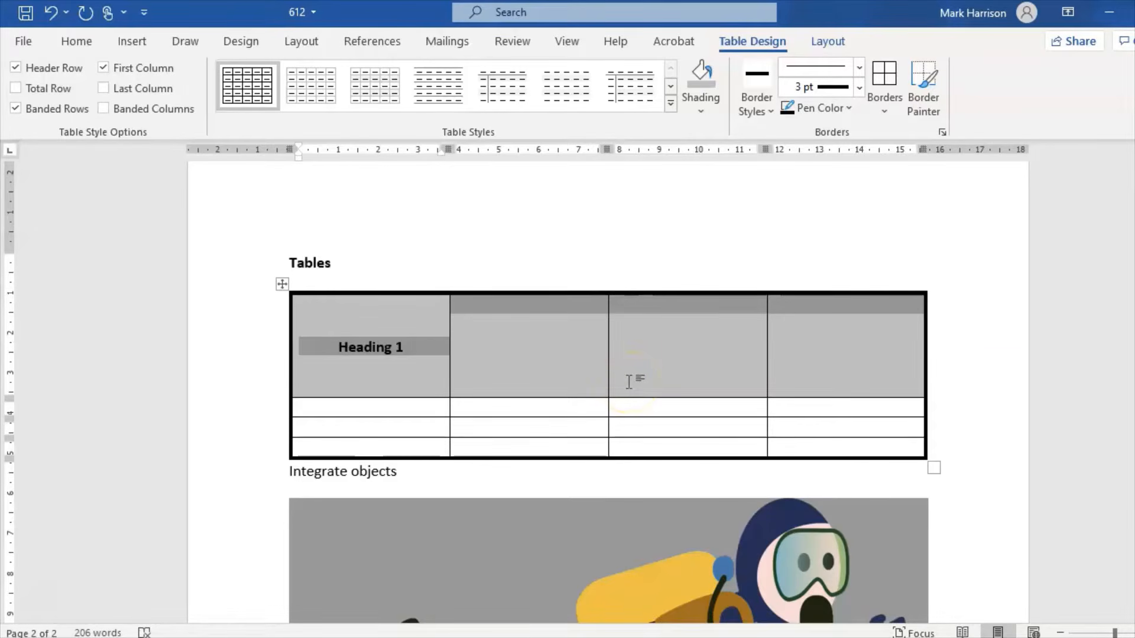
{"action": "left_click", "coordinate": [638, 382]}
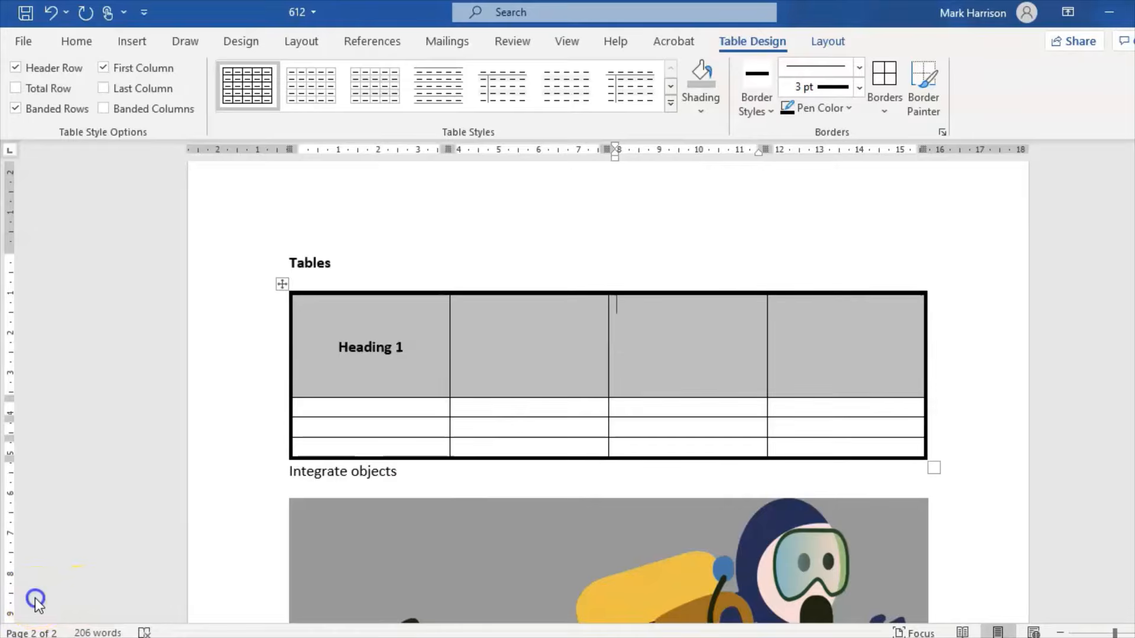
Open the footer on page 2 and enter "This is the footer" as its text
{"action": "left_click", "coordinate": [34, 598]}
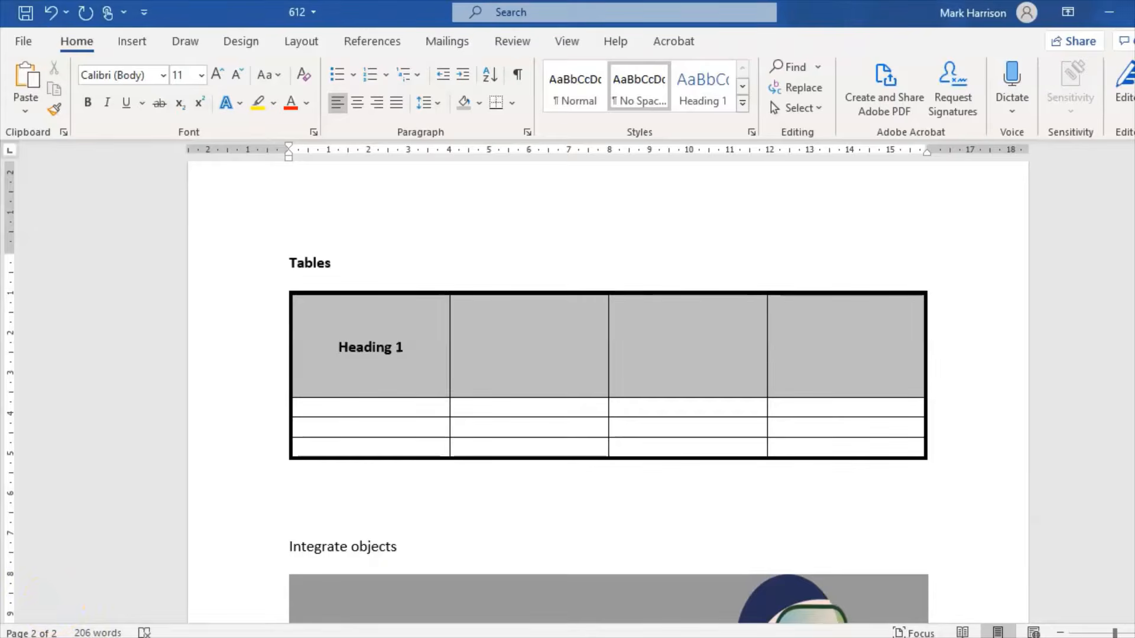
{"action": "scroll", "coordinate": [608, 393], "scroll_direction": "down", "scroll_amount": 10}
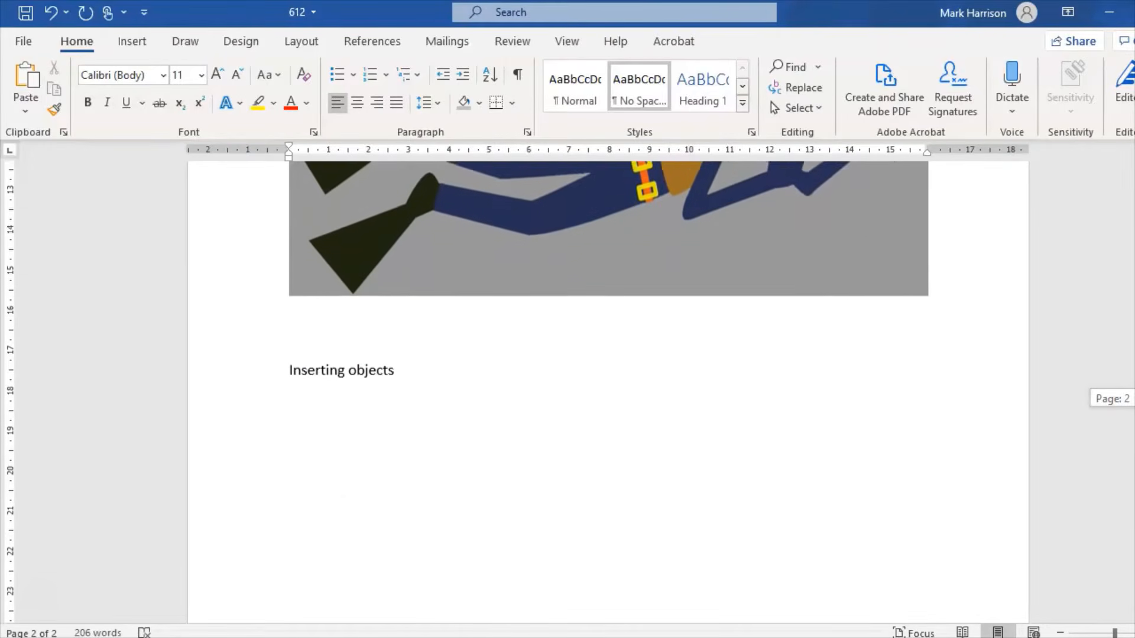
{"action": "scroll", "coordinate": [608, 379], "scroll_direction": "down", "scroll_amount": 3}
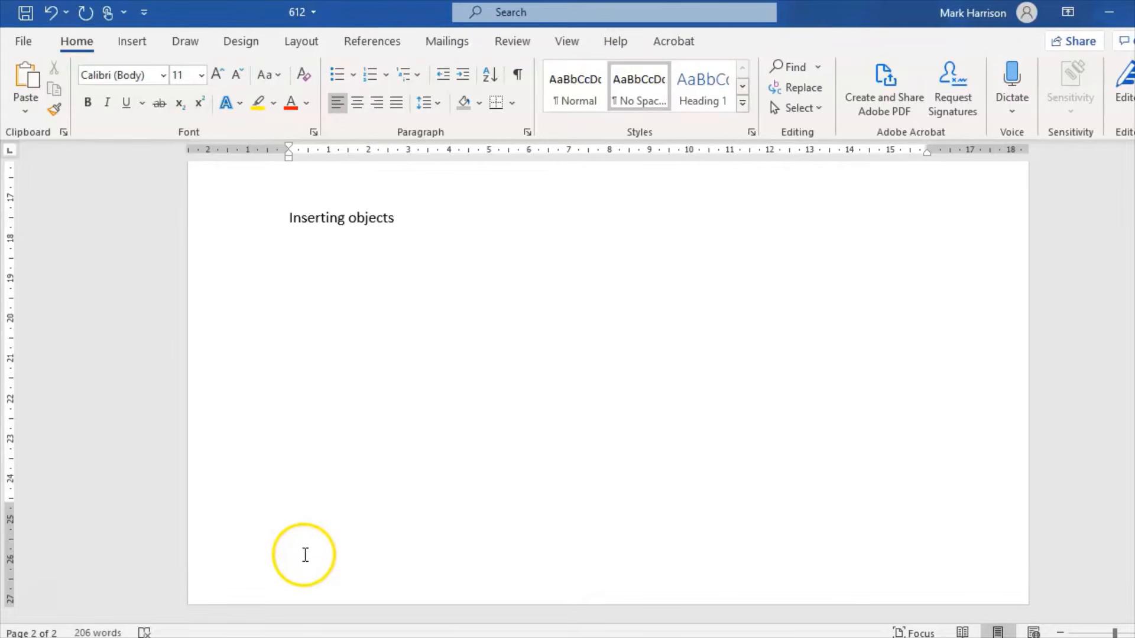
{"action": "left_click", "coordinate": [305, 554]}
{"action": "double_click", "coordinate": [304, 553]}
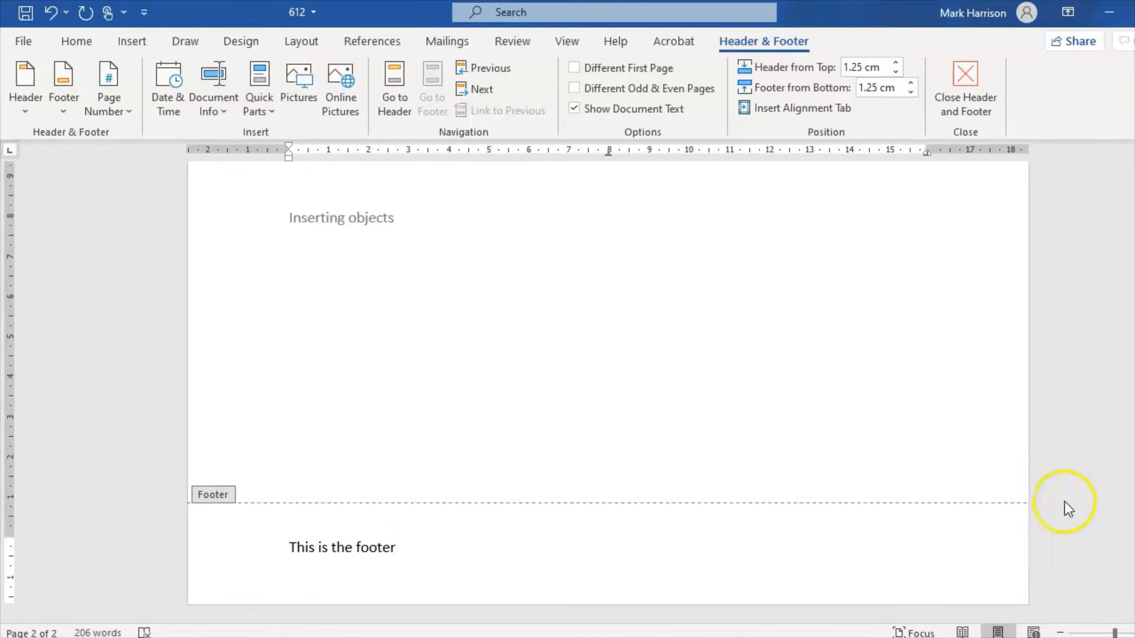
Enter "This is the header" in the page header above "Tables" and return to the document body
{"action": "scroll", "coordinate": [607, 384], "scroll_direction": "up", "scroll_amount": 10}
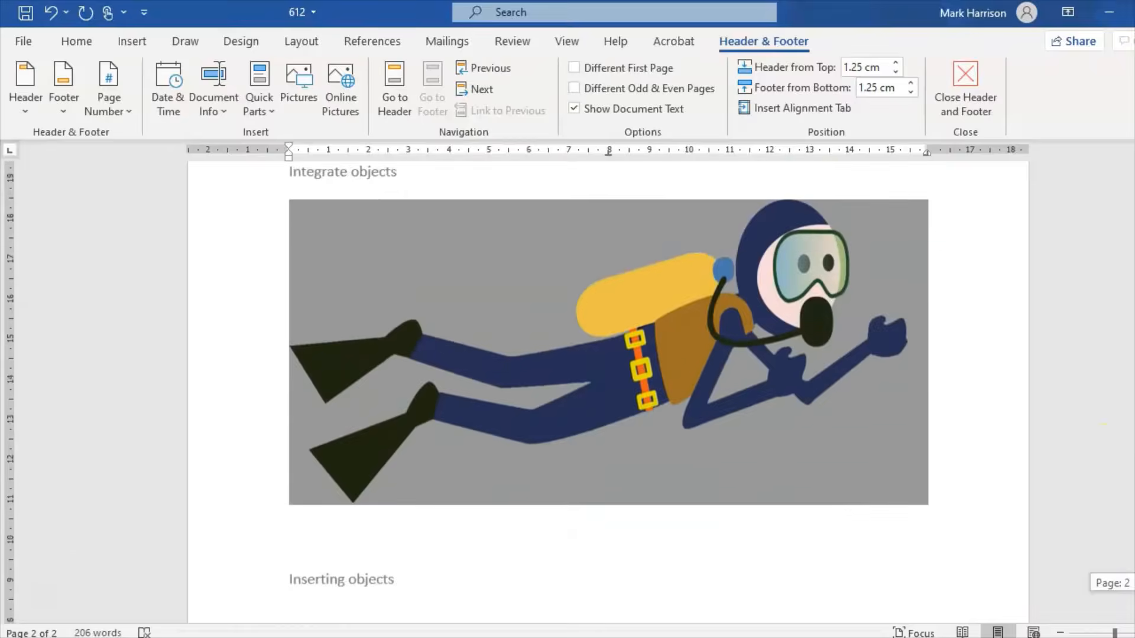
{"action": "scroll", "coordinate": [1006, 380], "scroll_direction": "up", "scroll_amount": 3}
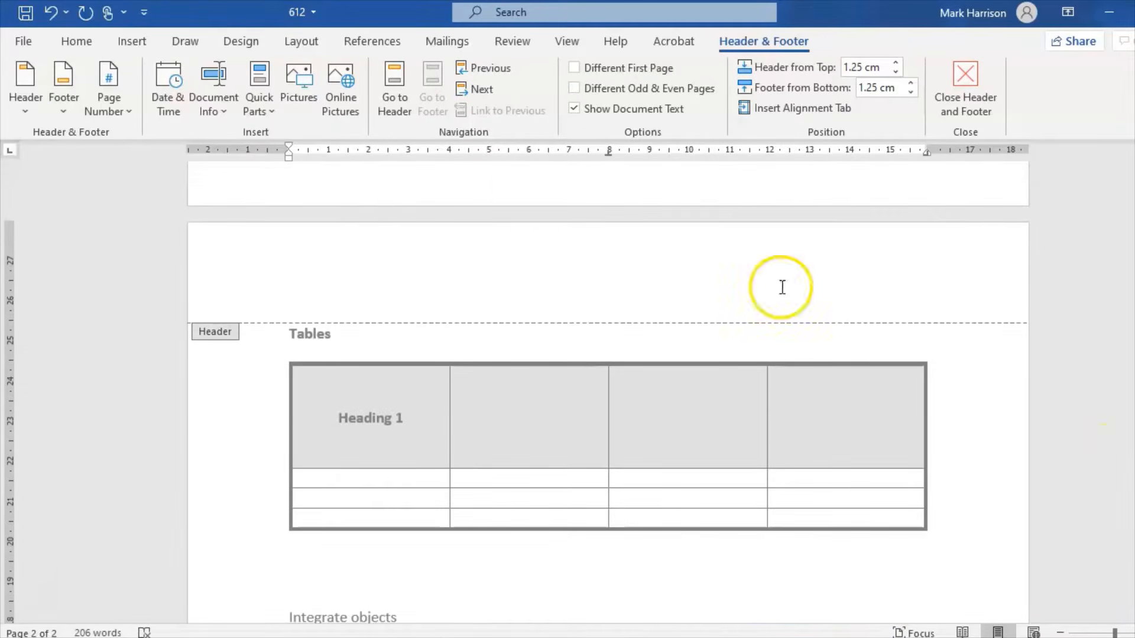
{"action": "left_click", "coordinate": [323, 276]}
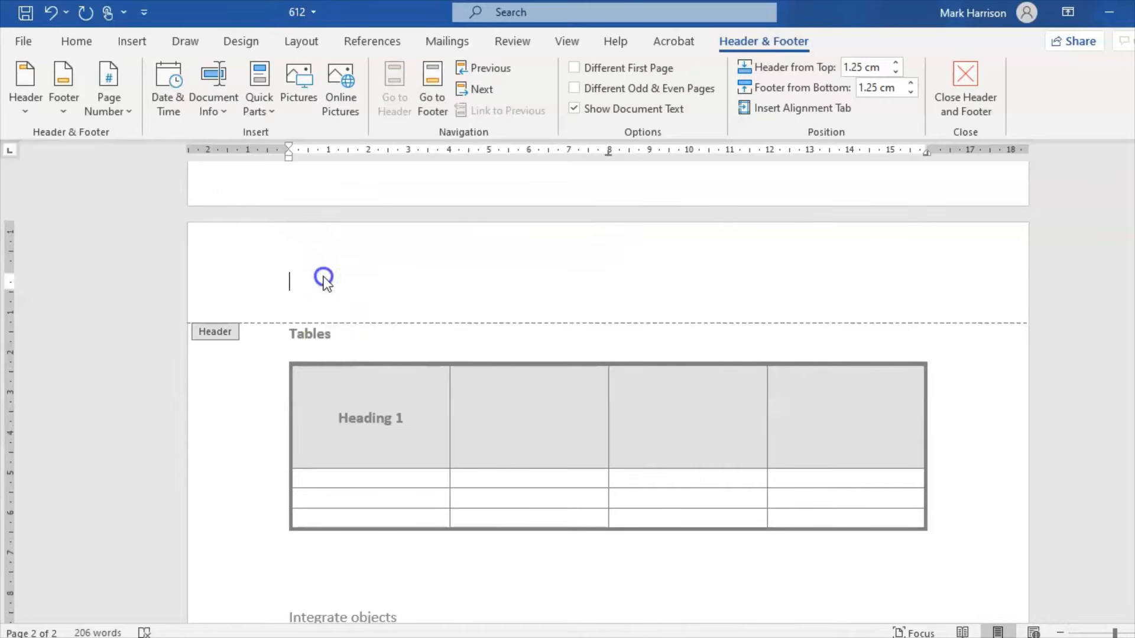
{"action": "type", "text": "This is the header"}
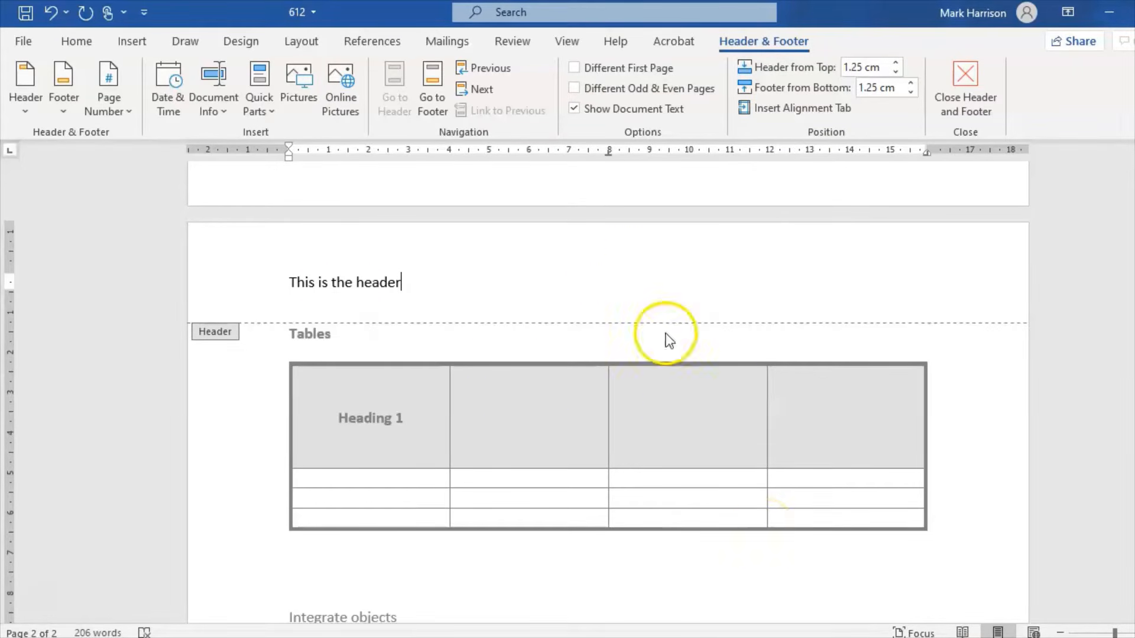
{"action": "double_click", "coordinate": [481, 335]}
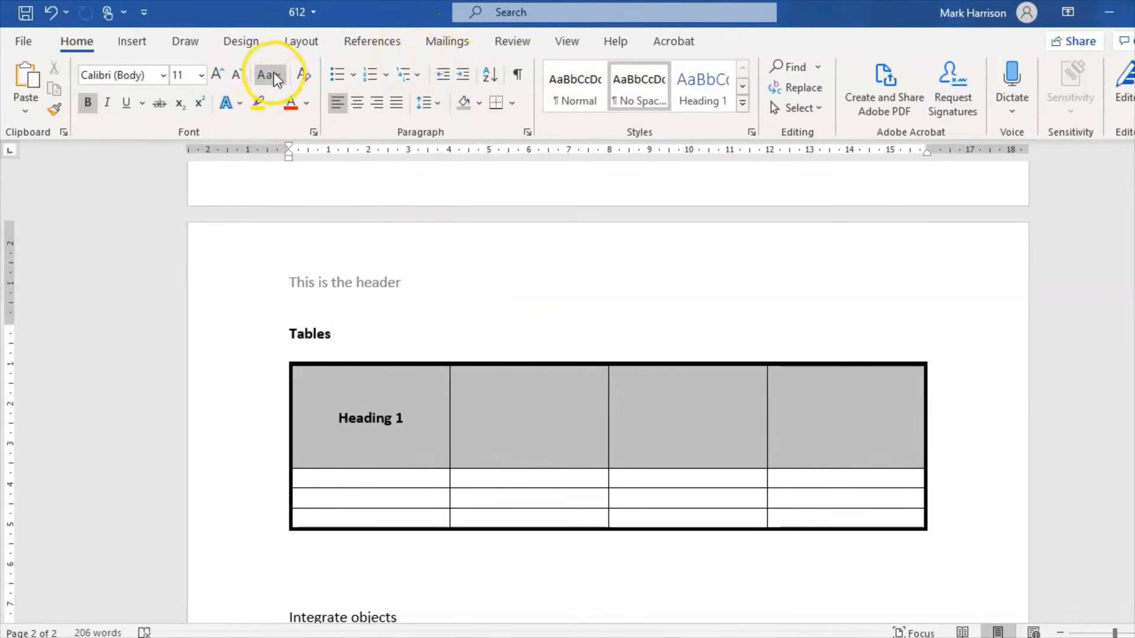
Change the page orientation to landscape
{"action": "left_click", "coordinate": [302, 42]}
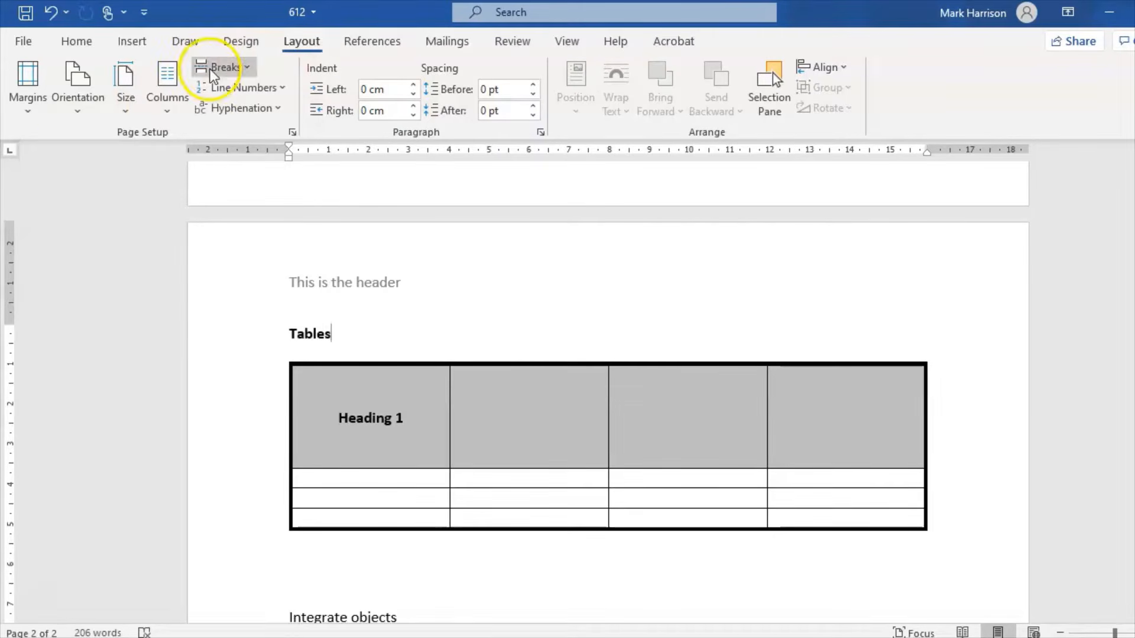
{"action": "left_click", "coordinate": [80, 101]}
{"action": "left_click", "coordinate": [112, 185]}
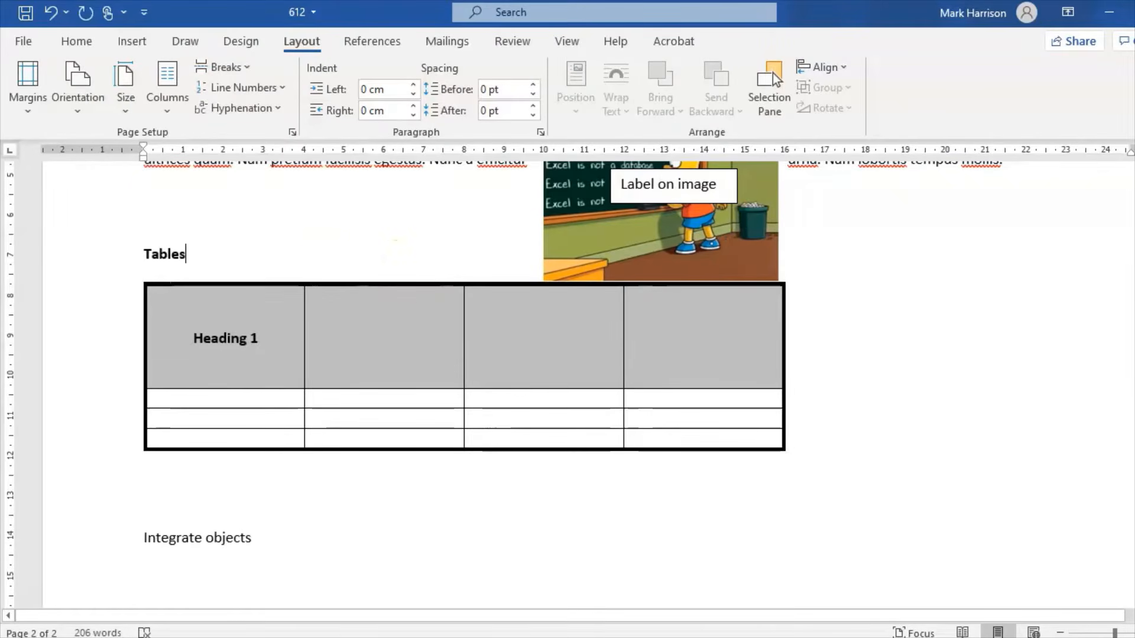
Review how the text, picture and table are laid out in landscape, and return the page orientation to portrait
{"action": "scroll", "coordinate": [410, 270], "scroll_direction": "up", "scroll_amount": 4}
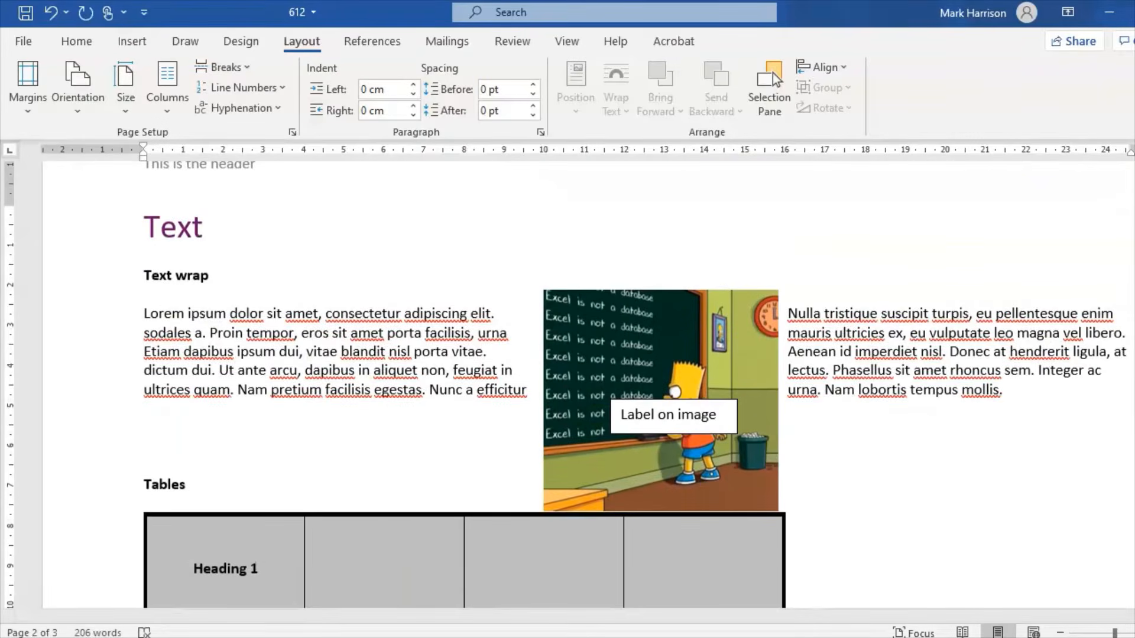
{"action": "left_click", "coordinate": [1061, 632]}
{"action": "left_click", "coordinate": [1061, 632]}
{"action": "left_click", "coordinate": [1061, 632]}
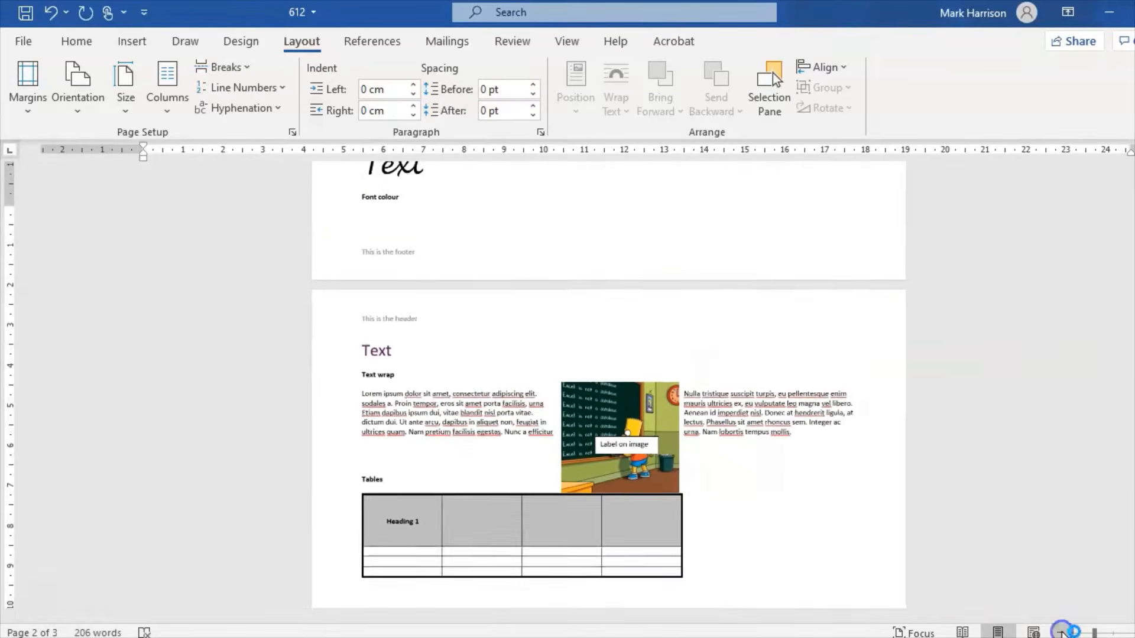
{"action": "left_click_drag", "start_coordinate": [1134, 356], "coordinate": [1134, 389]}
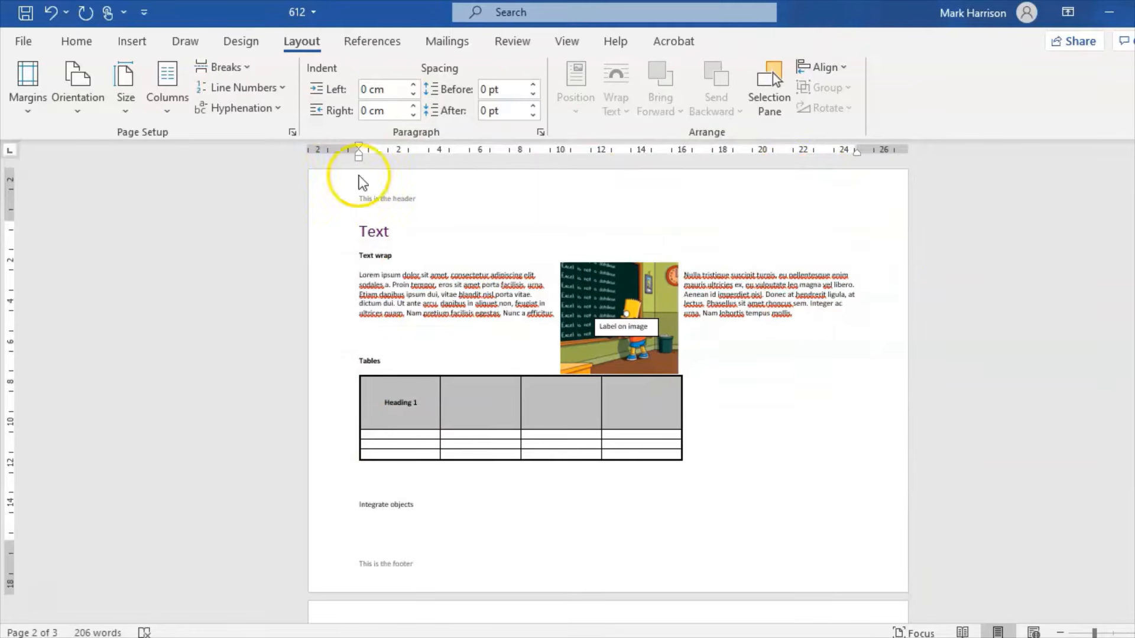
{"action": "left_click", "coordinate": [82, 100]}
{"action": "left_click", "coordinate": [116, 149]}
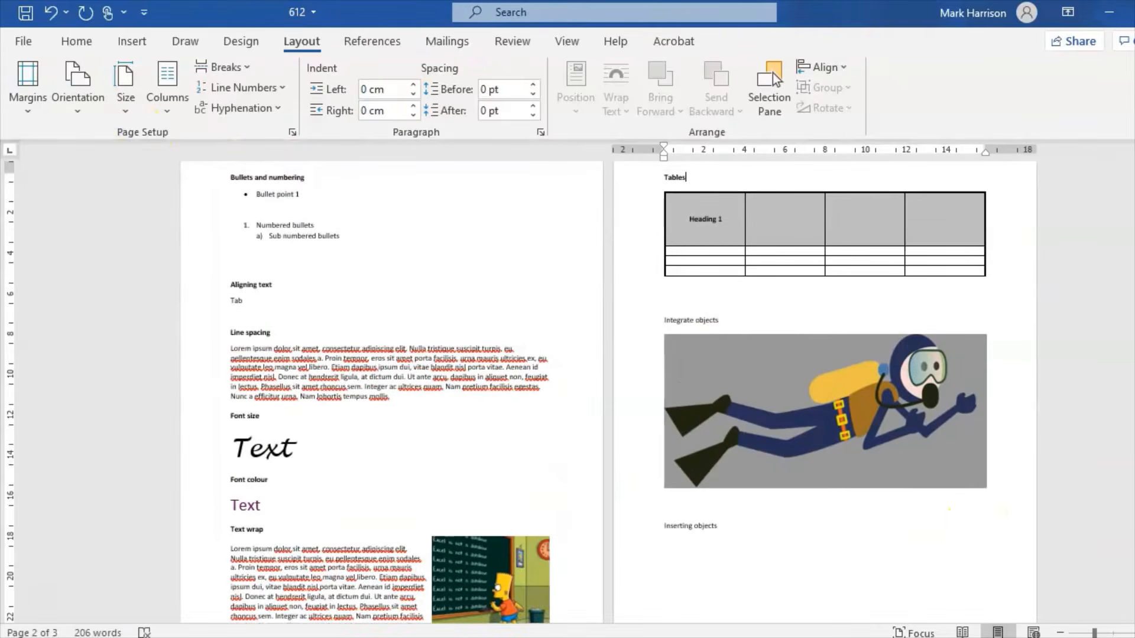
Insert a page break on the blank line below the table so that "Integrate objects" starts on a new page
{"action": "left_click_drag", "start_coordinate": [1134, 284], "coordinate": [1134, 322]}
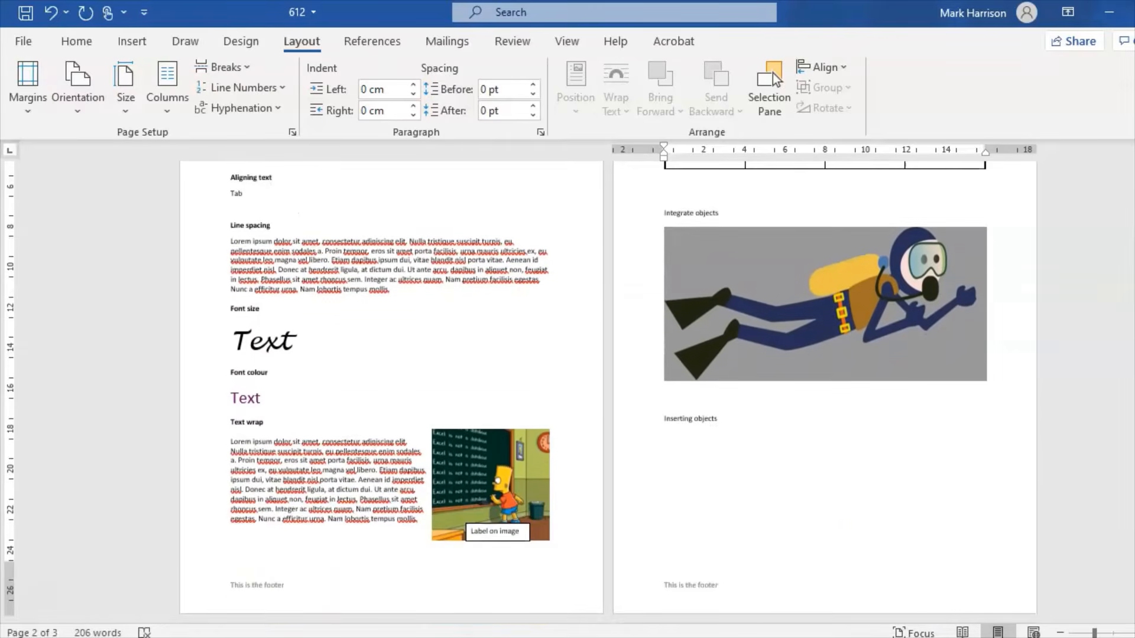
{"action": "left_click_drag", "start_coordinate": [1095, 634], "coordinate": [1109, 633]}
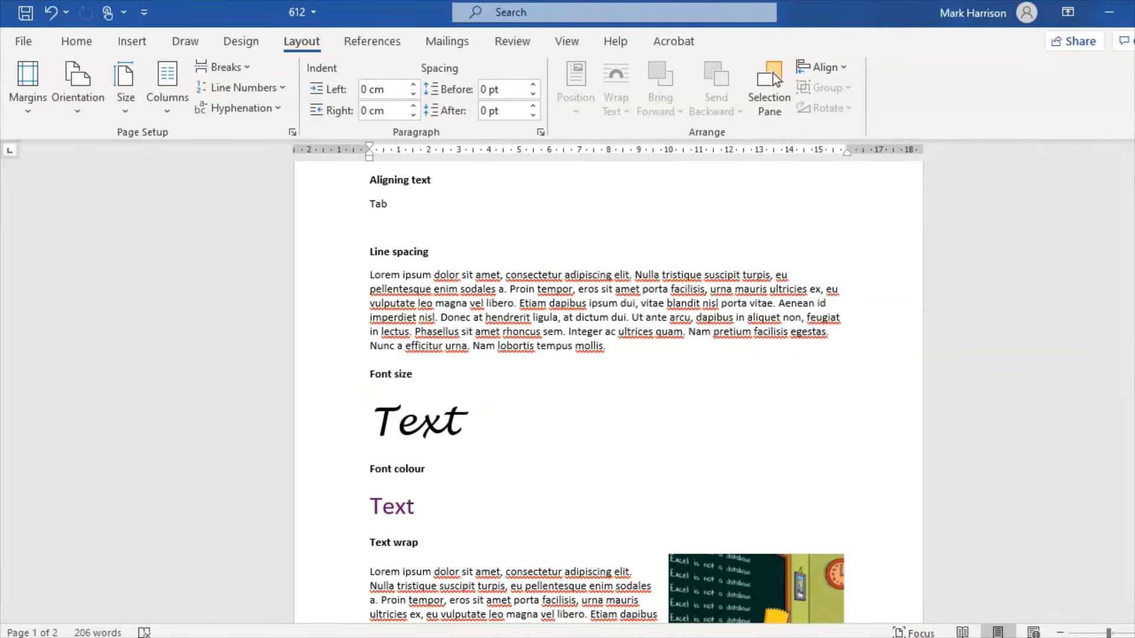
{"action": "left_click_drag", "start_coordinate": [1134, 276], "coordinate": [1134, 457]}
{"action": "left_click", "coordinate": [384, 321]}
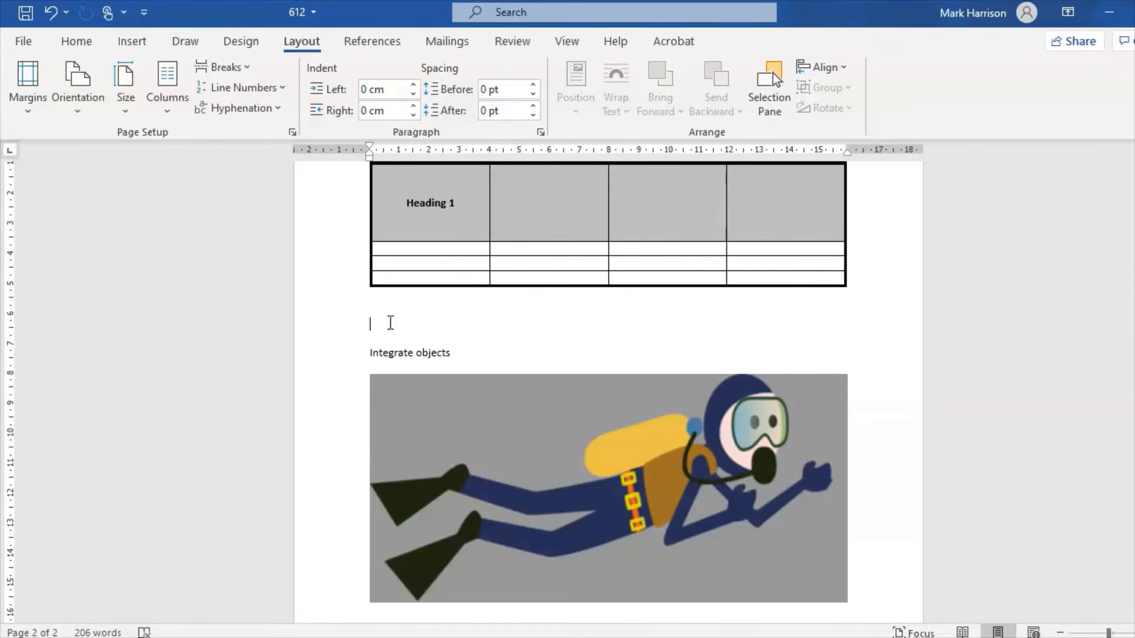
{"action": "key", "text": "ctrl+Return"}
{"action": "left_click", "coordinate": [628, 425]}
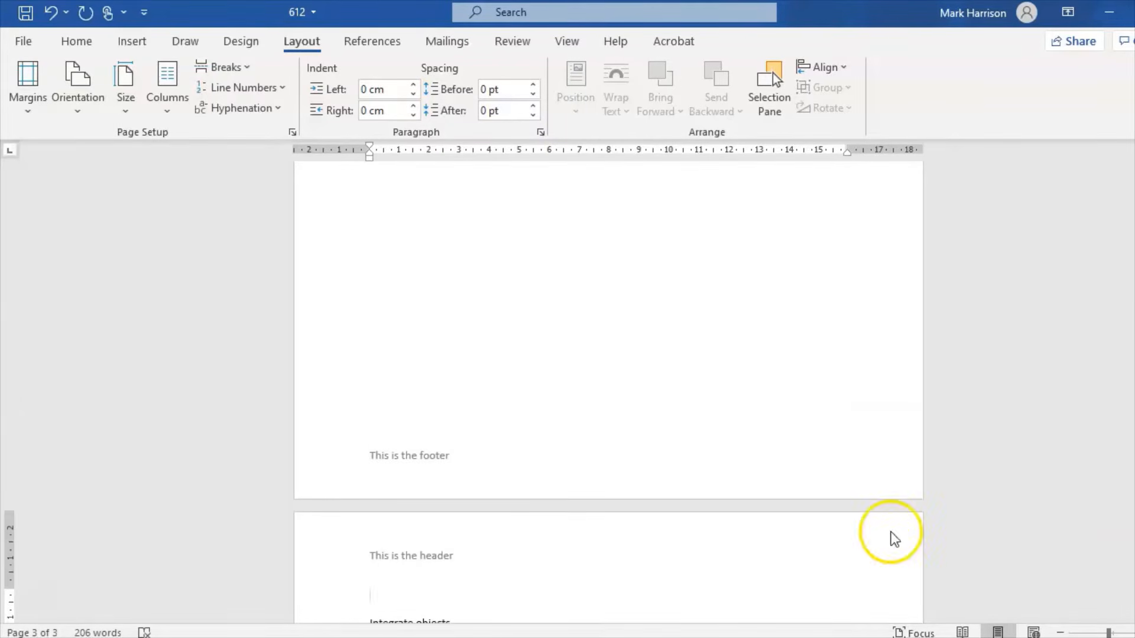
Insert page numbers at the bottom of the page in the Plain Number 3 style, and return to the document body
{"action": "scroll", "coordinate": [627, 426], "scroll_direction": "up", "scroll_amount": 10}
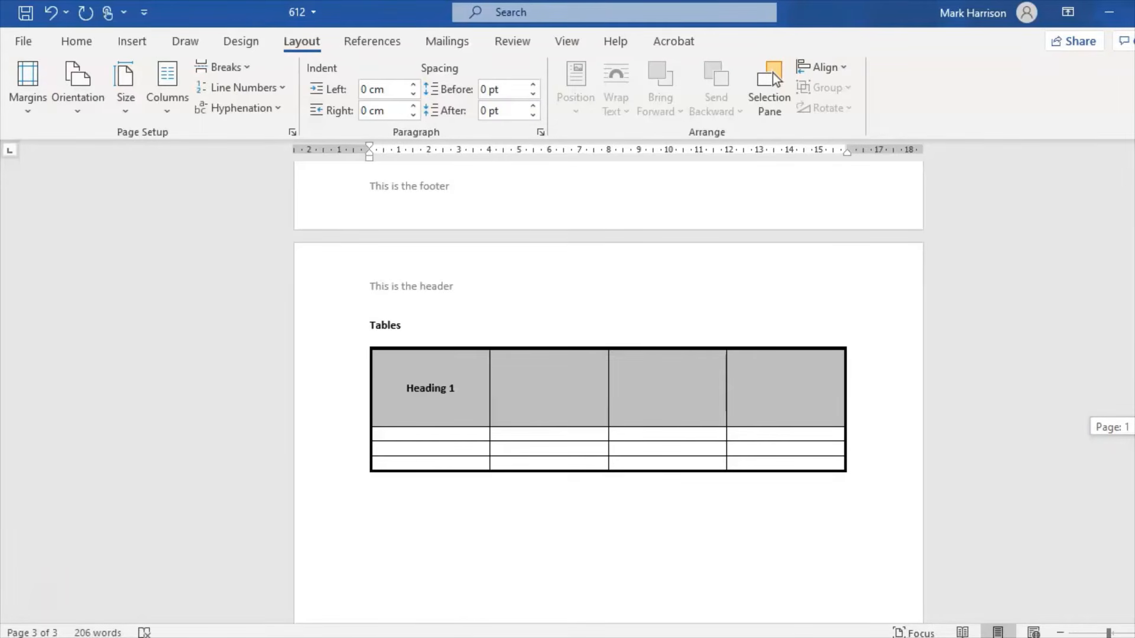
{"action": "scroll", "coordinate": [970, 385], "scroll_direction": "up", "scroll_amount": 12}
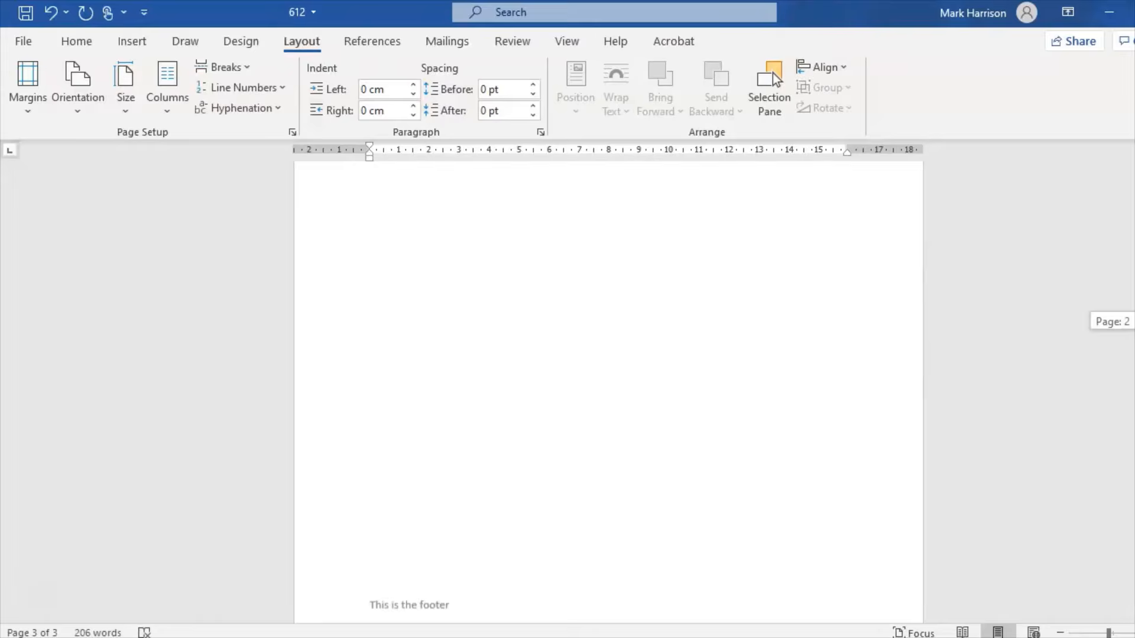
{"action": "scroll", "coordinate": [568, 360], "scroll_direction": "down", "scroll_amount": 1}
{"action": "double_click", "coordinate": [569, 360]}
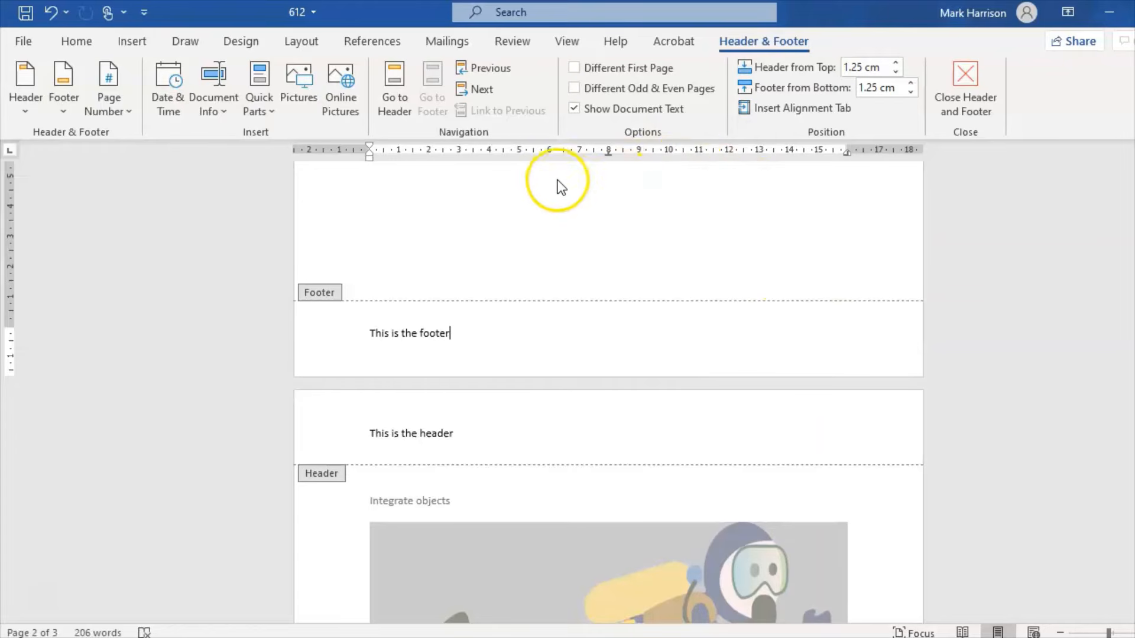
{"action": "left_click", "coordinate": [103, 111]}
{"action": "left_click", "coordinate": [158, 155]}
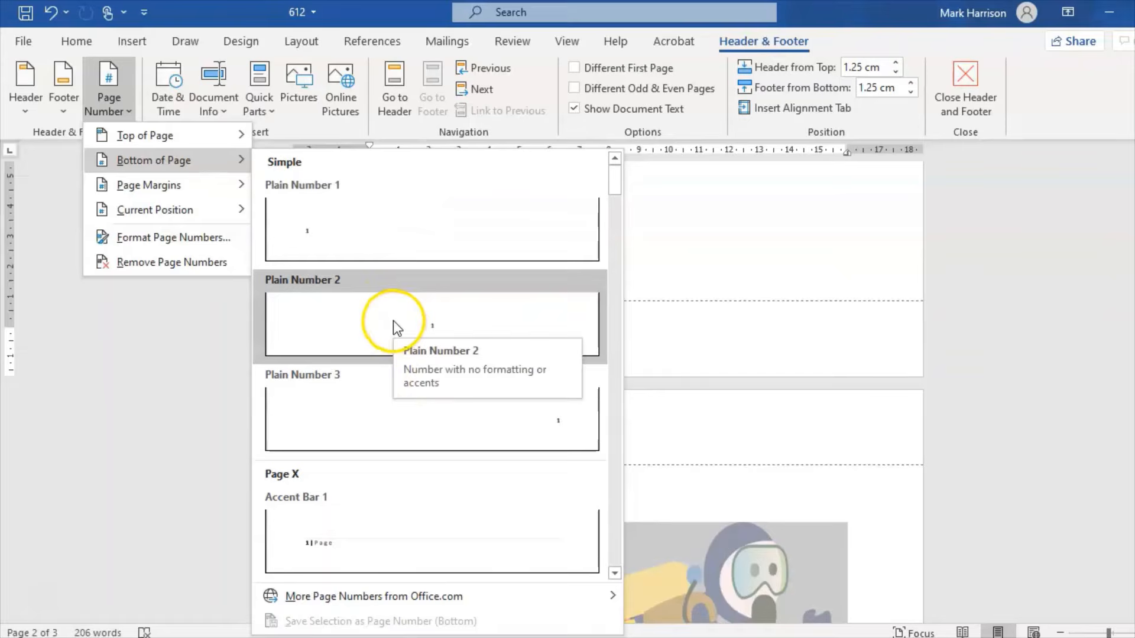
{"action": "left_click", "coordinate": [389, 421]}
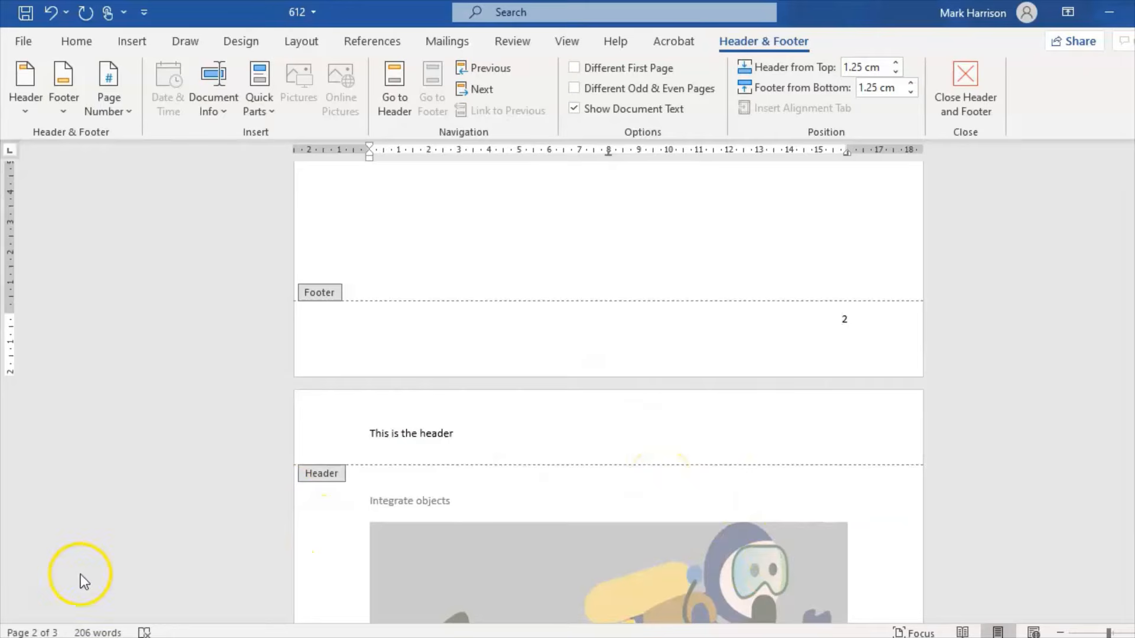
{"action": "double_click", "coordinate": [34, 598]}
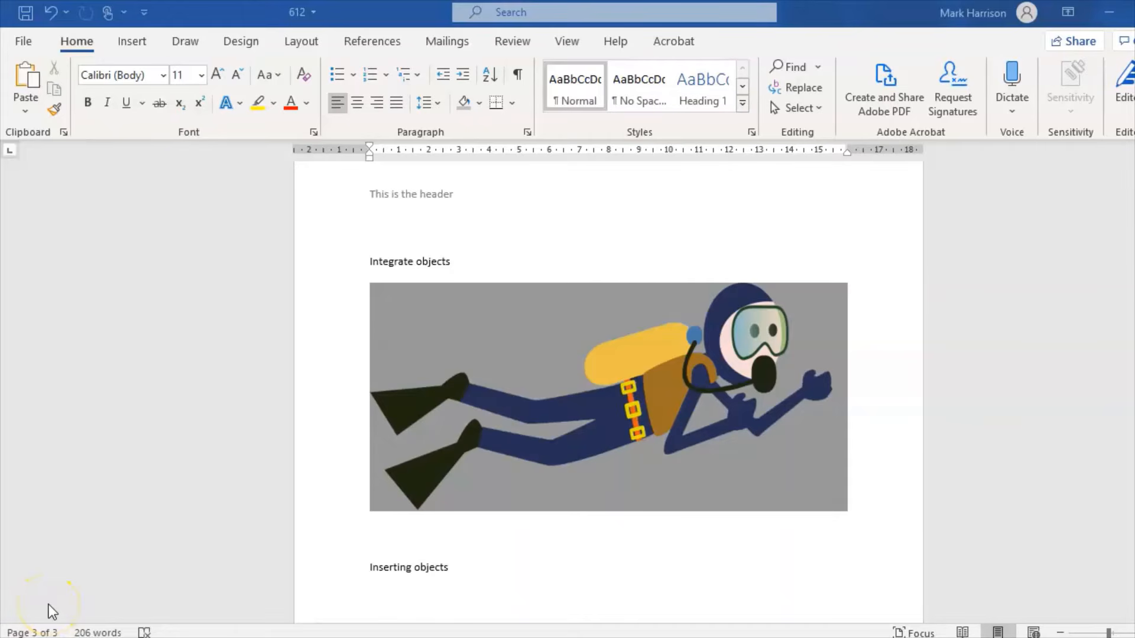
Select the diver picture and look at the dialog for inserting a picture from this device, closing it without inserting anything
{"action": "double_click", "coordinate": [455, 423]}
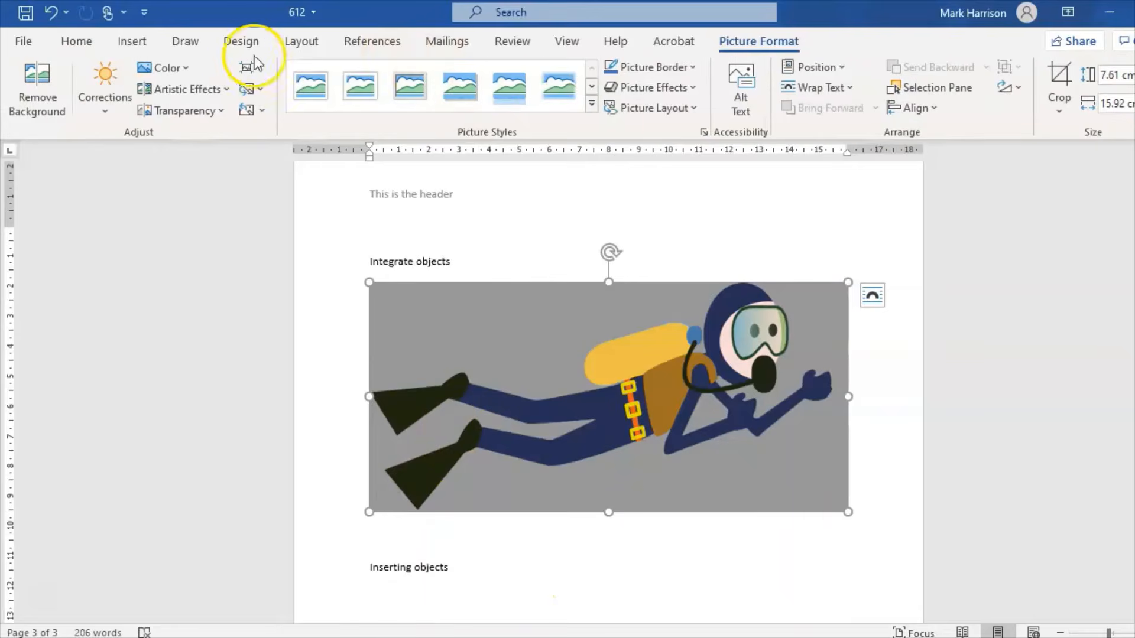
{"action": "left_click", "coordinate": [136, 42]}
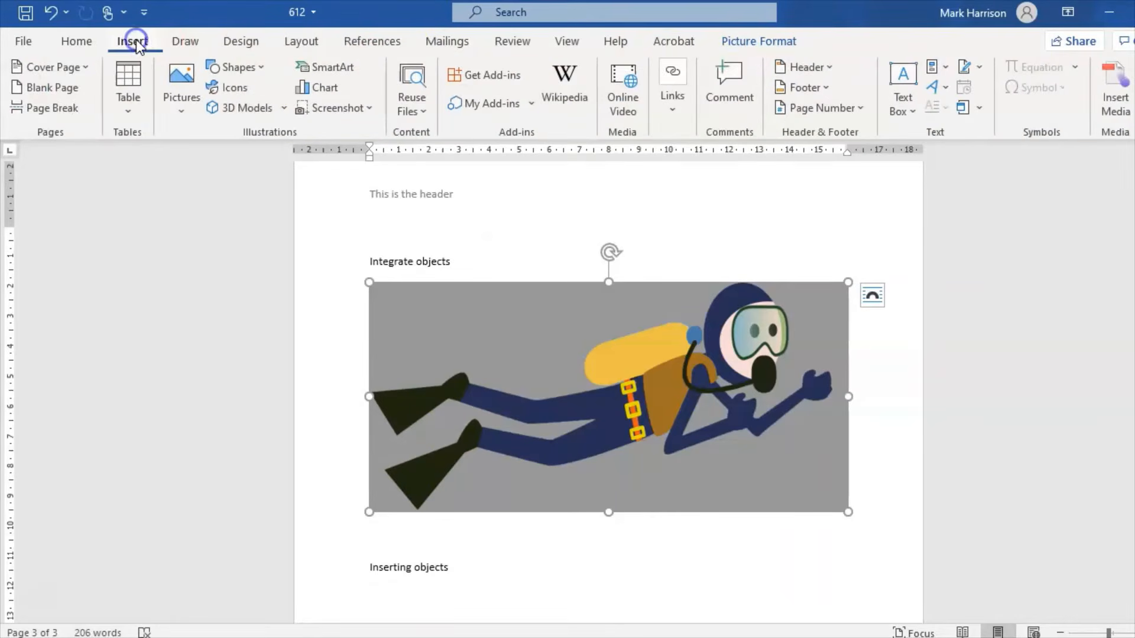
{"action": "left_click", "coordinate": [183, 115]}
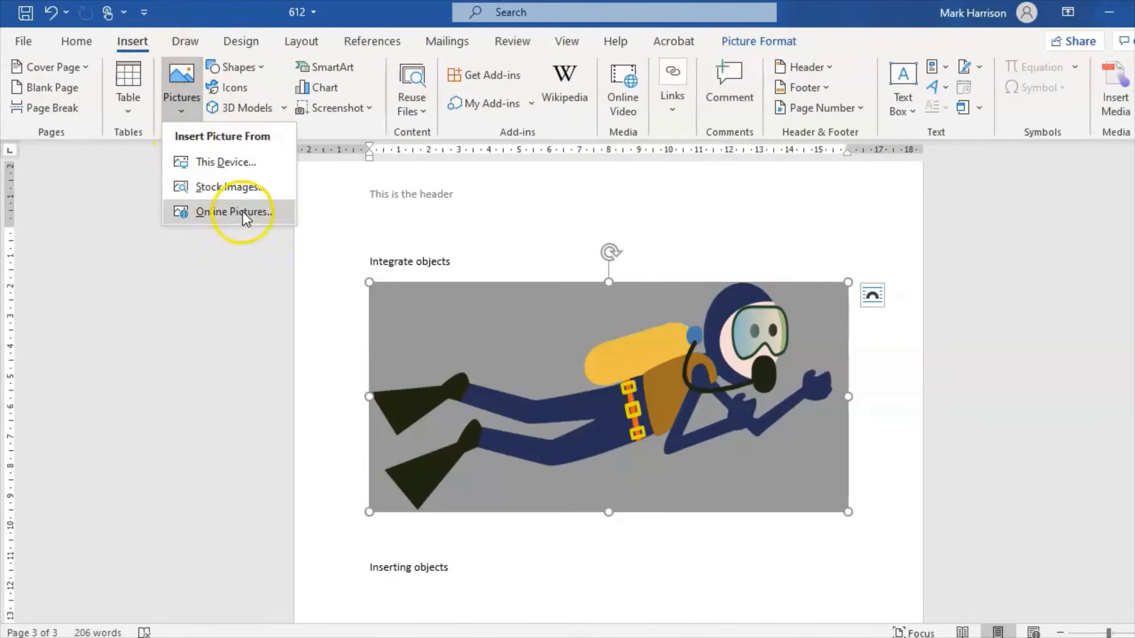
{"action": "left_click", "coordinate": [247, 163]}
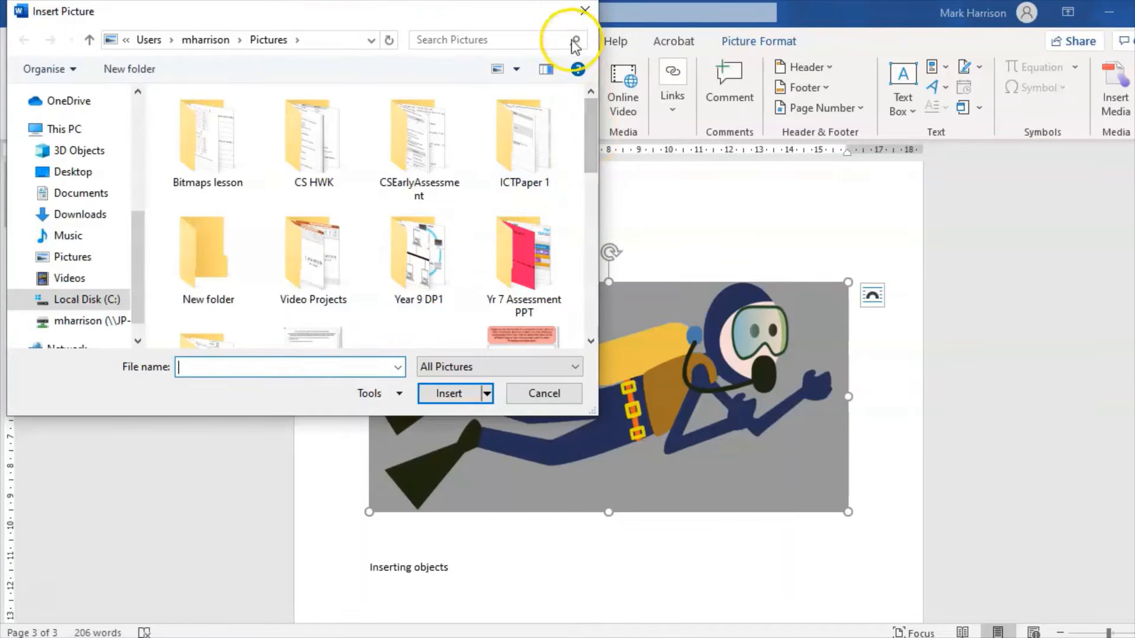
{"action": "left_click", "coordinate": [585, 11]}
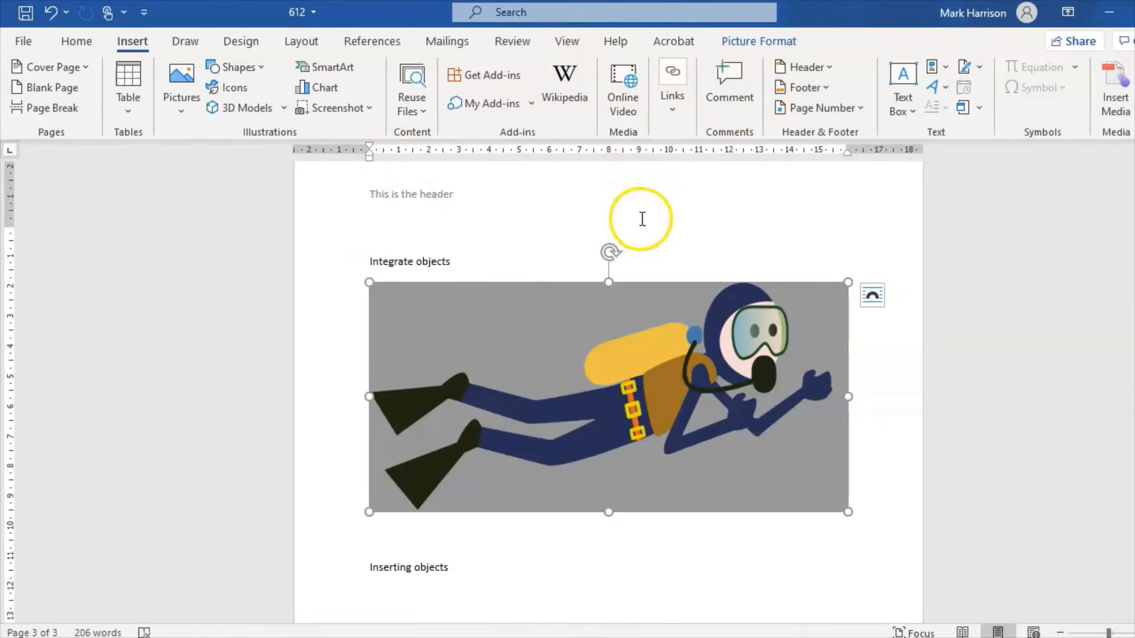
Try centre and right alignment on the diver picture, shrink it to about 10.9 cm wide, and left-align it
{"action": "left_click", "coordinate": [79, 41]}
{"action": "left_click", "coordinate": [357, 103]}
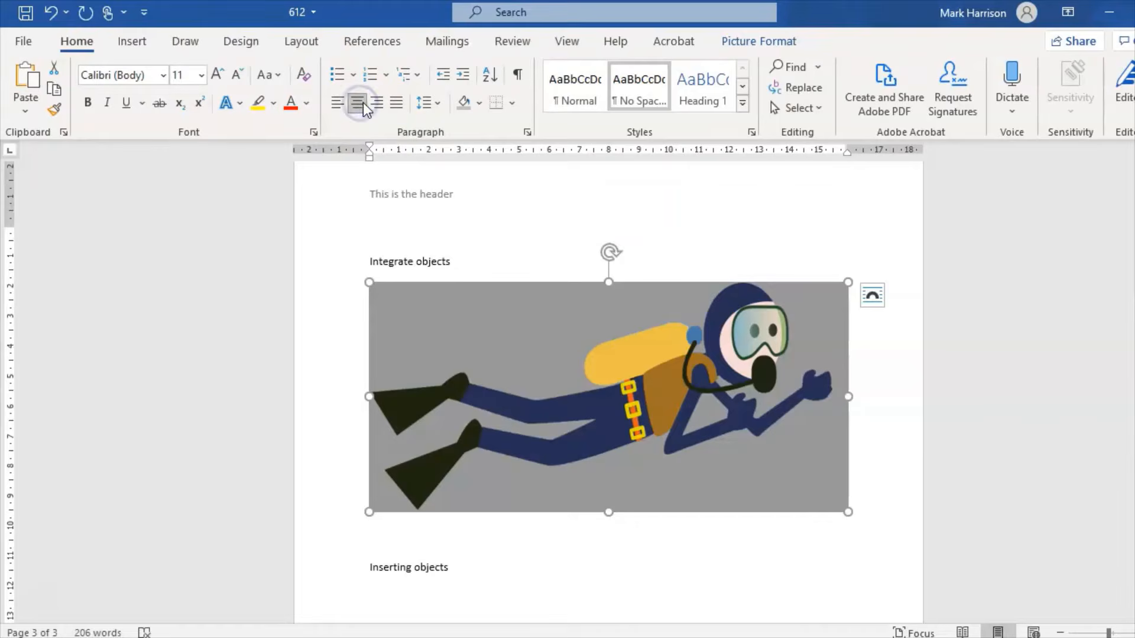
{"action": "left_click", "coordinate": [377, 103]}
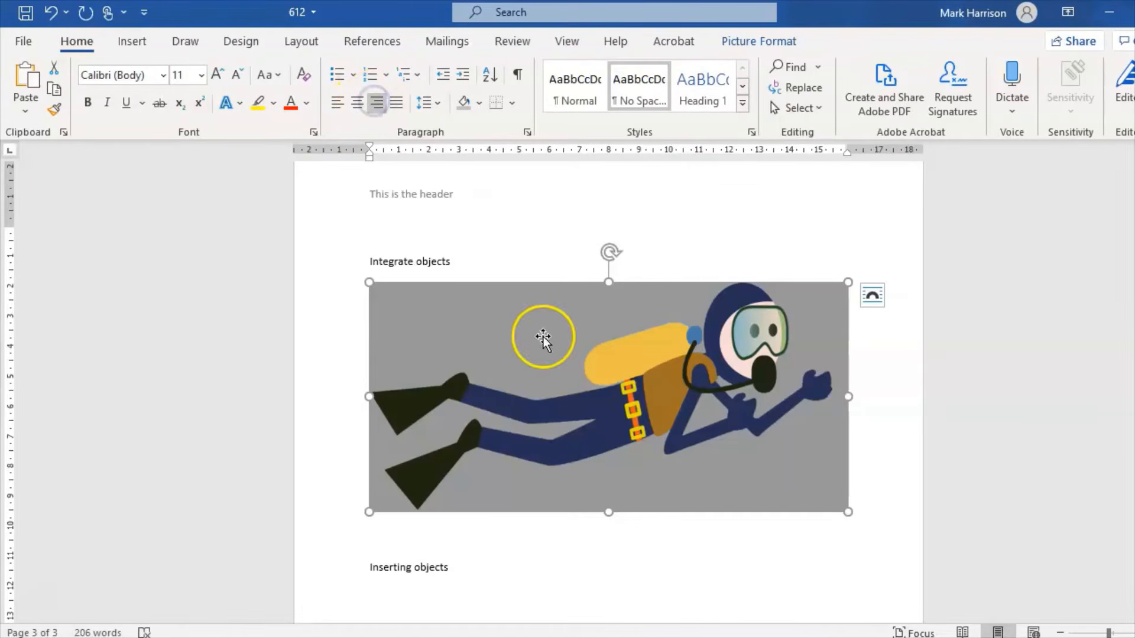
{"action": "left_click_drag", "start_coordinate": [370, 284], "coordinate": [520, 357]}
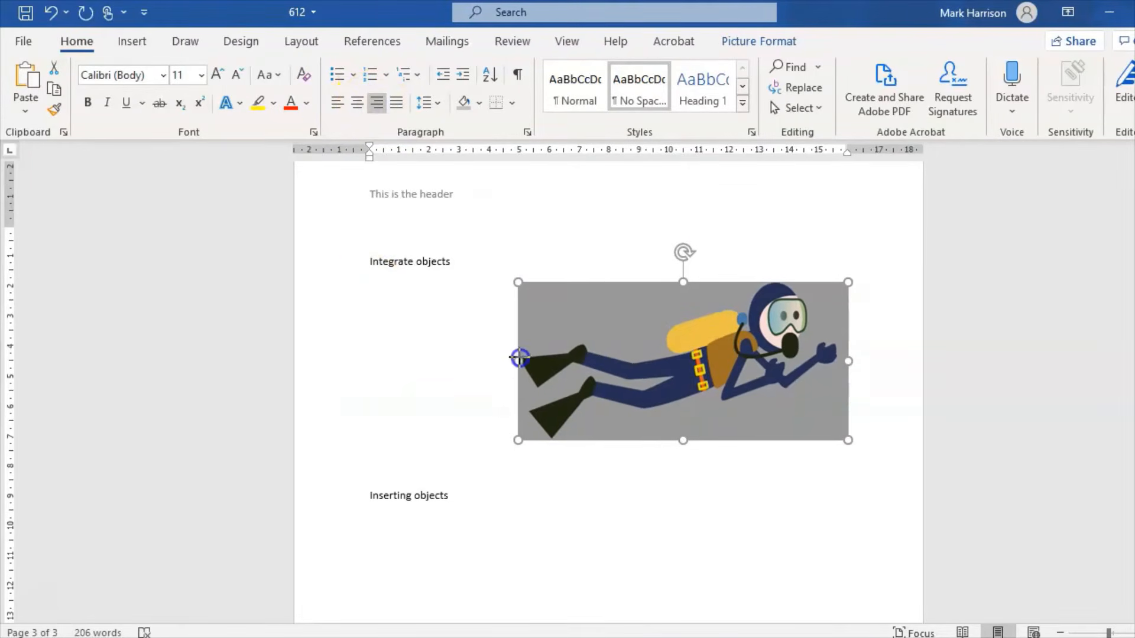
{"action": "left_click", "coordinate": [357, 104]}
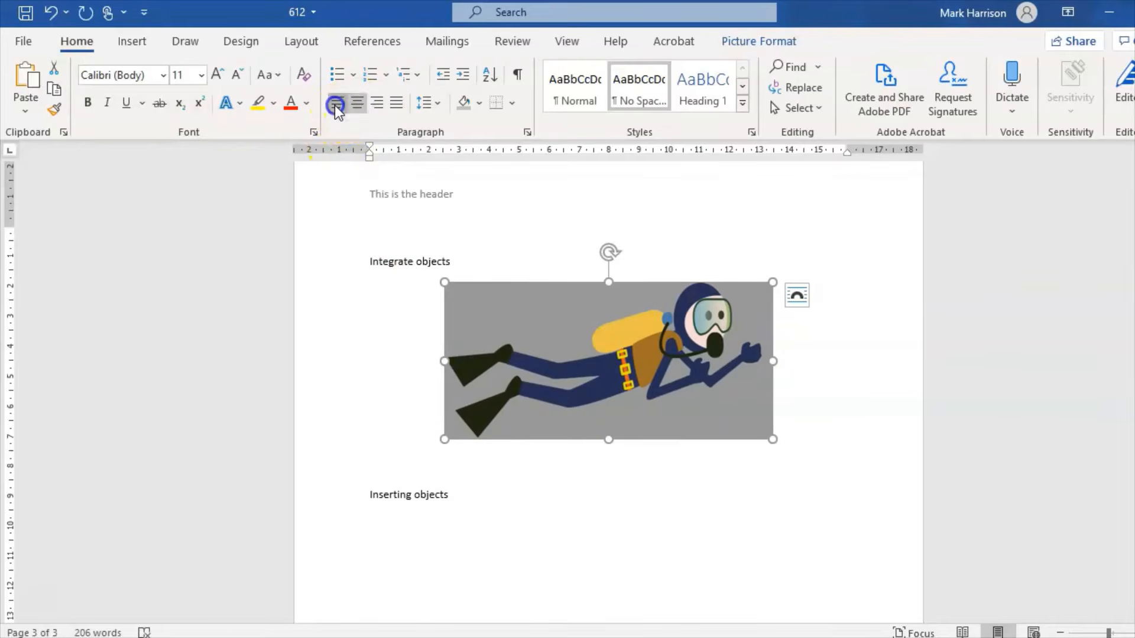
{"action": "left_click", "coordinate": [336, 104]}
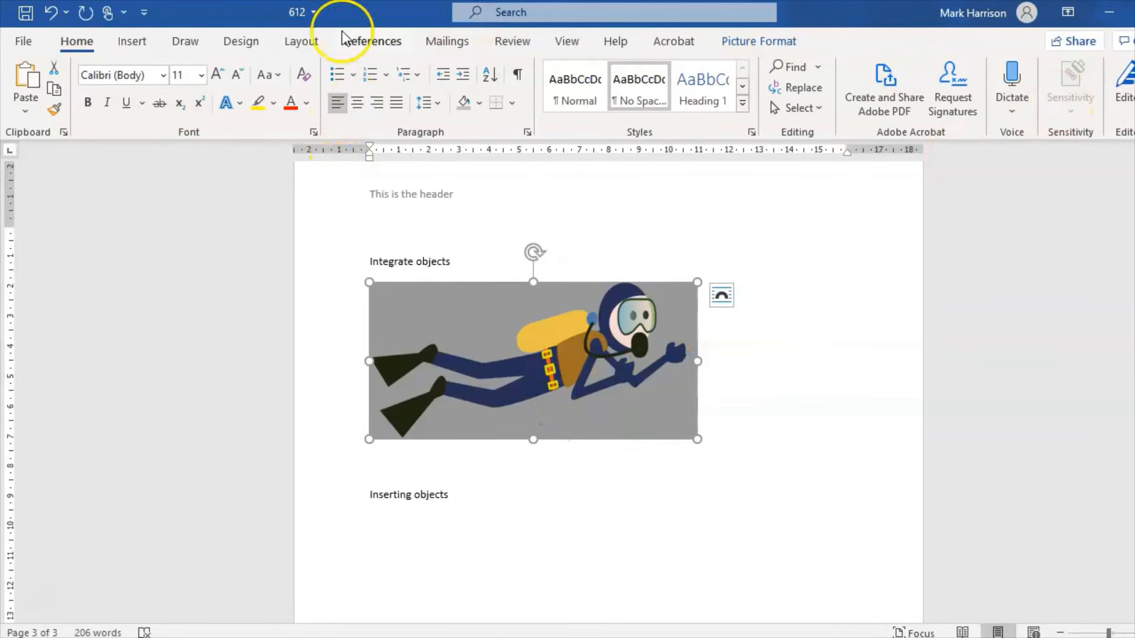
View the crop options available for the diver picture without applying any
{"action": "left_click", "coordinate": [757, 42]}
{"action": "left_click", "coordinate": [1062, 106]}
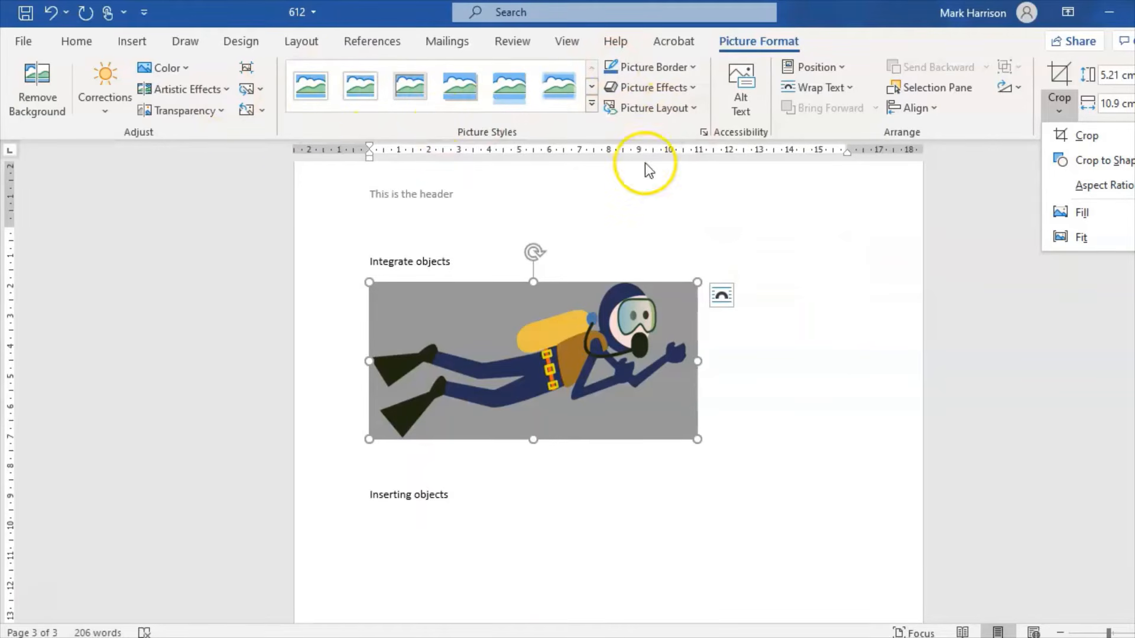
{"action": "left_click", "coordinate": [792, 290]}
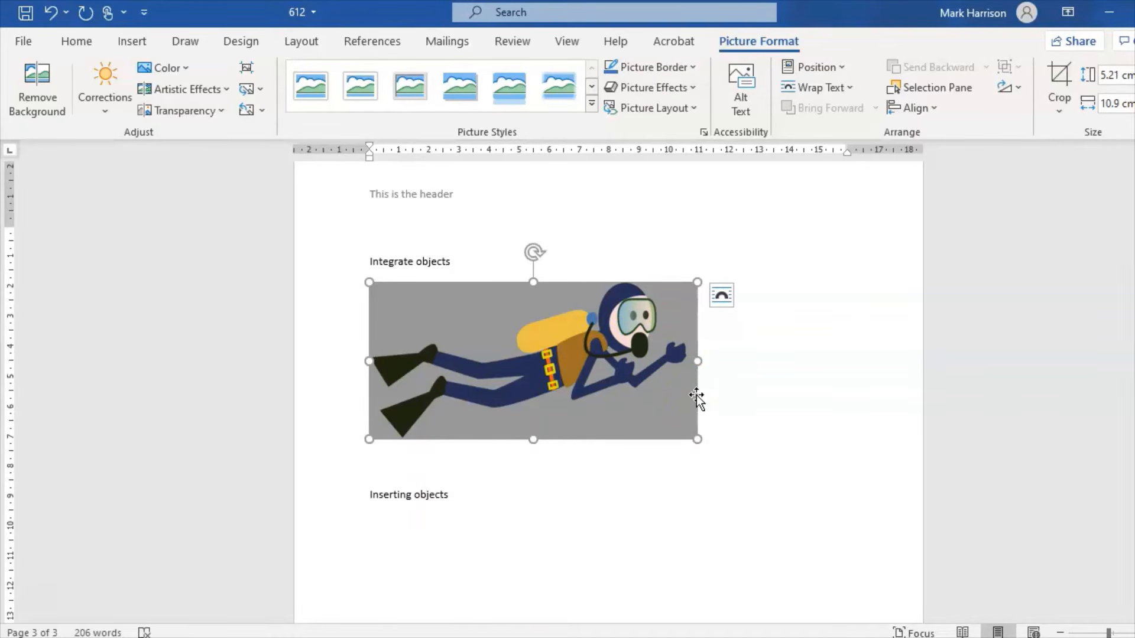
Draw an oval speech bubble about 5.7 cm by 3.13 cm over the diver's head, with its tail pointing at the mouth
{"action": "left_click", "coordinate": [135, 41]}
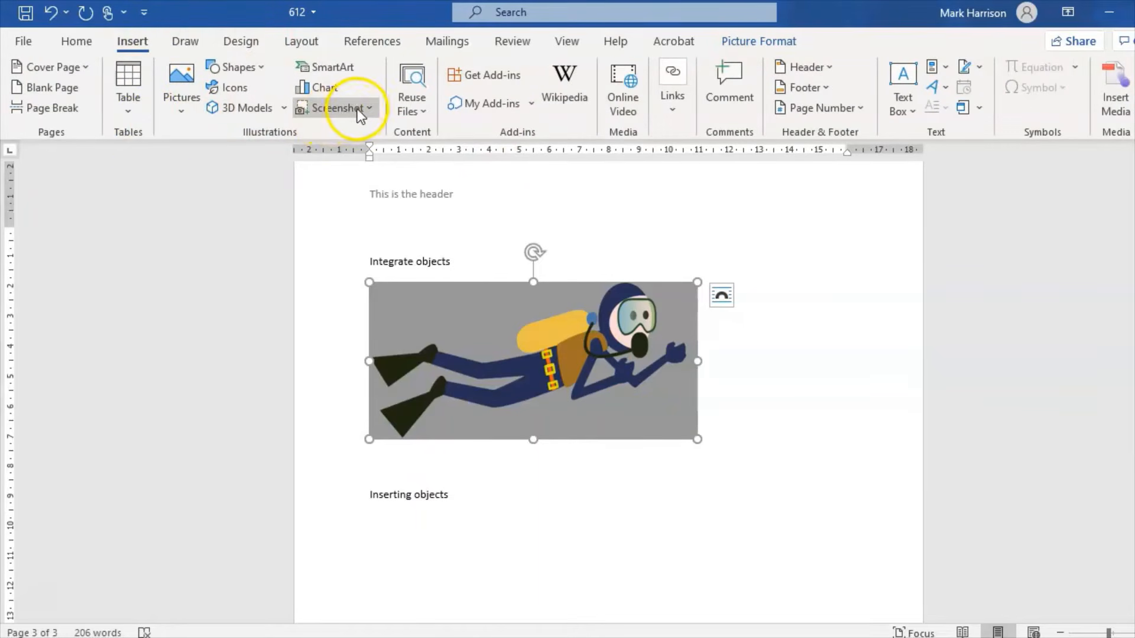
{"action": "left_click", "coordinate": [236, 65]}
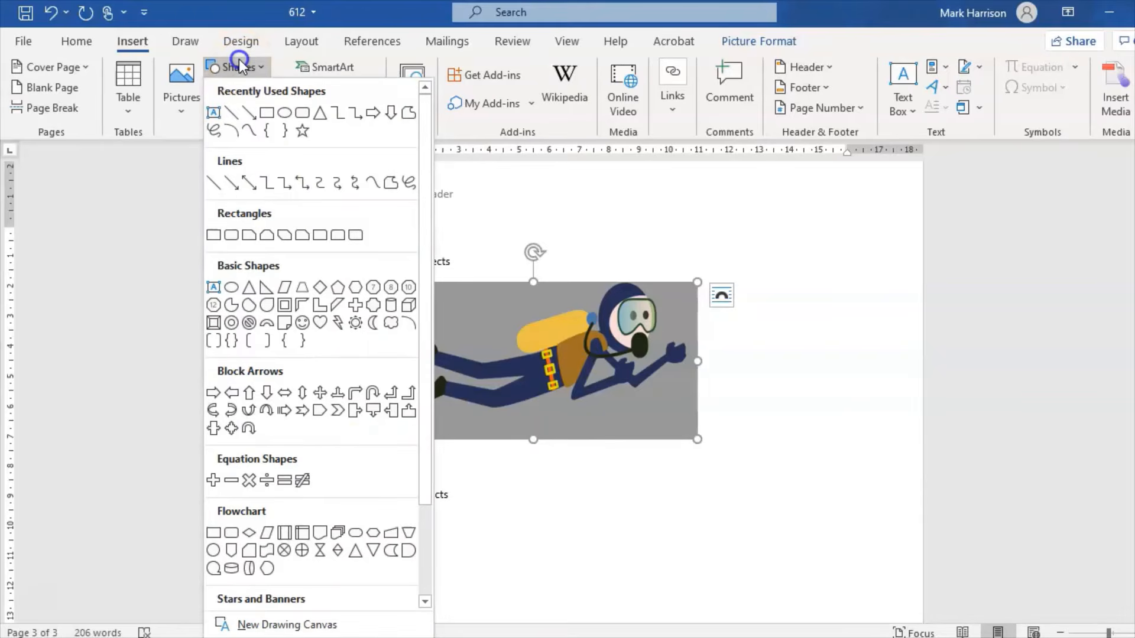
{"action": "left_click_drag", "start_coordinate": [427, 398], "coordinate": [424, 507]}
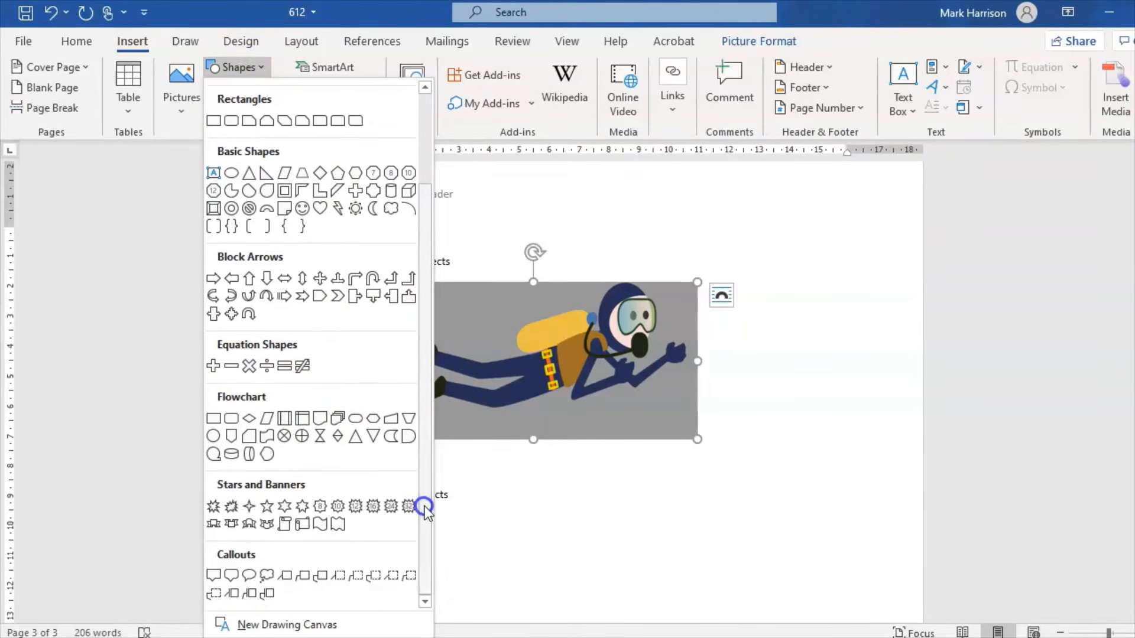
{"action": "left_click", "coordinate": [242, 582]}
{"action": "left_click_drag", "start_coordinate": [613, 224], "coordinate": [784, 319]}
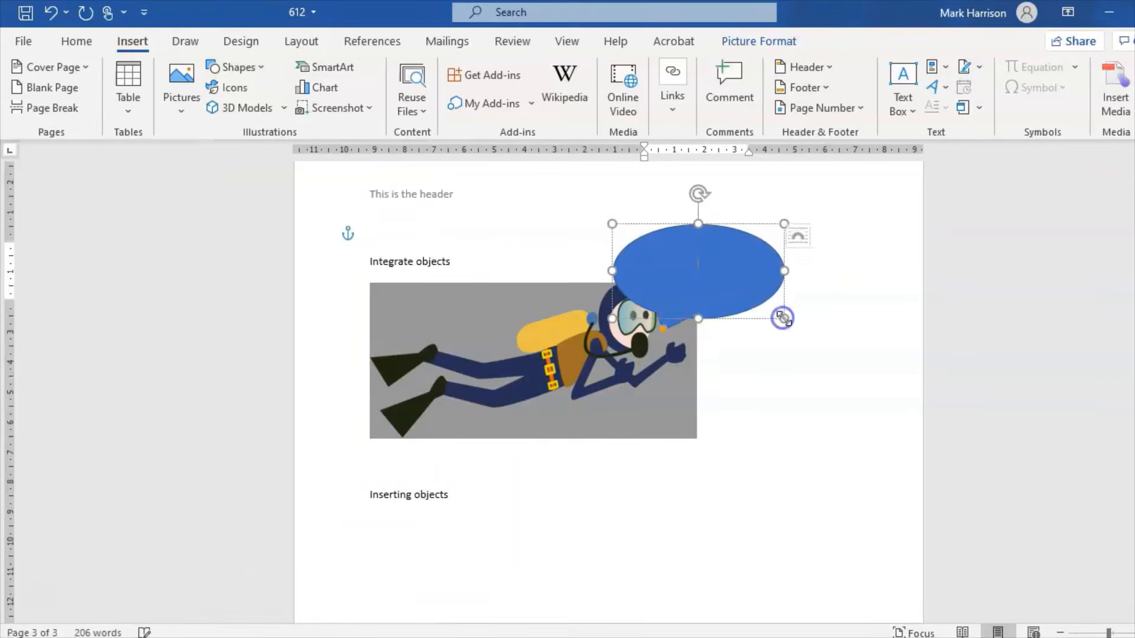
{"action": "left_click_drag", "start_coordinate": [661, 329], "coordinate": [648, 343]}
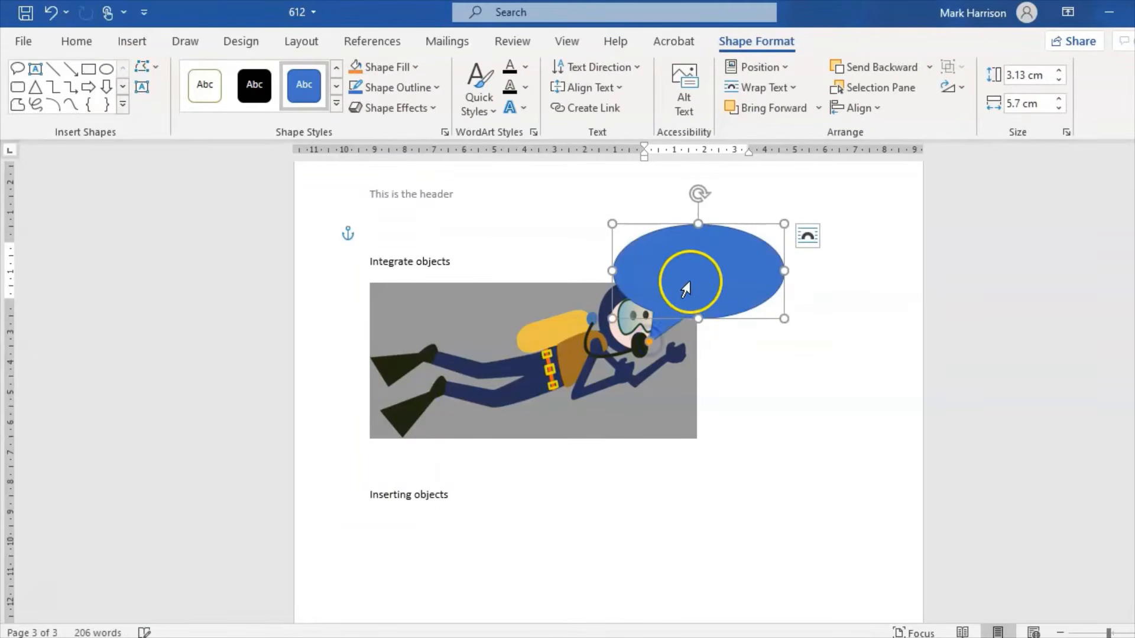
Add the text "I am a diver!" to the speech bubble, move it clear of the diver's face and point its tail back at the mouth
{"action": "right_click", "coordinate": [683, 271]}
{"action": "left_click", "coordinate": [735, 338]}
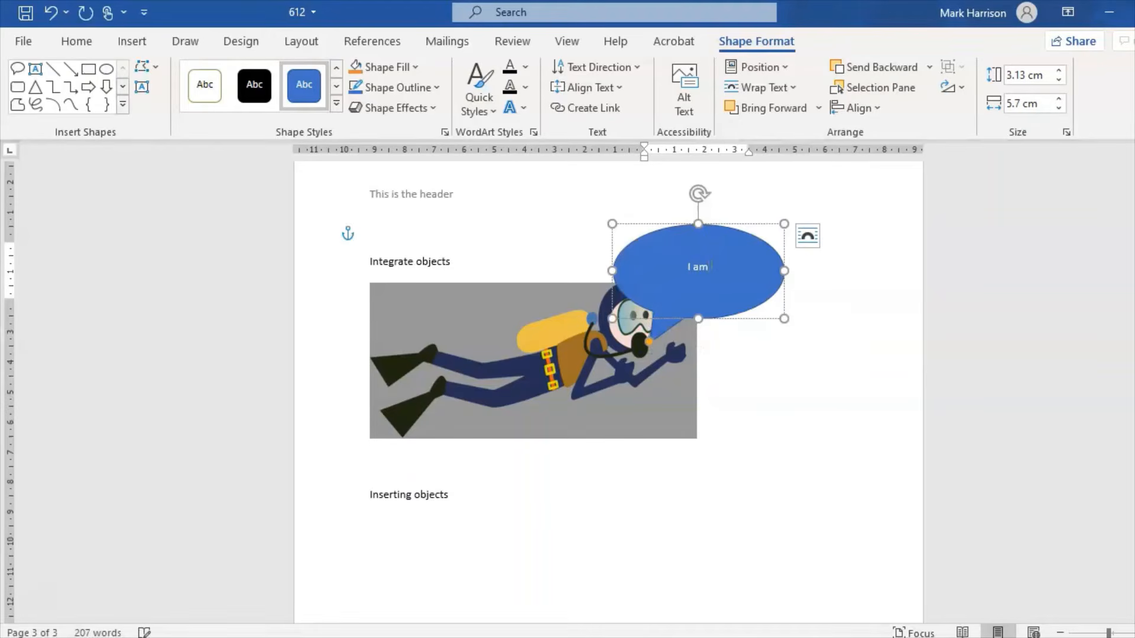
{"action": "type", "text": "I am a diver!"}
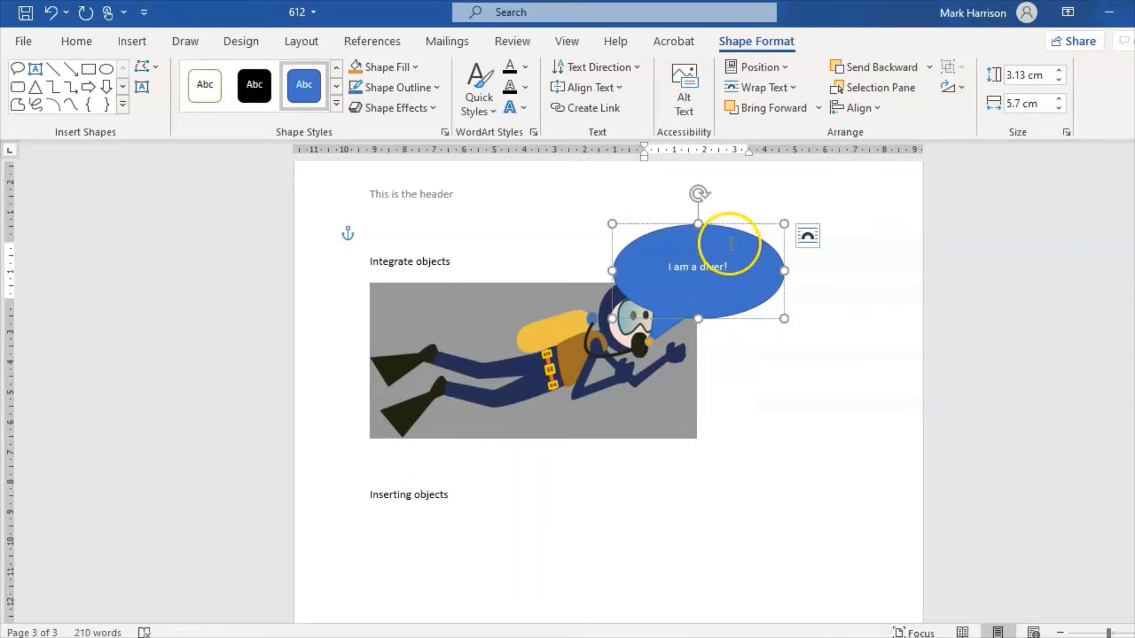
{"action": "left_click_drag", "start_coordinate": [724, 226], "coordinate": [776, 213]}
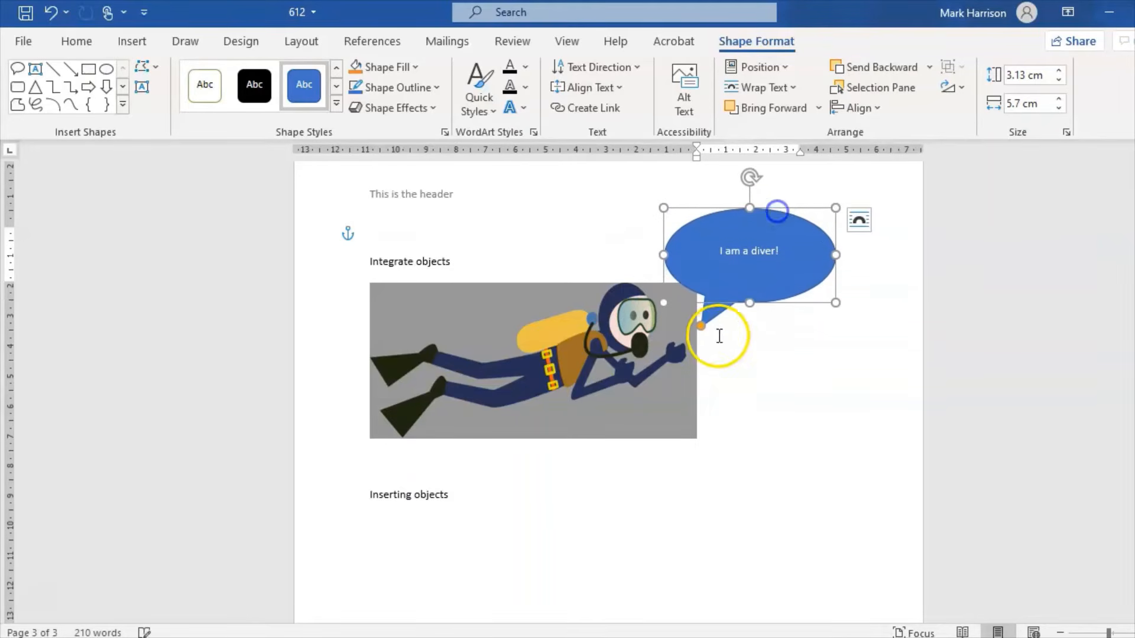
{"action": "left_click_drag", "start_coordinate": [701, 327], "coordinate": [653, 343]}
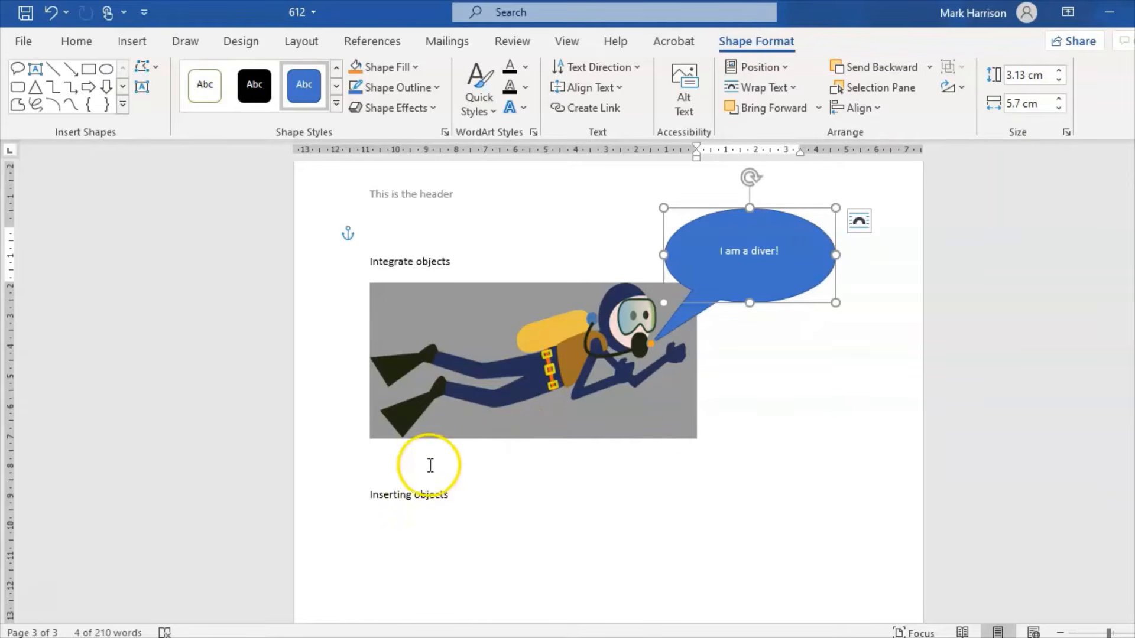
Insert a clustered column chart on the blank line below the diver picture
{"action": "left_click", "coordinate": [431, 465]}
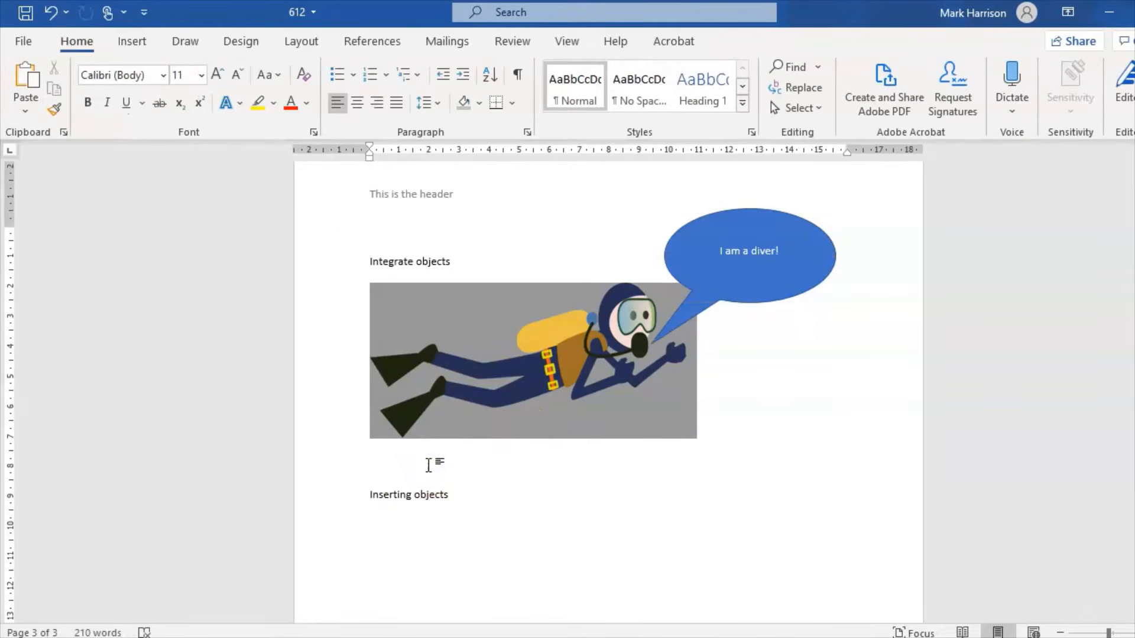
{"action": "left_click", "coordinate": [132, 41]}
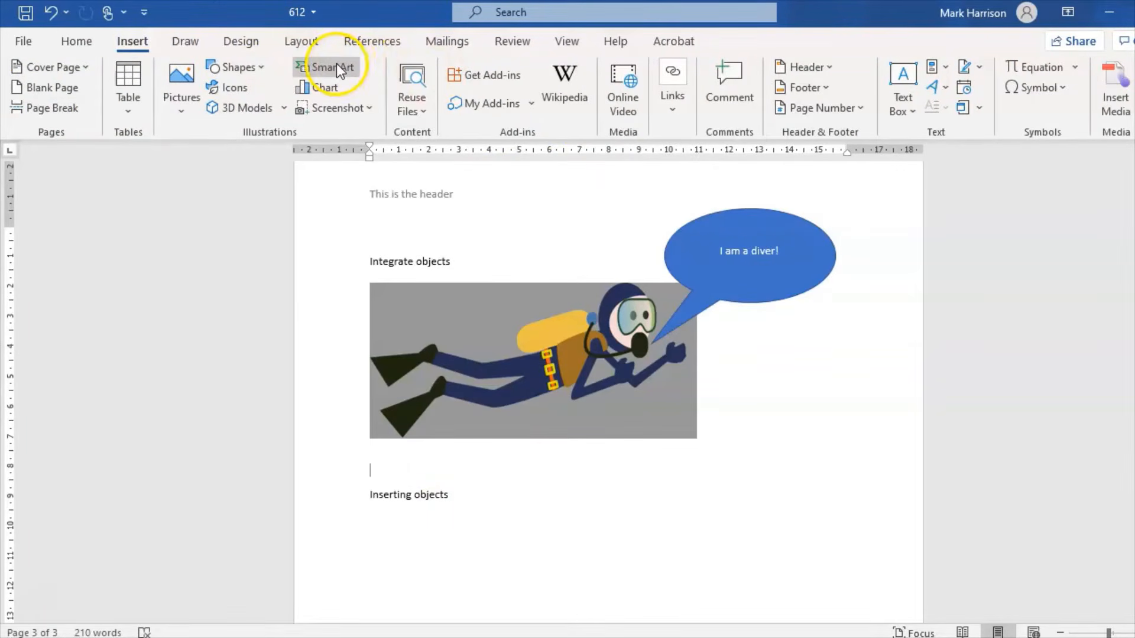
{"action": "left_click", "coordinate": [327, 88]}
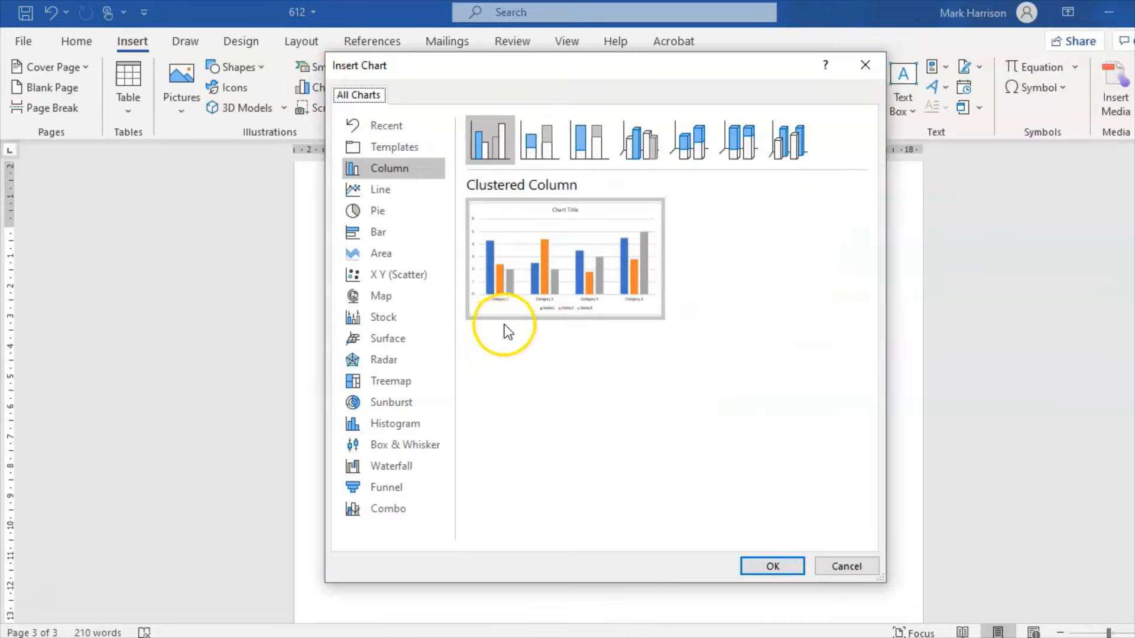
{"action": "double_click", "coordinate": [540, 291]}
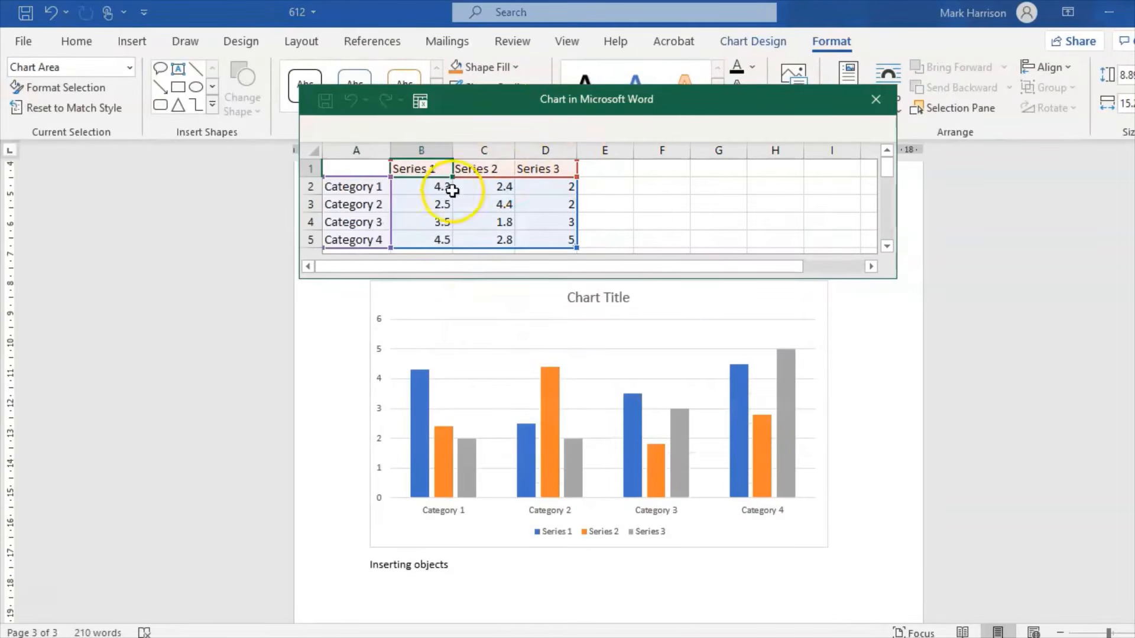
Clear the Series 2 and Series 3 columns from the chart data, and enlarge the chart to about 15.8 cm wide
{"action": "left_click_drag", "start_coordinate": [482, 152], "coordinate": [554, 159]}
{"action": "key", "text": "Delete"}
{"action": "left_click", "coordinate": [492, 213]}
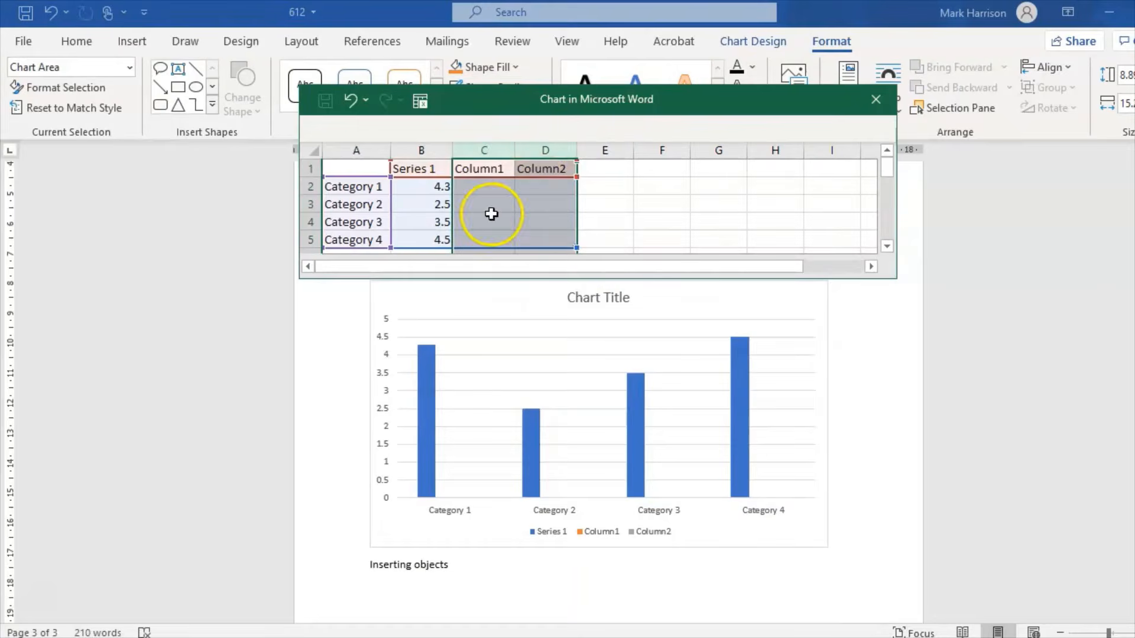
{"action": "left_click", "coordinate": [358, 187]}
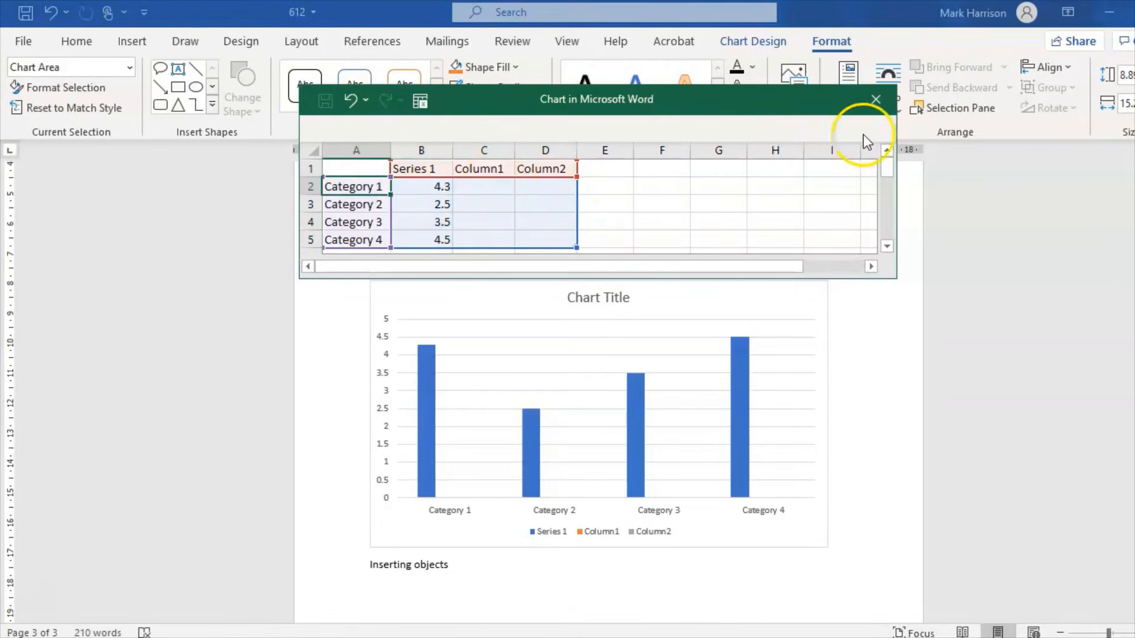
{"action": "left_click", "coordinate": [877, 99]}
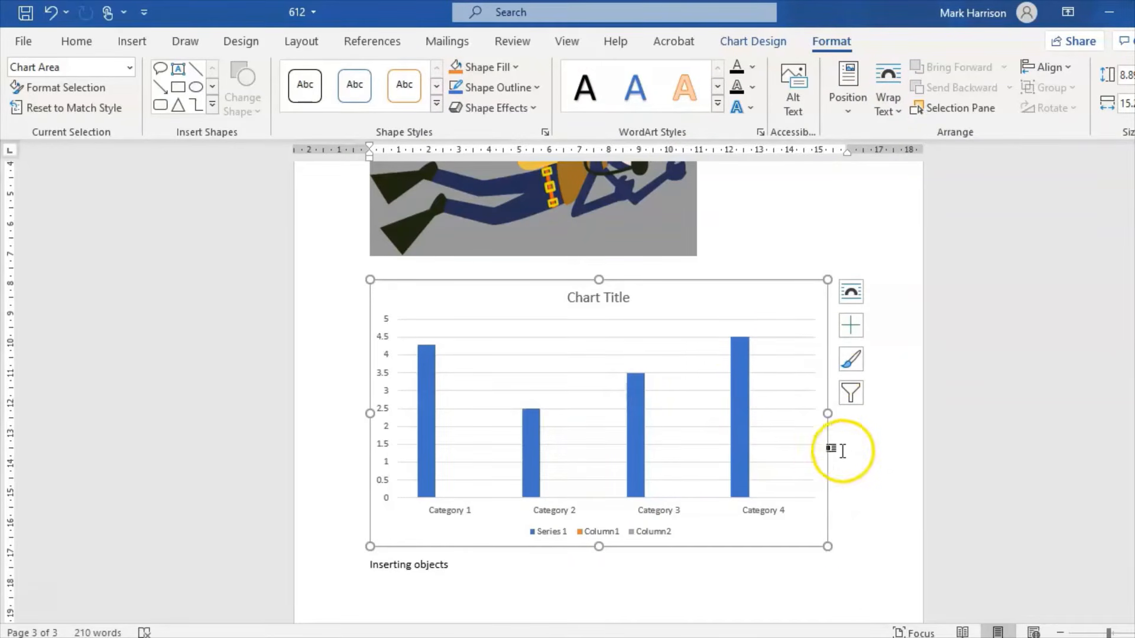
{"action": "mouse_move", "coordinate": [832, 547]}
{"action": "left_mouse_down"}
{"action": "mouse_move", "coordinate": [856, 562]}
{"action": "mouse_move", "coordinate": [844, 553]}
{"action": "left_mouse_up"}
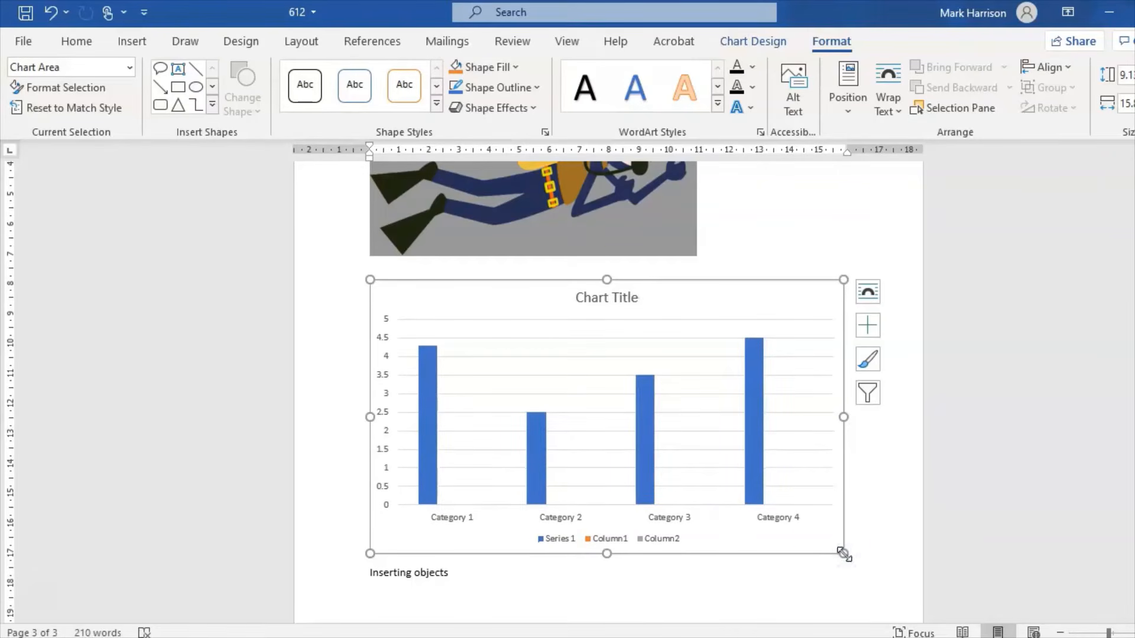
Send the speech bubble to the back and check which ordering options the diver picture offers
{"action": "scroll", "coordinate": [608, 385], "scroll_direction": "up", "scroll_amount": 5}
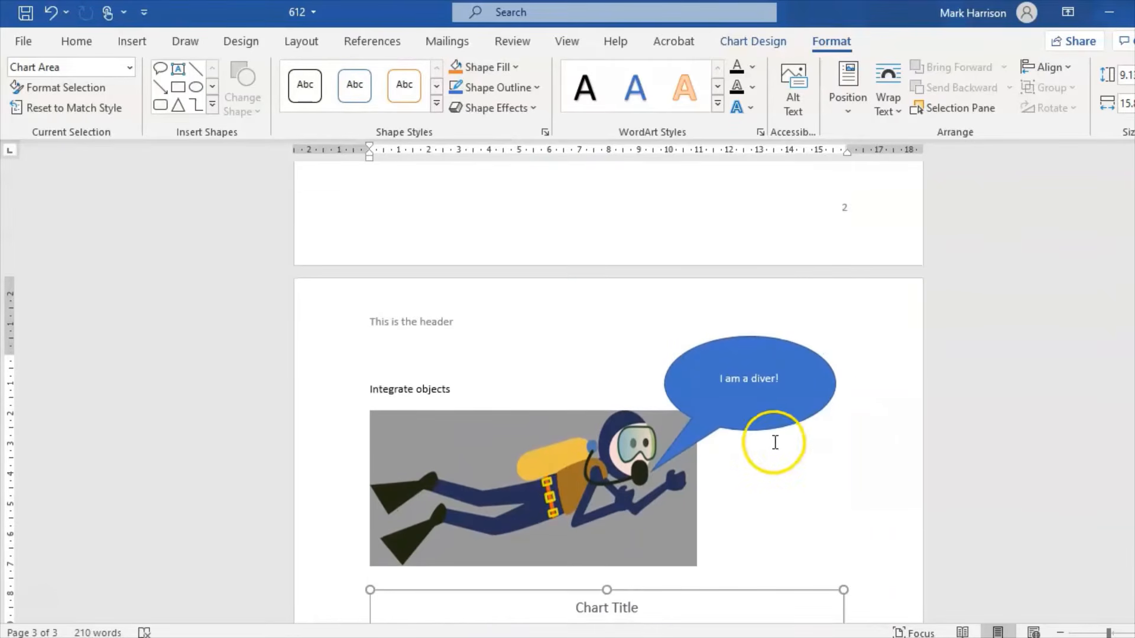
{"action": "left_click", "coordinate": [726, 429]}
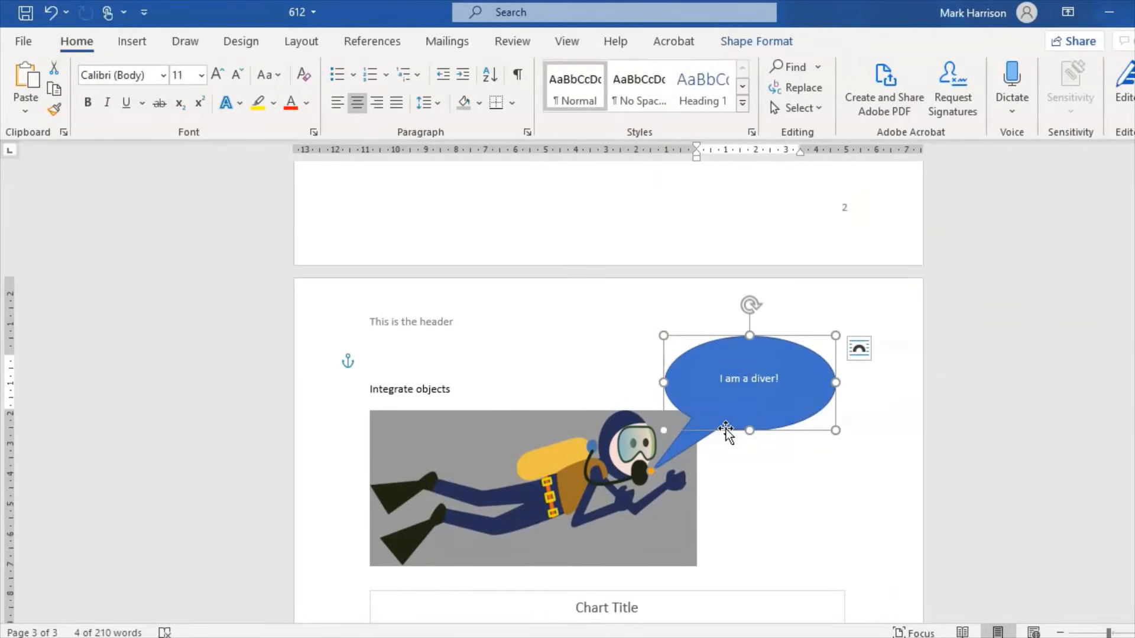
{"action": "right_click", "coordinate": [723, 419]}
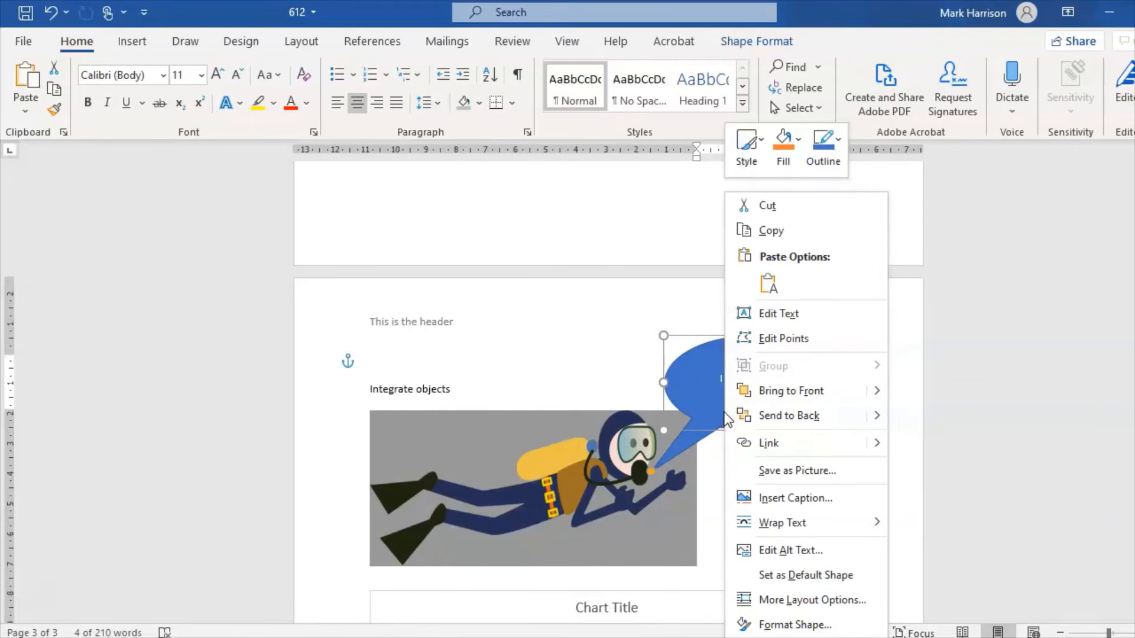
{"action": "left_click", "coordinate": [847, 414]}
{"action": "left_click", "coordinate": [632, 460]}
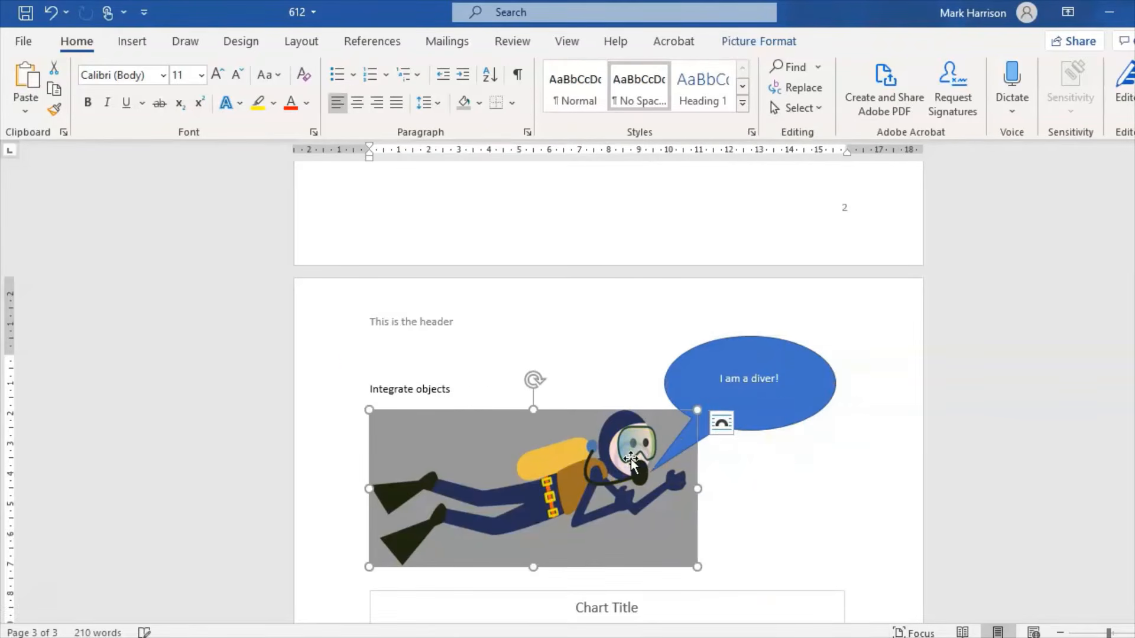
{"action": "right_click", "coordinate": [632, 460]}
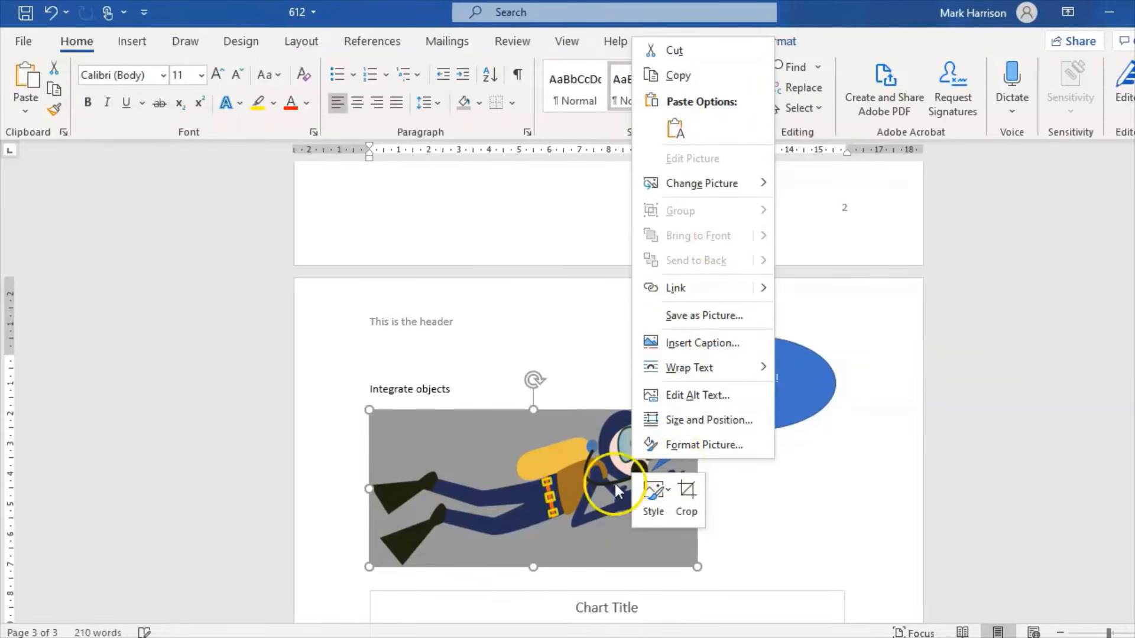
{"action": "key", "text": "Escape"}
Move the speech bubble up and to the right so its tail tip lies beside the diver's mask
{"action": "left_click", "coordinate": [750, 378]}
{"action": "left_click_drag", "start_coordinate": [696, 415], "coordinate": [728, 381]}
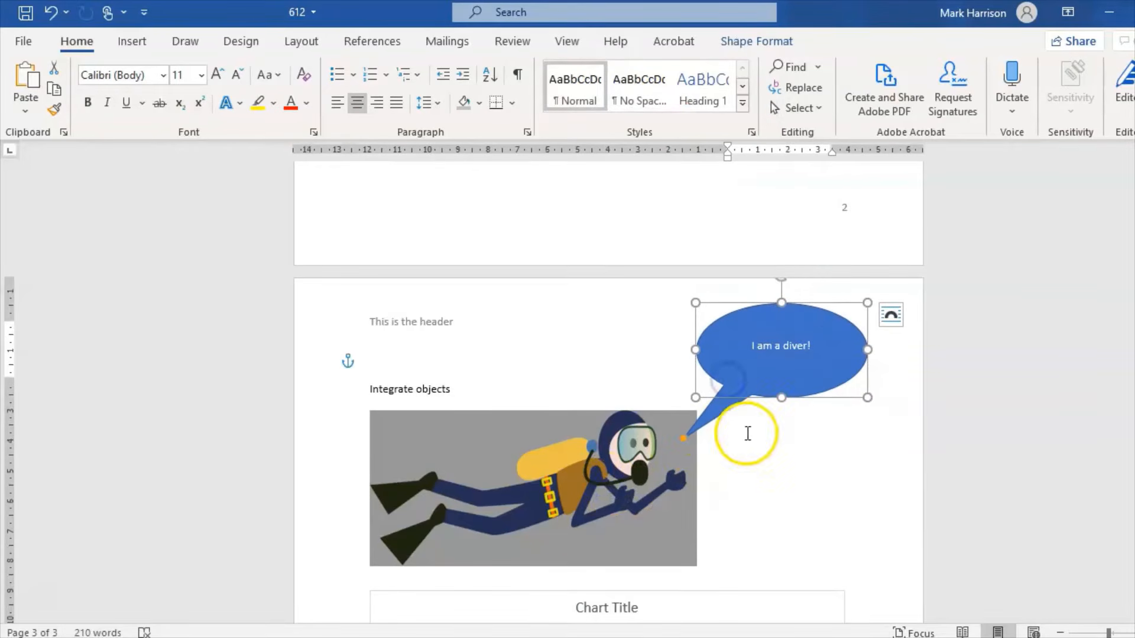
{"action": "left_click", "coordinate": [656, 500]}
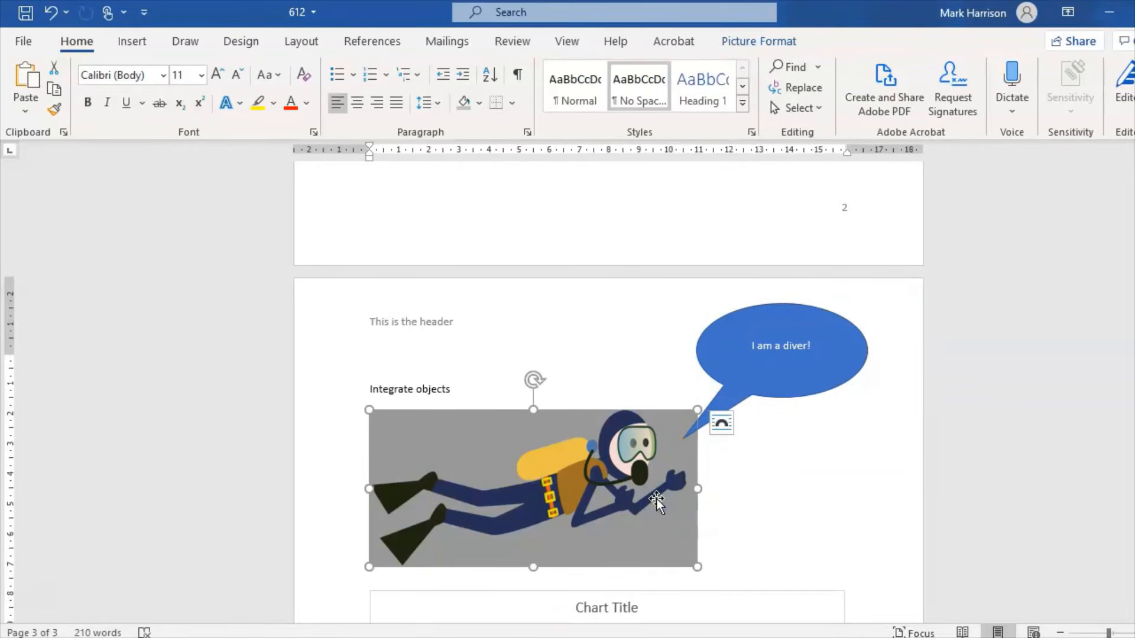
Draw a blue rectangle about 6.23 cm by 2.24 cm over the diver picture's lower right corner and send it to the back
{"action": "left_click", "coordinate": [128, 43]}
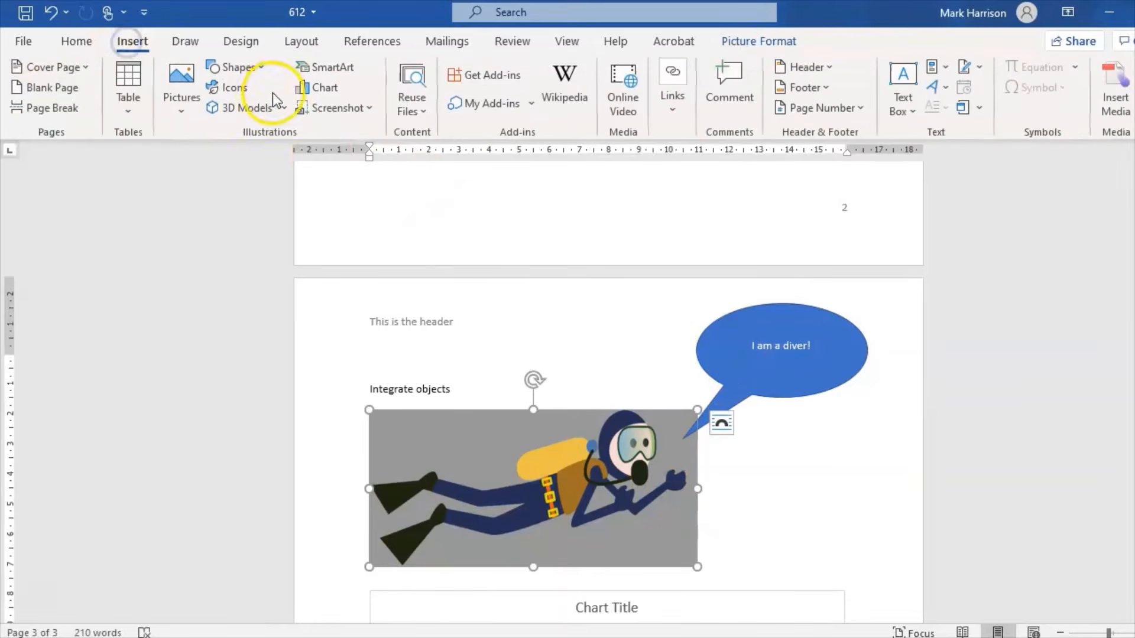
{"action": "left_click", "coordinate": [238, 68]}
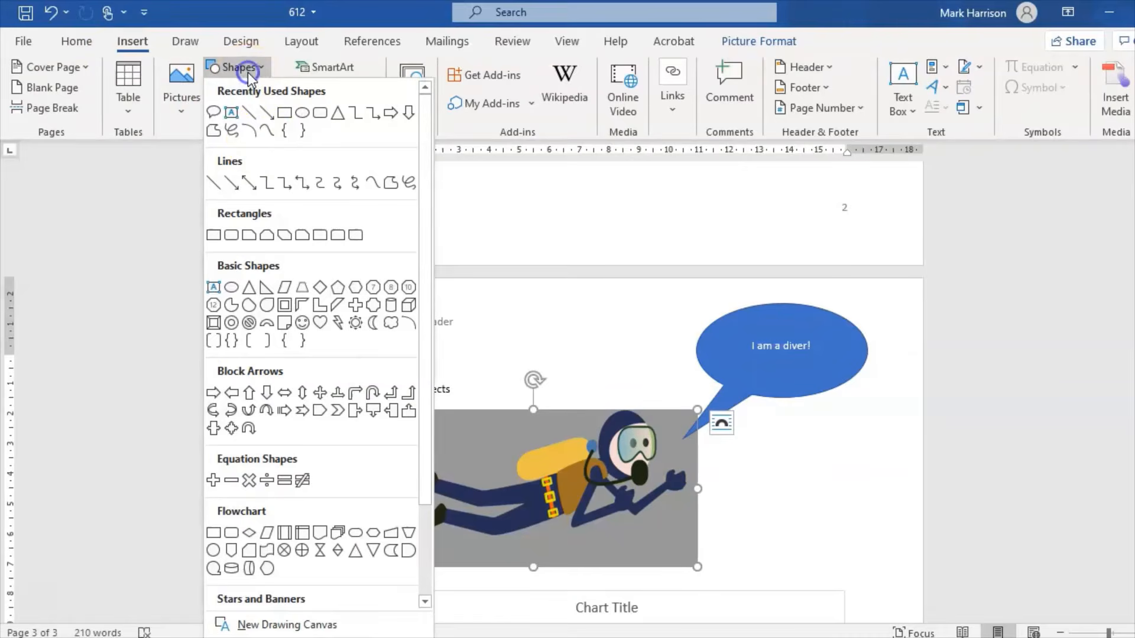
{"action": "left_click", "coordinate": [284, 113]}
{"action": "left_click_drag", "start_coordinate": [578, 524], "coordinate": [765, 591]}
{"action": "right_click", "coordinate": [681, 561]}
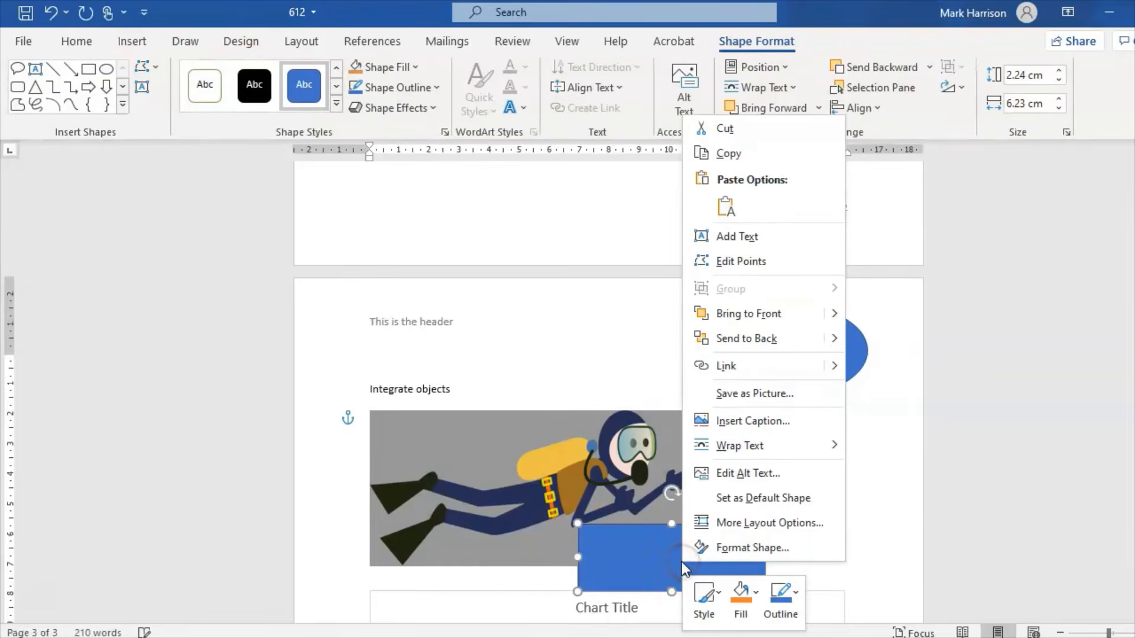
{"action": "left_click", "coordinate": [768, 339]}
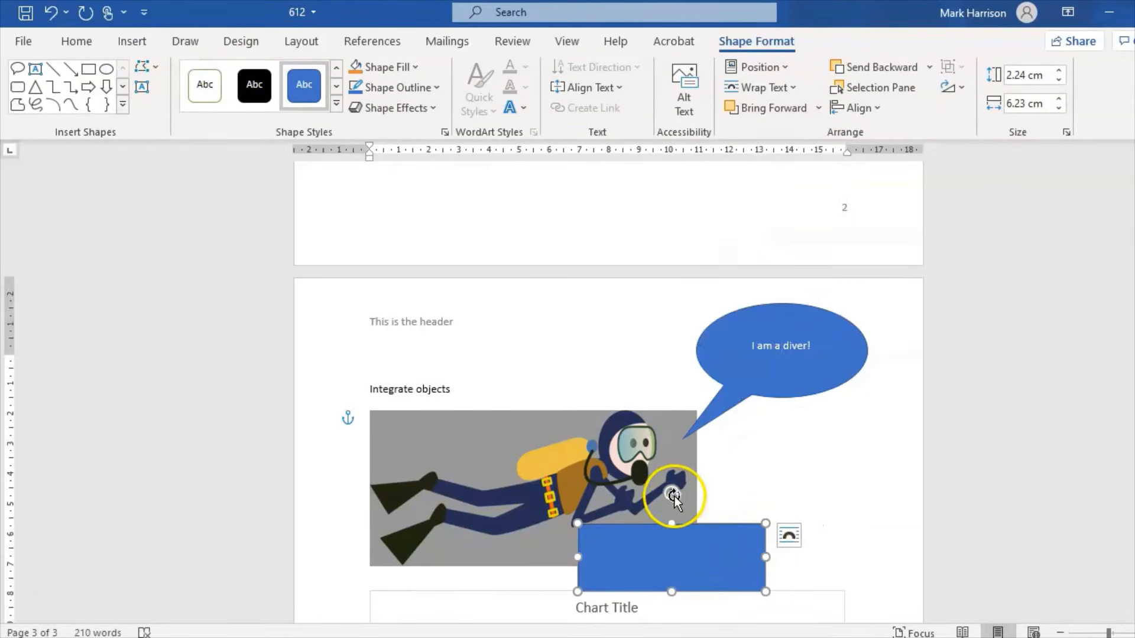
{"action": "left_click", "coordinate": [458, 531]}
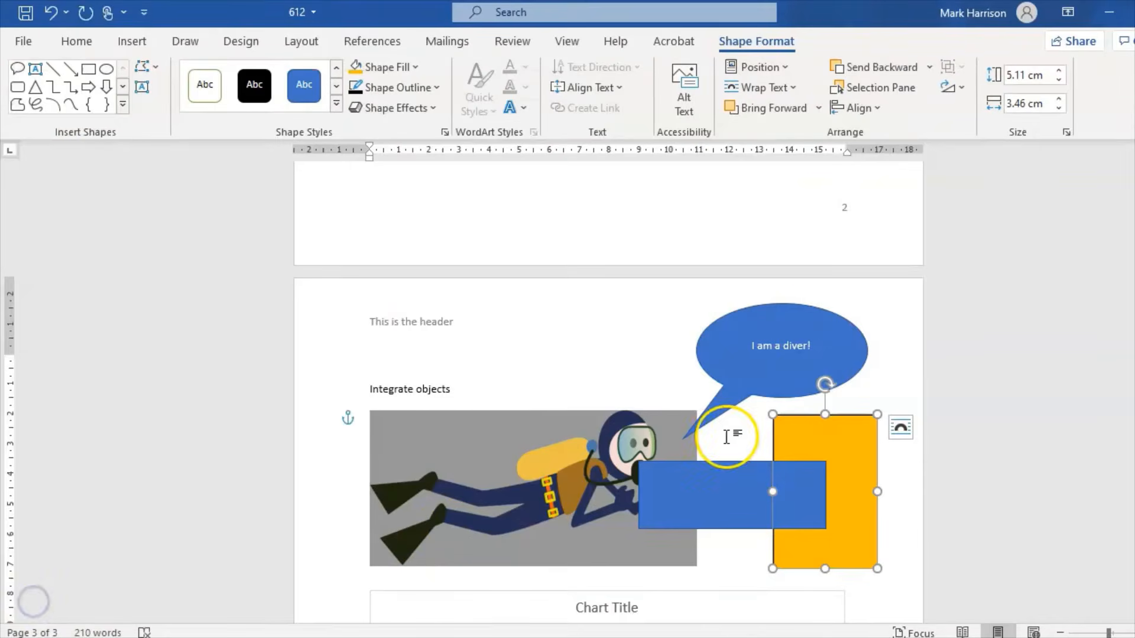
Bring the orange rectangle to the front so it covers the end of the blue rectangle
{"action": "left_click", "coordinate": [910, 482]}
{"action": "left_click", "coordinate": [787, 501]}
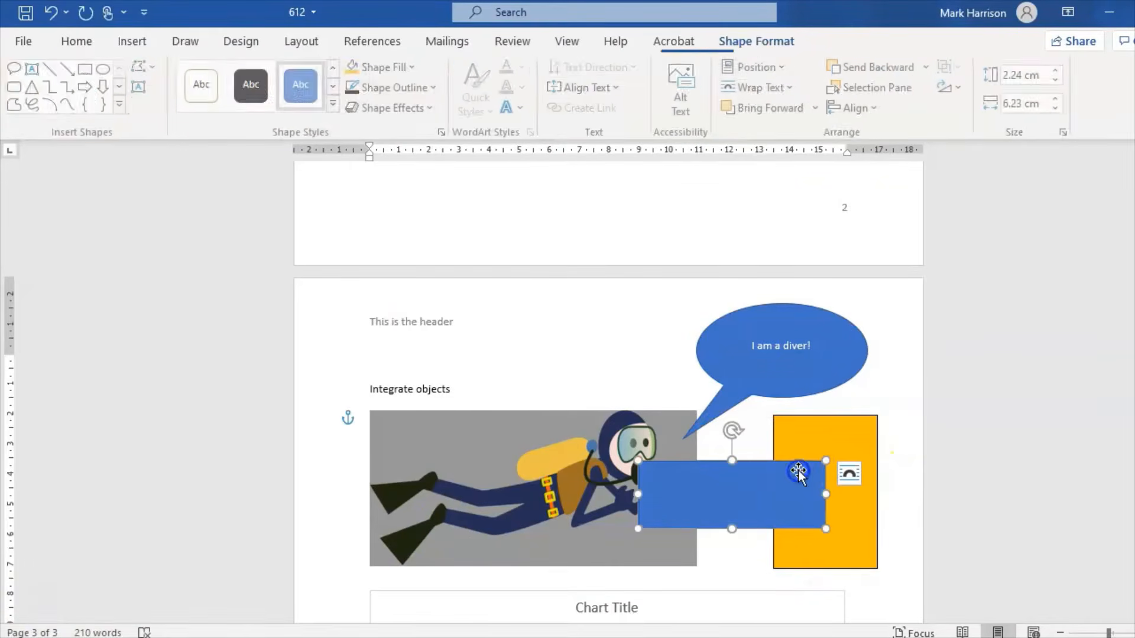
{"action": "left_click", "coordinate": [818, 442]}
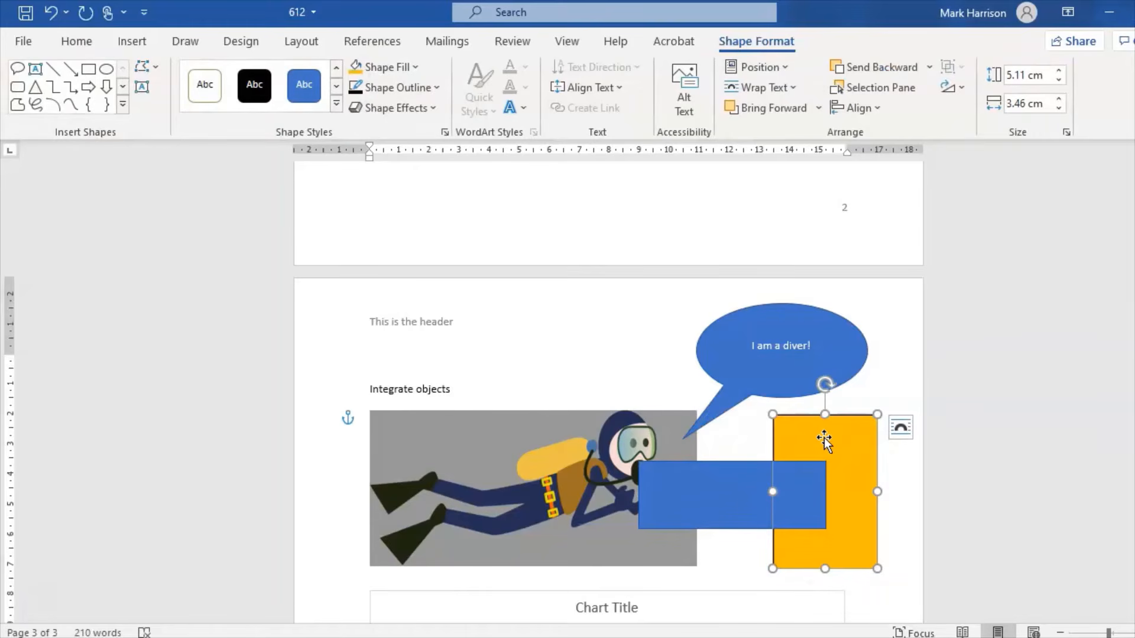
{"action": "right_click", "coordinate": [824, 438]}
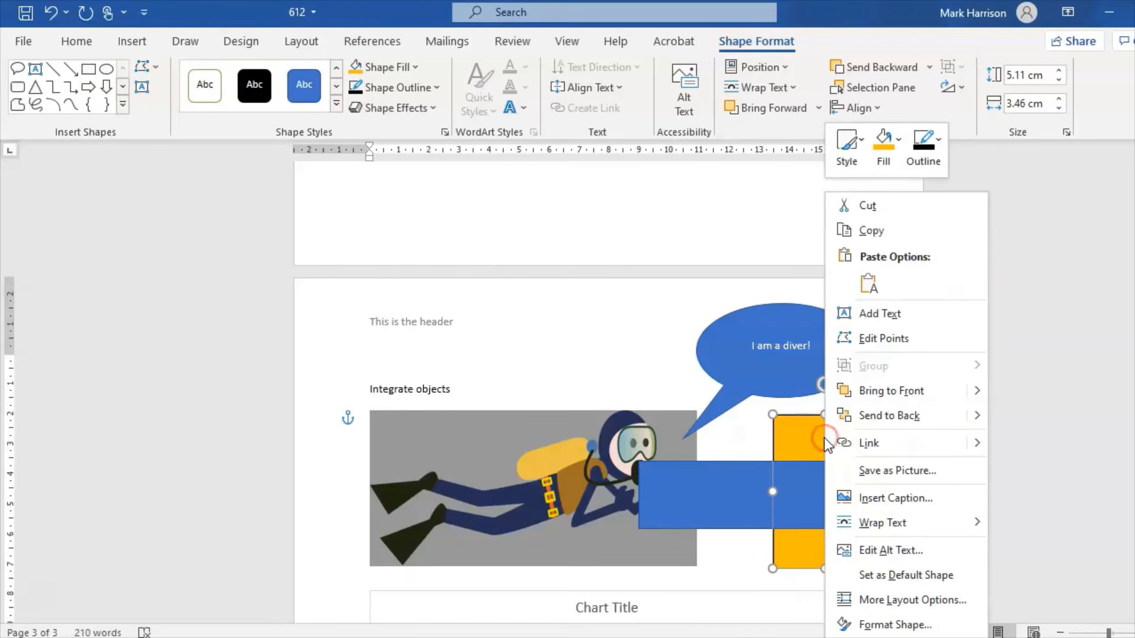
{"action": "left_click", "coordinate": [917, 392]}
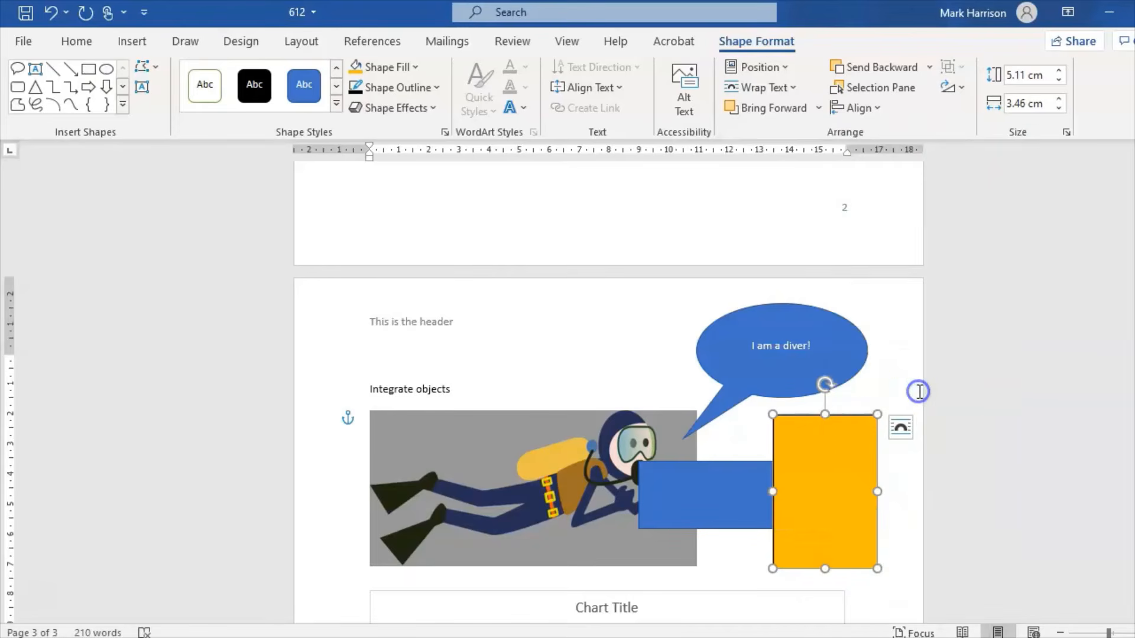
Bring the blue rectangle to the front, over the orange rectangle
{"action": "left_click", "coordinate": [712, 500]}
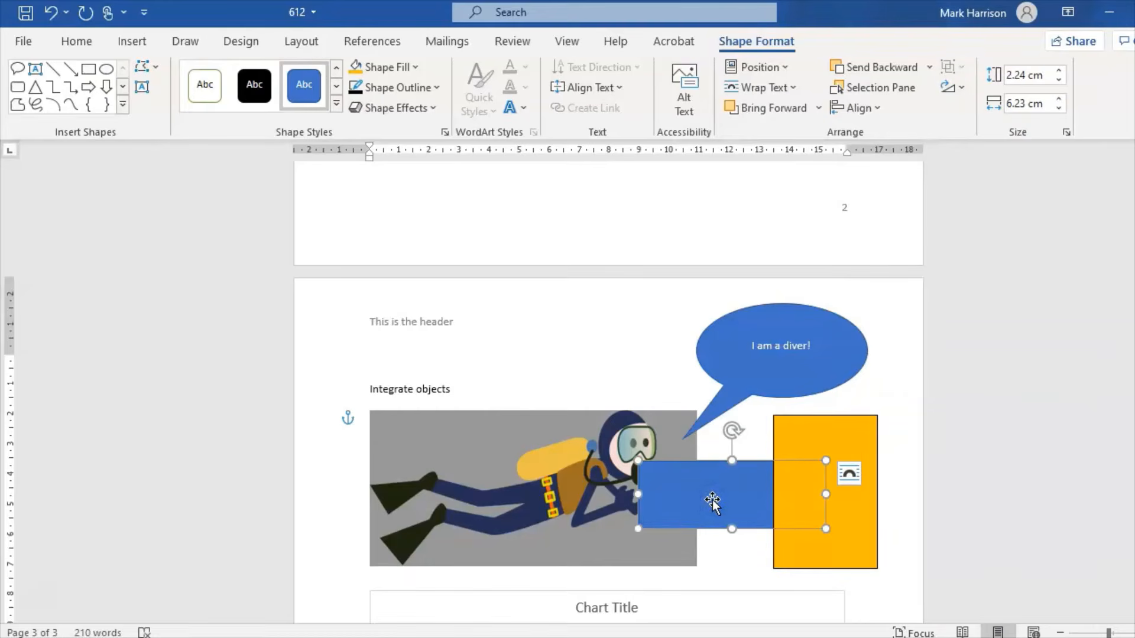
{"action": "right_click", "coordinate": [712, 500]}
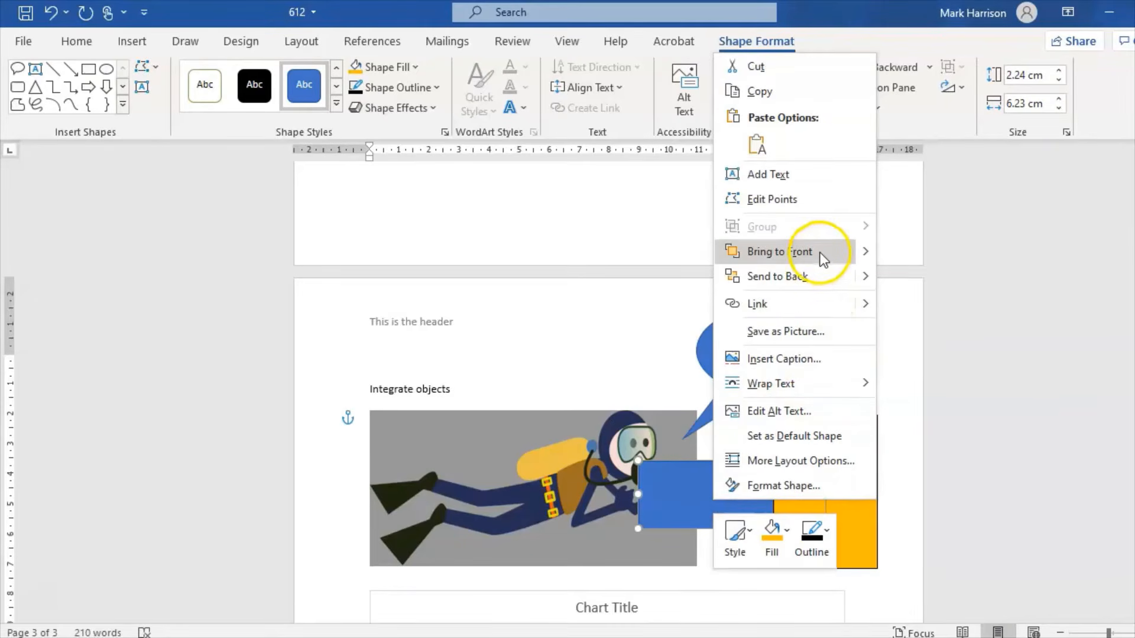
{"action": "left_click", "coordinate": [822, 258]}
Send the blue rectangle to the back, behind the orange rectangle
{"action": "right_click", "coordinate": [738, 499]}
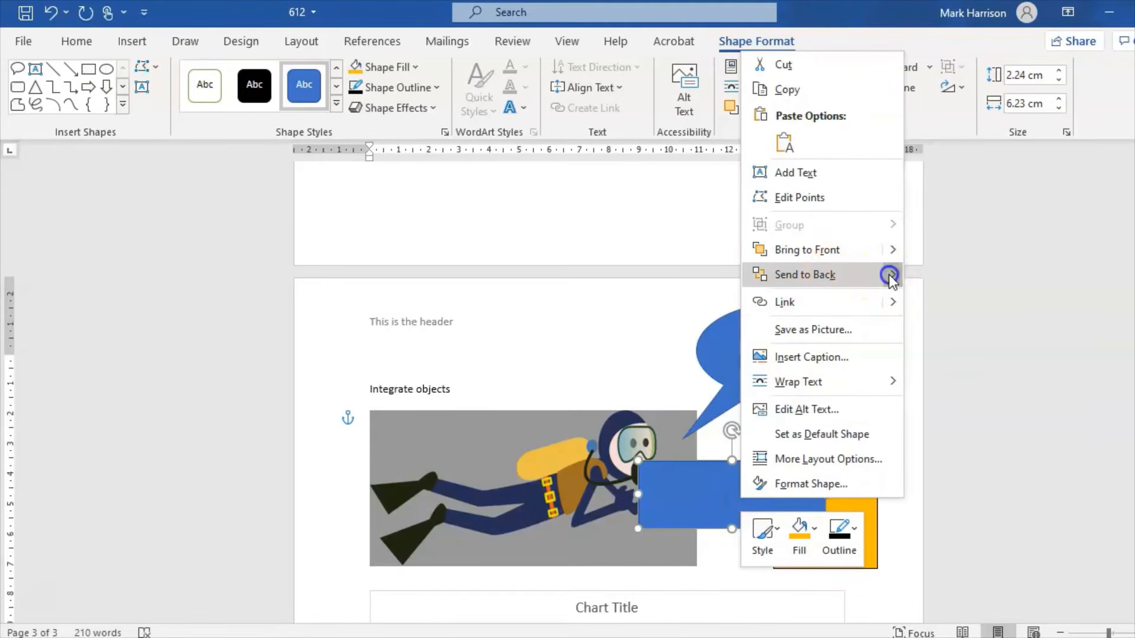
{"action": "mouse_move", "coordinate": [890, 275]}
{"action": "left_click", "coordinate": [932, 277]}
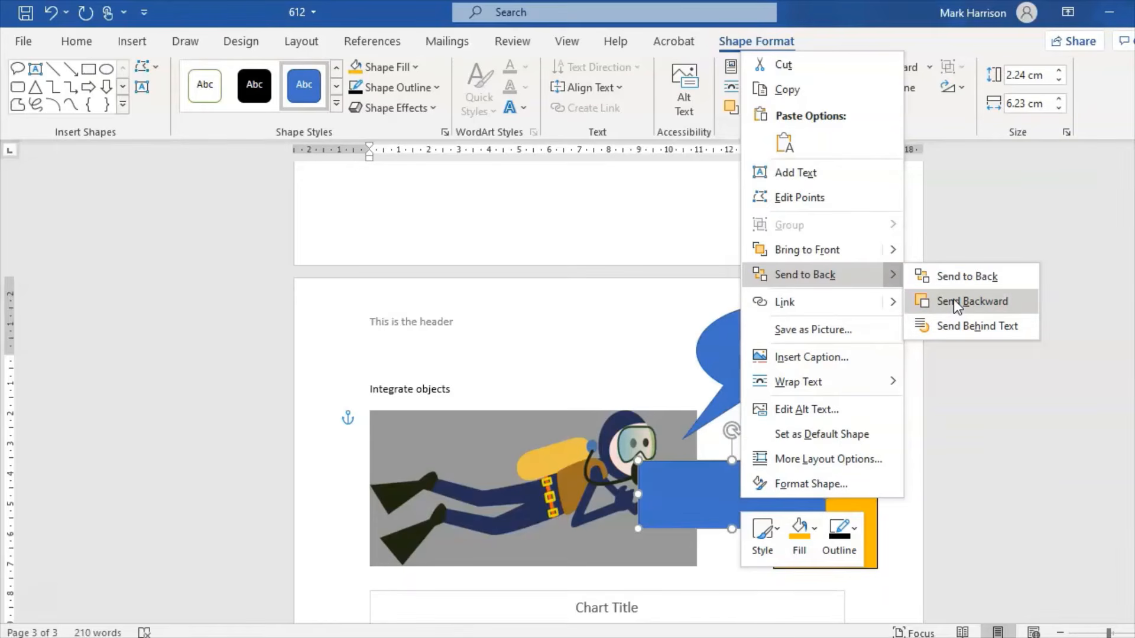
{"action": "left_click", "coordinate": [967, 283]}
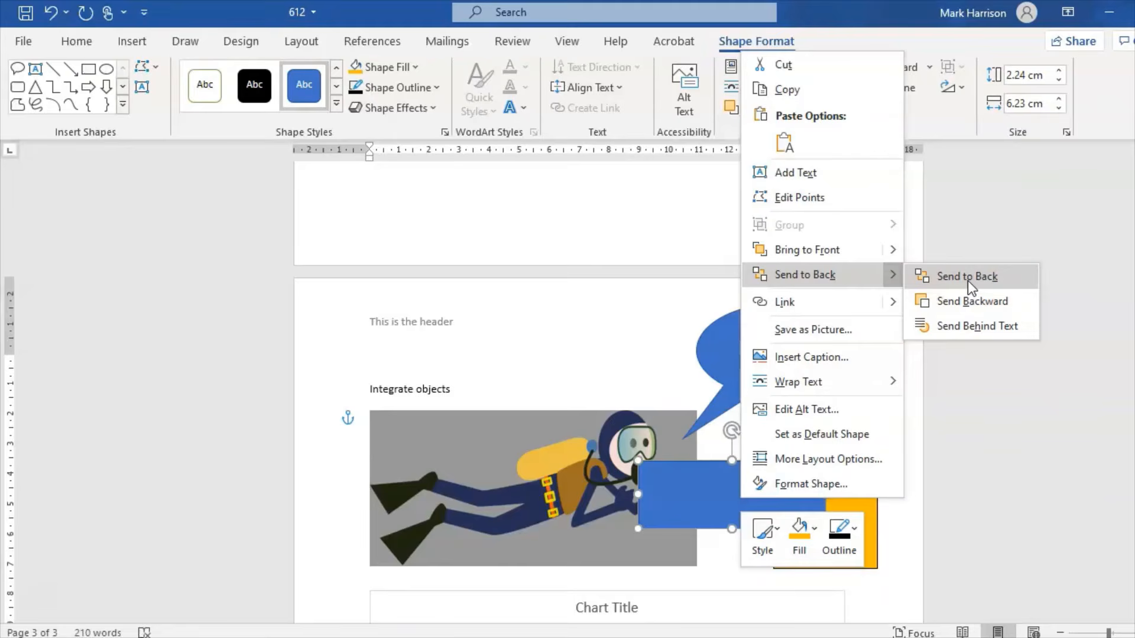
{"action": "left_click", "coordinate": [967, 282]}
View the bring-to-front options available for the orange rectangle without applying any
{"action": "left_click", "coordinate": [850, 533]}
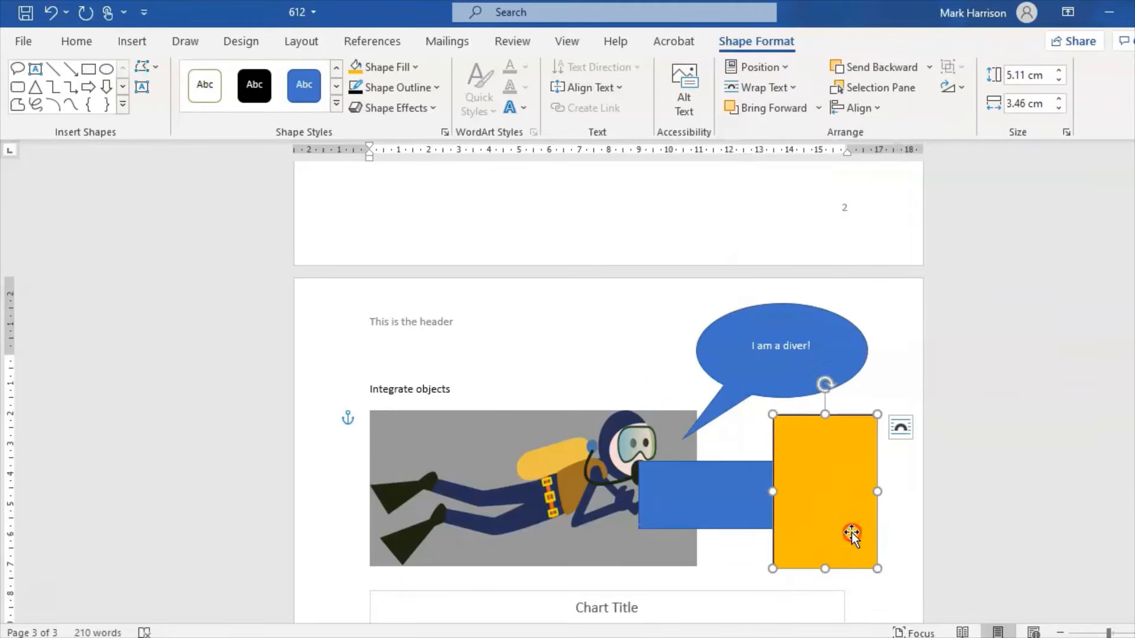
{"action": "right_click", "coordinate": [852, 534]}
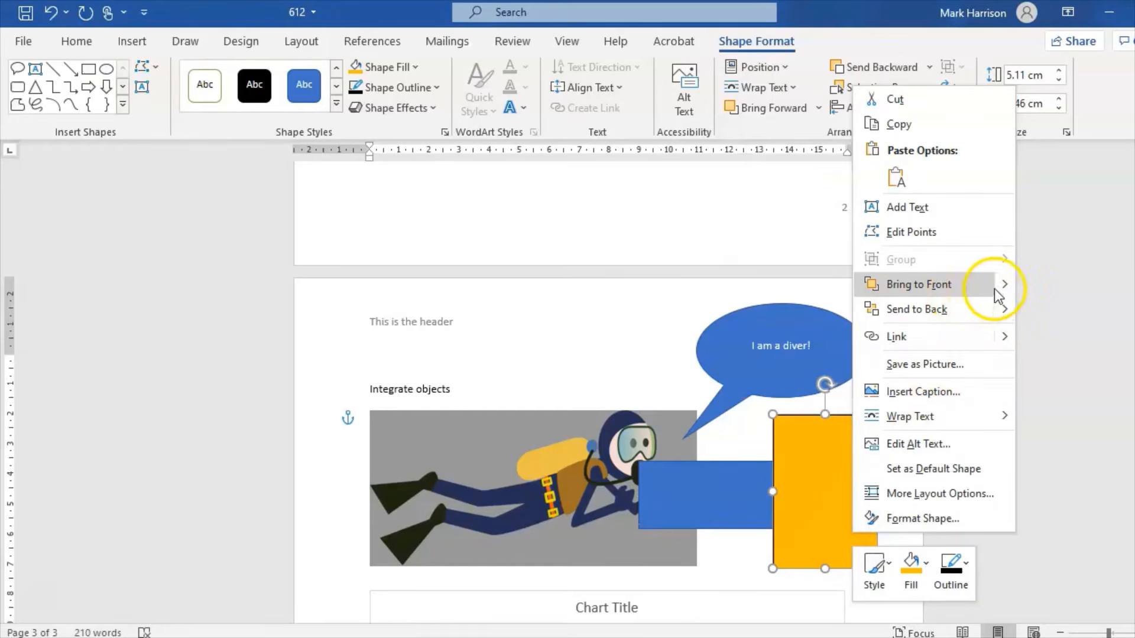
{"action": "mouse_move", "coordinate": [996, 289]}
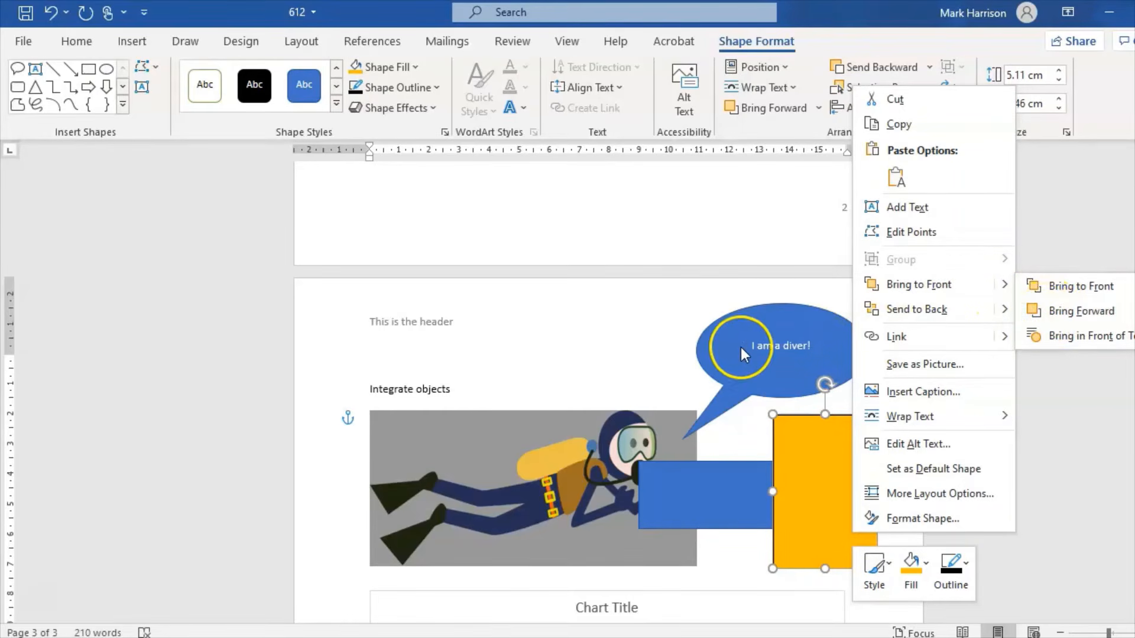
{"action": "left_click", "coordinate": [23, 602]}
Add the label "Text" inside the orange rectangle and left-align it
{"action": "left_click", "coordinate": [828, 491]}
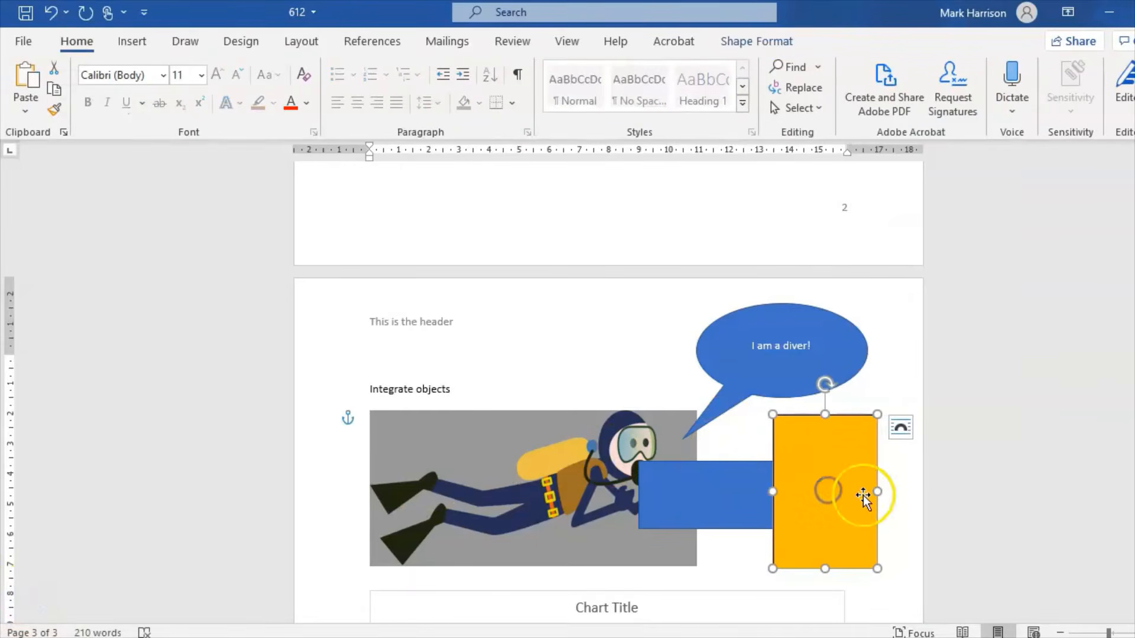
{"action": "right_click", "coordinate": [810, 487]}
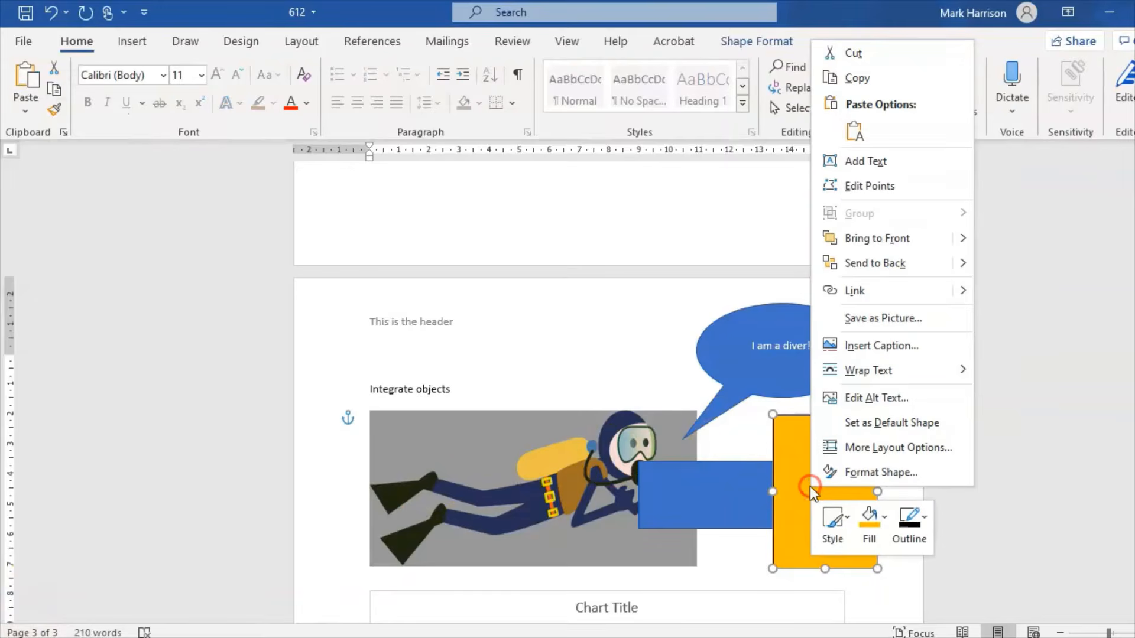
{"action": "left_click", "coordinate": [916, 167]}
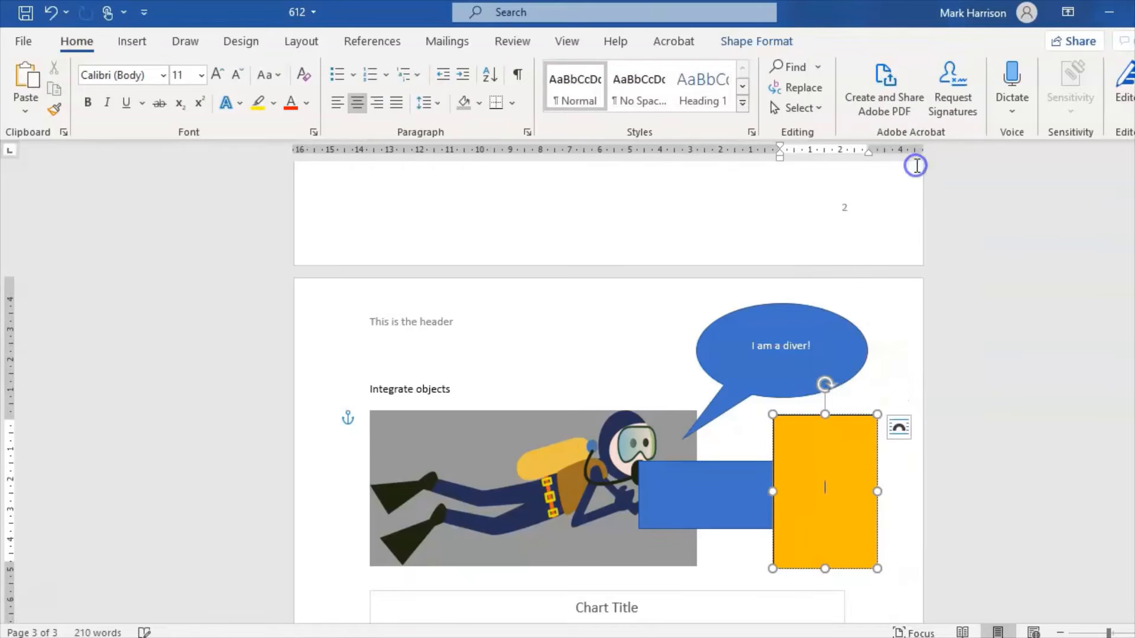
{"action": "type", "text": "Text"}
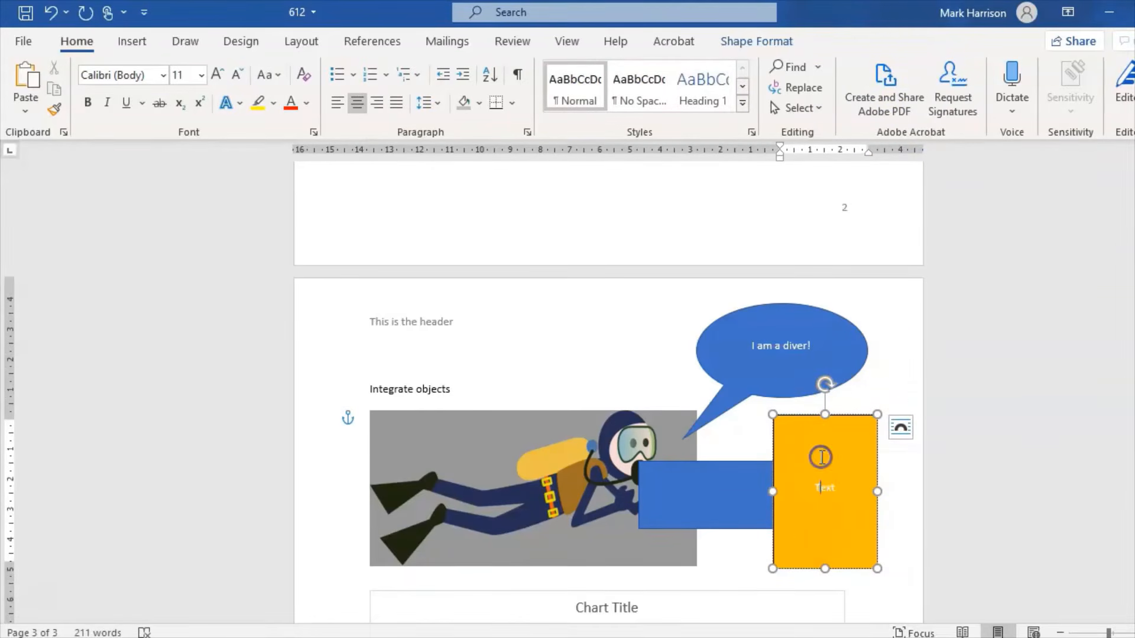
{"action": "left_click_drag", "start_coordinate": [854, 495], "coordinate": [793, 491]}
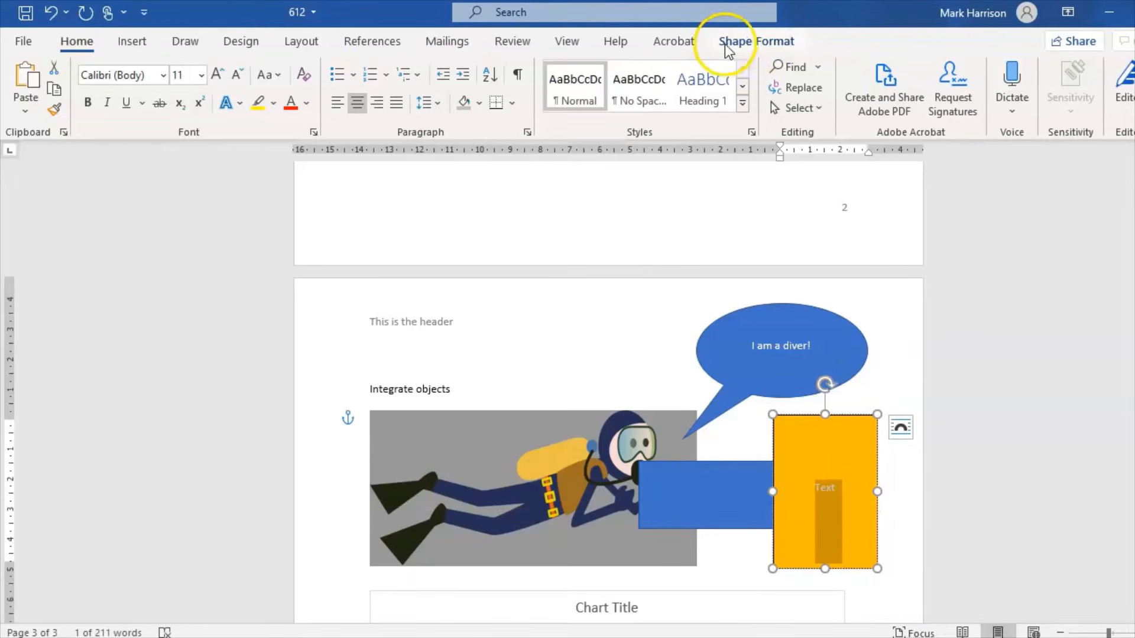
{"action": "left_click", "coordinate": [343, 107]}
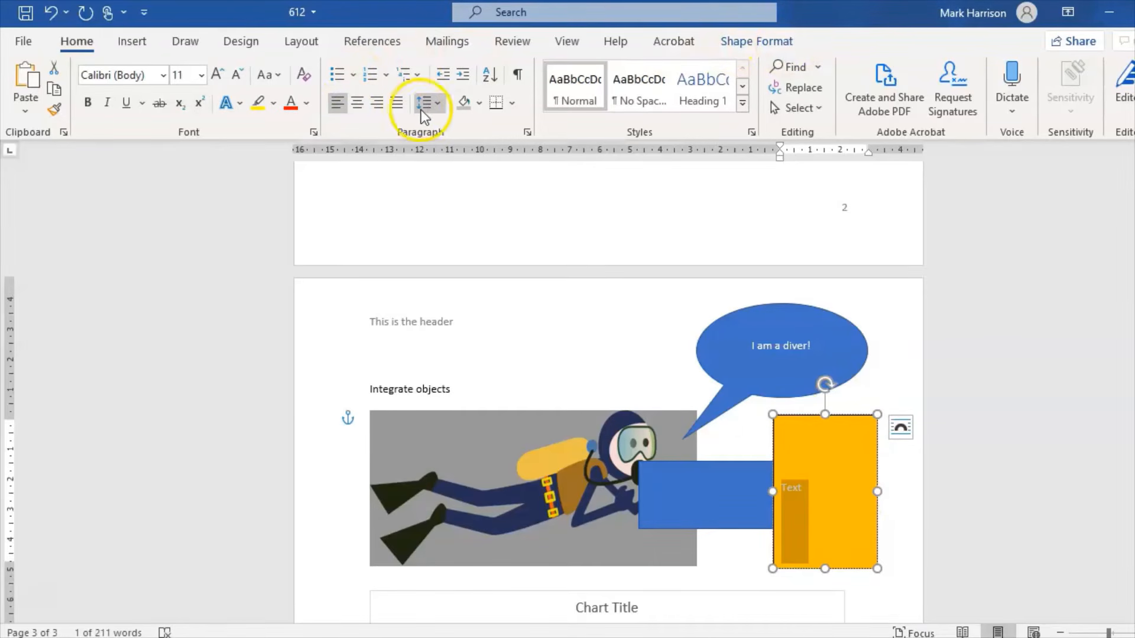
Review the alignment choices in the Paragraph settings for the orange rectangle's text without changing them
{"action": "left_click", "coordinate": [526, 132]}
{"action": "left_click_drag", "start_coordinate": [656, 87], "coordinate": [406, 72]}
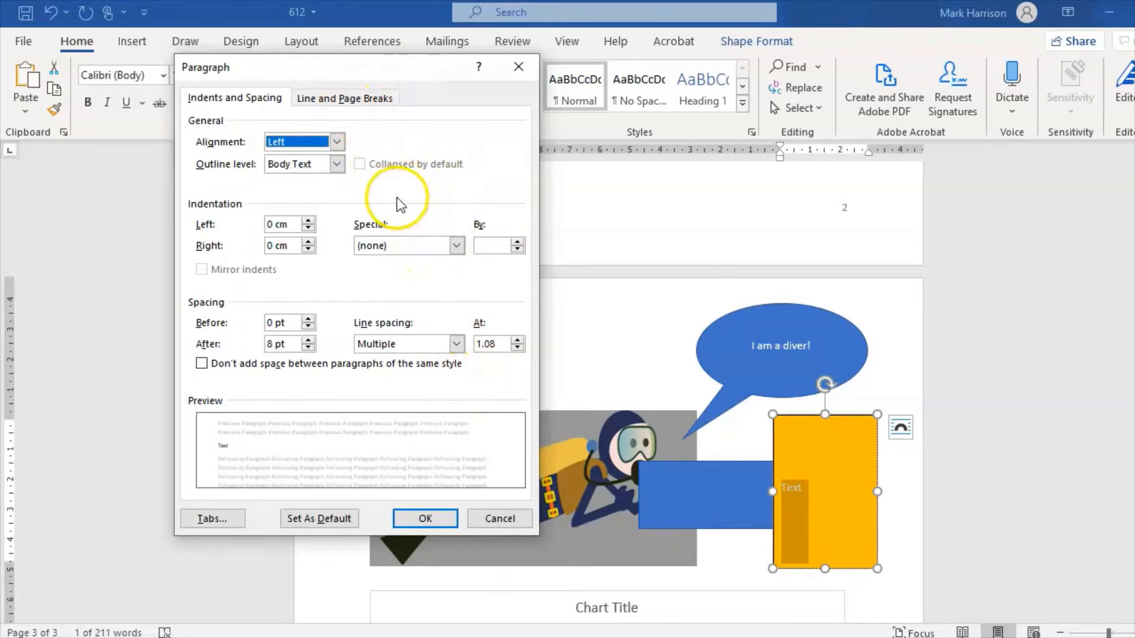
{"action": "left_click", "coordinate": [341, 137]}
{"action": "left_click", "coordinate": [418, 143]}
{"action": "left_click", "coordinate": [347, 137]}
{"action": "left_click", "coordinate": [388, 133]}
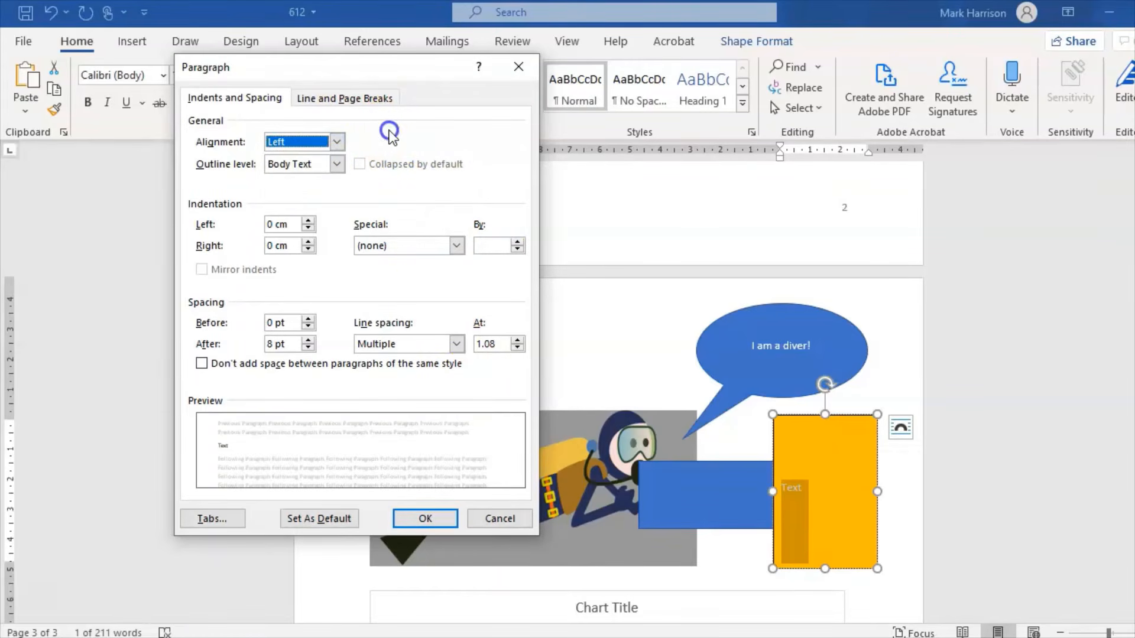
{"action": "left_click", "coordinate": [46, 594]}
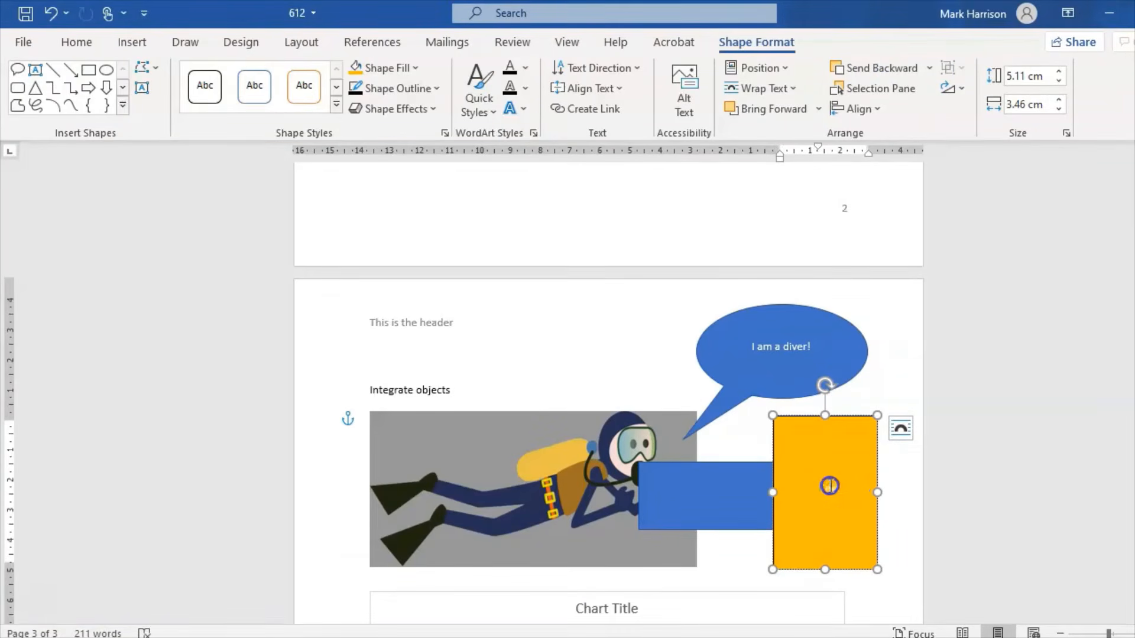
Align the text vertically to the top of the orange rectangle
{"action": "left_click_drag", "start_coordinate": [819, 487], "coordinate": [854, 490]}
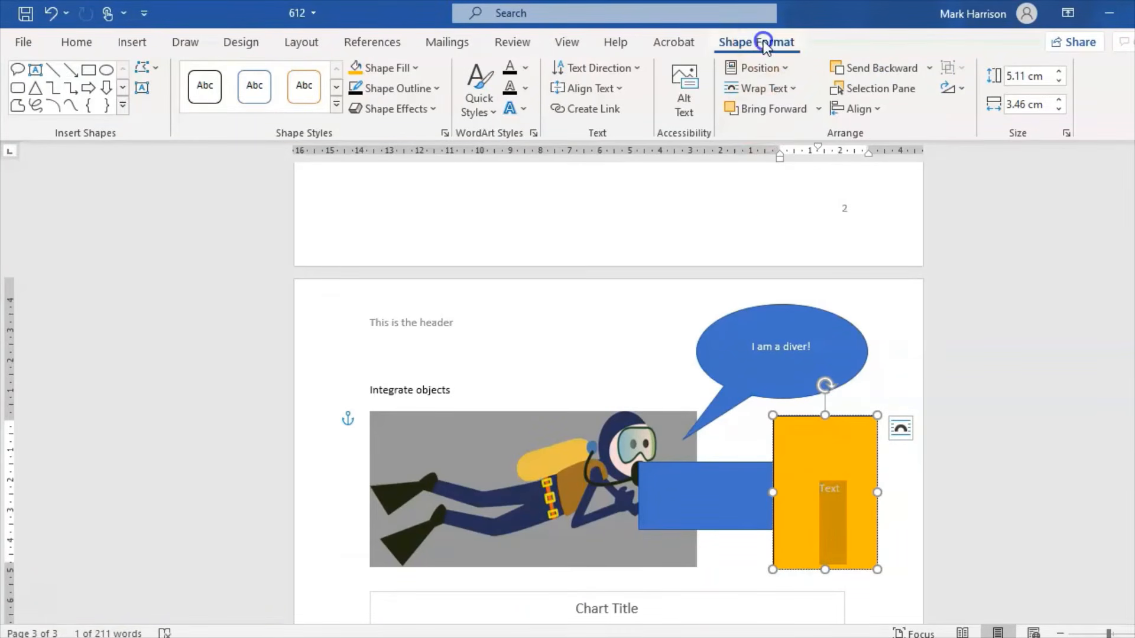
{"action": "left_click", "coordinate": [612, 91]}
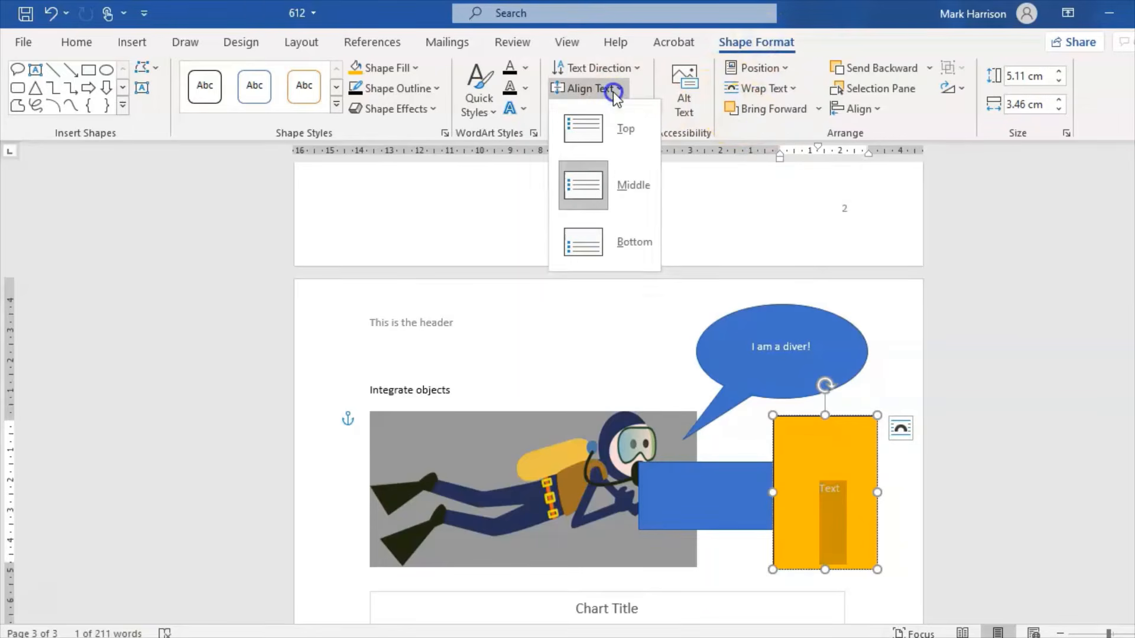
{"action": "left_click", "coordinate": [594, 124]}
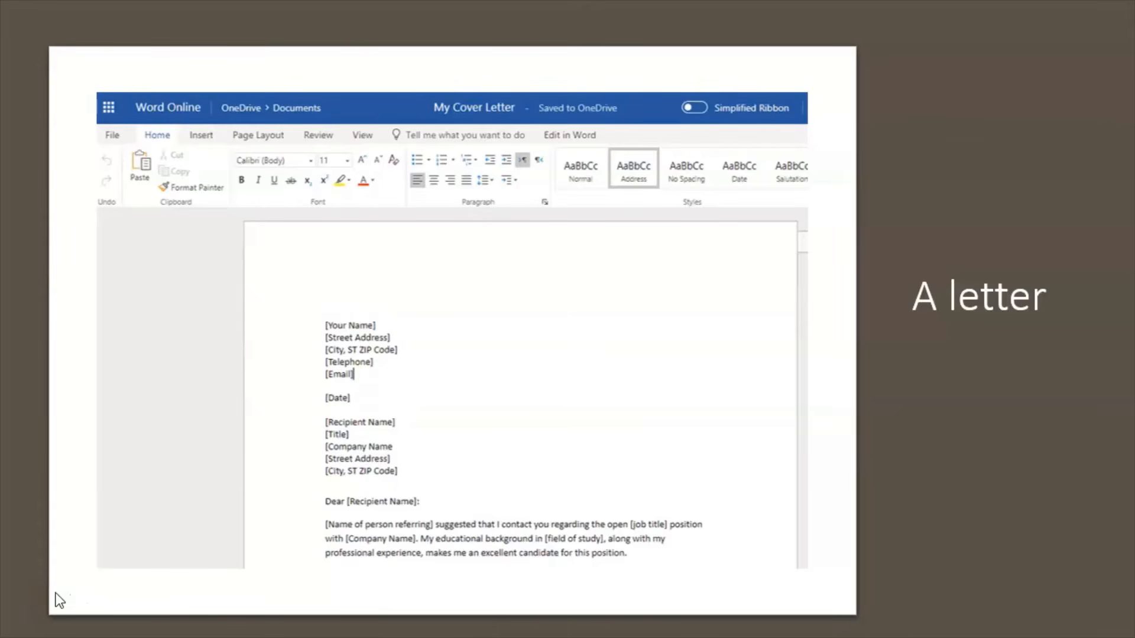
{"action": "left_click", "coordinate": [55, 593]}
{"action": "key", "text": "Right"}
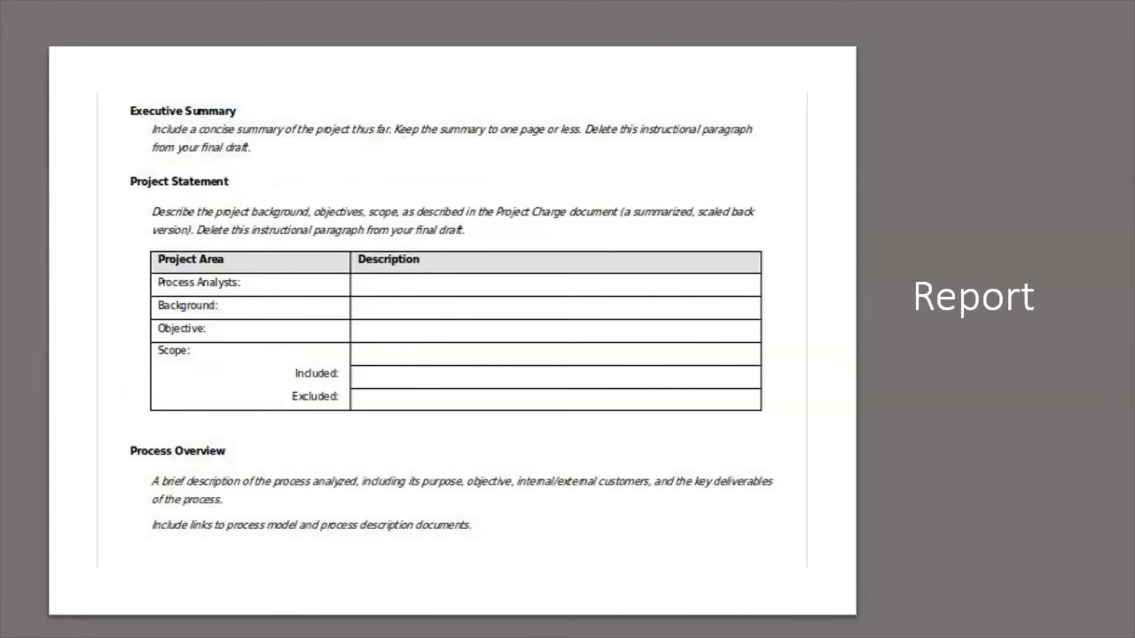
{"action": "key", "text": "Right"}
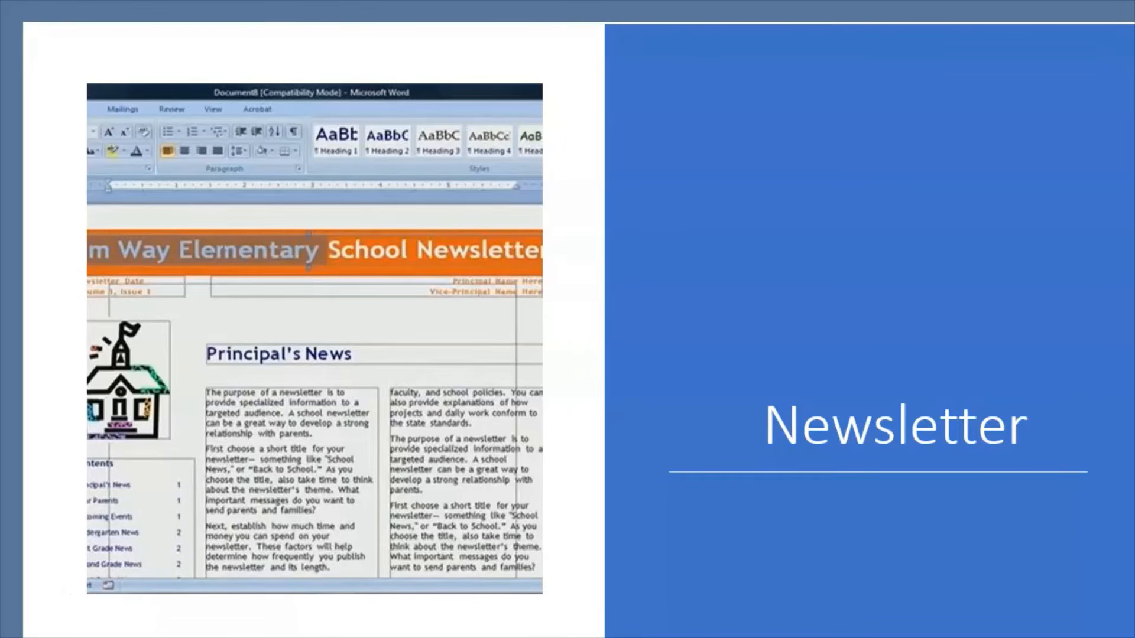
Switch to the blank Word document and set its page layout to two columns
{"action": "key", "text": "alt+Tab"}
{"action": "key", "text": "alt+Tab"}
{"action": "key", "text": "alt+Tab"}
{"action": "key", "text": "alt+Tab"}
{"action": "key", "text": "alt+Tab"}
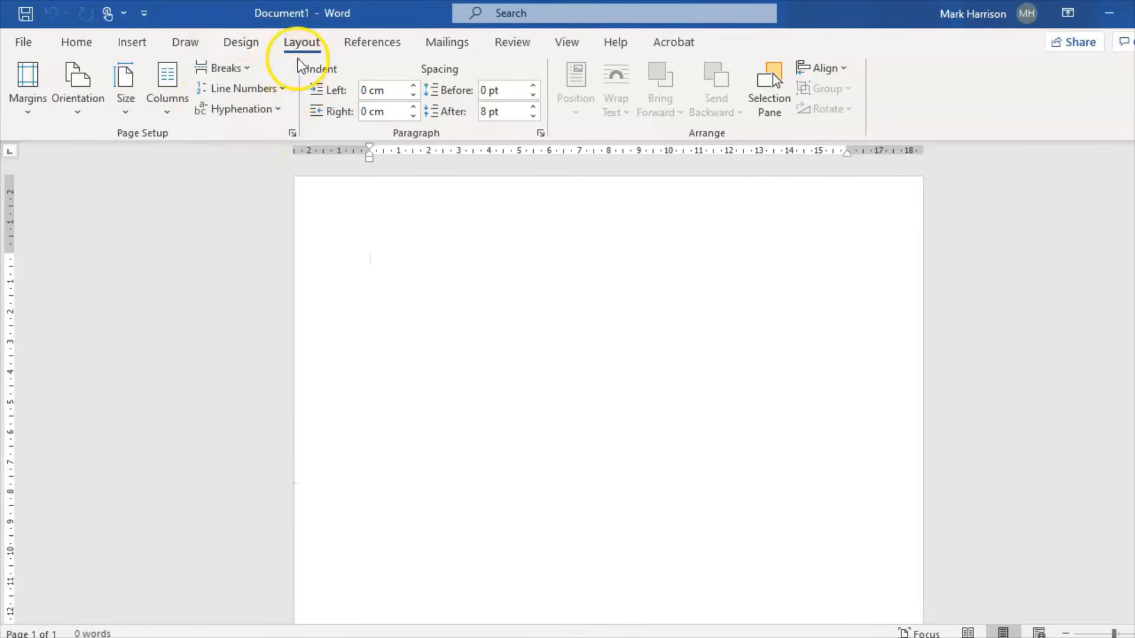
{"action": "left_click", "coordinate": [168, 110]}
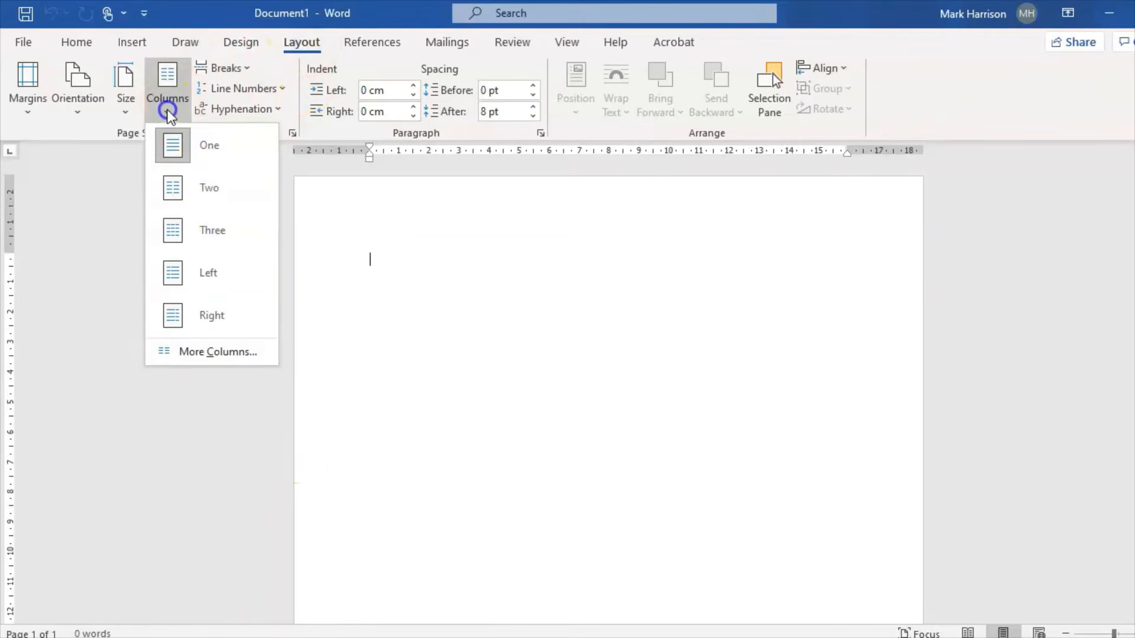
{"action": "left_click", "coordinate": [211, 199]}
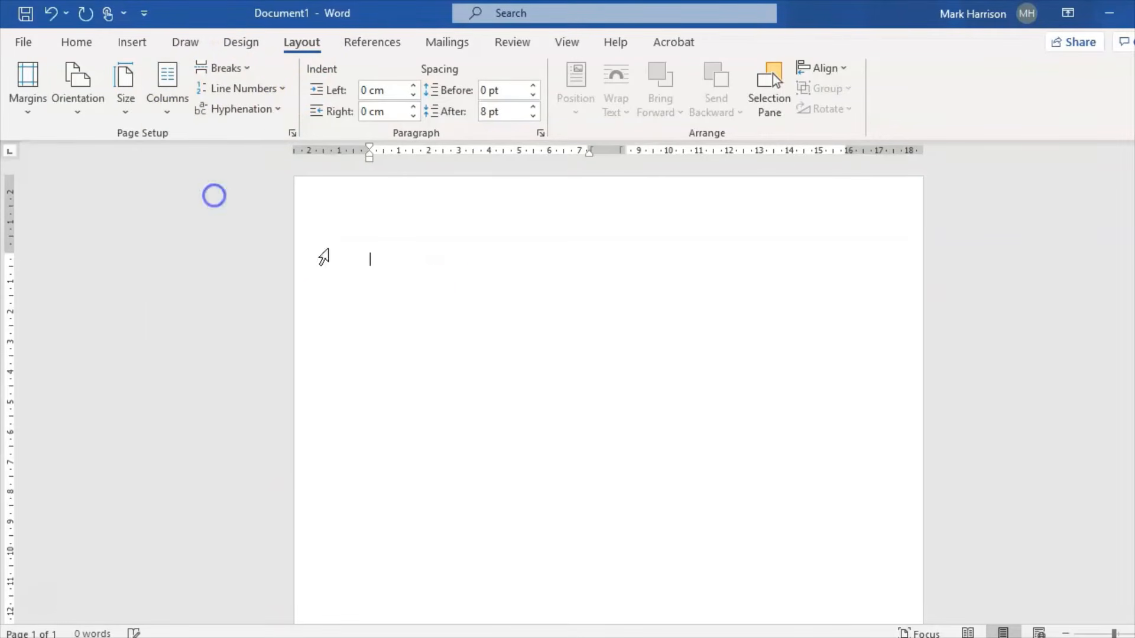
Fill the first column with a long run of the letter j followed by blank lines until the cursor reaches the second column
{"action": "type", "text": "jjjjjjjjjjjjjjjjjjjjjjjjjjjjjjjjjjjjjjjjjjjjjjjjjjjjjjjjjjjjjjjjjjjjjjjjj"}
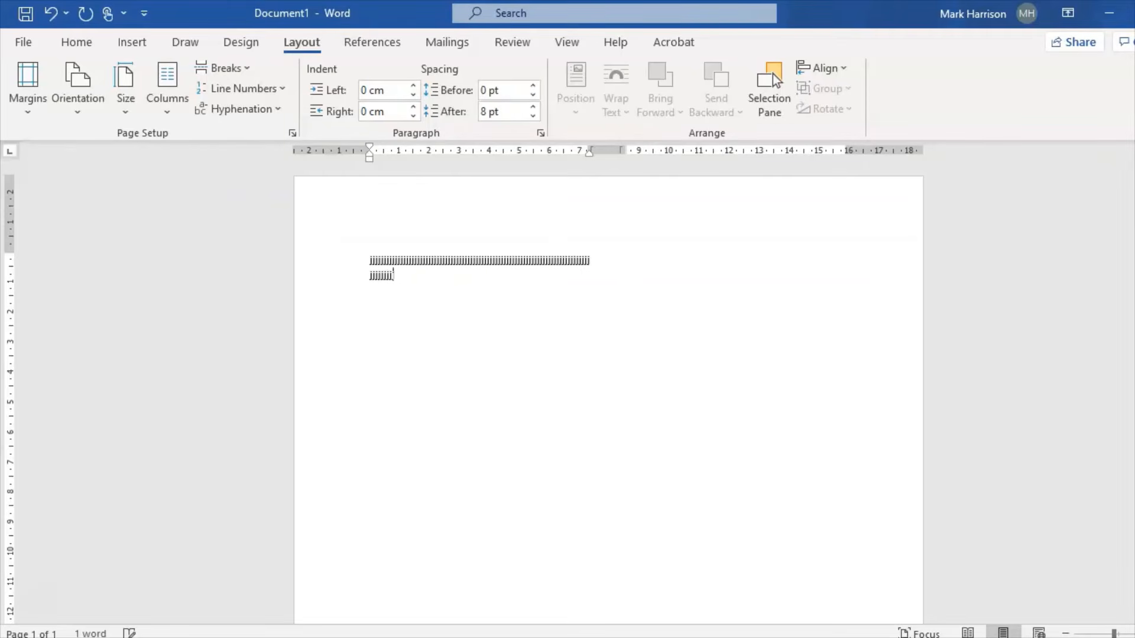
{"action": "type", "text": "jjjjjjjjjjjjjjjjjjjjjjjjjjjjjjjjjjjjjjjjjjjjj"}
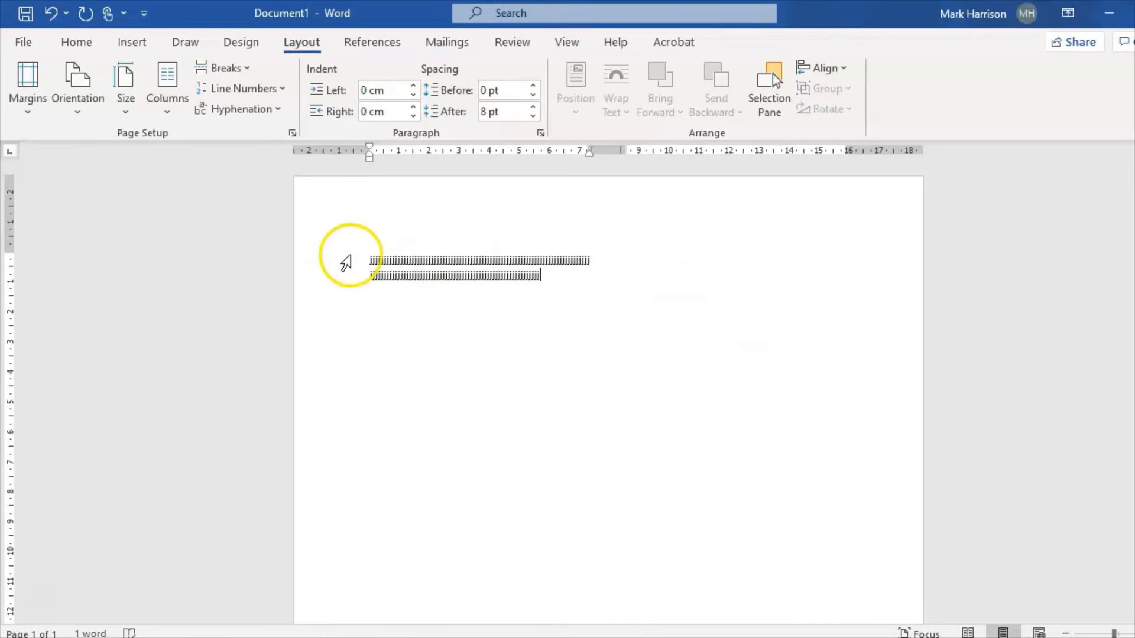
{"action": "left_click", "coordinate": [598, 278]}
{"action": "key", "text": "Return"}
{"action": "key", "text": "Return"}
{"action": "key", "text": "Return"}
{"action": "key", "text": "Return"}
{"action": "key", "text": "Return"}
{"action": "key", "text": "Return"}
{"action": "key", "text": "Return"}
{"action": "key", "text": "Return"}
{"action": "key", "text": "Return"}
{"action": "key", "text": "Return"}
{"action": "key", "text": "Return"}
{"action": "key", "text": "Return"}
{"action": "key", "text": "Return"}
{"action": "key", "text": "Return"}
{"action": "key", "text": "Return"}
{"action": "key", "text": "Return"}
{"action": "key", "text": "Return"}
{"action": "key", "text": "Return"}
{"action": "key", "text": "Return"}
{"action": "key", "text": "Return"}
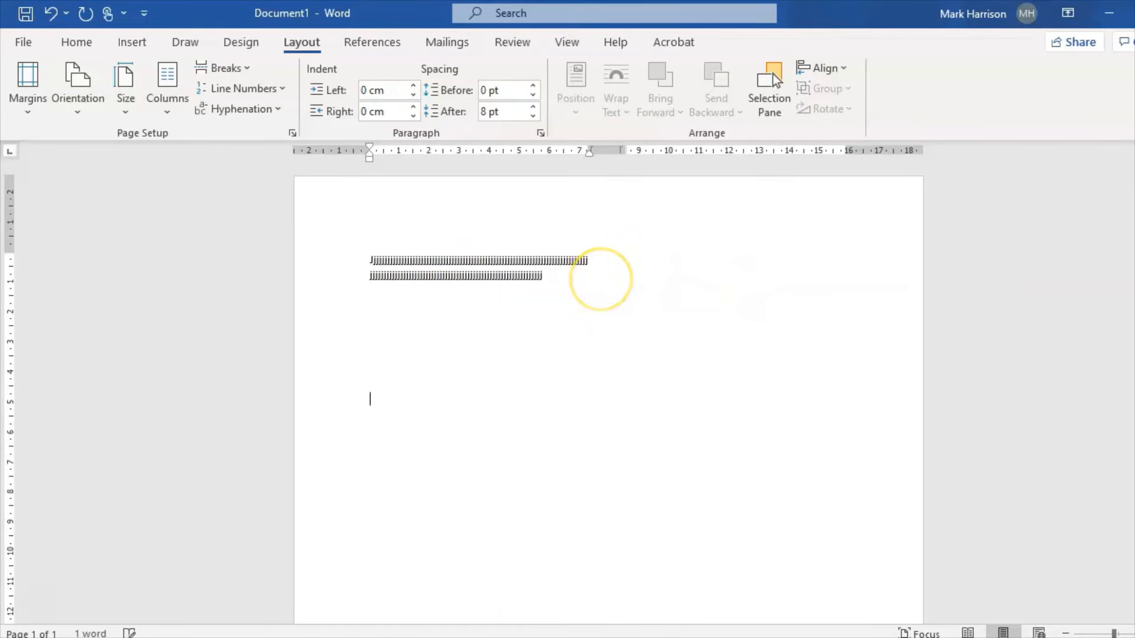
{"action": "key", "text": "Return"}
{"action": "key", "text": "Return"}
{"action": "key", "text": "Return"}
{"action": "key", "text": "Return"}
{"action": "key", "text": "Return"}
{"action": "key", "text": "Return"}
{"action": "key", "text": "Return"}
{"action": "key", "text": "Return"}
{"action": "key", "text": "Return"}
{"action": "key", "text": "Return"}
{"action": "key", "text": "Return"}
{"action": "key", "text": "Return"}
{"action": "key", "text": "Return"}
{"action": "key", "text": "Return"}
{"action": "key", "text": "Return"}
{"action": "key", "text": "Return"}
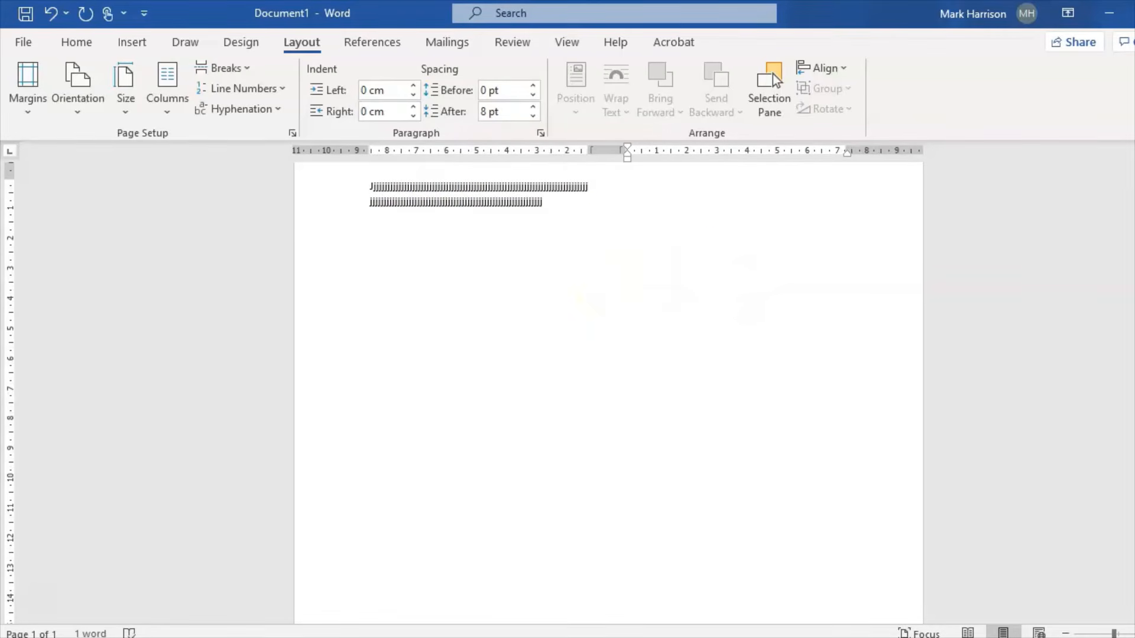
{"action": "key", "text": "BackSpace"}
{"action": "key", "text": "BackSpace"}
{"action": "key", "text": "BackSpace"}
{"action": "key", "text": "BackSpace"}
{"action": "key", "text": "BackSpace"}
{"action": "key", "text": "BackSpace"}
{"action": "key", "text": "BackSpace"}
{"action": "key", "text": "BackSpace"}
{"action": "key", "text": "BackSpace"}
{"action": "key", "text": "BackSpace"}
{"action": "key", "text": "BackSpace"}
{"action": "key", "text": "BackSpace"}
{"action": "key", "text": "BackSpace"}
{"action": "key", "text": "BackSpace"}
{"action": "key", "text": "BackSpace"}
{"action": "key", "text": "BackSpace"}
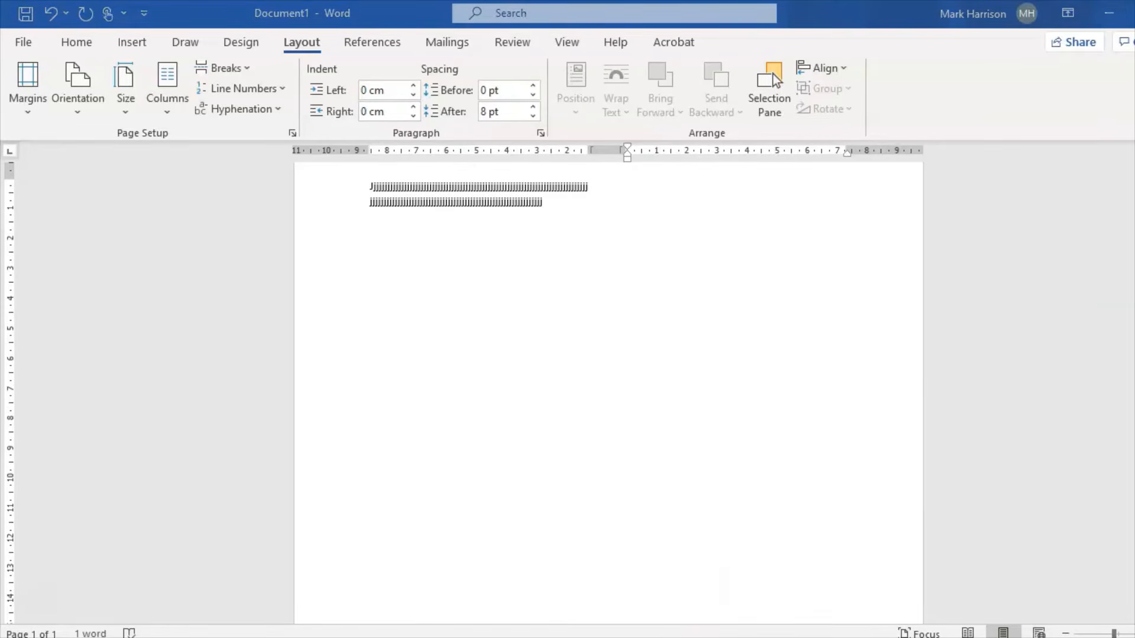
{"action": "mouse_move", "coordinate": [628, 636]}
{"action": "left_click", "coordinate": [751, 561]}
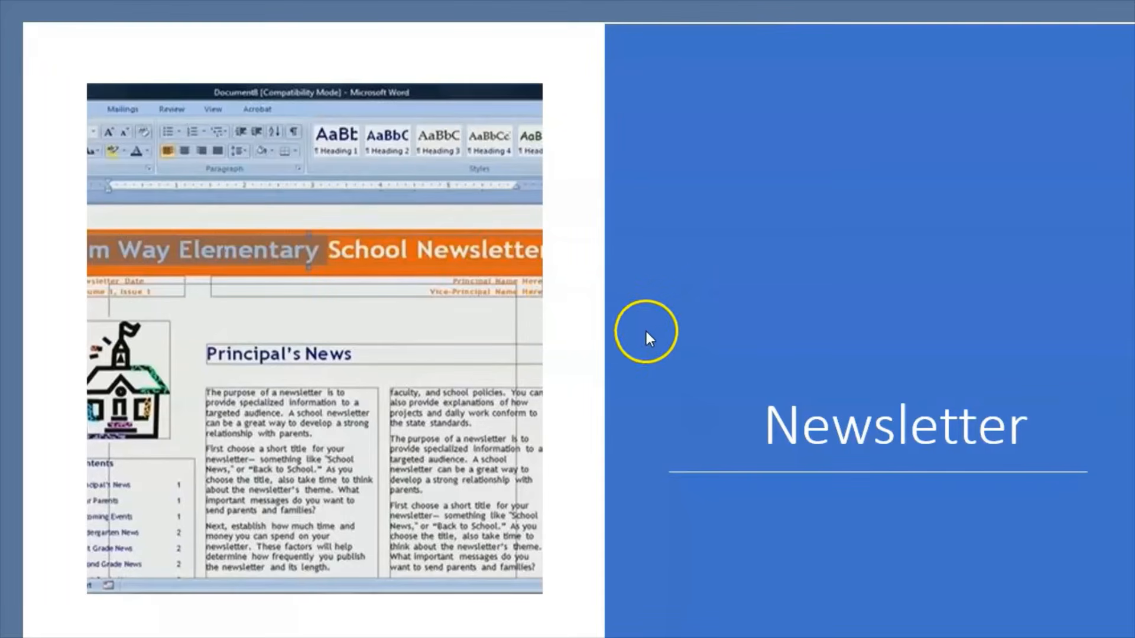
{"action": "left_click", "coordinate": [573, 334]}
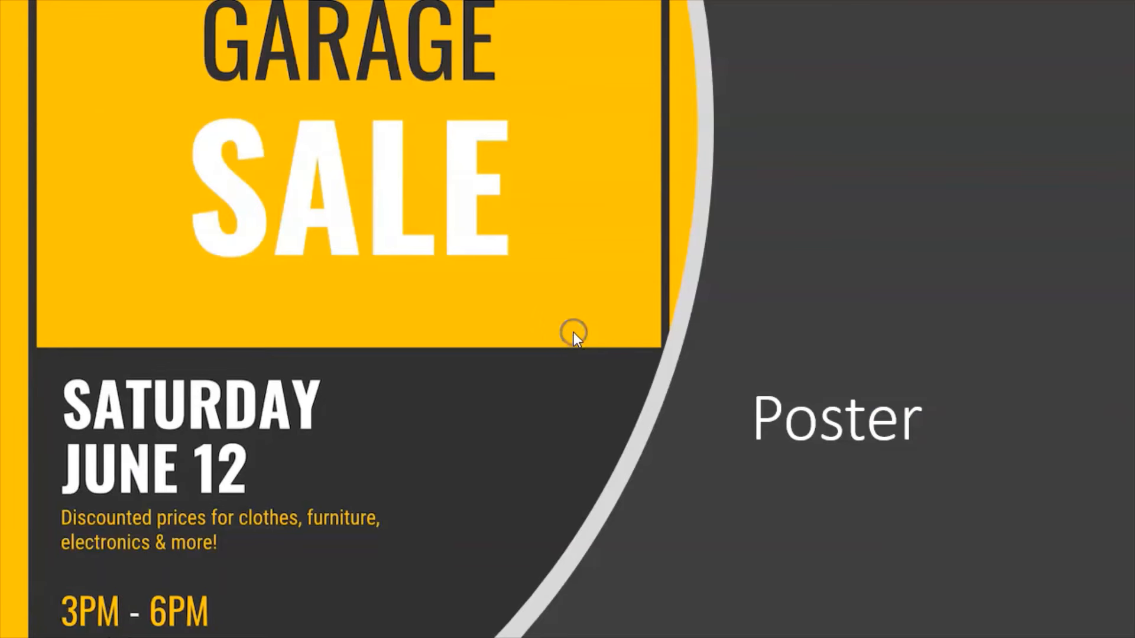
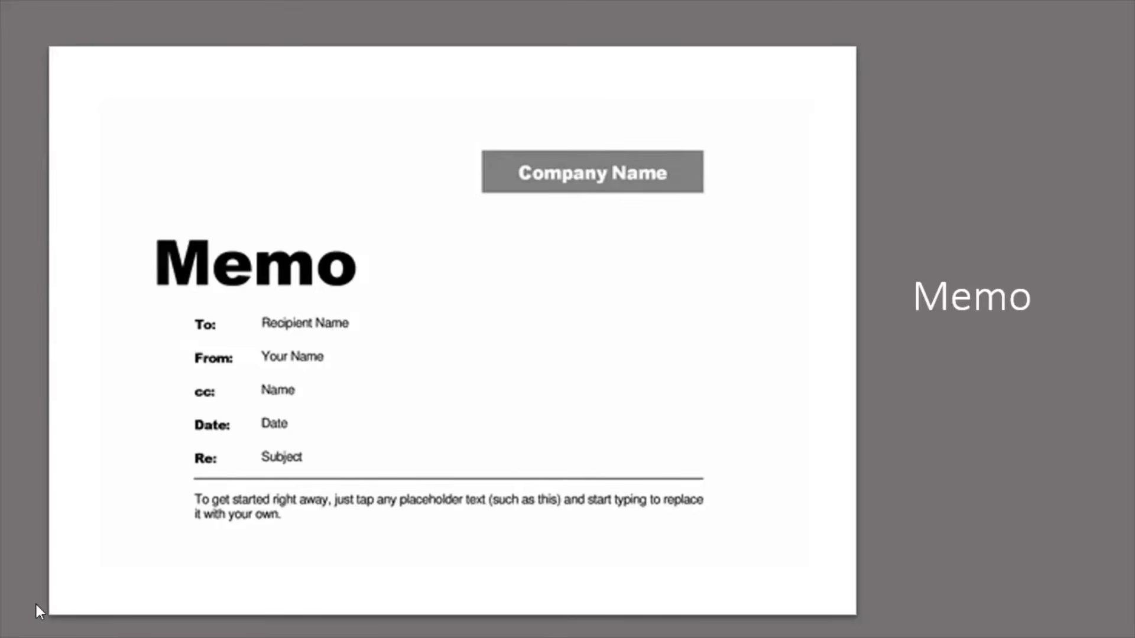
{"action": "left_click", "coordinate": [37, 606]}
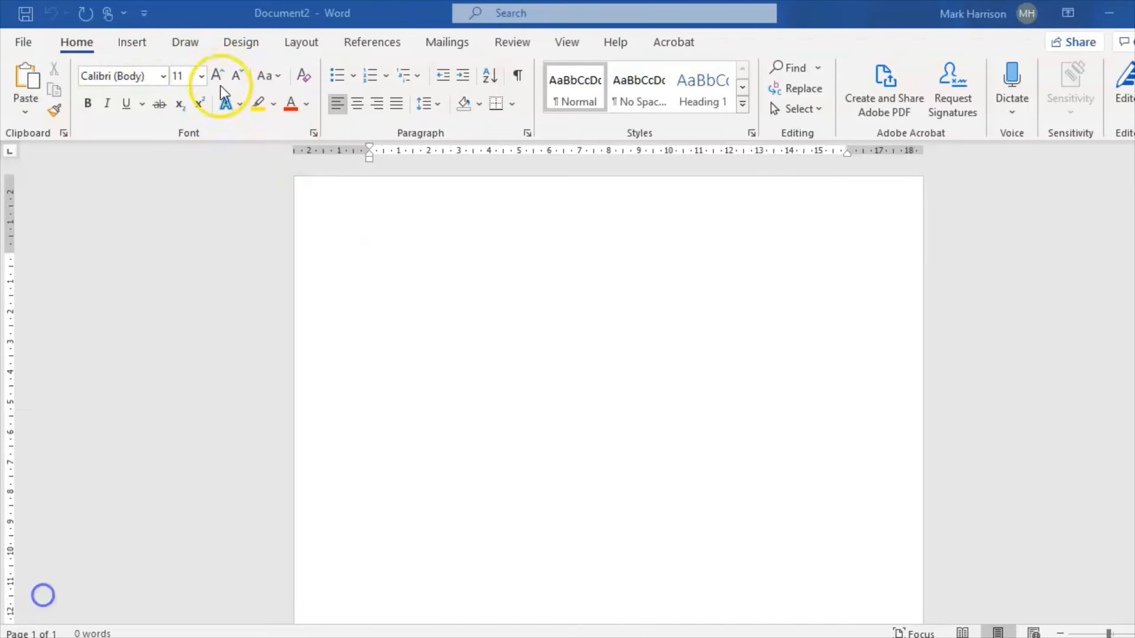
Insert the current date into the blank document in the format "Tuesday, 03 November 2020", without automatic updating
{"action": "left_click", "coordinate": [140, 45]}
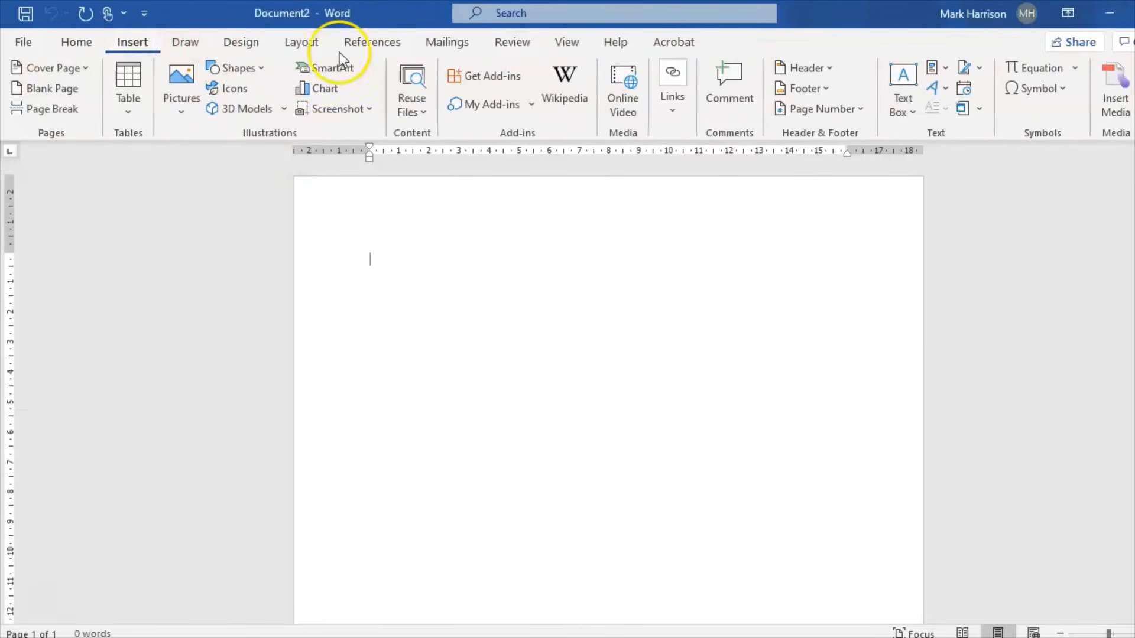
{"action": "left_click", "coordinate": [965, 92]}
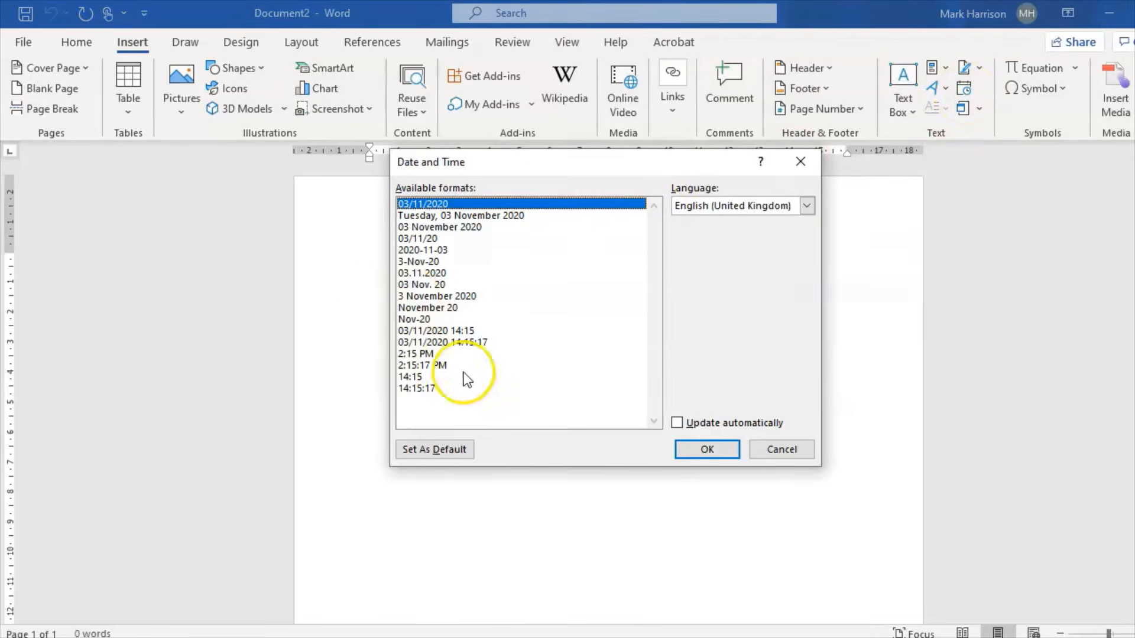
{"action": "left_click", "coordinate": [476, 217]}
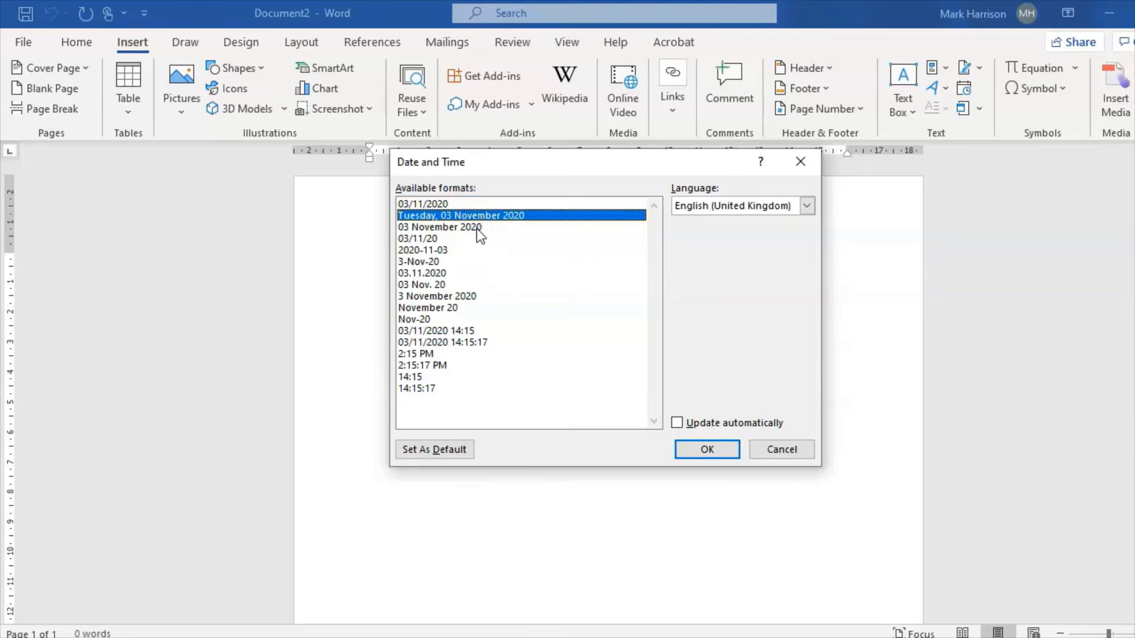
{"action": "left_click", "coordinate": [730, 451]}
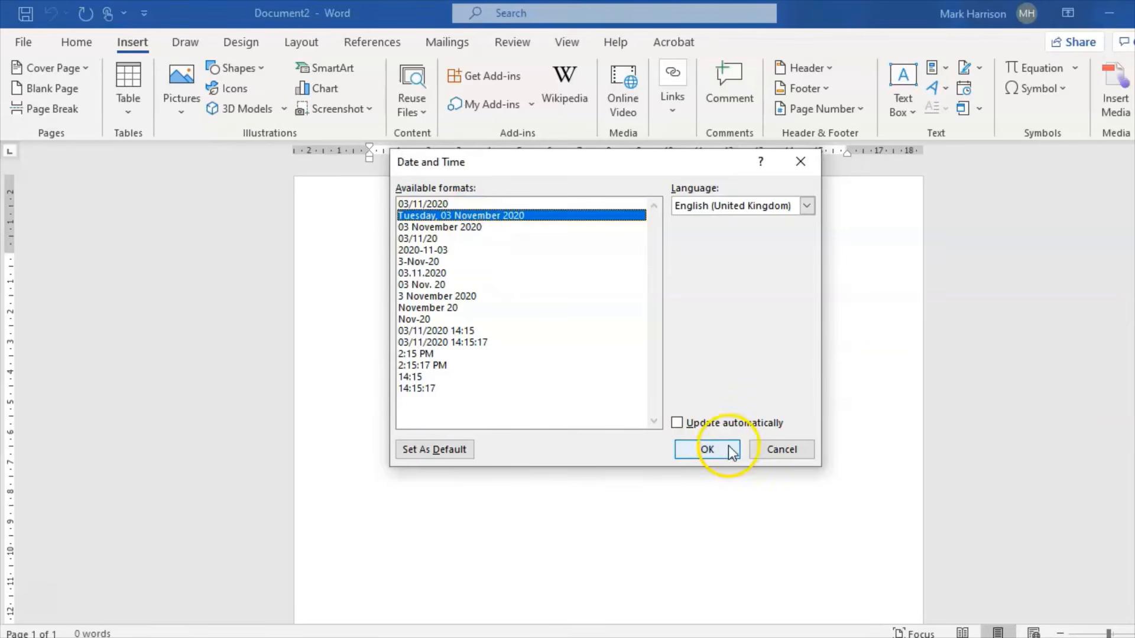
{"action": "left_click", "coordinate": [693, 449]}
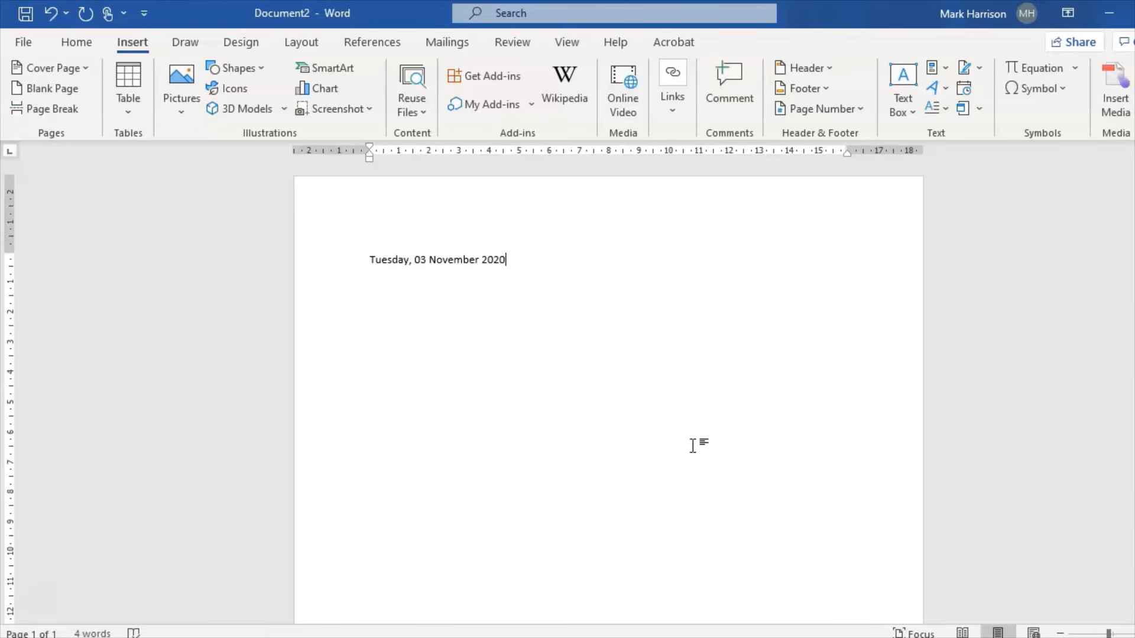
Open the page header for editing, view the sources for inserting a picture there, and close the header
{"action": "left_click", "coordinate": [363, 257]}
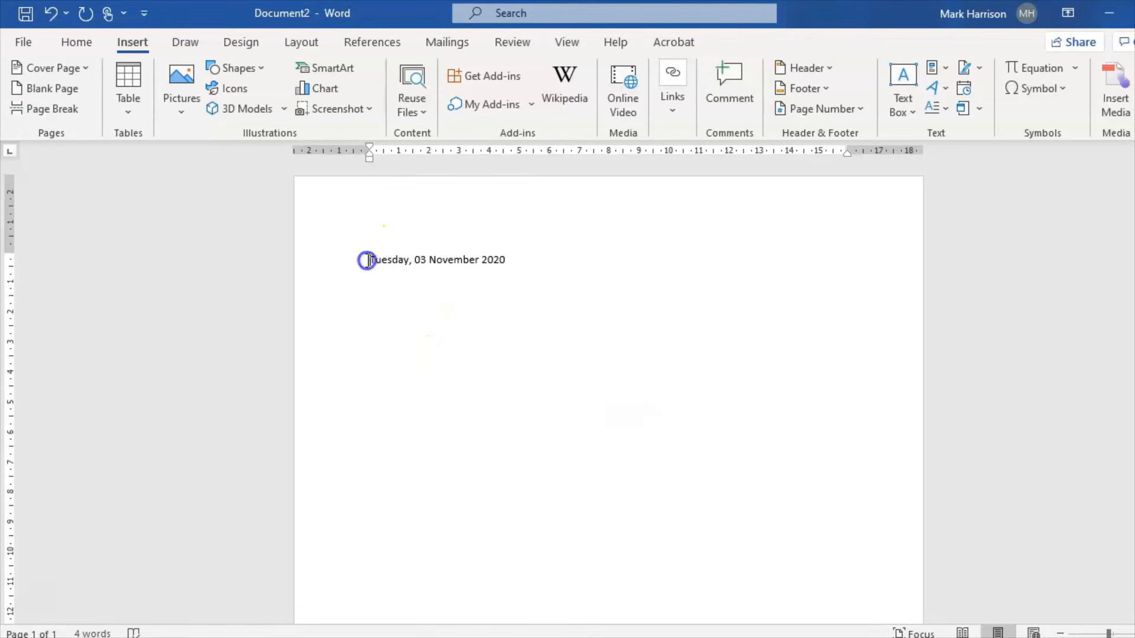
{"action": "double_click", "coordinate": [356, 202]}
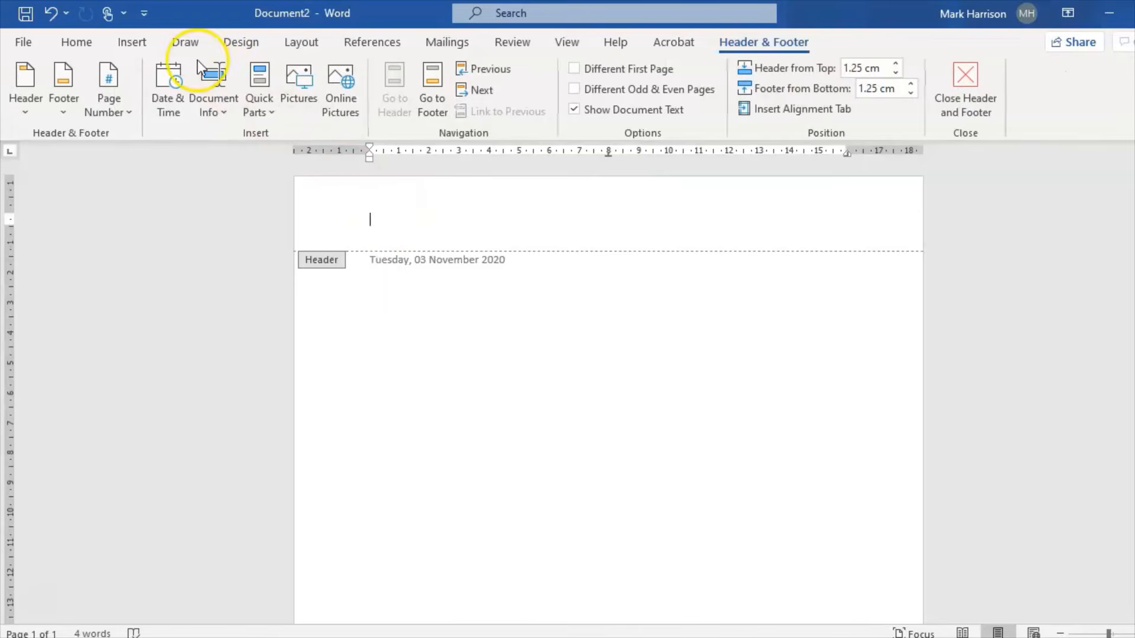
{"action": "left_click", "coordinate": [134, 41]}
{"action": "left_click", "coordinate": [193, 120]}
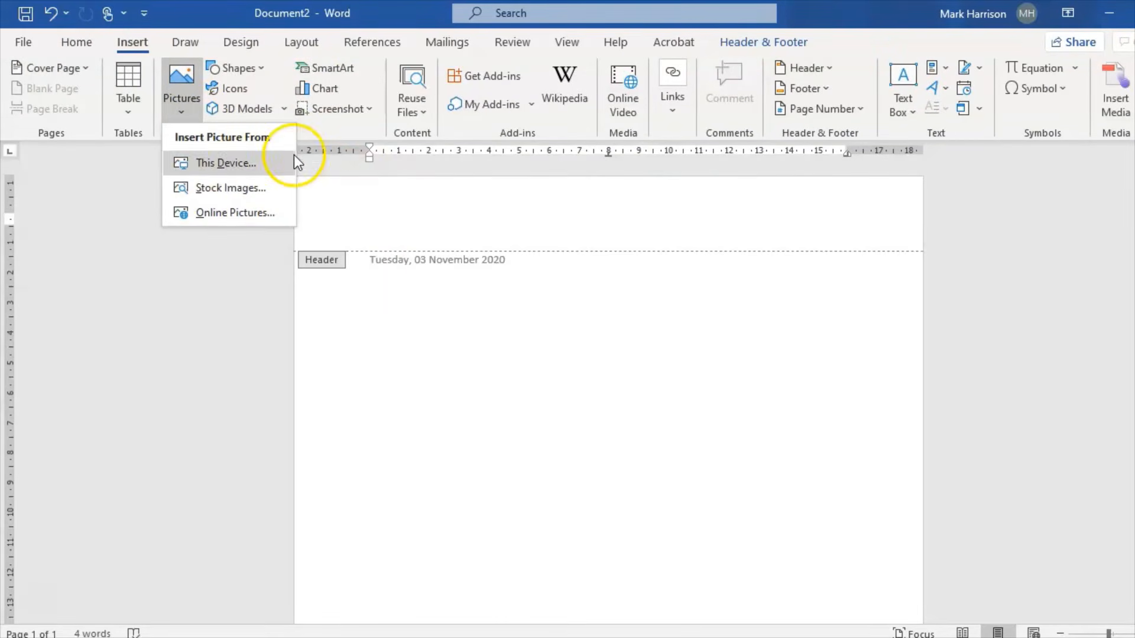
{"action": "left_click", "coordinate": [337, 181]}
{"action": "left_click", "coordinate": [778, 42]}
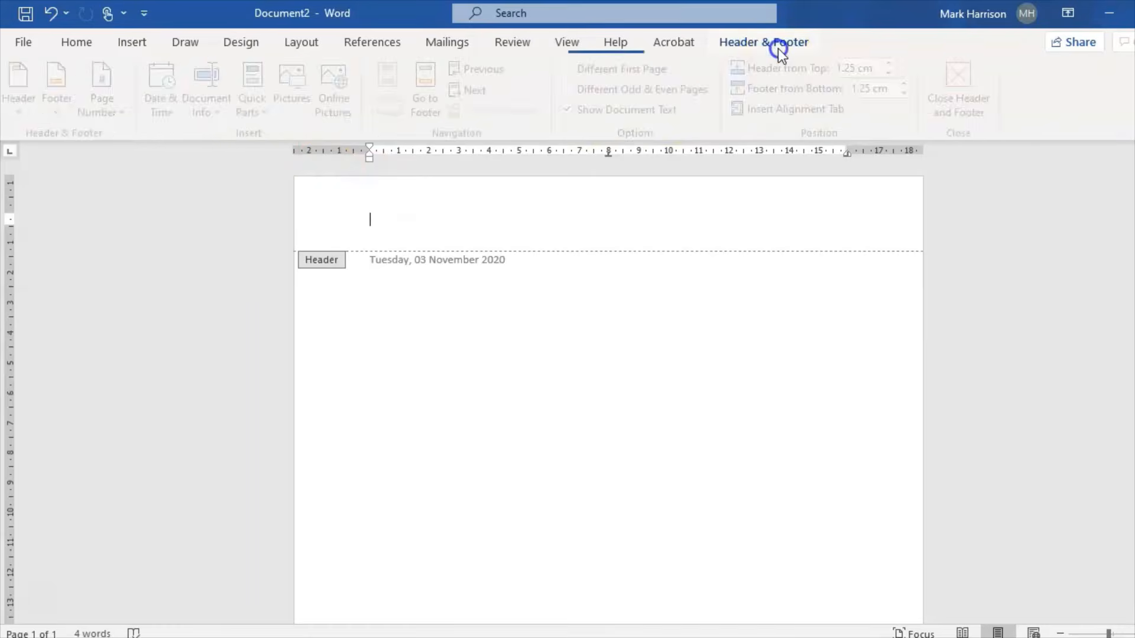
{"action": "left_click", "coordinate": [956, 104]}
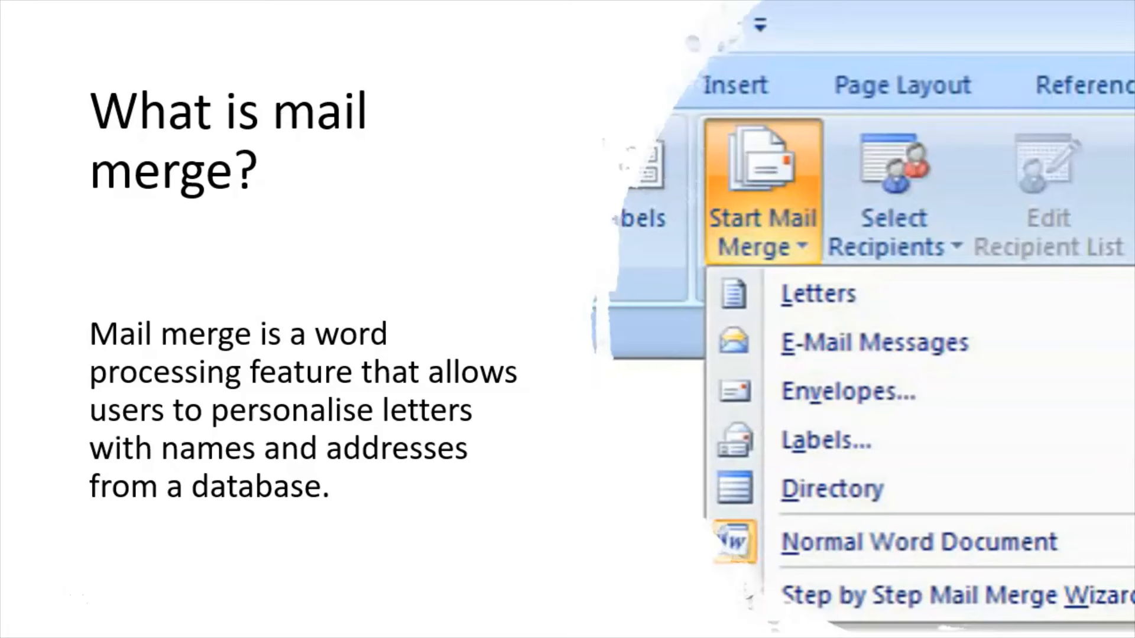
{"action": "key", "text": "Right"}
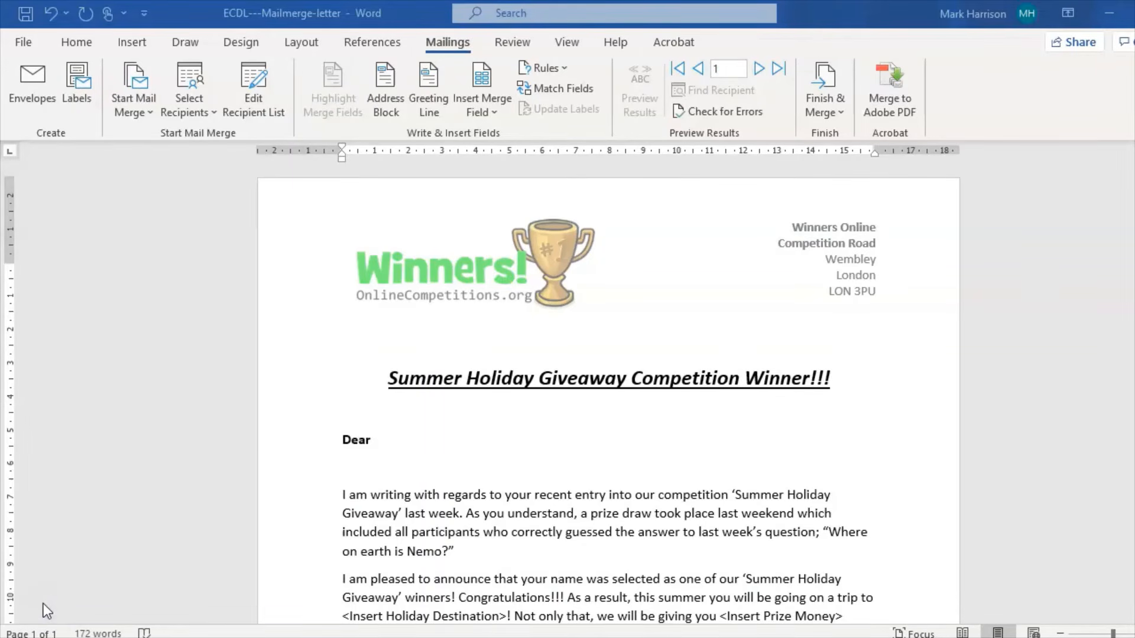
Place the cursor on the blank line above "Dear" in the competition letter and start the Step-by-Step Mail Merge Wizard
{"action": "left_click", "coordinate": [449, 399]}
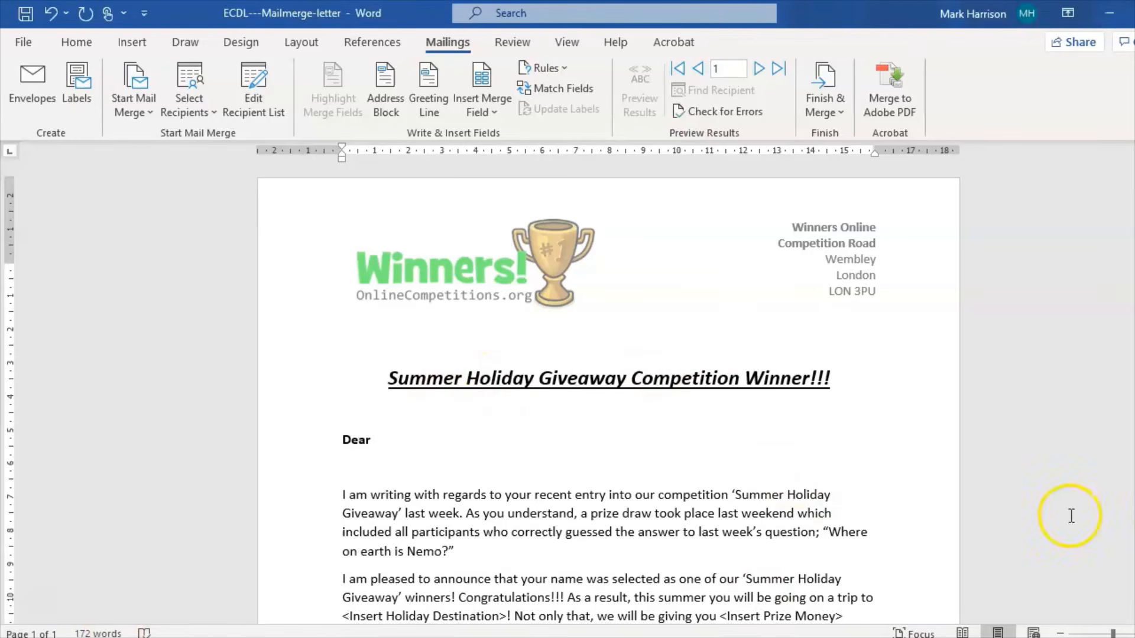
{"action": "scroll", "coordinate": [1047, 494], "scroll_direction": "down", "scroll_amount": 3}
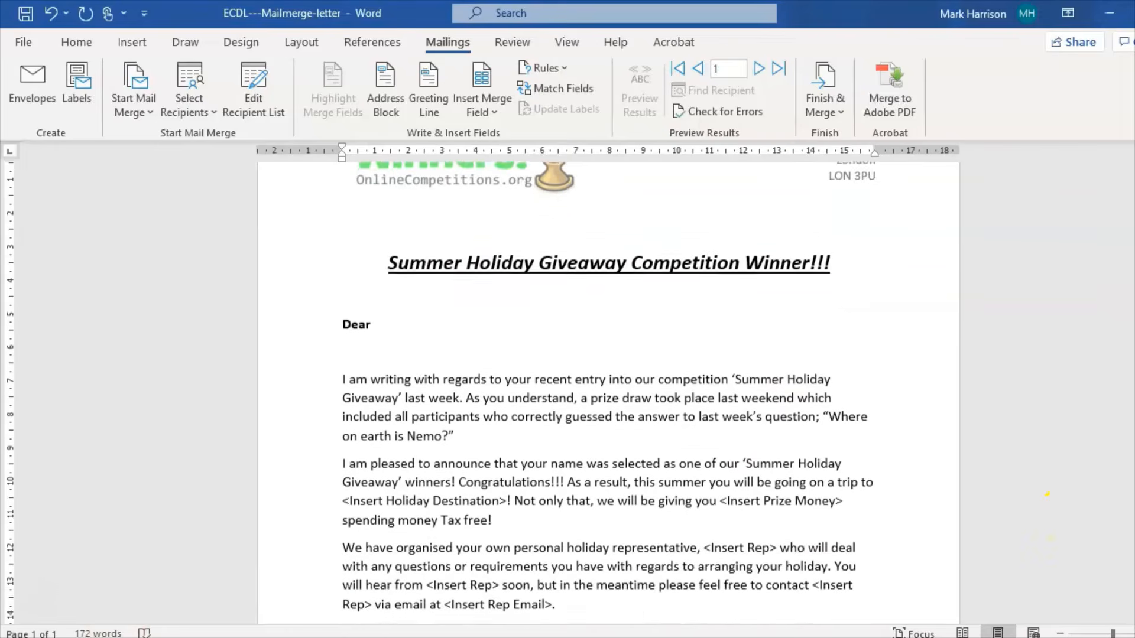
{"action": "scroll", "coordinate": [1047, 494], "scroll_direction": "up", "scroll_amount": 5}
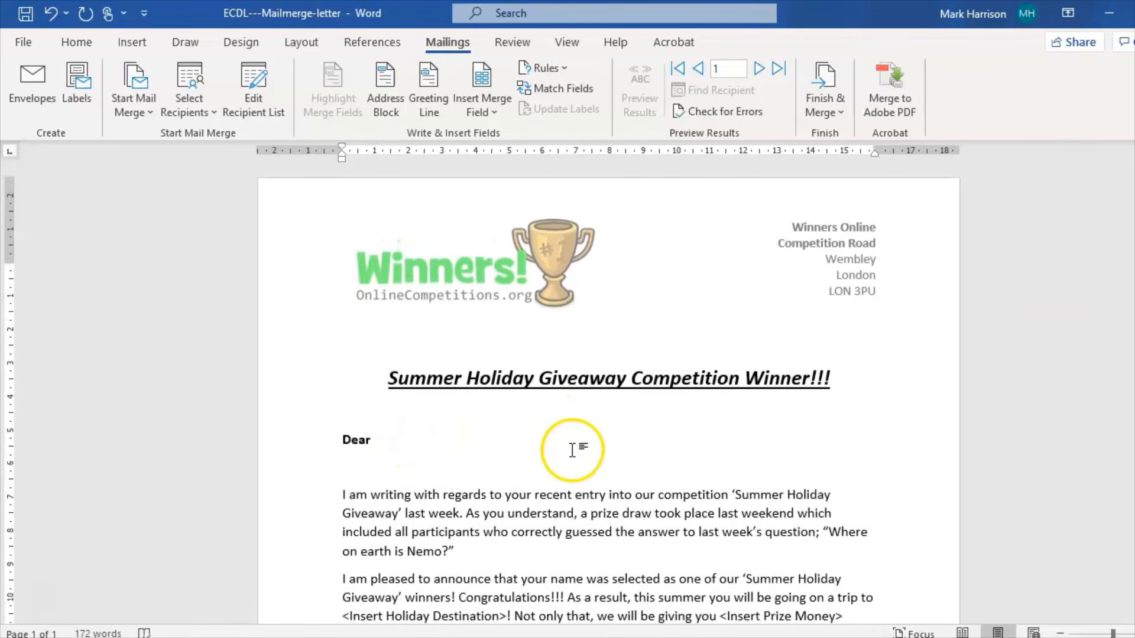
{"action": "left_click", "coordinate": [350, 409]}
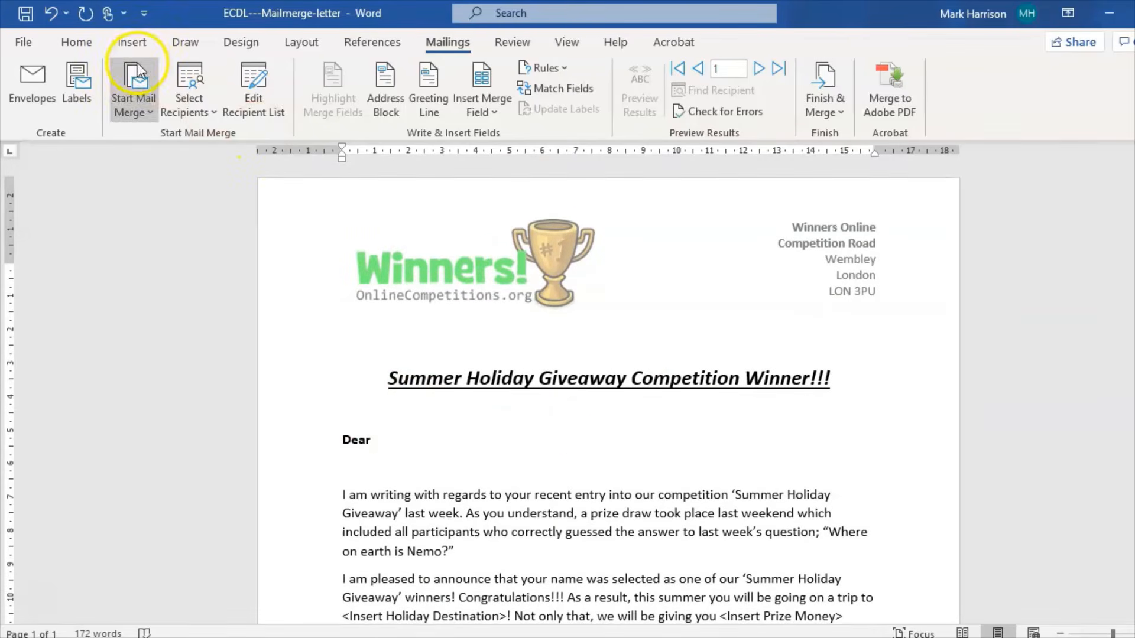
{"action": "left_click", "coordinate": [139, 102]}
{"action": "left_click", "coordinate": [160, 289]}
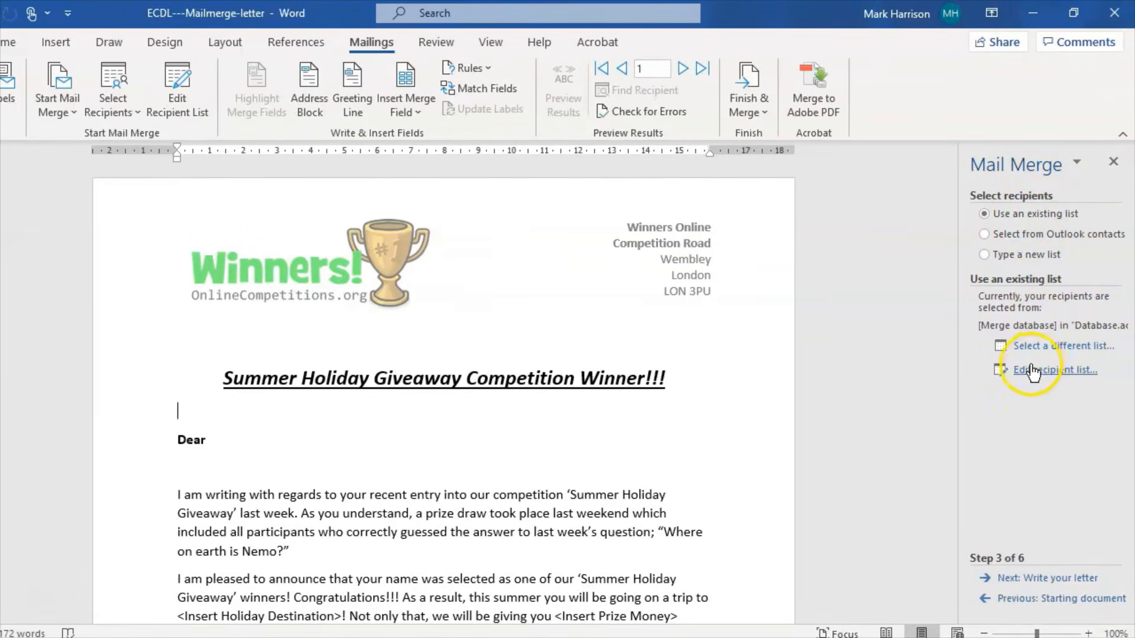
Go back to the wizard's document type stage and proceed to recipient selection, keeping Letters and the current document
{"action": "left_click", "coordinate": [1019, 598]}
{"action": "left_click", "coordinate": [1020, 598]}
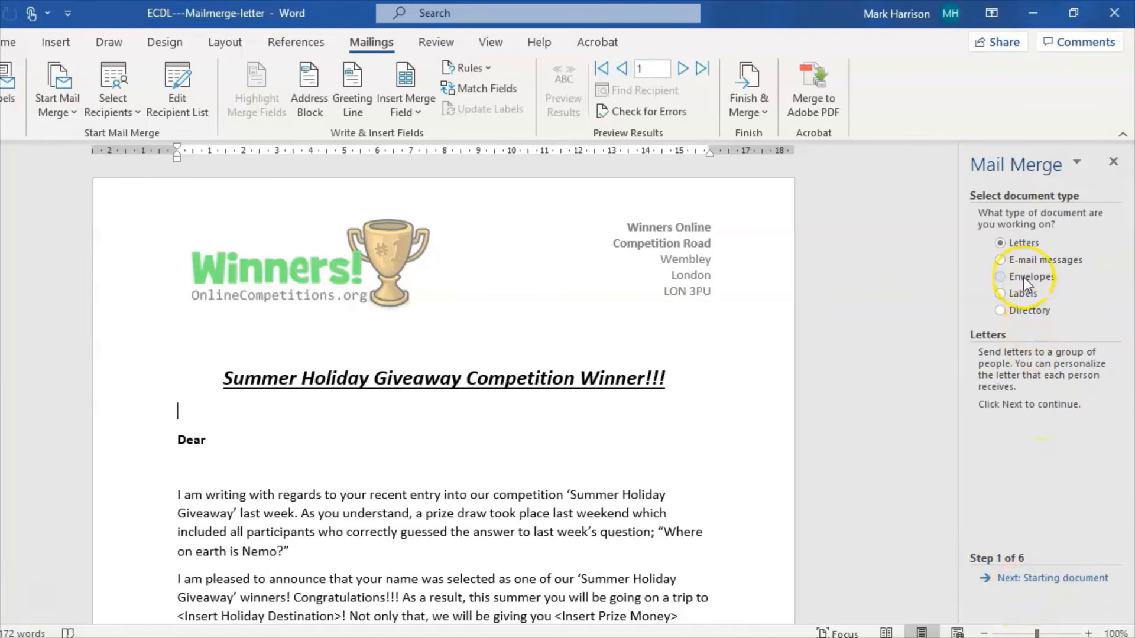
{"action": "left_click", "coordinate": [1035, 579]}
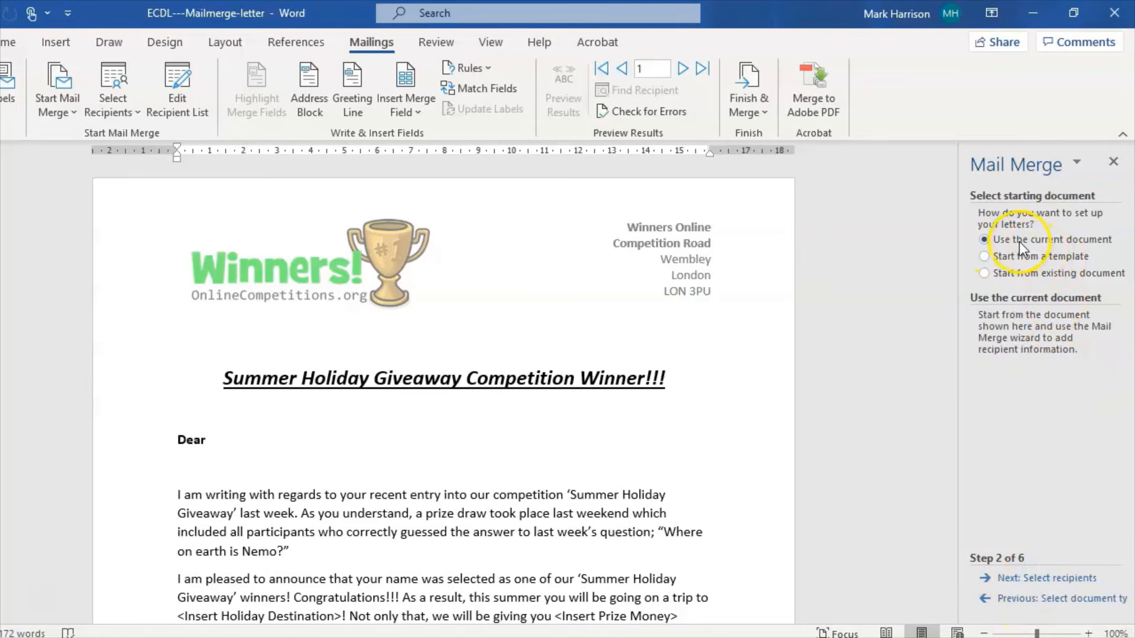
{"action": "left_click", "coordinate": [1050, 579]}
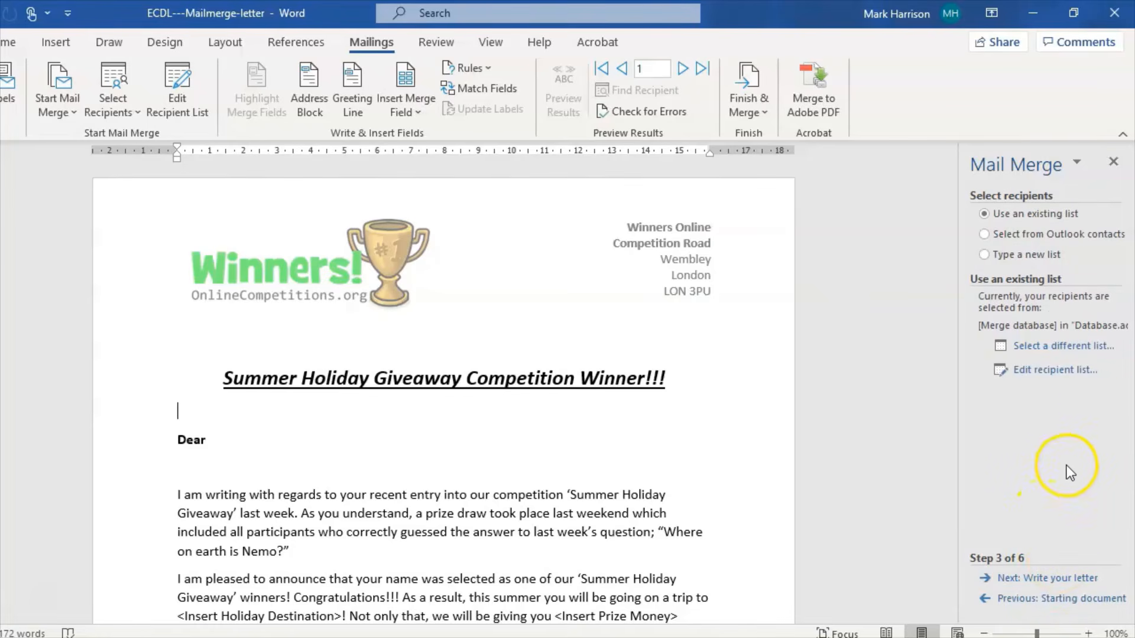
Review the recipients from Database.accdb and the dialog for selecting a different data source, keeping the existing list
{"action": "left_click", "coordinate": [1049, 371]}
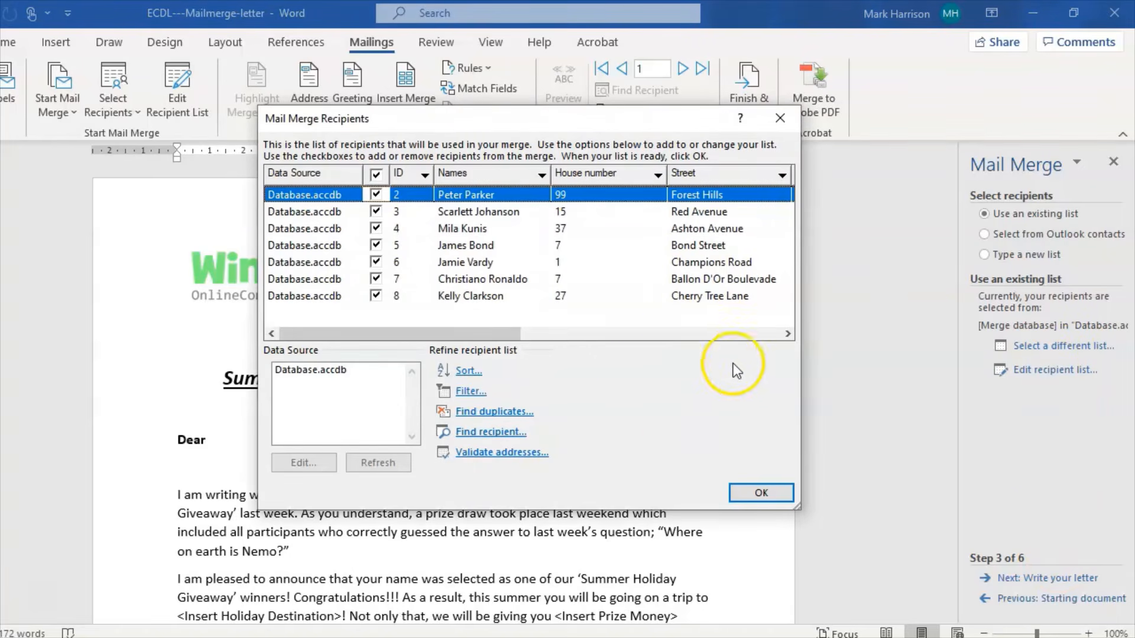
{"action": "left_click", "coordinate": [327, 374]}
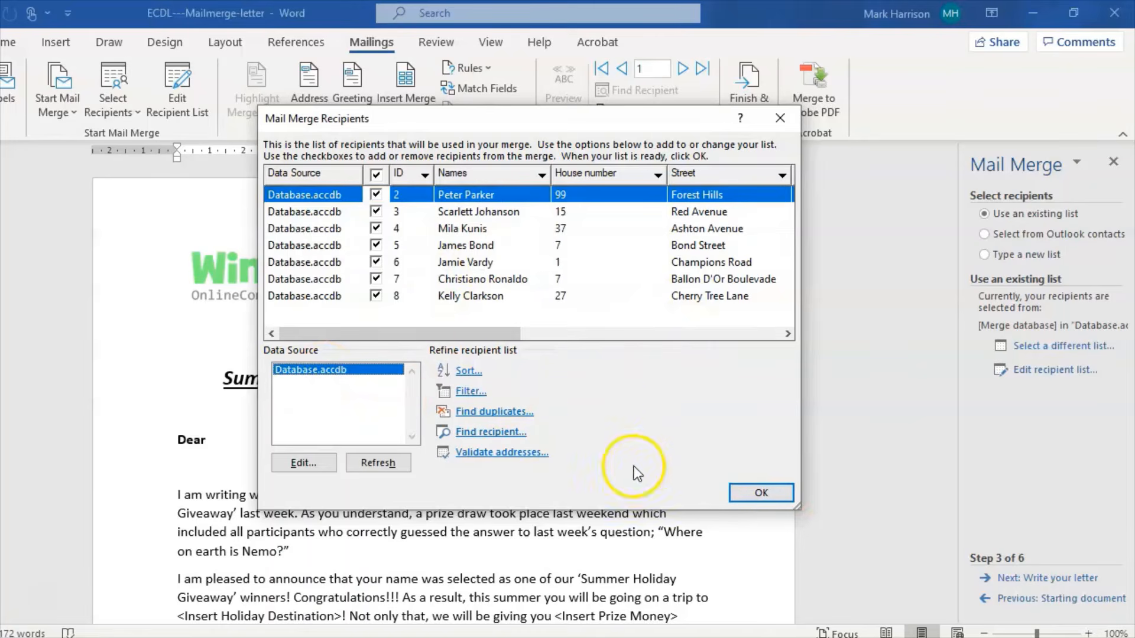
{"action": "left_click", "coordinate": [760, 494]}
{"action": "left_click", "coordinate": [1040, 347]}
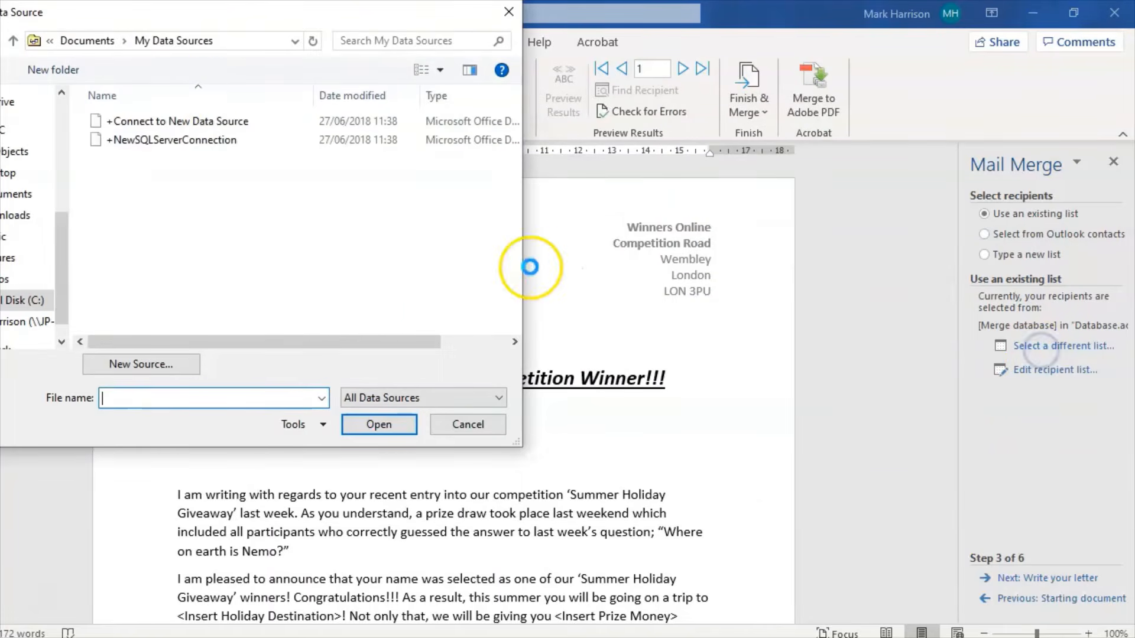
{"action": "left_click_drag", "start_coordinate": [171, 24], "coordinate": [601, 137]}
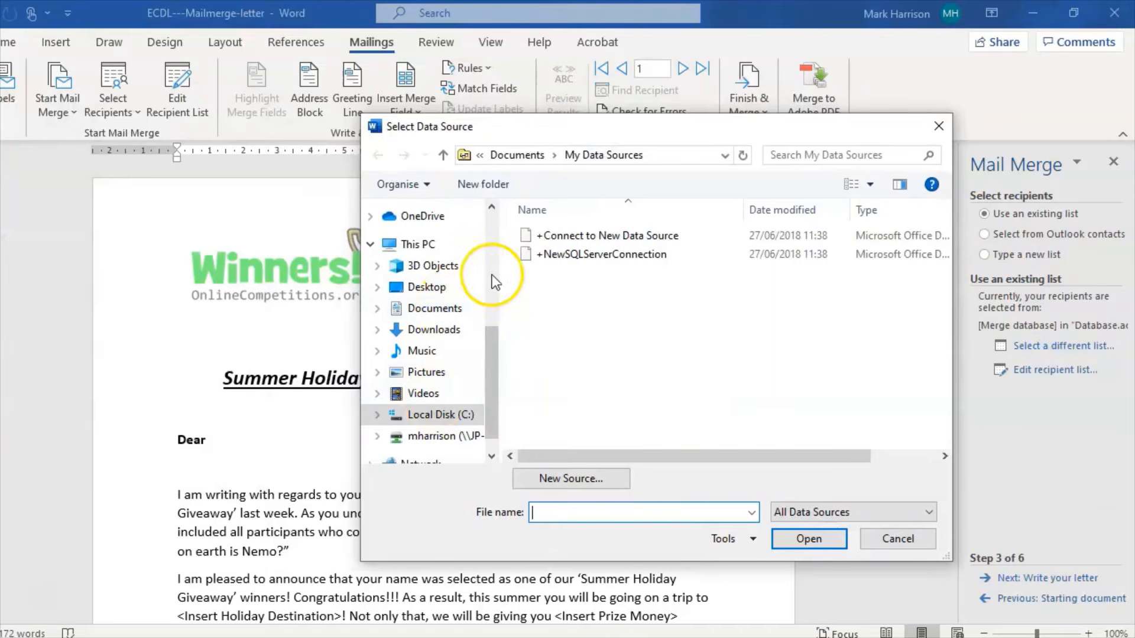
{"action": "left_click", "coordinate": [889, 539]}
{"action": "left_click", "coordinate": [1034, 371]}
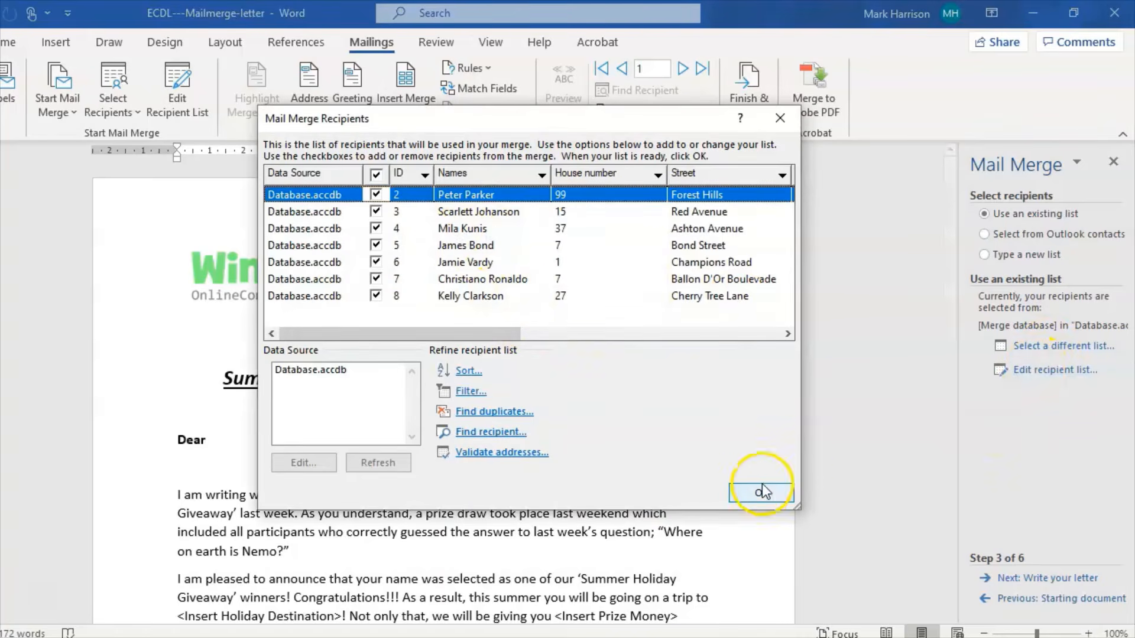
{"action": "left_click", "coordinate": [744, 493]}
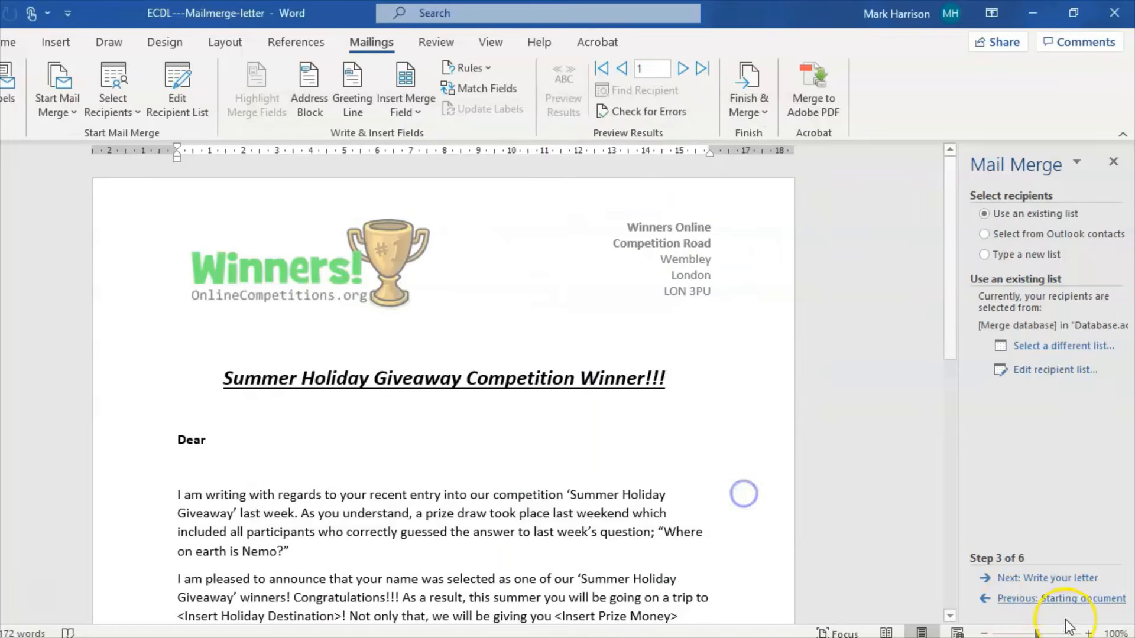
Continue to the letter-writing stage and open the field matching for an address block on the line above "Dear"
{"action": "left_click", "coordinate": [1055, 578]}
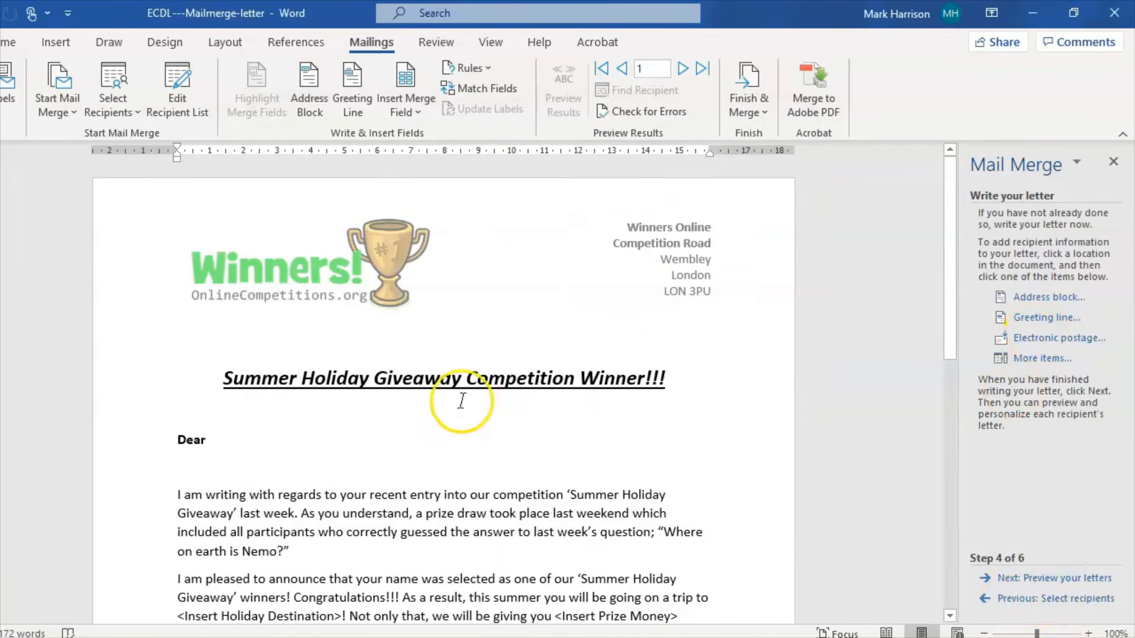
{"action": "left_click", "coordinate": [181, 409]}
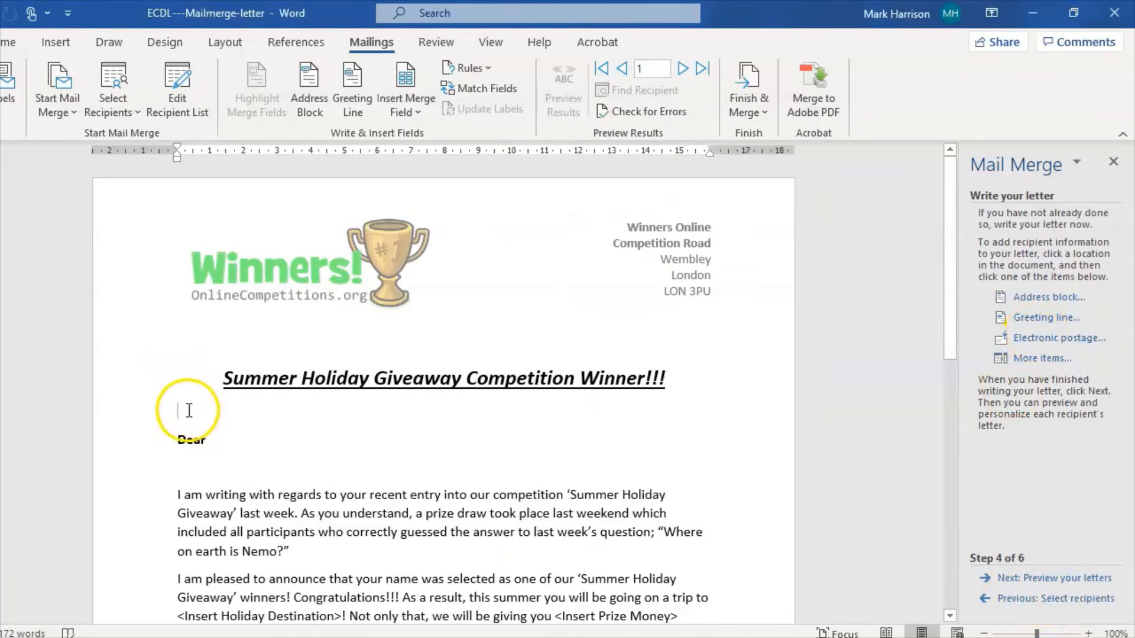
{"action": "left_click", "coordinate": [1059, 297]}
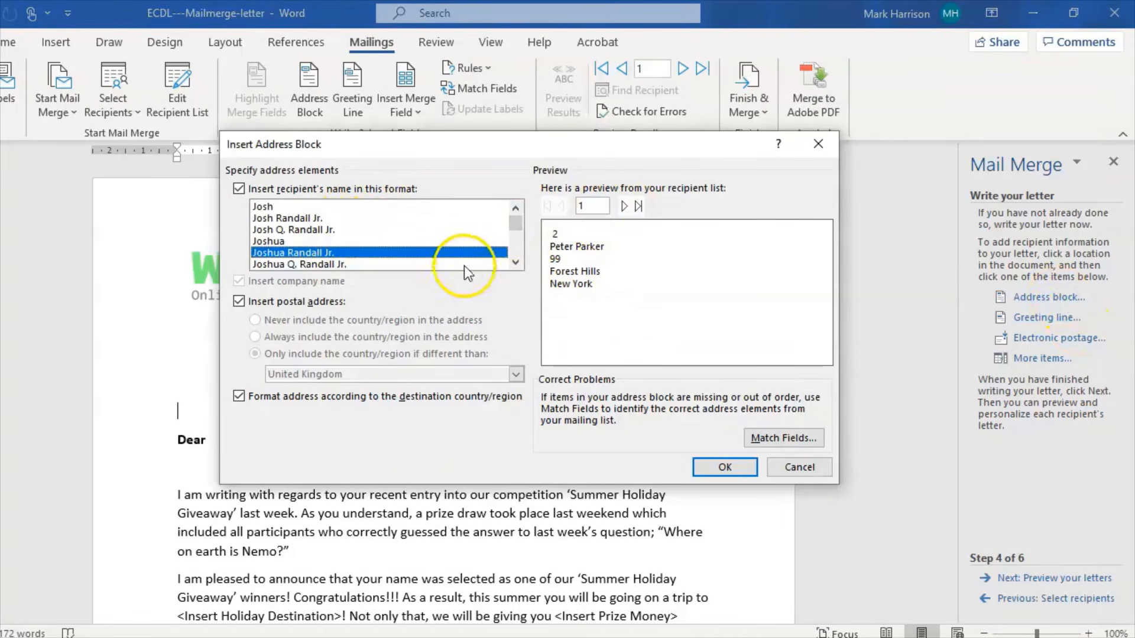
{"action": "left_click", "coordinate": [807, 442]}
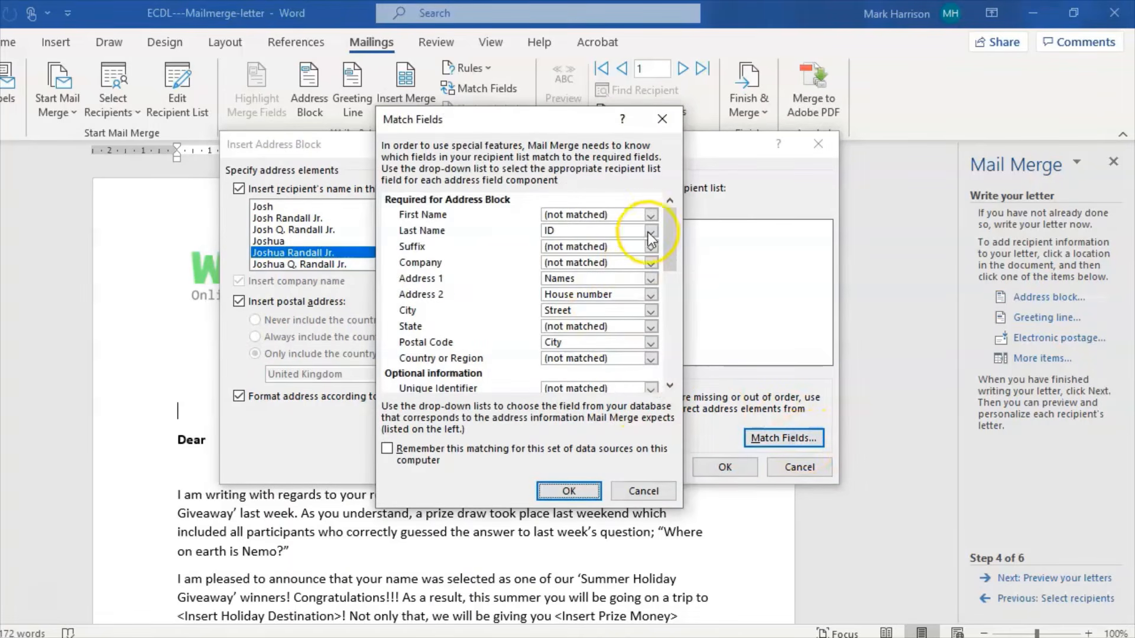
Match both the First Name and Last Name fields of the address block to the Names column
{"action": "left_click", "coordinate": [650, 213]}
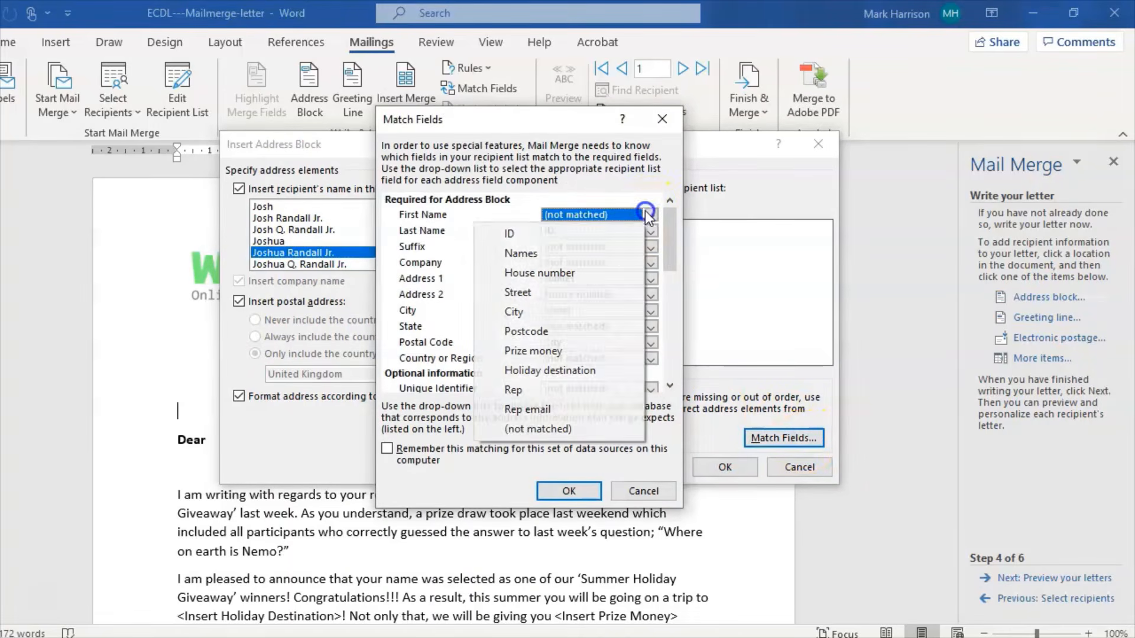
{"action": "left_click", "coordinate": [587, 247]}
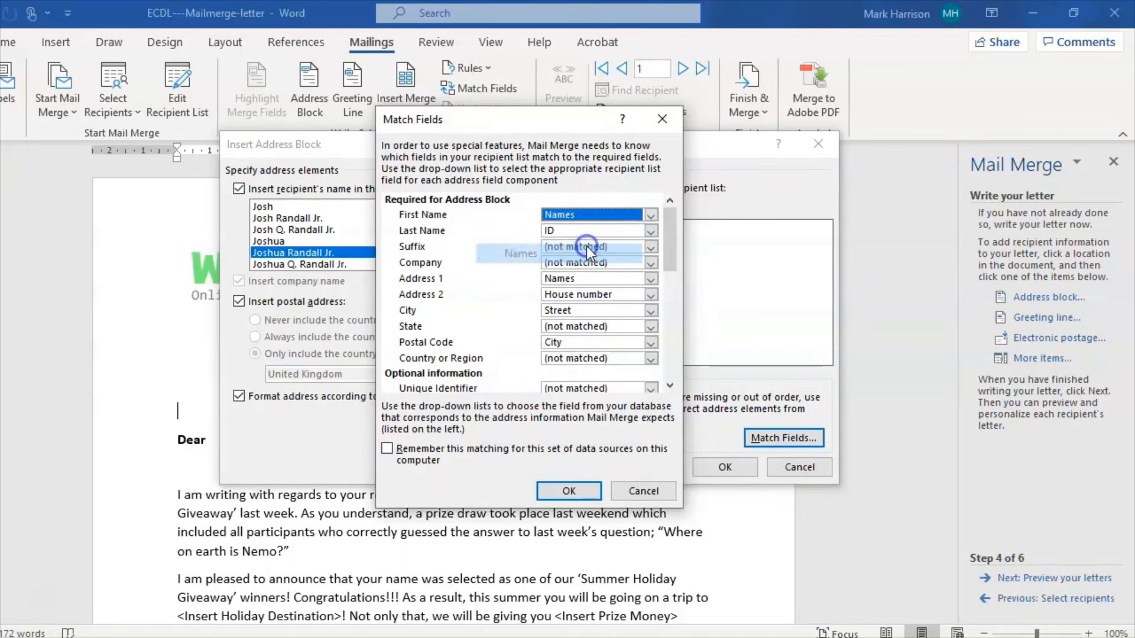
{"action": "left_click", "coordinate": [632, 234]}
{"action": "left_click", "coordinate": [559, 264]}
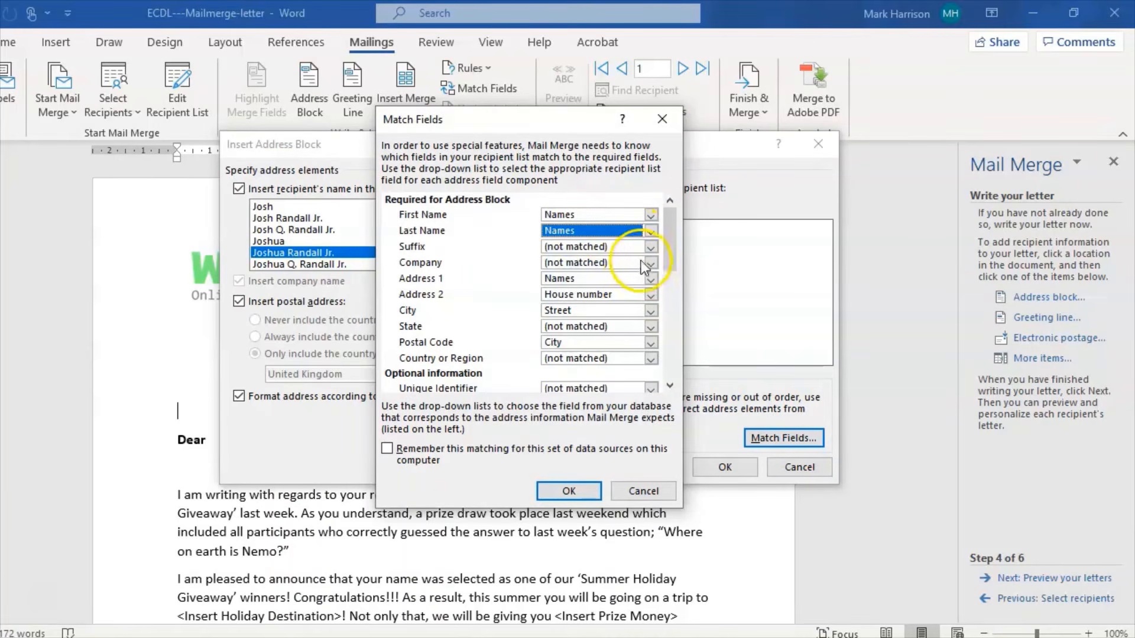
{"action": "left_click", "coordinate": [632, 247]}
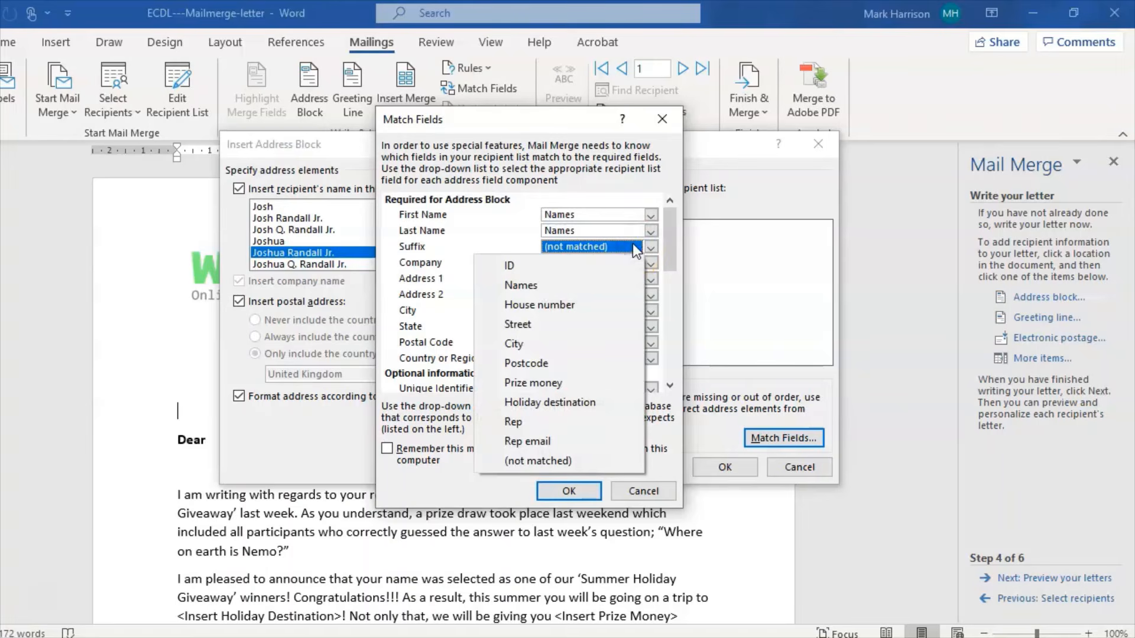
{"action": "left_click", "coordinate": [487, 208]}
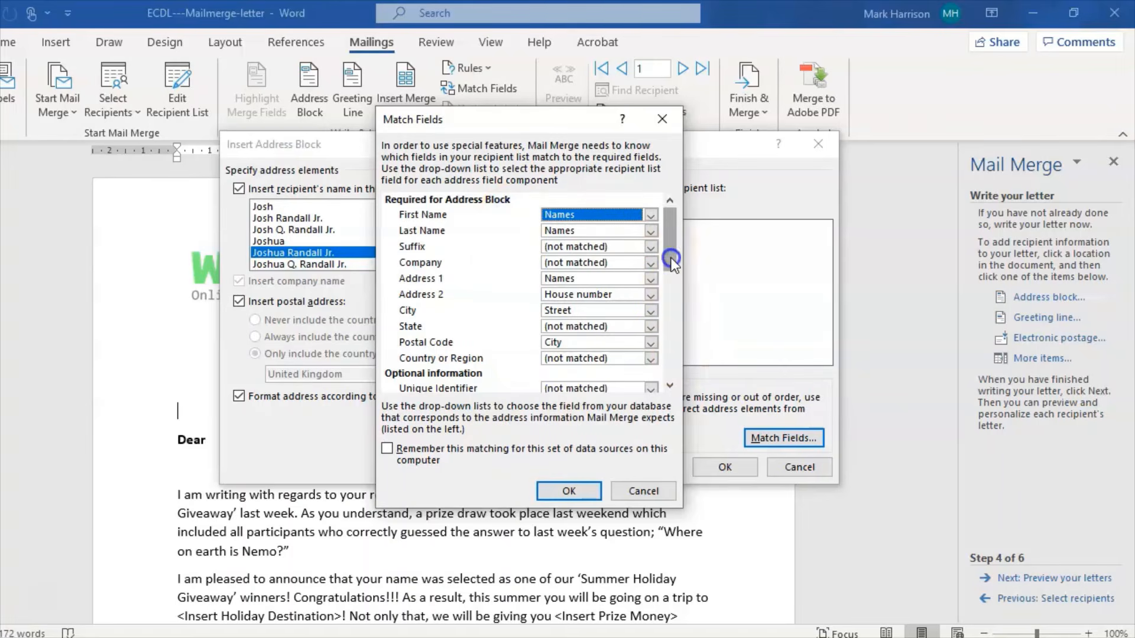
{"action": "mouse_move", "coordinate": [671, 258]}
{"action": "left_mouse_down"}
{"action": "mouse_move", "coordinate": [669, 317]}
{"action": "mouse_move", "coordinate": [662, 253]}
{"action": "left_mouse_up"}
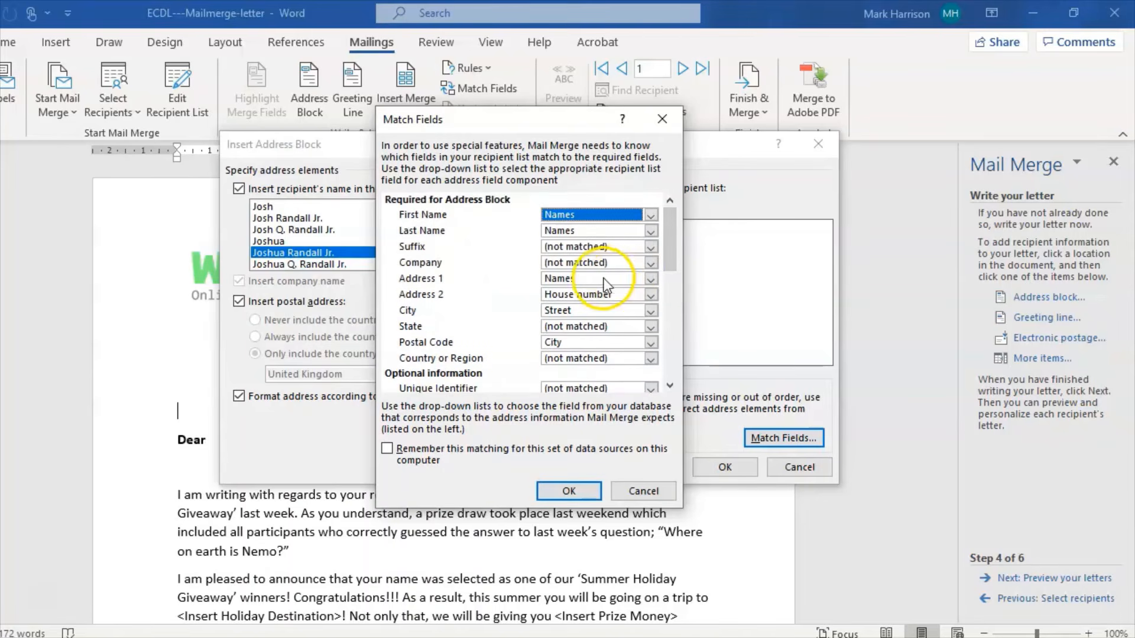
Match Address 1 to House number, Address 2 to Street, and City to the City column
{"action": "left_click", "coordinate": [602, 276]}
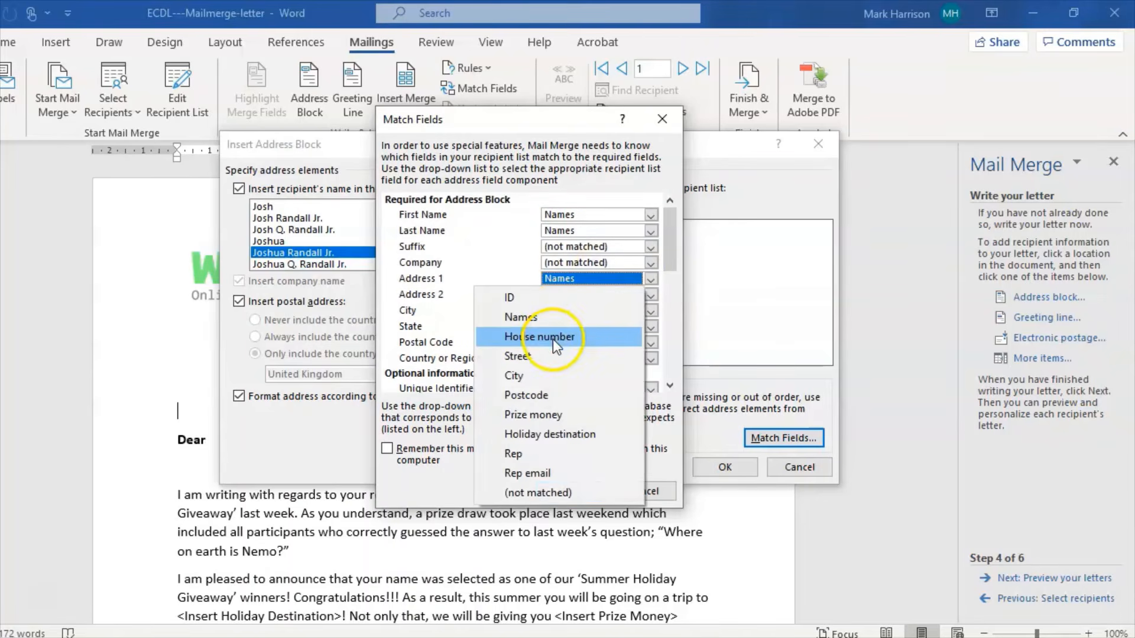
{"action": "left_click", "coordinate": [552, 339]}
{"action": "left_click", "coordinate": [589, 295]}
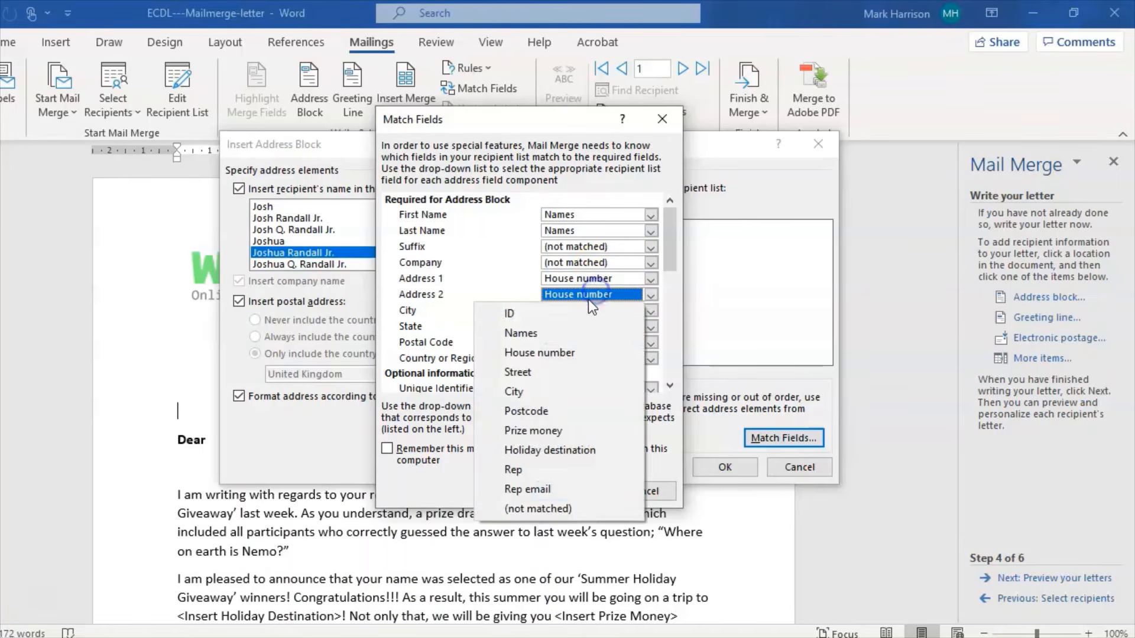
{"action": "left_click", "coordinate": [545, 372]}
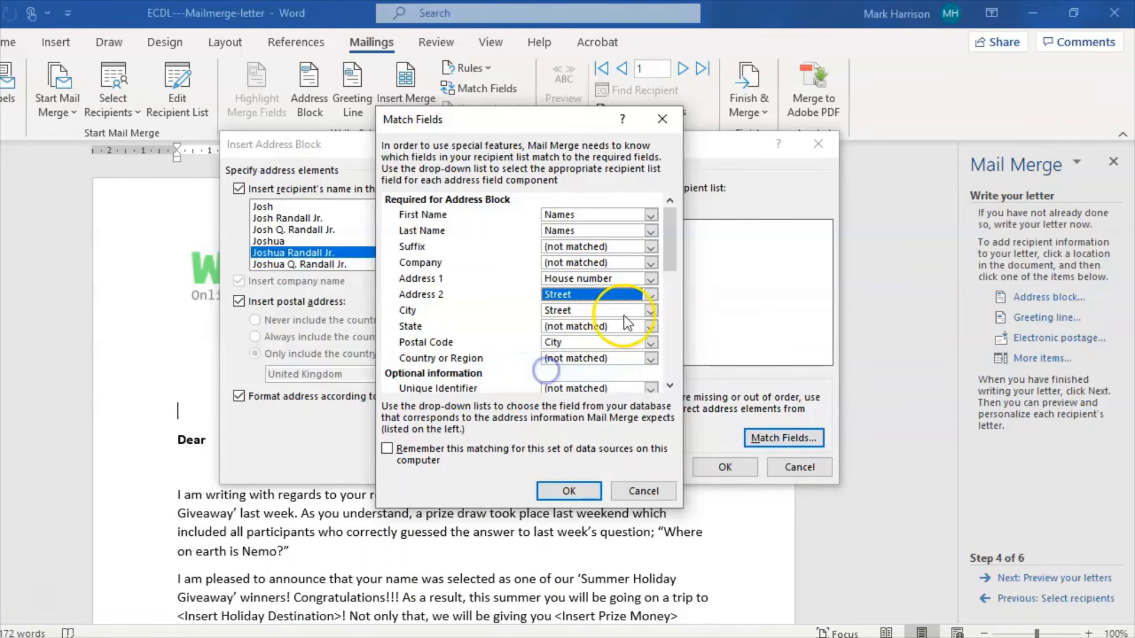
{"action": "left_click", "coordinate": [602, 309]}
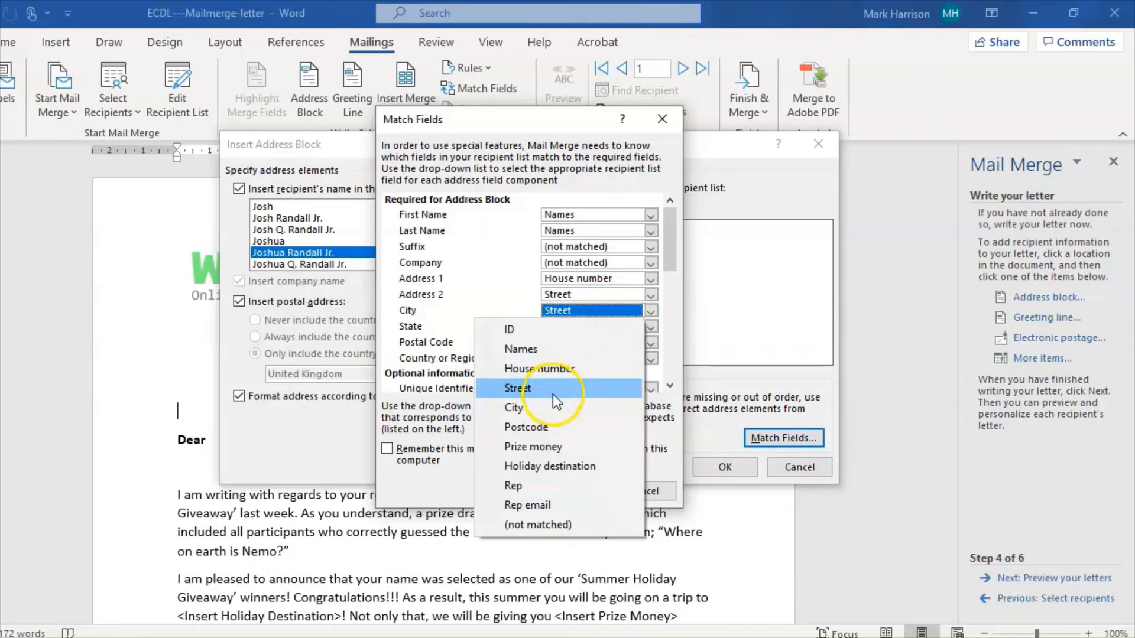
{"action": "left_click", "coordinate": [545, 411]}
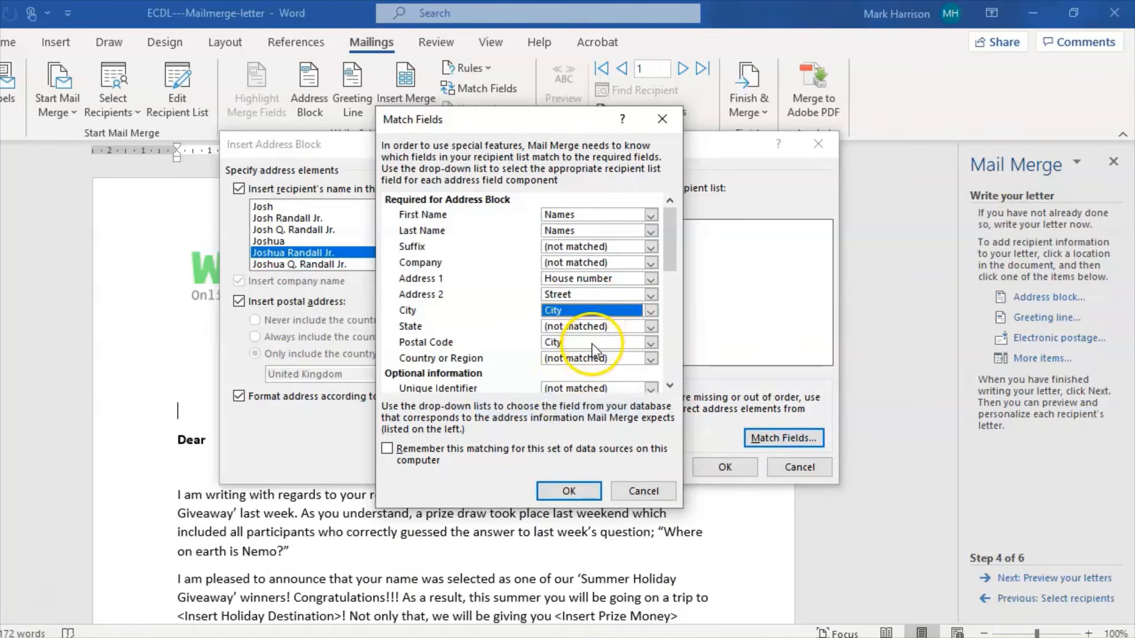
Match the address block's Postal Code to the Postcode column and accept the field matching
{"action": "left_click", "coordinate": [592, 342]}
{"action": "left_click", "coordinate": [538, 459]}
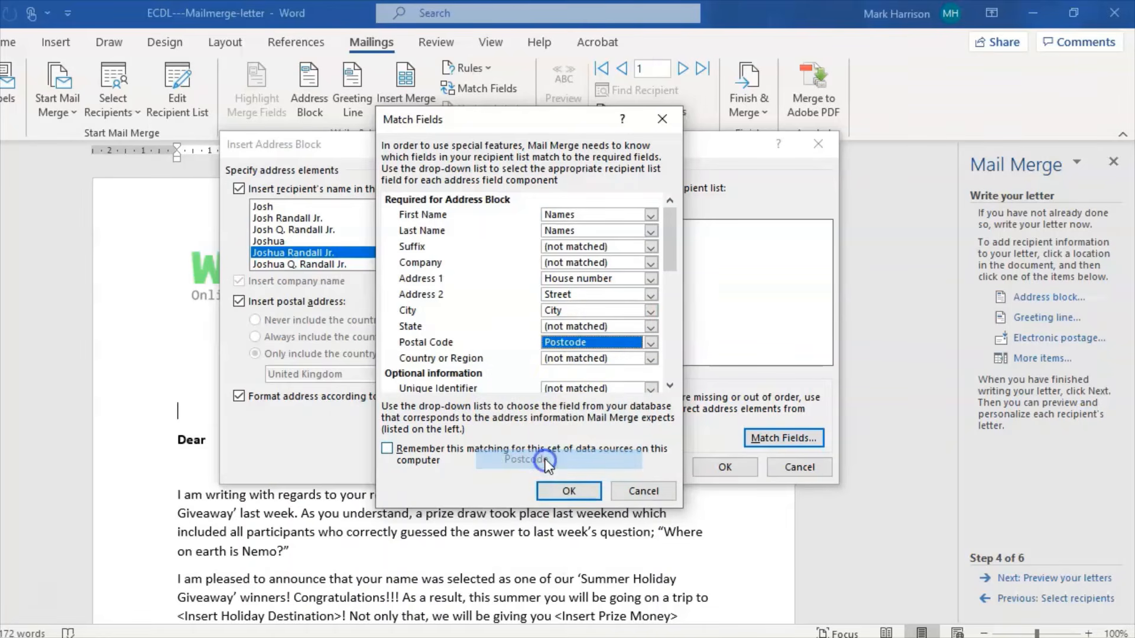
{"action": "left_click", "coordinate": [591, 488]}
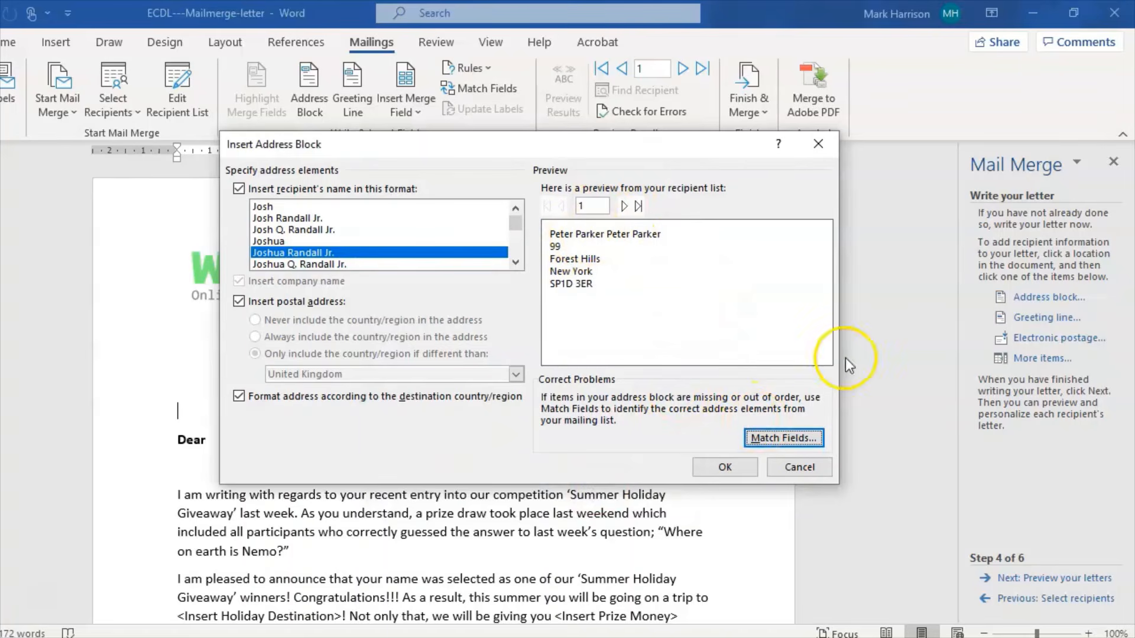
Set the address block's First Name field to (not matched) and insert the block above "Dear"
{"action": "left_click", "coordinate": [769, 437]}
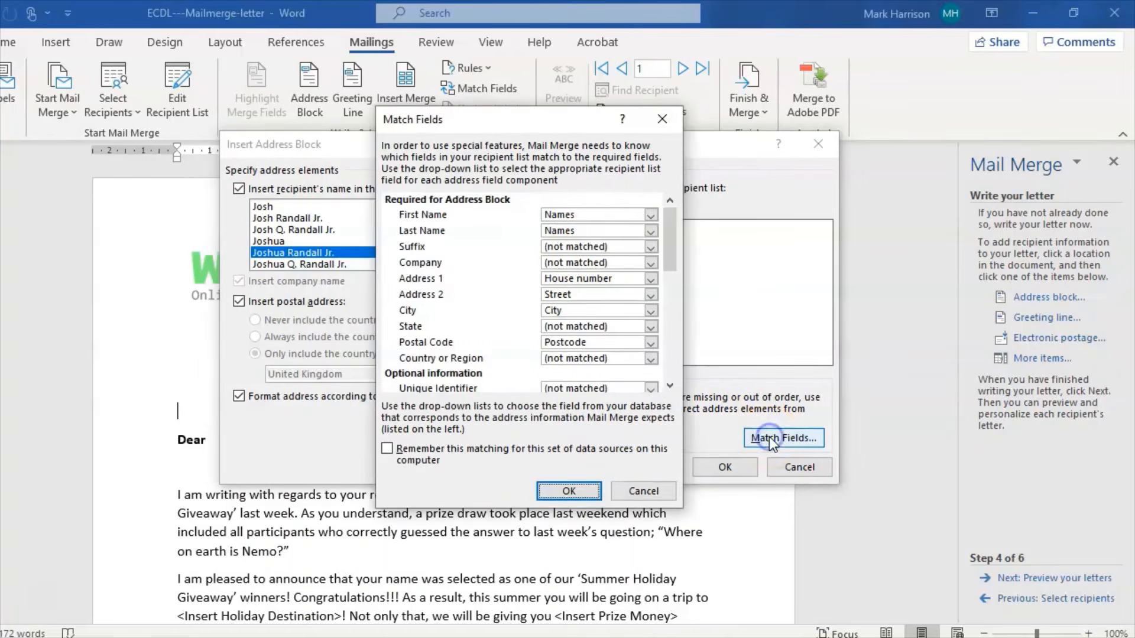
{"action": "left_click", "coordinate": [648, 232]}
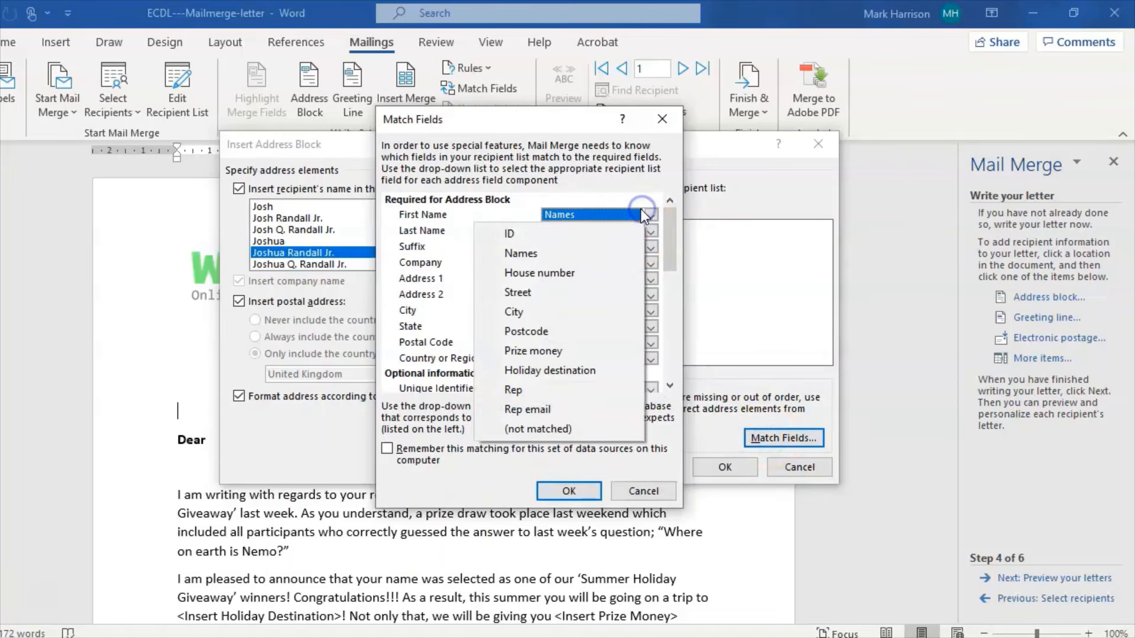
{"action": "left_click", "coordinate": [533, 201]}
{"action": "left_click", "coordinate": [601, 214]}
{"action": "left_click", "coordinate": [602, 357]}
{"action": "left_click", "coordinate": [548, 488]}
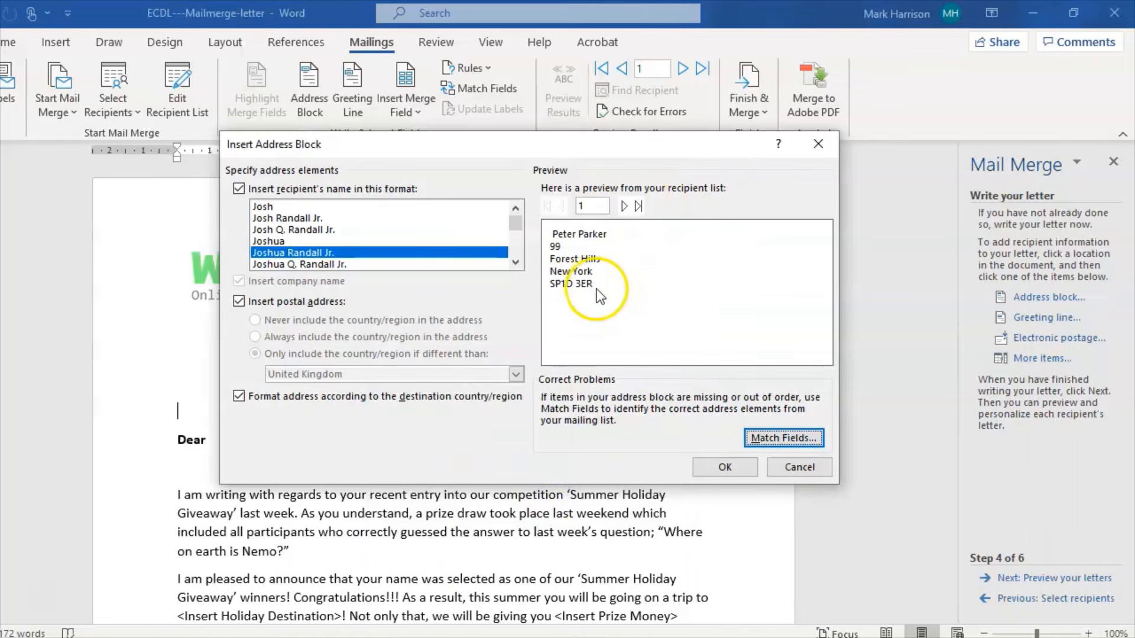
{"action": "left_click", "coordinate": [727, 470]}
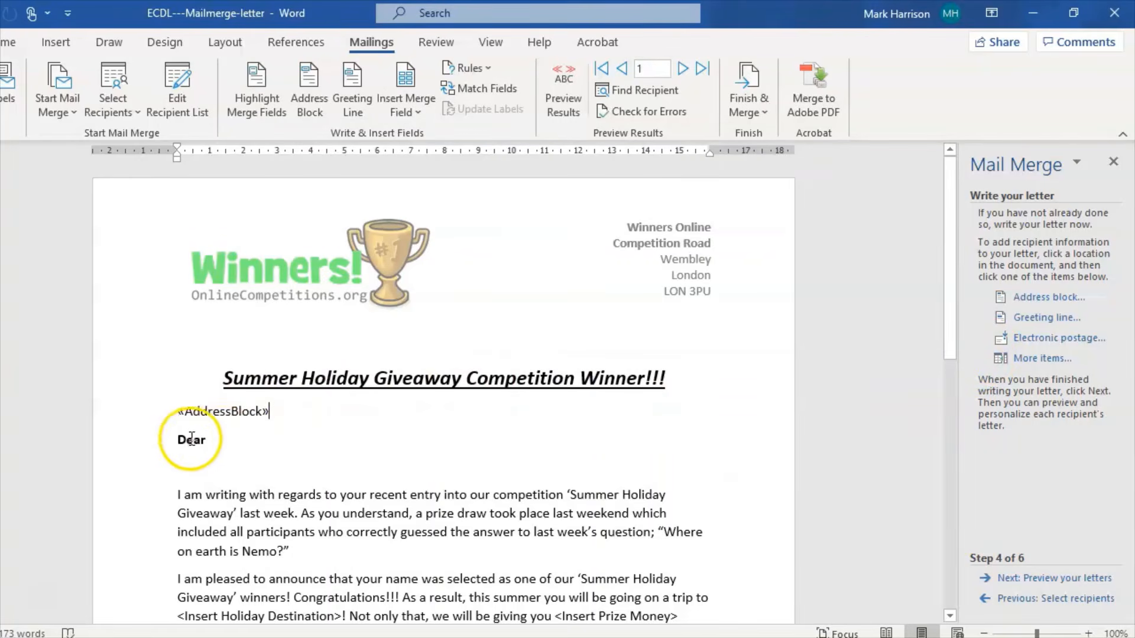
Insert a greeting line field after "Dear", keeping Last Name matched to the Names column
{"action": "left_click", "coordinate": [215, 445]}
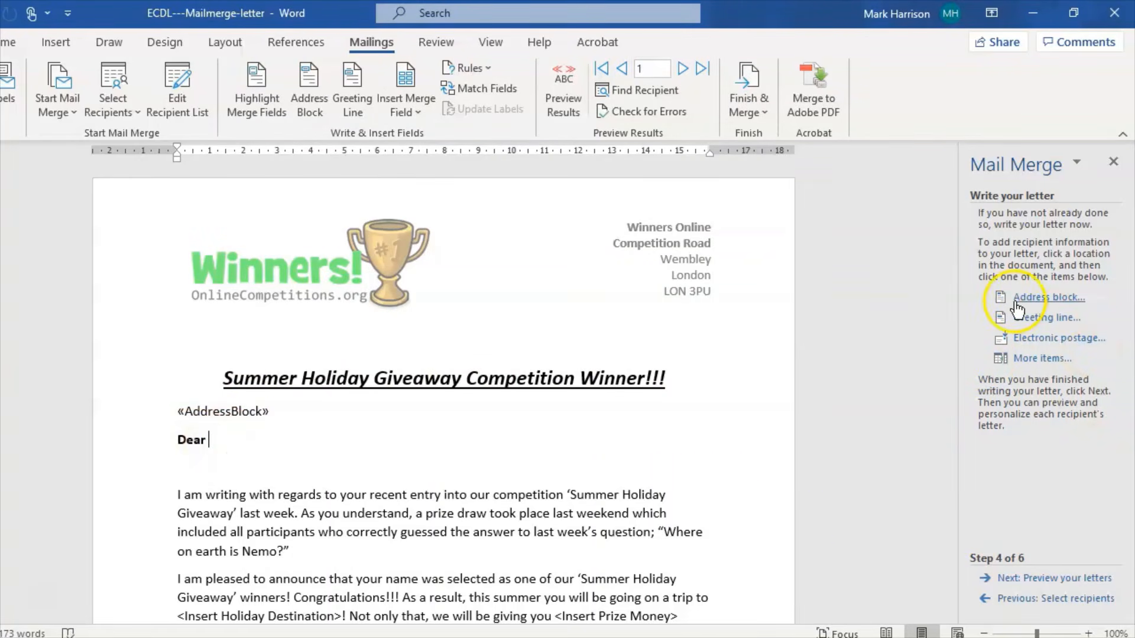
{"action": "left_click", "coordinate": [1032, 317]}
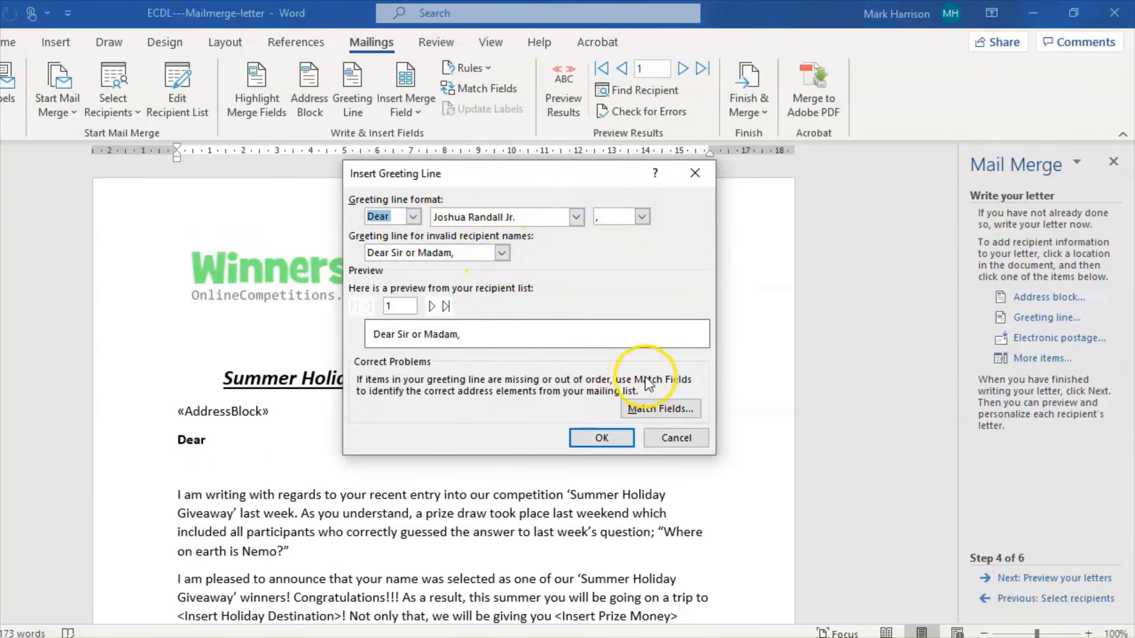
{"action": "left_click", "coordinate": [641, 409]}
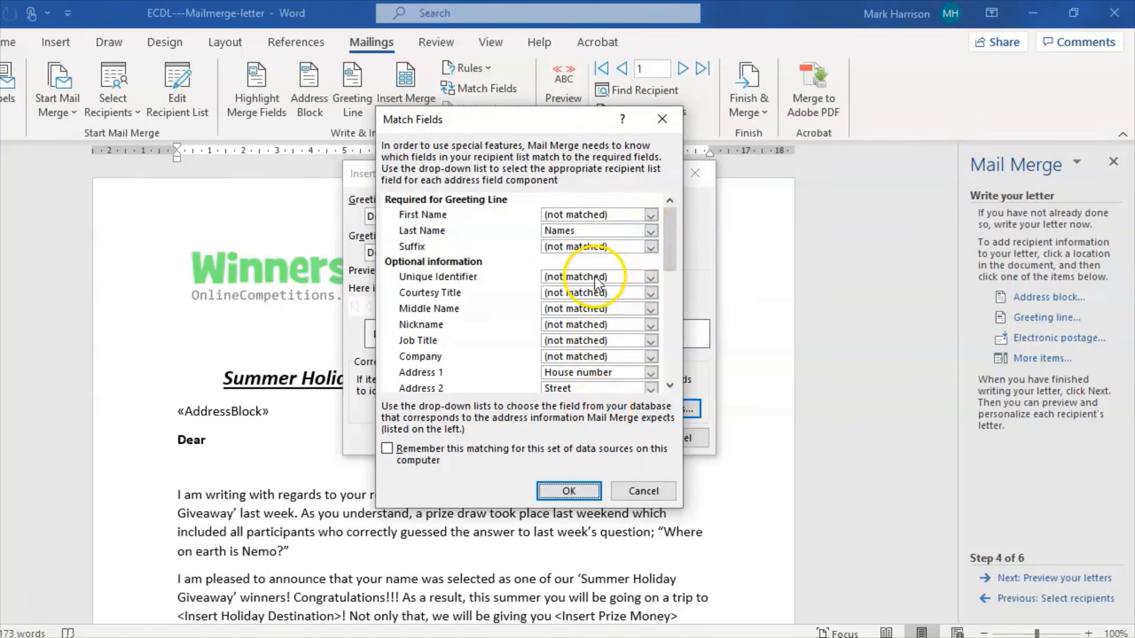
{"action": "left_click", "coordinate": [644, 249]}
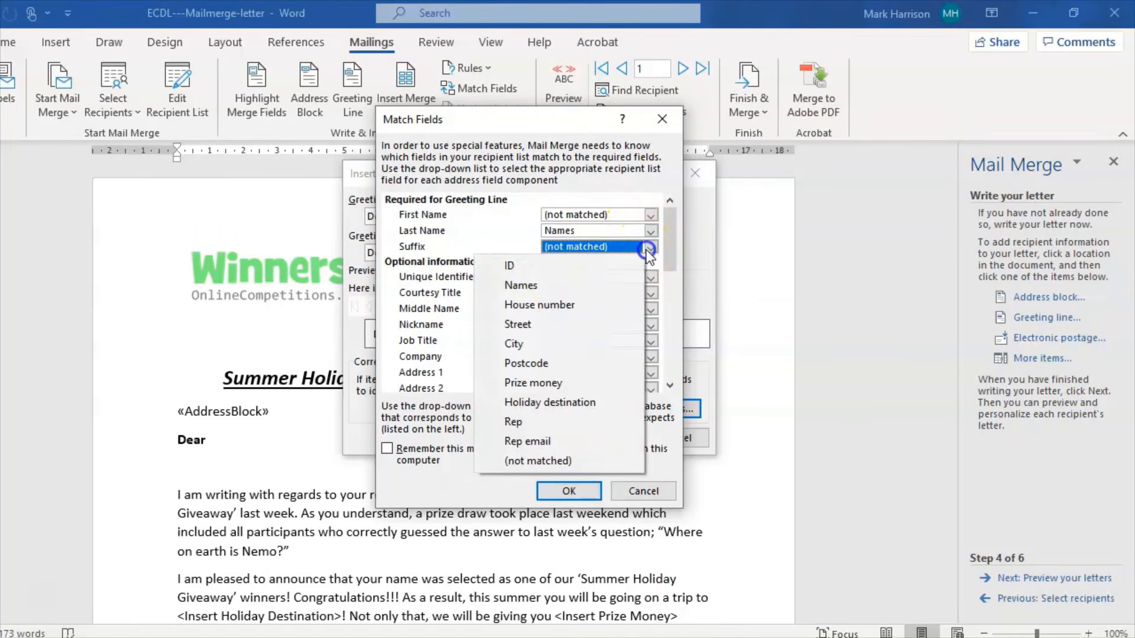
{"action": "left_click", "coordinate": [512, 228]}
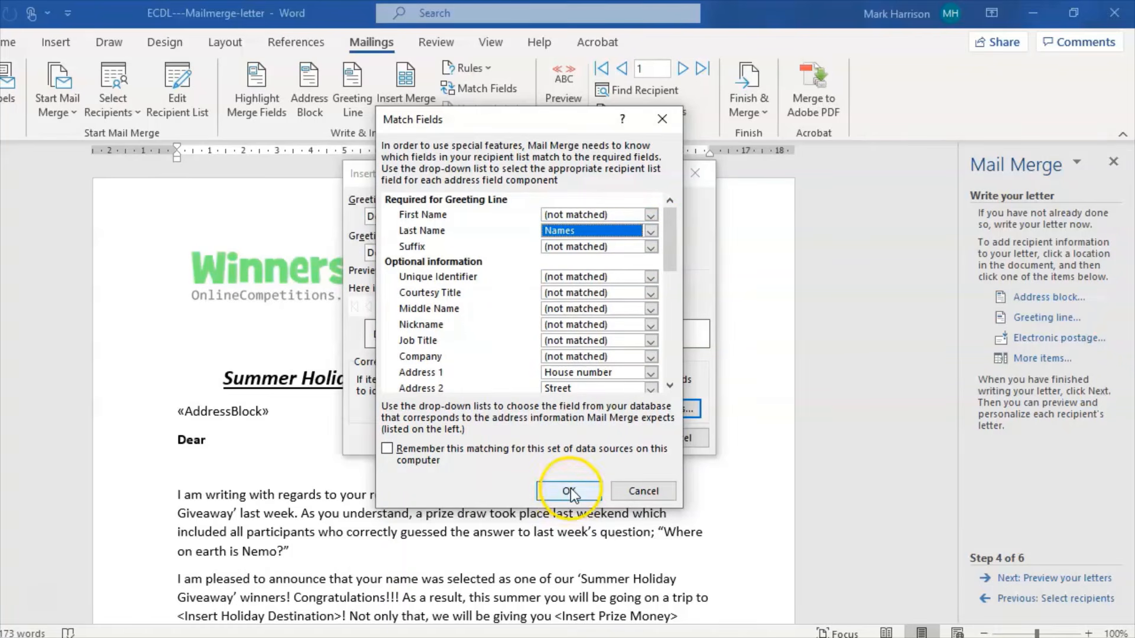
{"action": "left_click", "coordinate": [570, 493]}
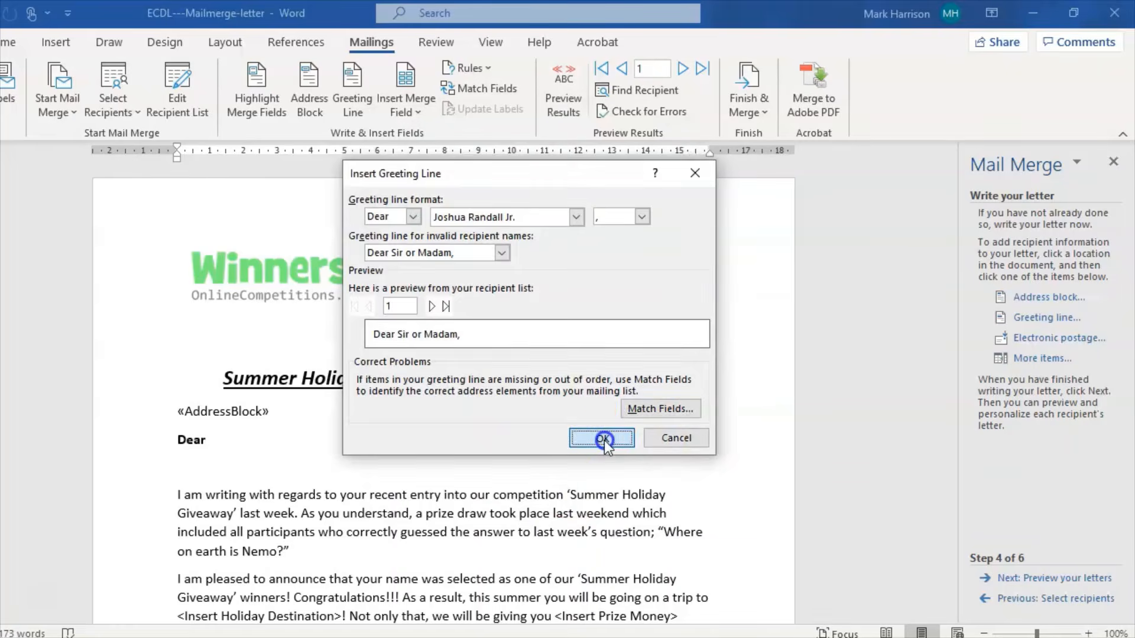
{"action": "left_click", "coordinate": [603, 438]}
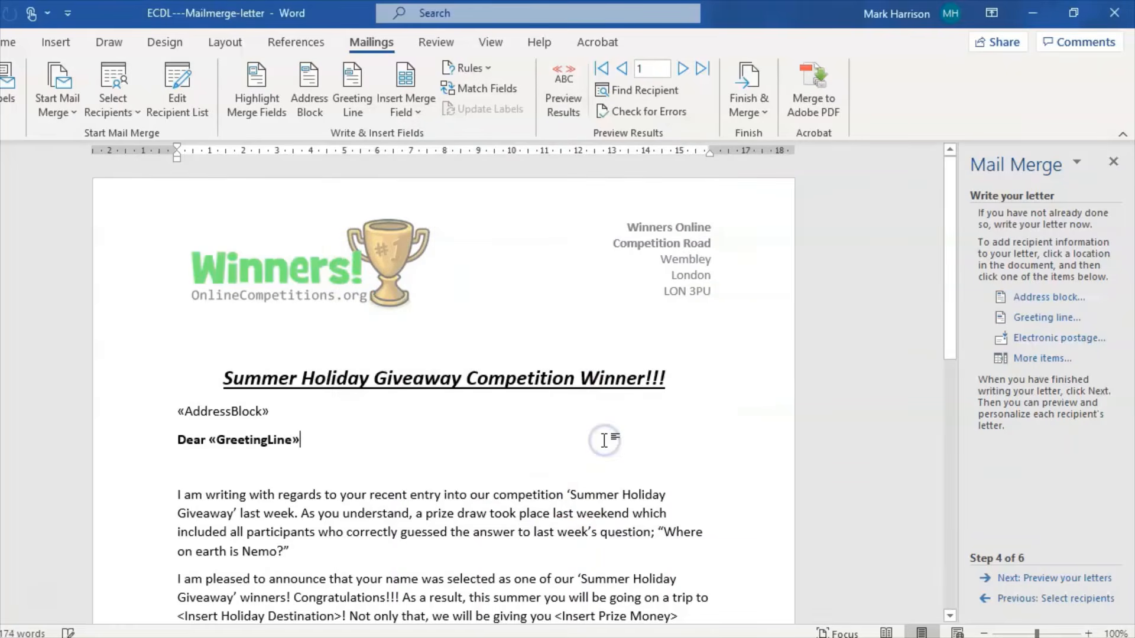
Preview the merged letter and try to delete the greeting text following the first "Dear"
{"action": "left_click", "coordinate": [1064, 580]}
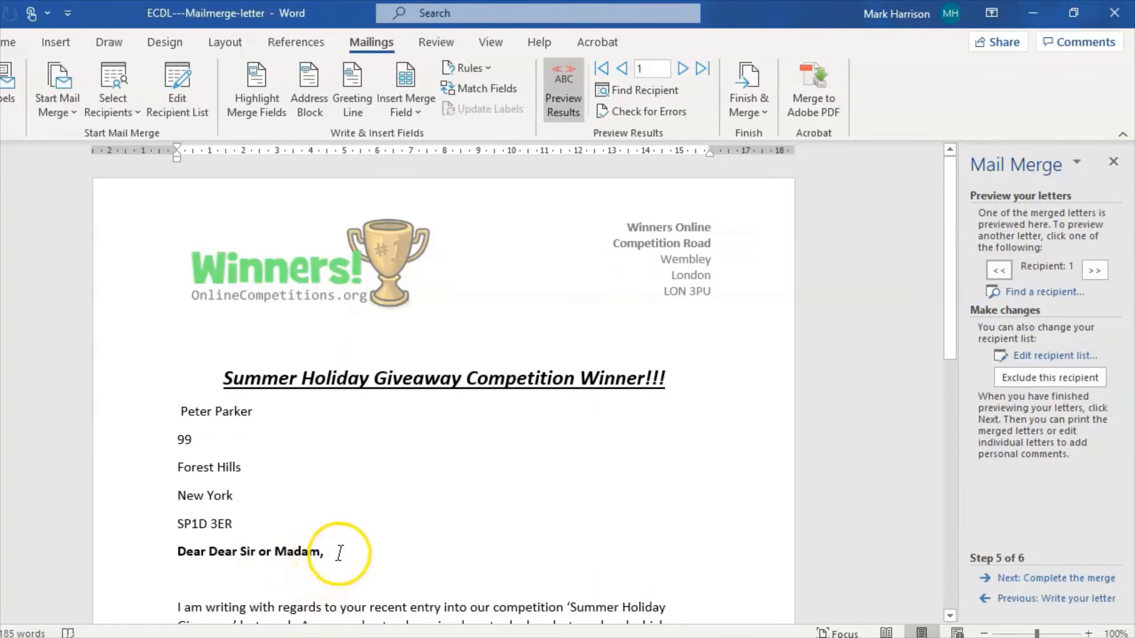
{"action": "left_click_drag", "start_coordinate": [316, 550], "coordinate": [210, 544]}
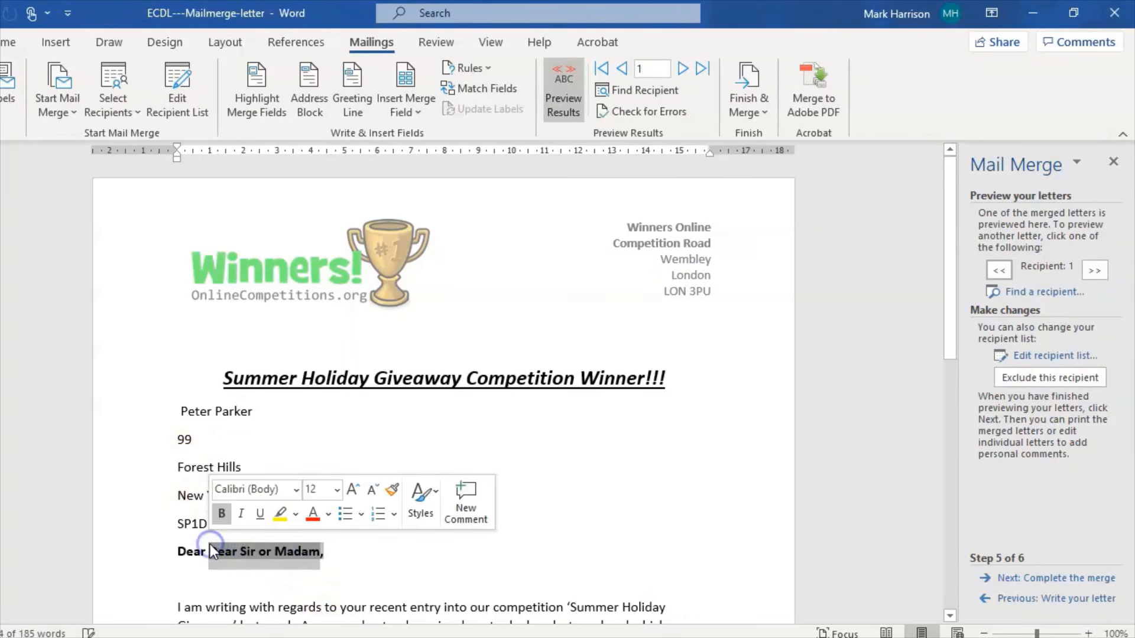
{"action": "key", "text": "Delete"}
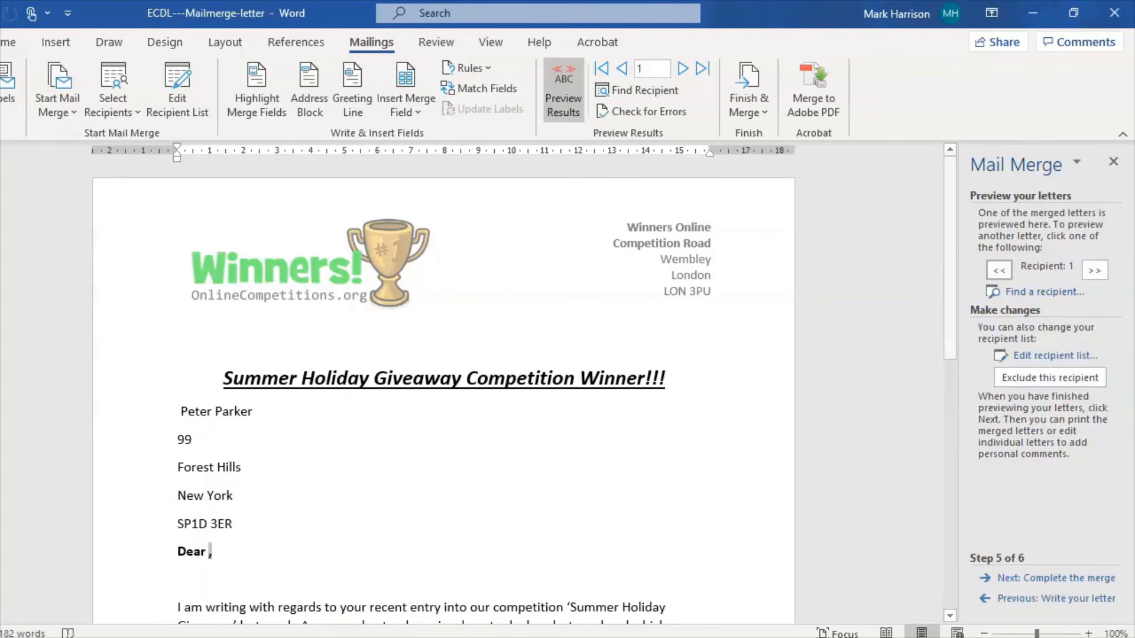
Return to the letter-writing stage and delete the greeting line field after "Dear"
{"action": "left_click", "coordinate": [1026, 599]}
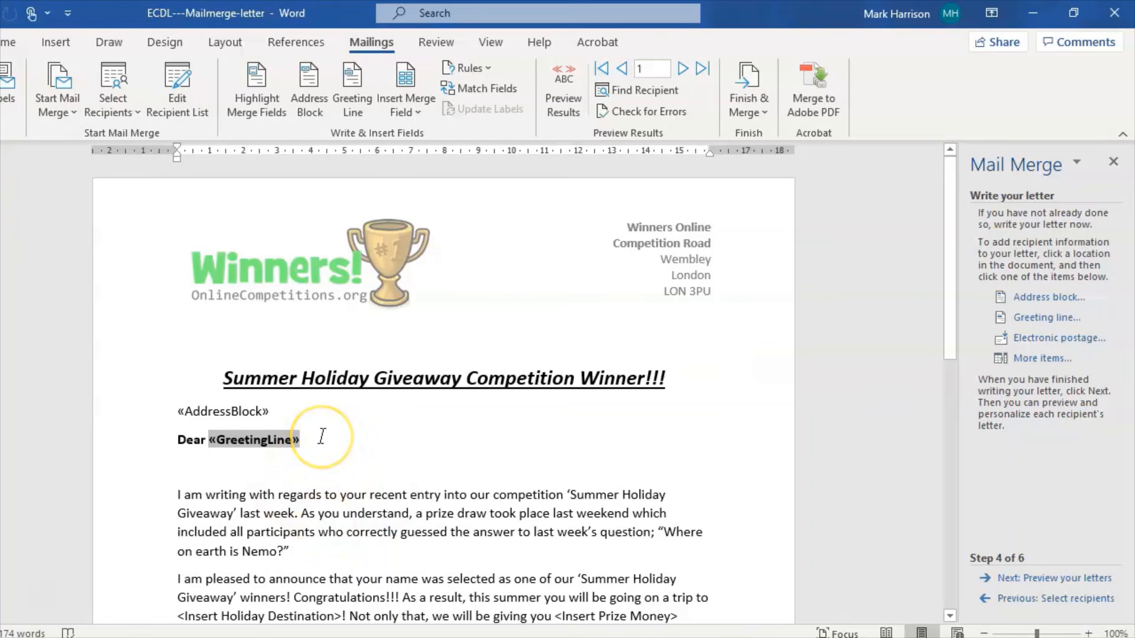
{"action": "key", "text": "BackSpace"}
{"action": "key", "text": "BackSpace"}
{"action": "key", "text": "BackSpace"}
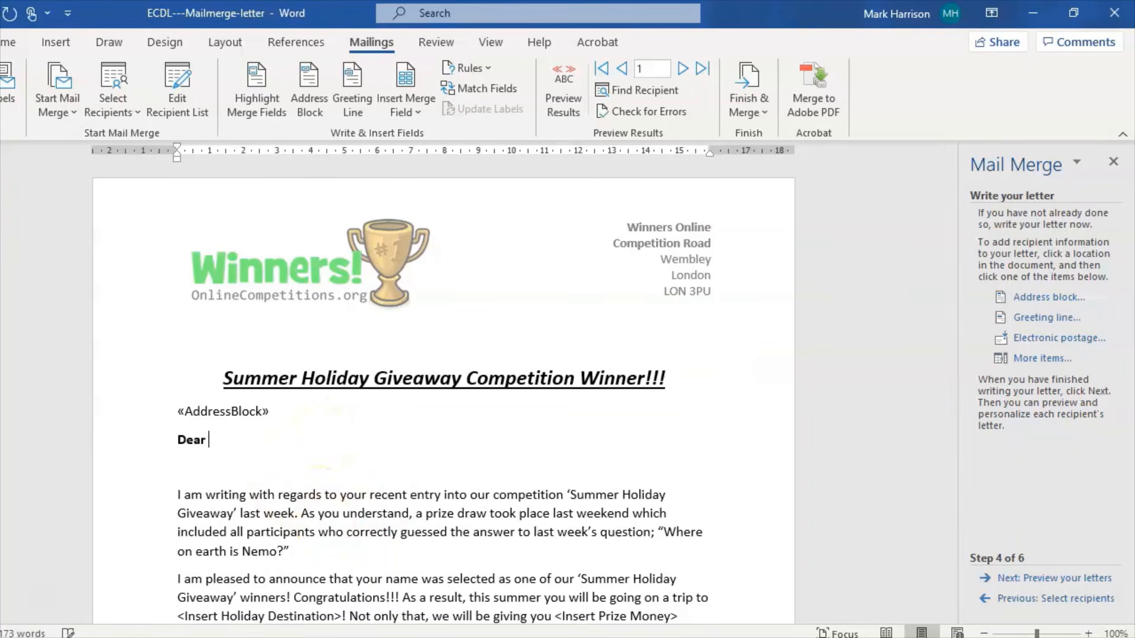
Start a new greeting line after "Dear", keeping its default format, and match First Name to the Names column
{"action": "left_click", "coordinate": [1041, 318]}
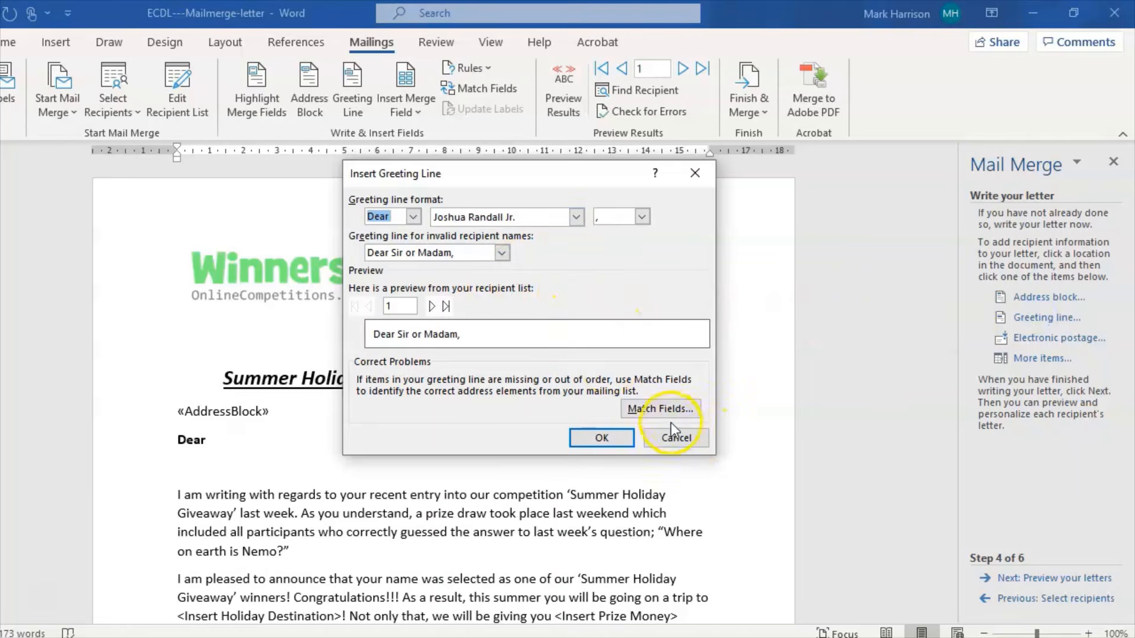
{"action": "left_click", "coordinate": [493, 251]}
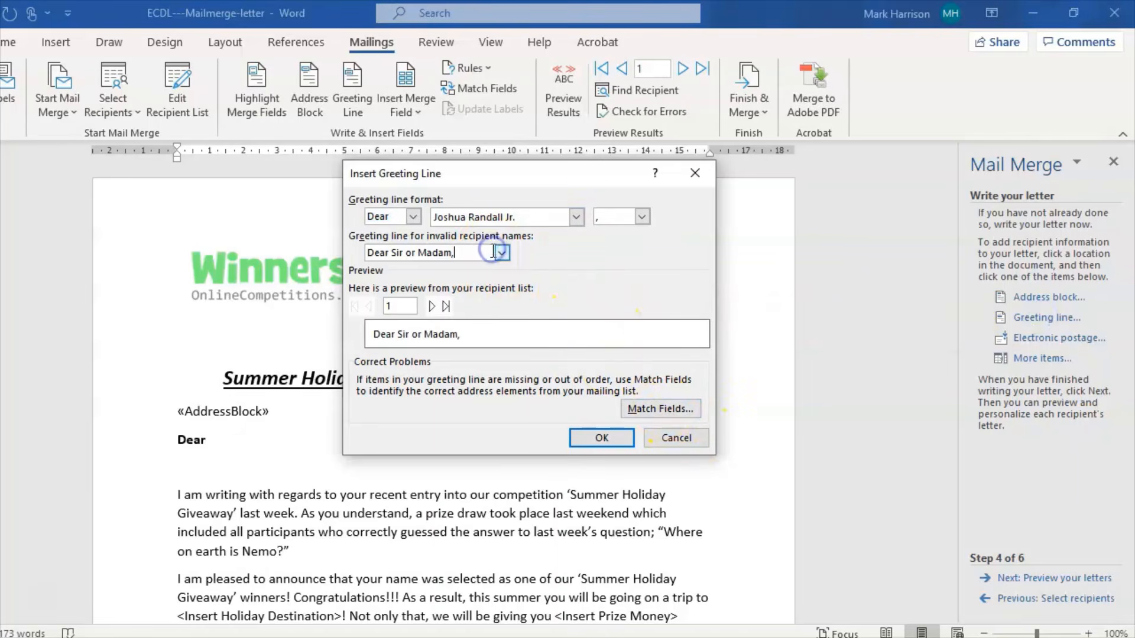
{"action": "left_click", "coordinate": [502, 255]}
{"action": "left_click", "coordinate": [502, 255]}
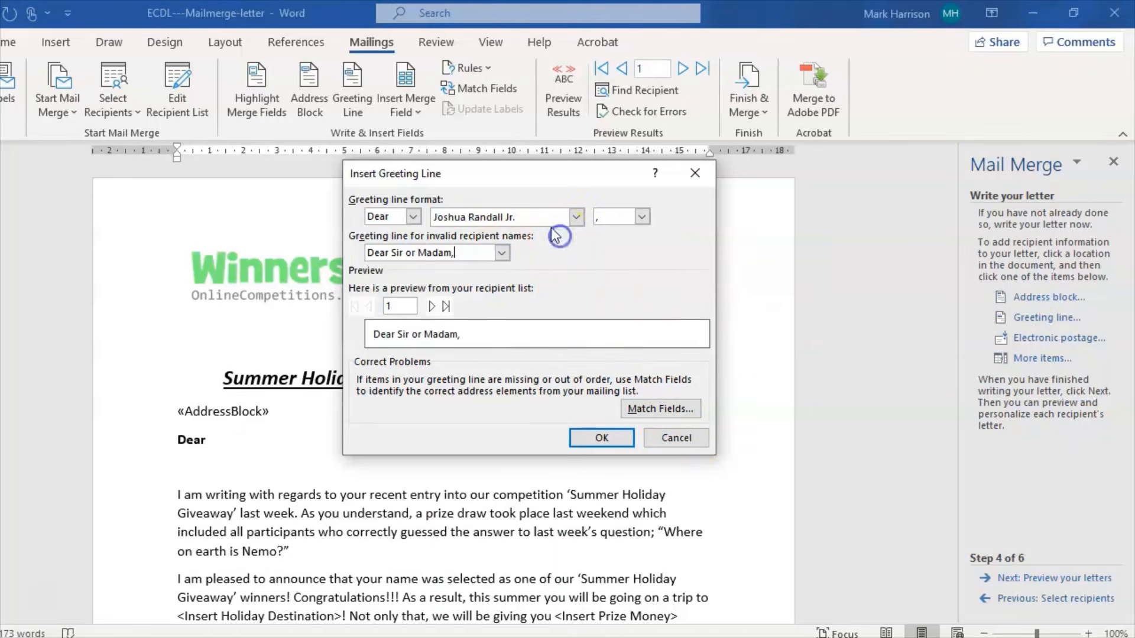
{"action": "left_click", "coordinate": [576, 217]}
{"action": "left_click", "coordinate": [572, 194]}
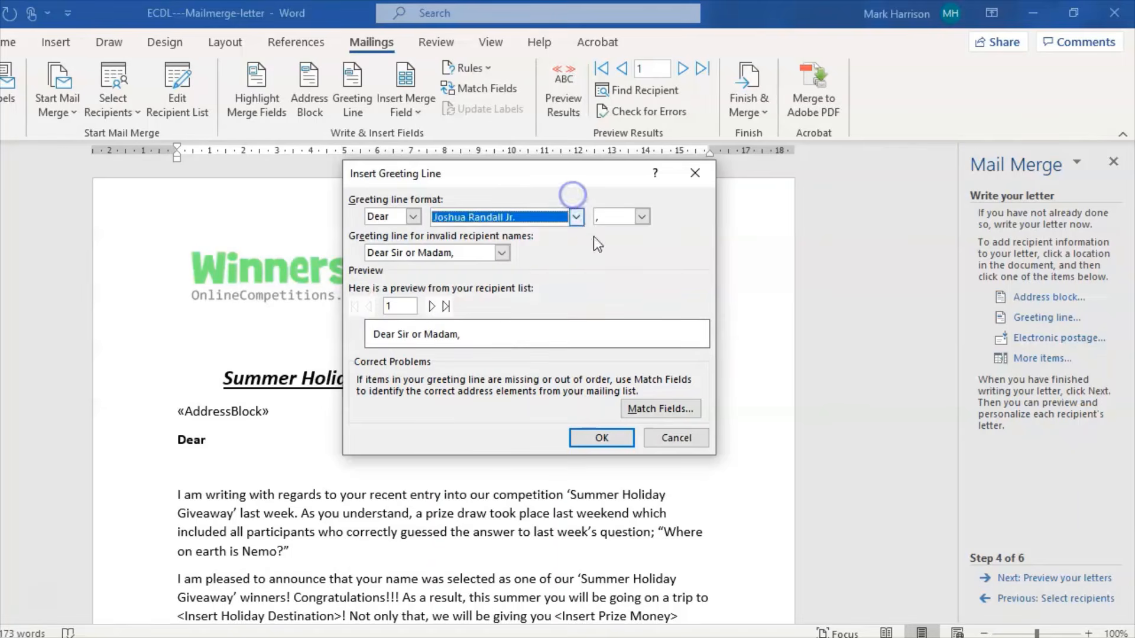
{"action": "left_click", "coordinate": [660, 408]}
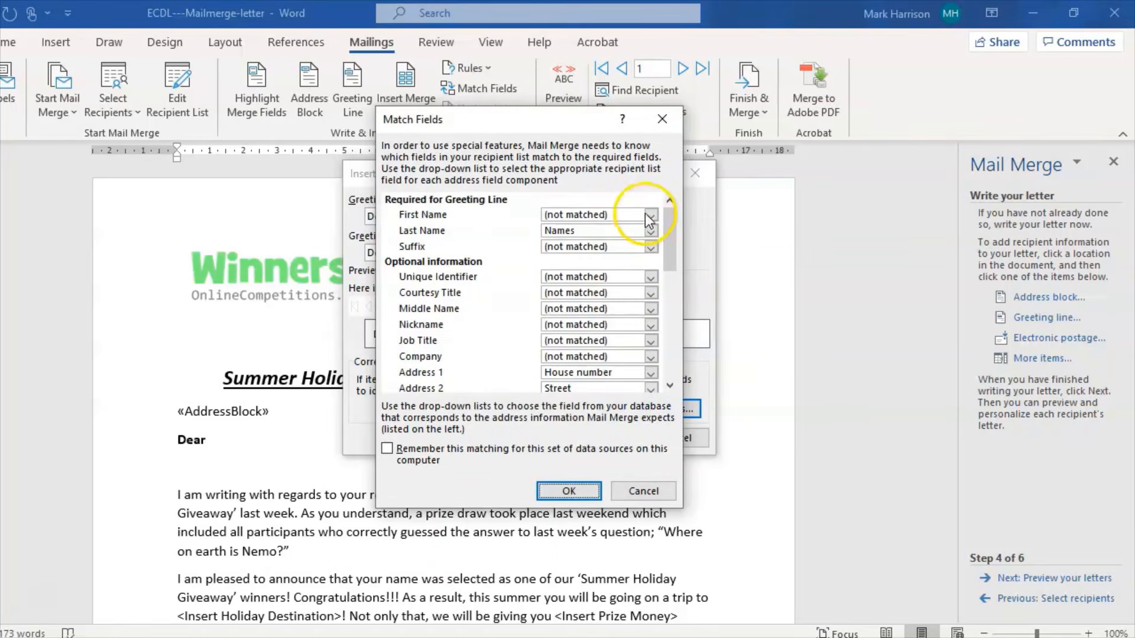
{"action": "left_click", "coordinate": [650, 214]}
{"action": "left_click", "coordinate": [576, 250]}
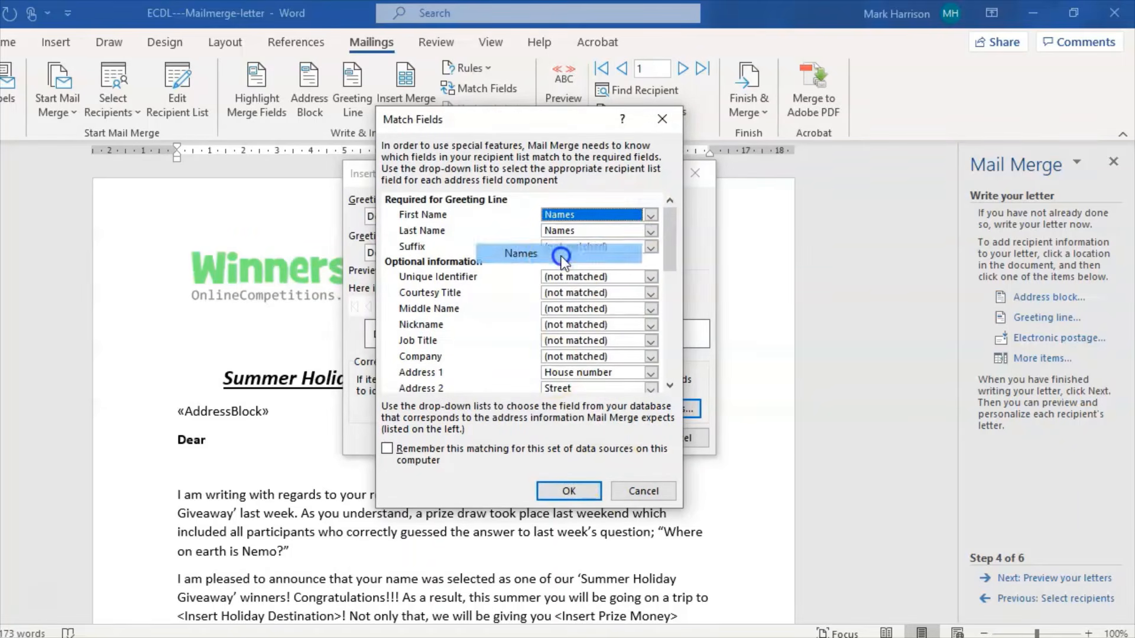
{"action": "left_click", "coordinate": [585, 492]}
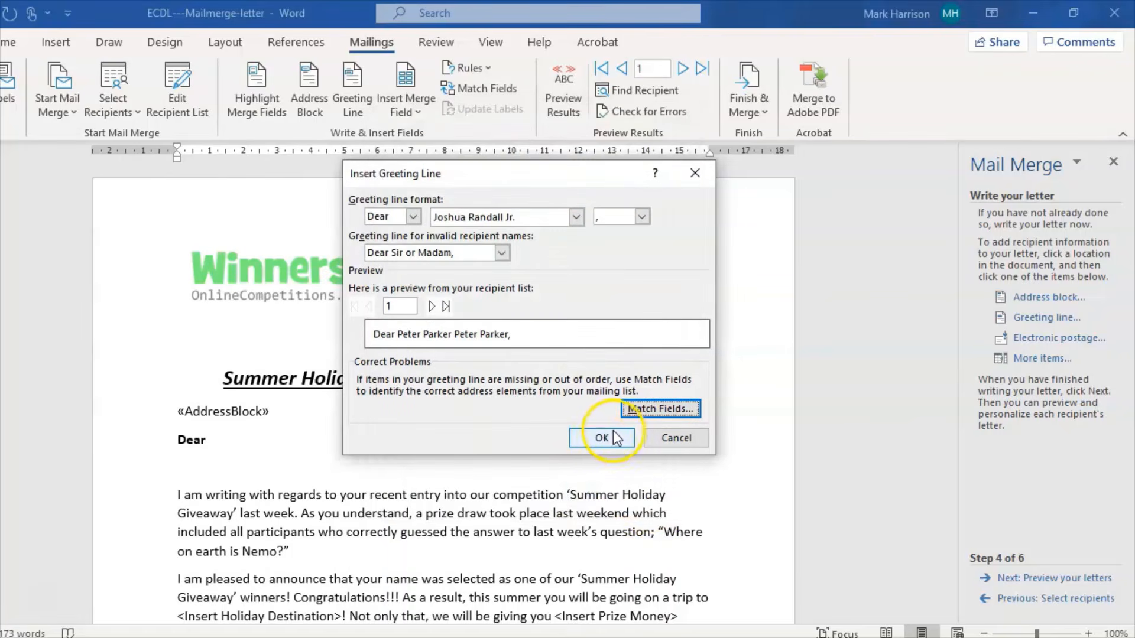
Set the greeting line's Last Name field to (not matched) and insert the greeting line
{"action": "left_click", "coordinate": [673, 408]}
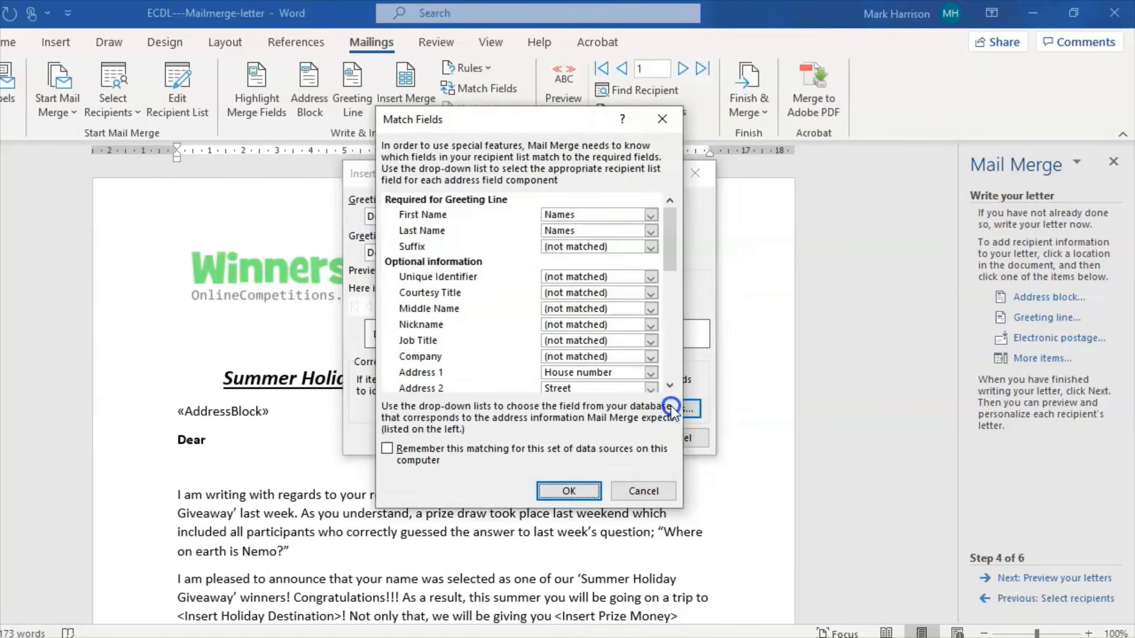
{"action": "left_click", "coordinate": [644, 235]}
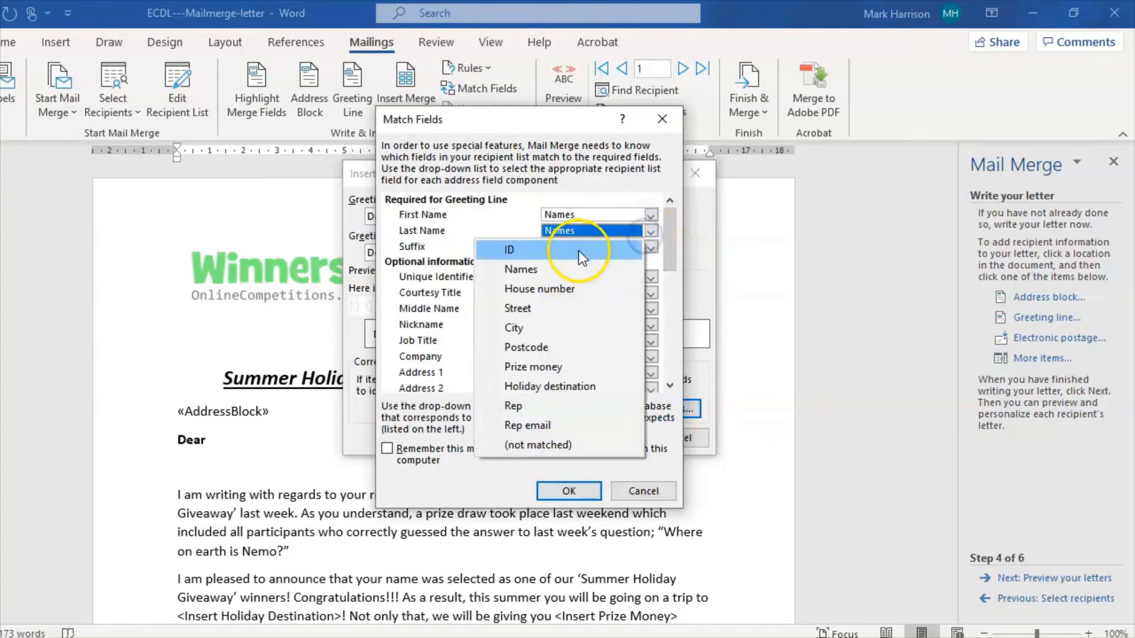
{"action": "left_click", "coordinate": [559, 438]}
{"action": "left_click", "coordinate": [568, 490]}
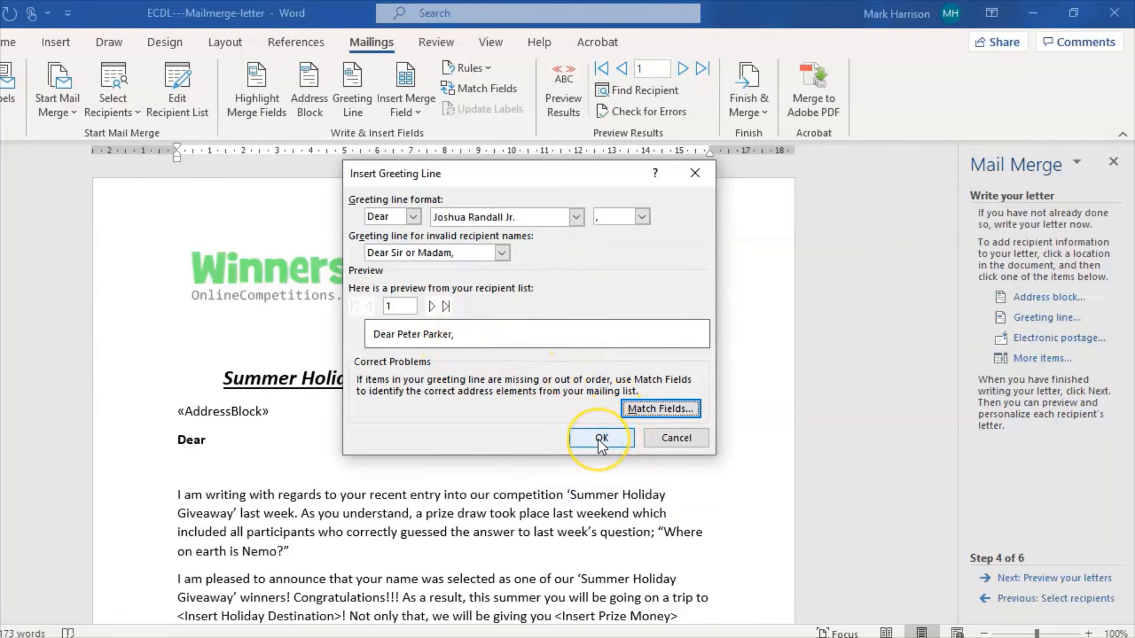
{"action": "left_click", "coordinate": [601, 439]}
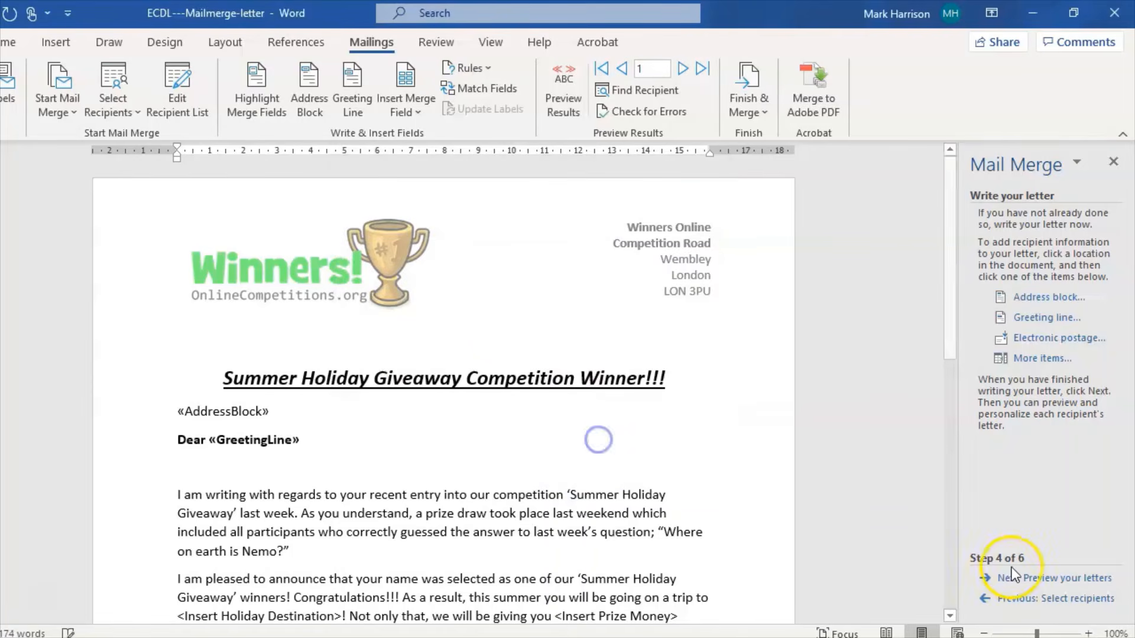
Preview the merged letters and add a blank line between the recipient's postcode and the greeting
{"action": "left_click", "coordinate": [1042, 578]}
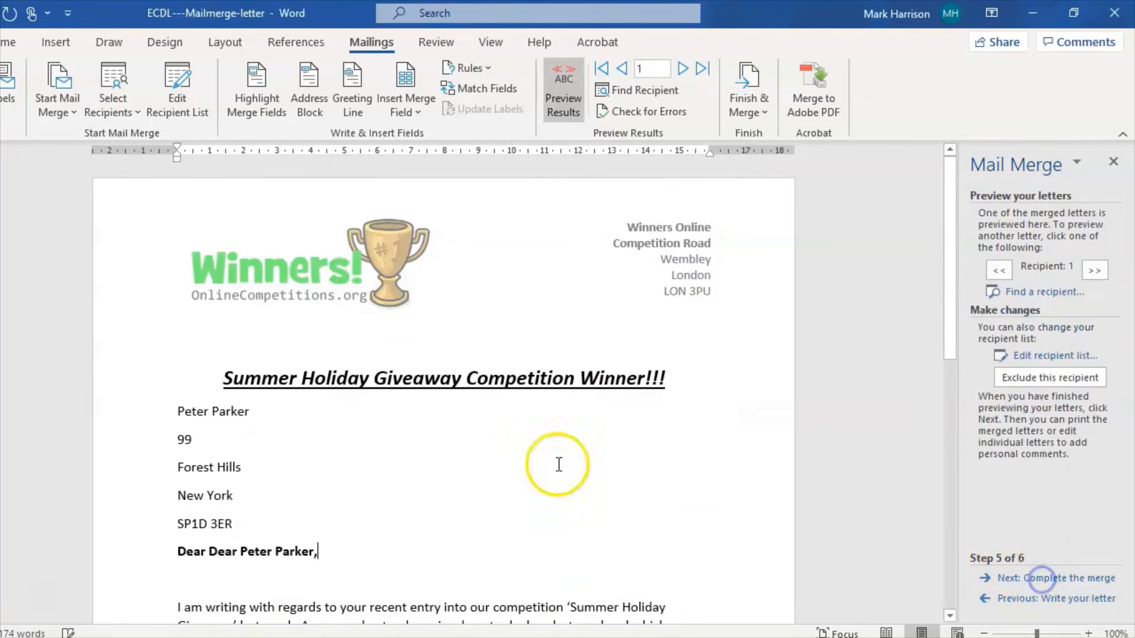
{"action": "left_click", "coordinate": [239, 524]}
{"action": "key", "text": "Return"}
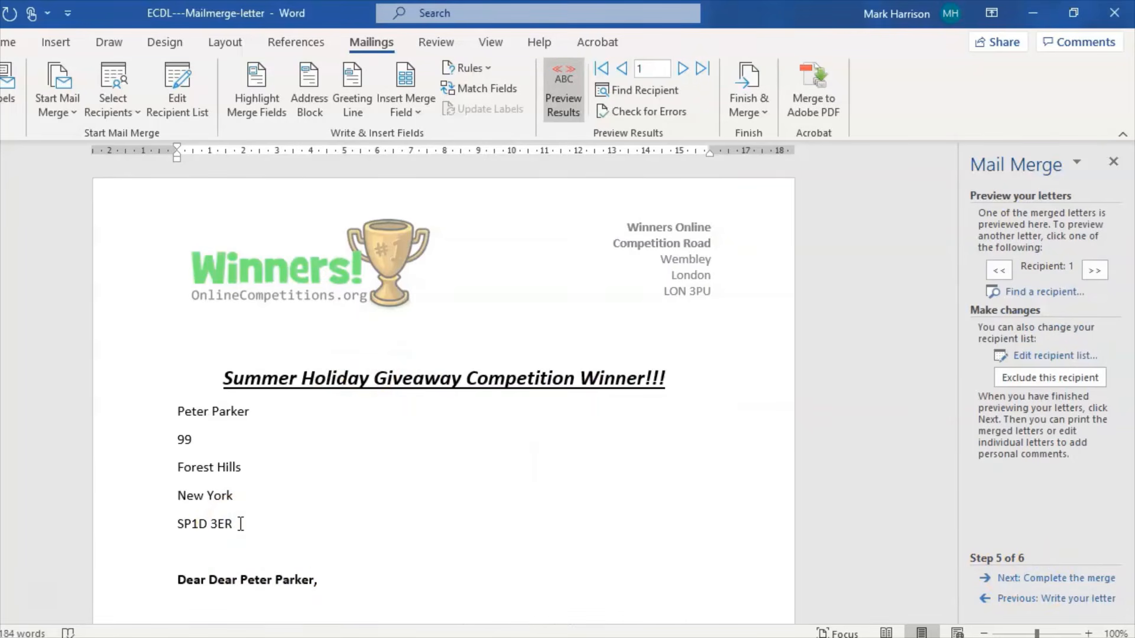
Apply the No Spacing style to the recipient's address block and add a blank line above it
{"action": "left_click_drag", "start_coordinate": [264, 520], "coordinate": [236, 526]}
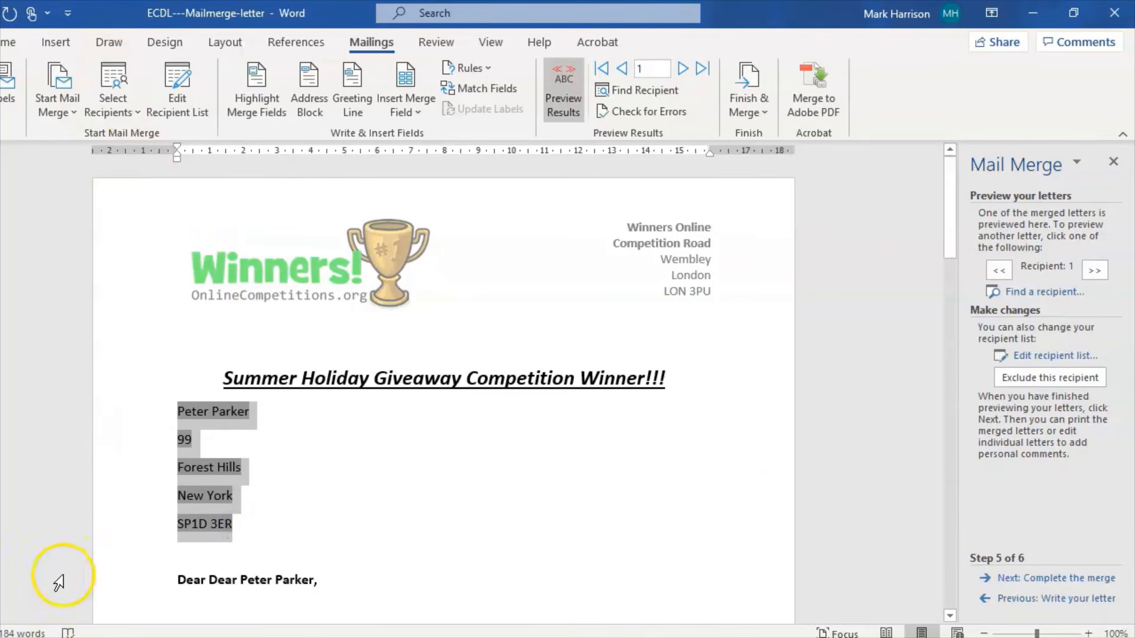
{"action": "left_click", "coordinate": [9, 43]}
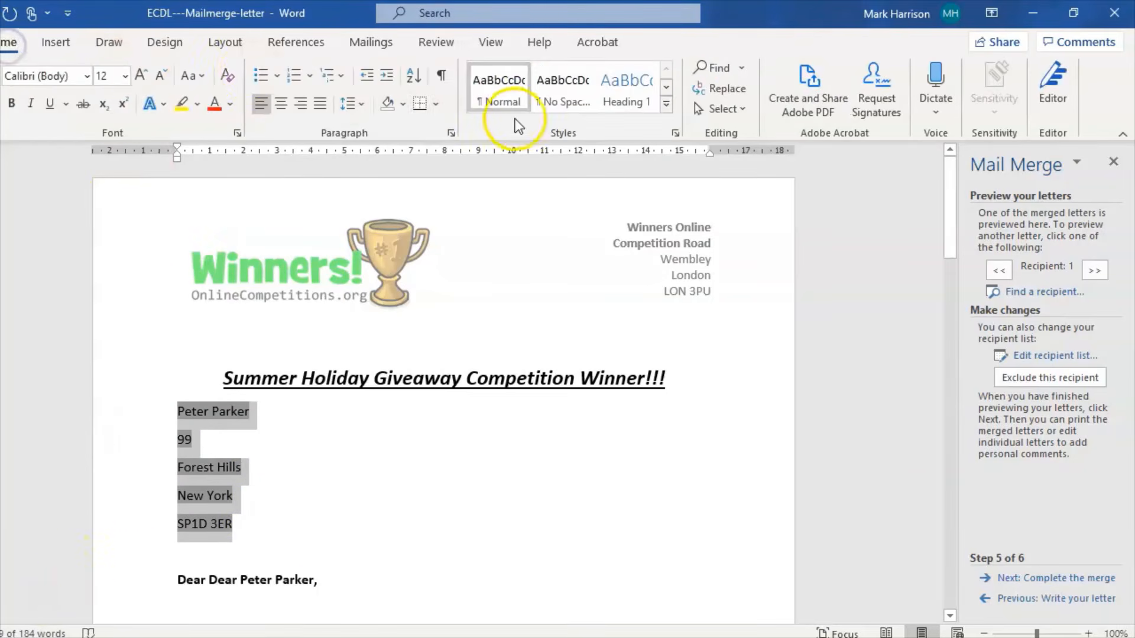
{"action": "left_click", "coordinate": [563, 88]}
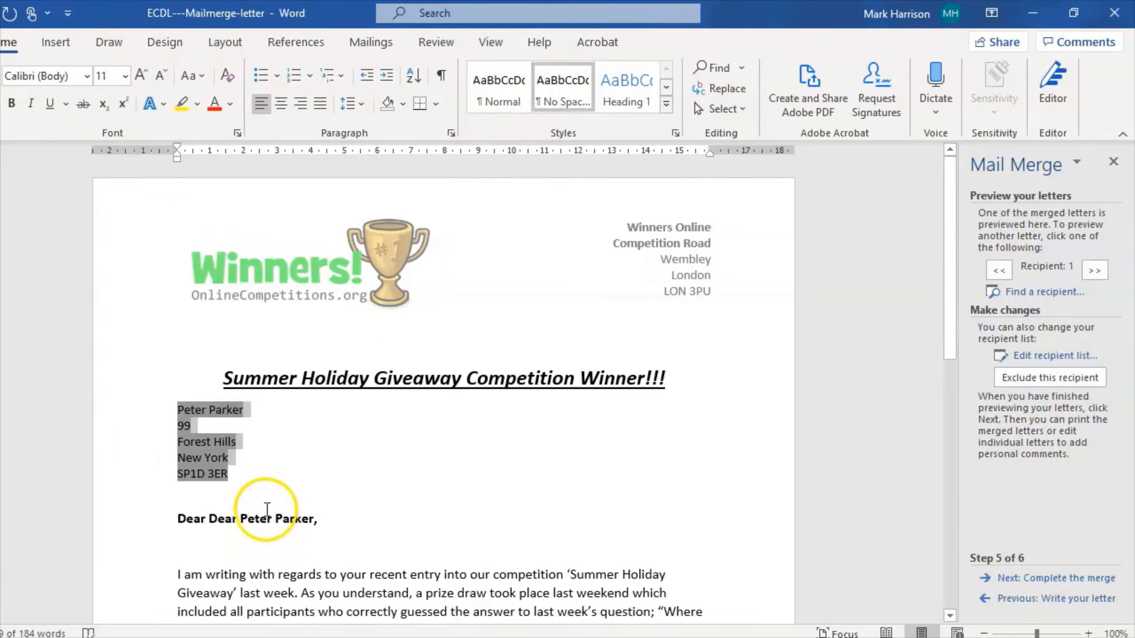
{"action": "left_click", "coordinate": [177, 410]}
{"action": "key", "text": "Return"}
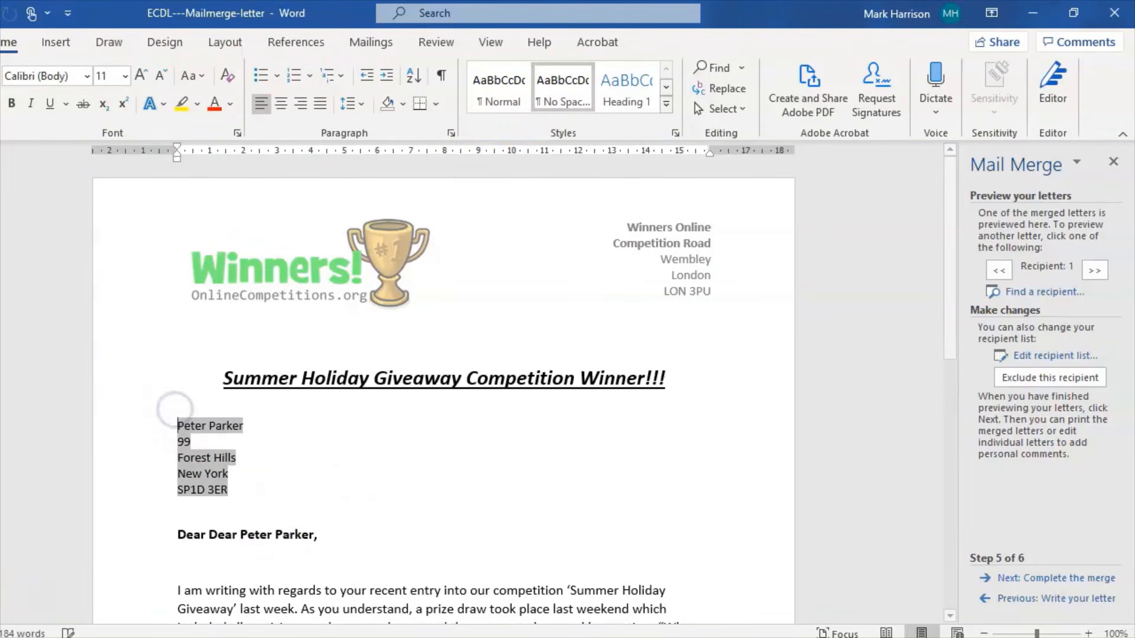
Check the address block and greeting in the merged letter previews by browsing forward through the recipients and partway back
{"action": "left_click", "coordinate": [267, 506]}
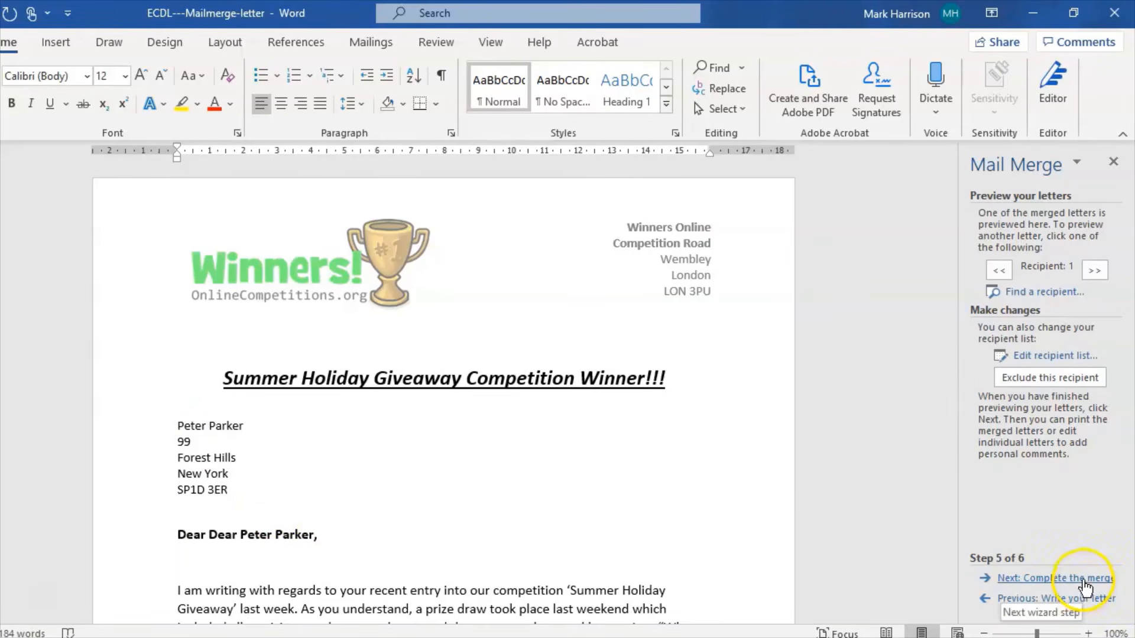
{"action": "left_click", "coordinate": [1095, 270]}
{"action": "left_click", "coordinate": [1095, 270]}
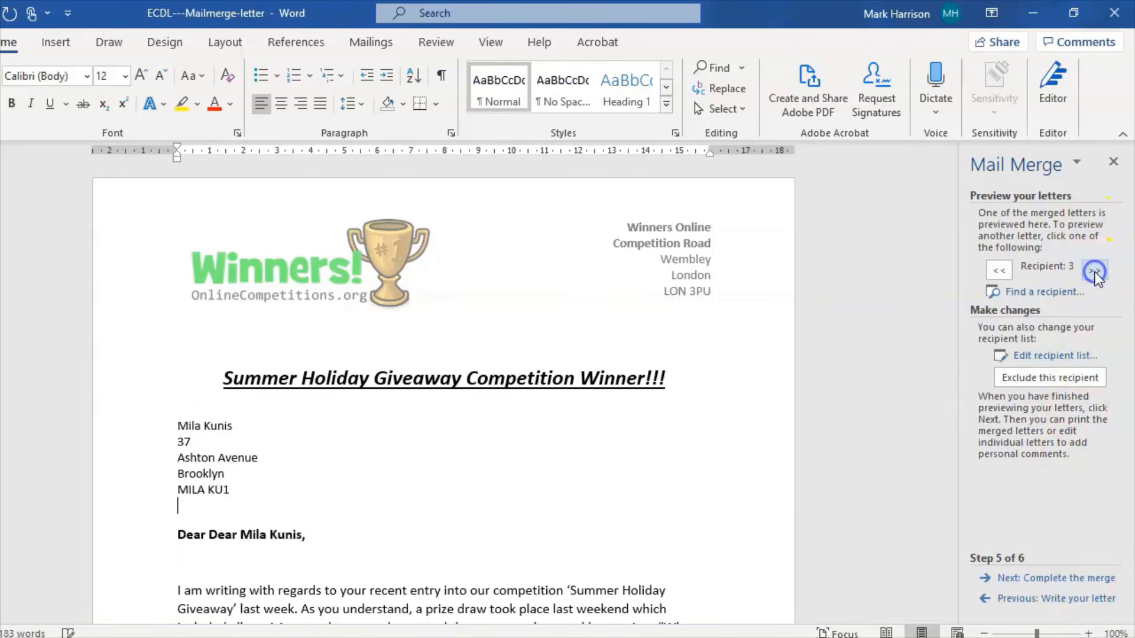
{"action": "left_click", "coordinate": [1095, 270]}
{"action": "left_click", "coordinate": [1095, 271]}
{"action": "left_click", "coordinate": [1095, 270]}
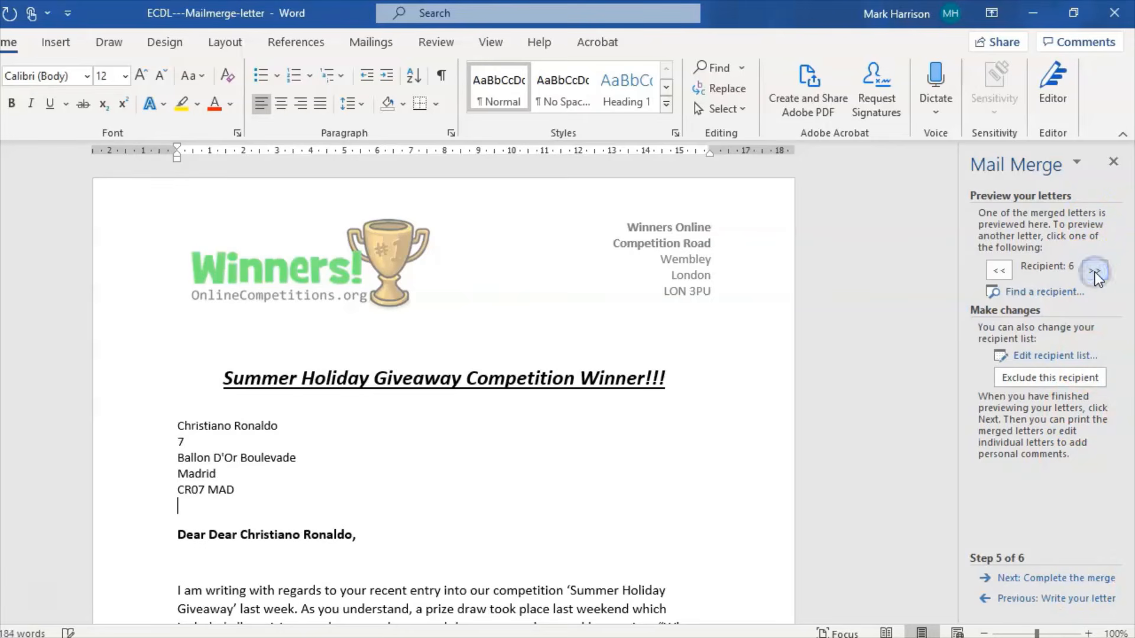
{"action": "left_click", "coordinate": [1094, 270]}
{"action": "left_click", "coordinate": [999, 270]}
{"action": "left_click", "coordinate": [999, 270]}
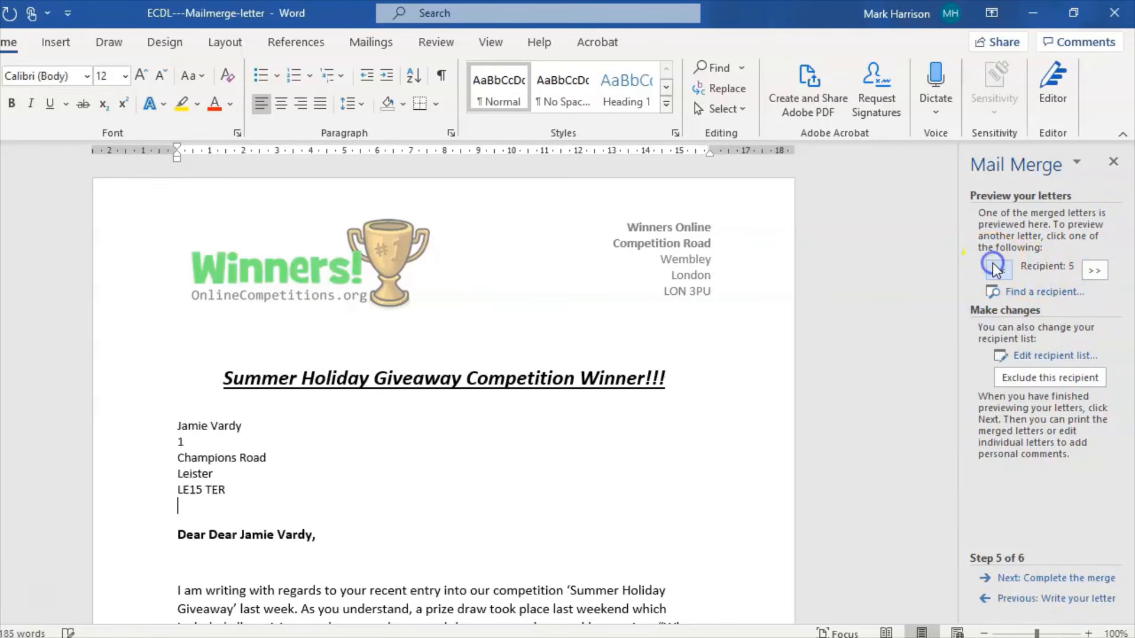
{"action": "left_click", "coordinate": [999, 270]}
{"action": "left_click", "coordinate": [999, 270]}
{"action": "left_click", "coordinate": [283, 590]}
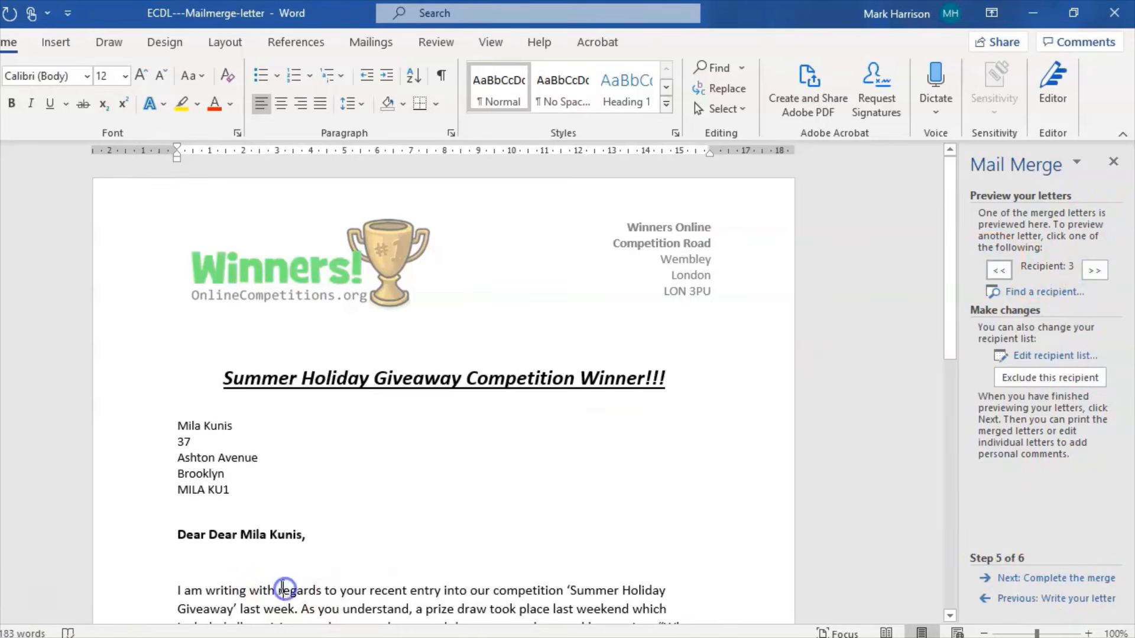
Return to writing the letter, delete the duplicate "Dear" before the greeting line field, and preview the letters again
{"action": "left_click", "coordinate": [1023, 599]}
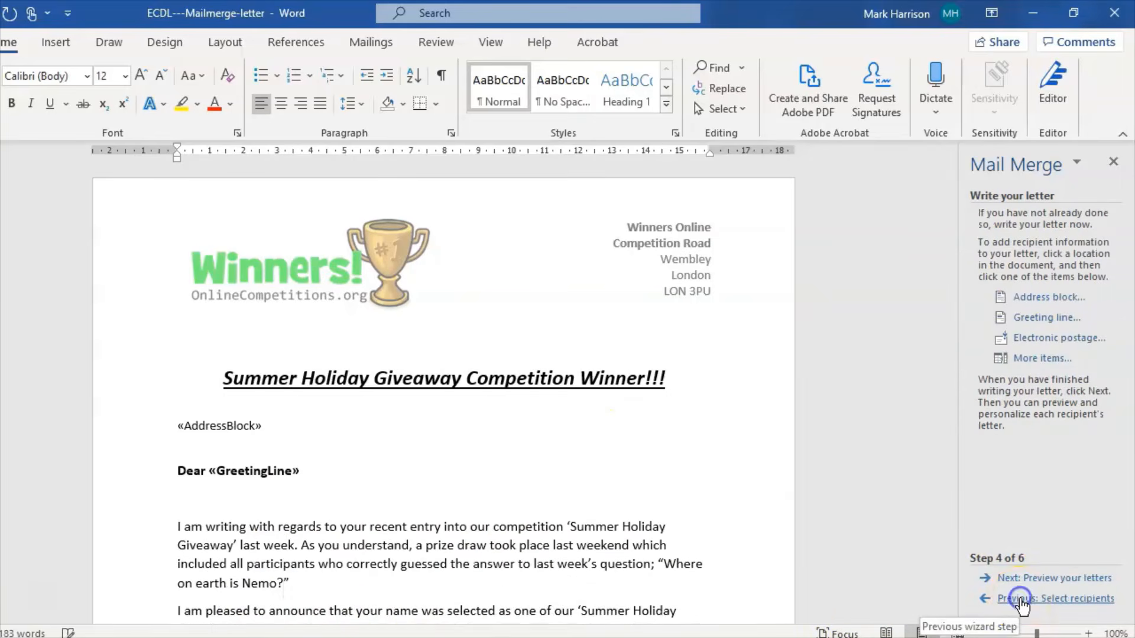
{"action": "left_click", "coordinate": [202, 472]}
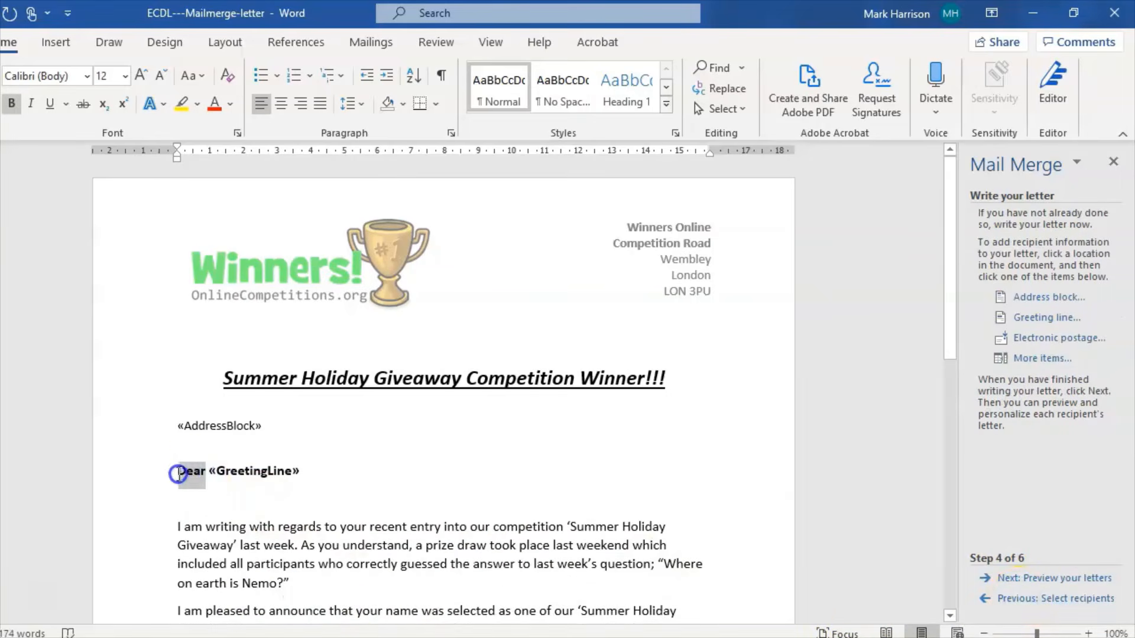
{"action": "key", "text": "Delete"}
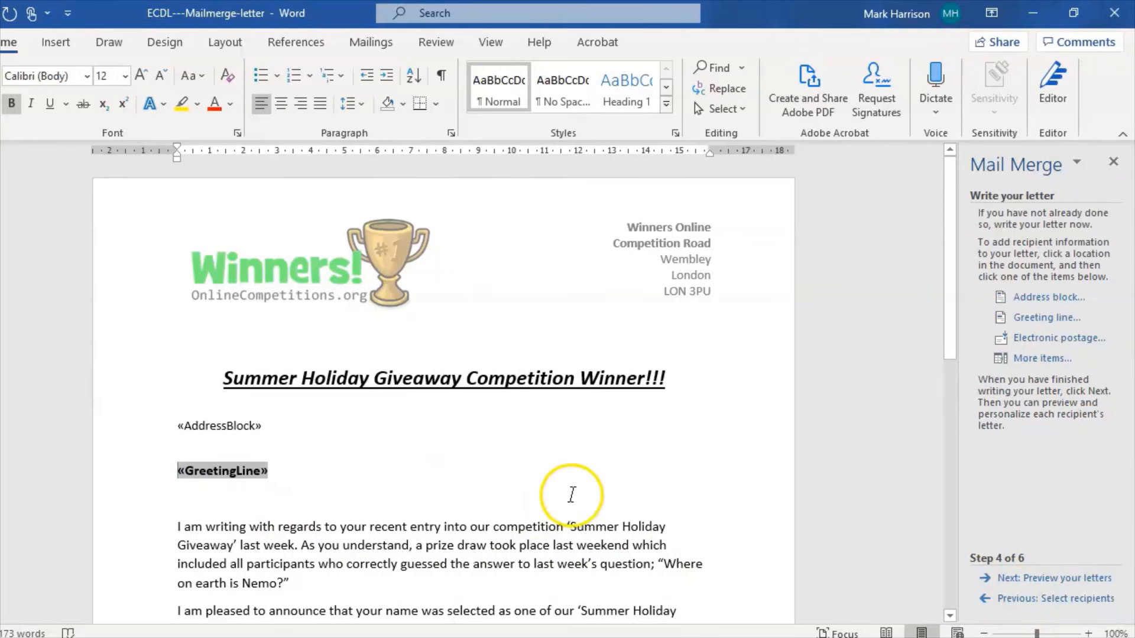
{"action": "left_click", "coordinate": [1086, 584]}
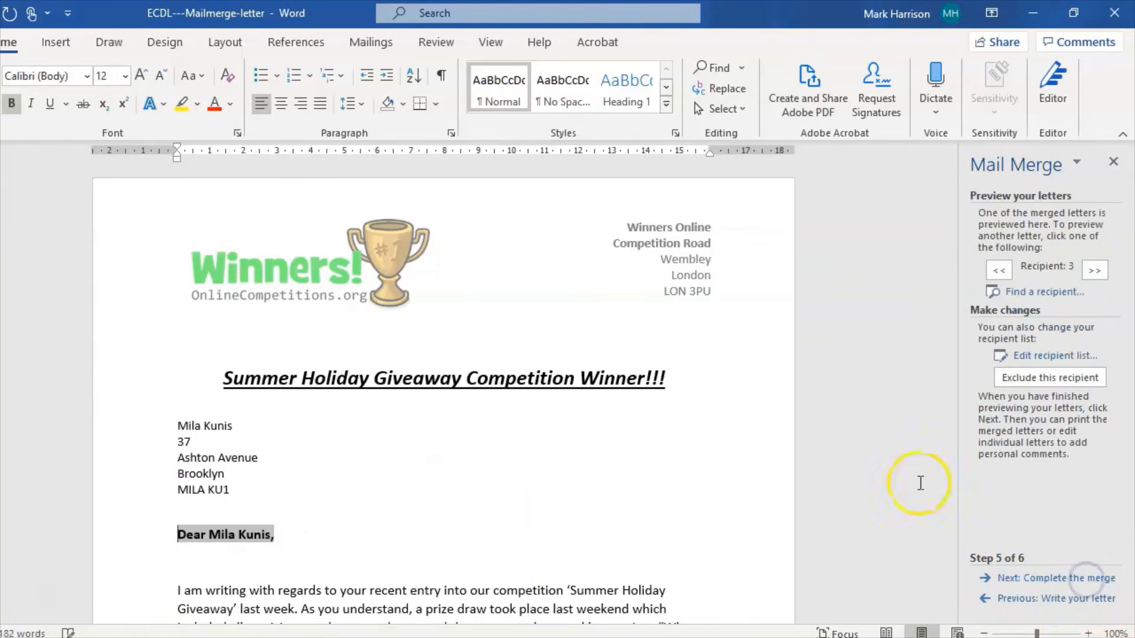
{"action": "left_click", "coordinate": [544, 502]}
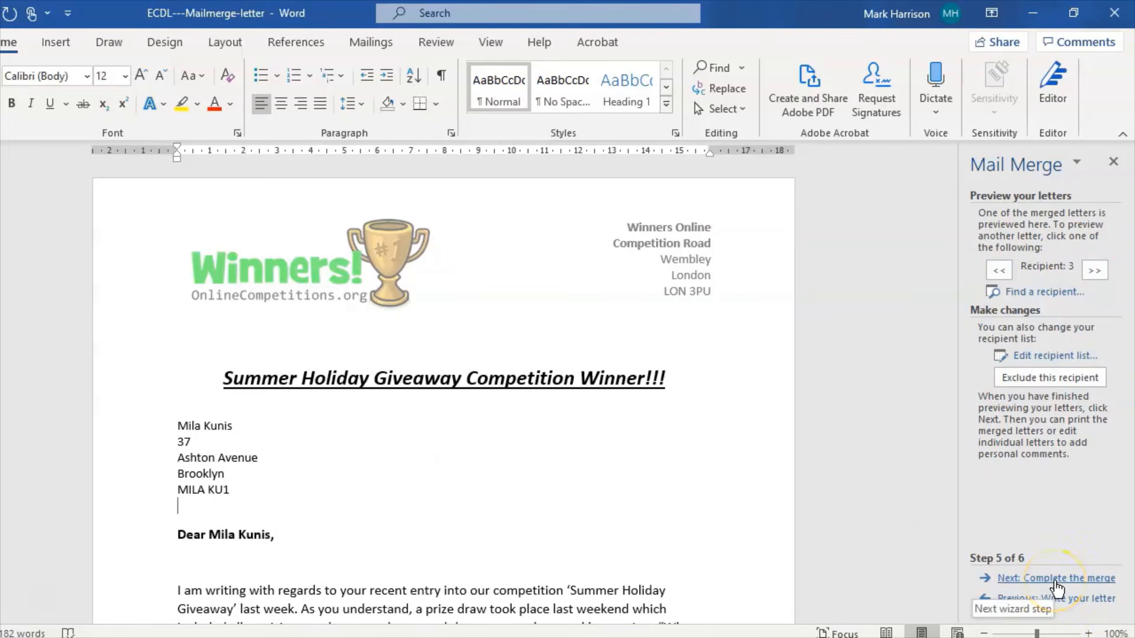
Proceed to completing the merge, examine the print settings for all records, and close them without printing
{"action": "left_click", "coordinate": [1057, 579]}
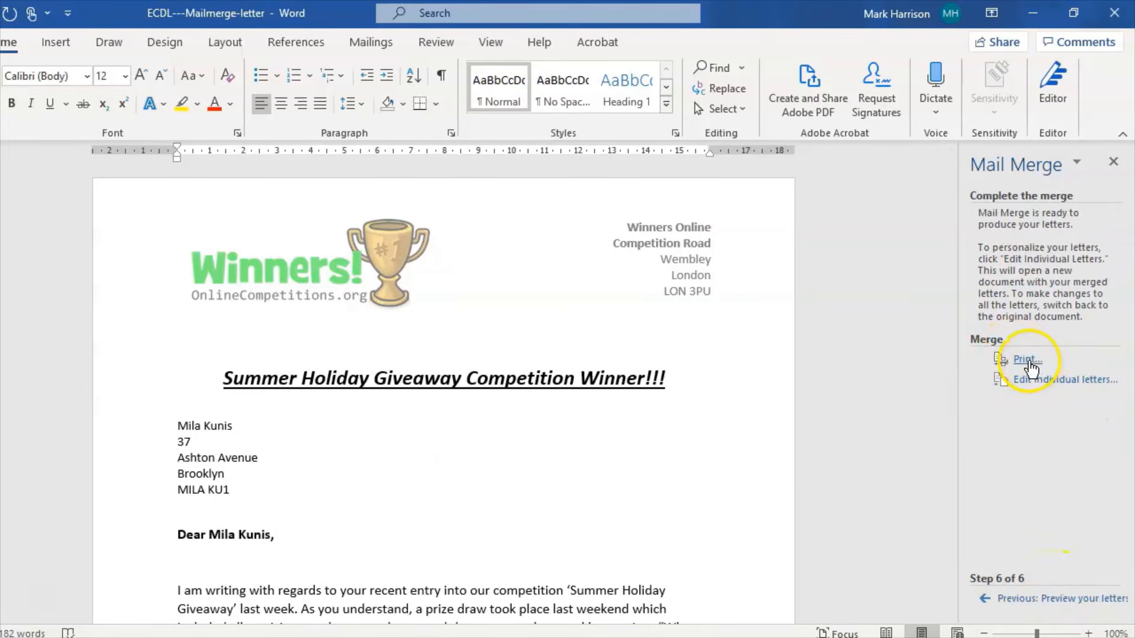
{"action": "left_click", "coordinate": [1029, 362]}
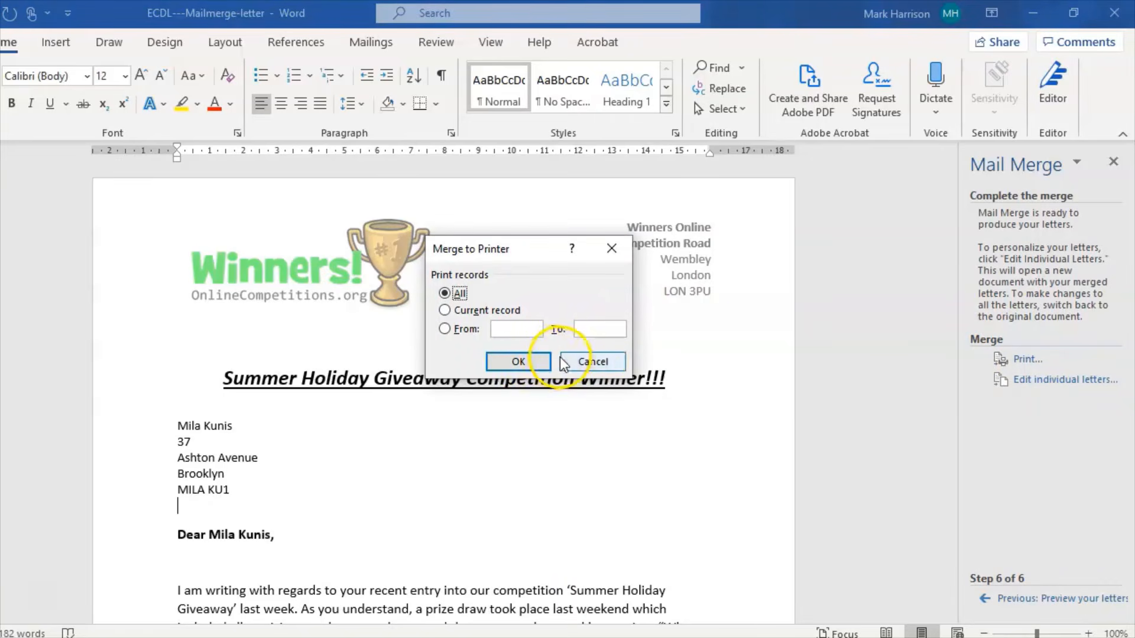
{"action": "left_click", "coordinate": [530, 363]}
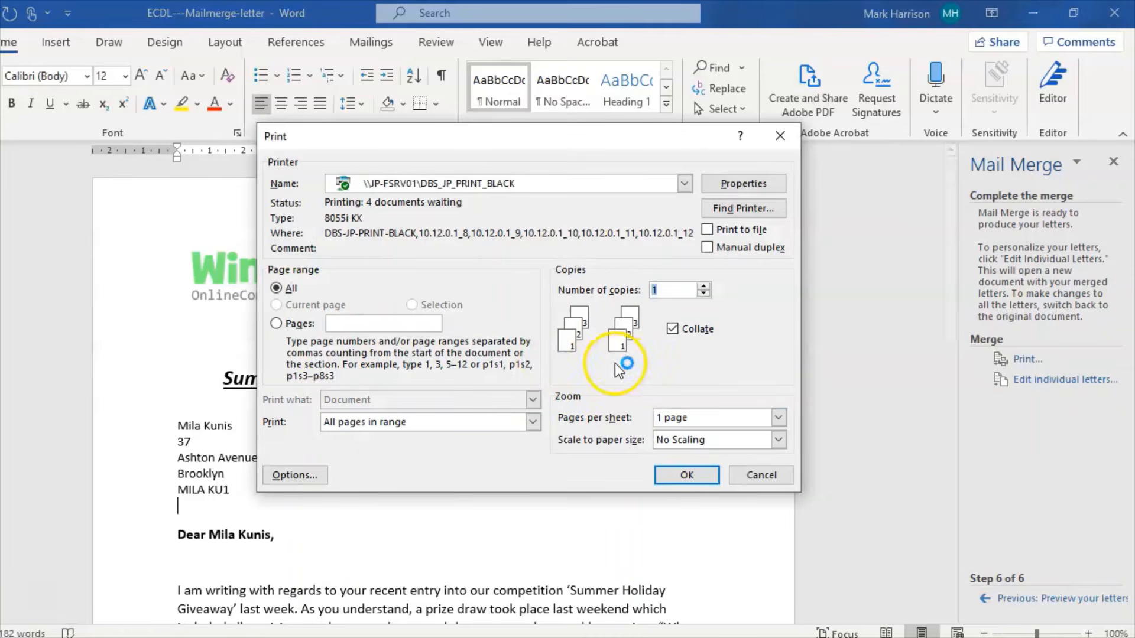
{"action": "left_click", "coordinate": [761, 477]}
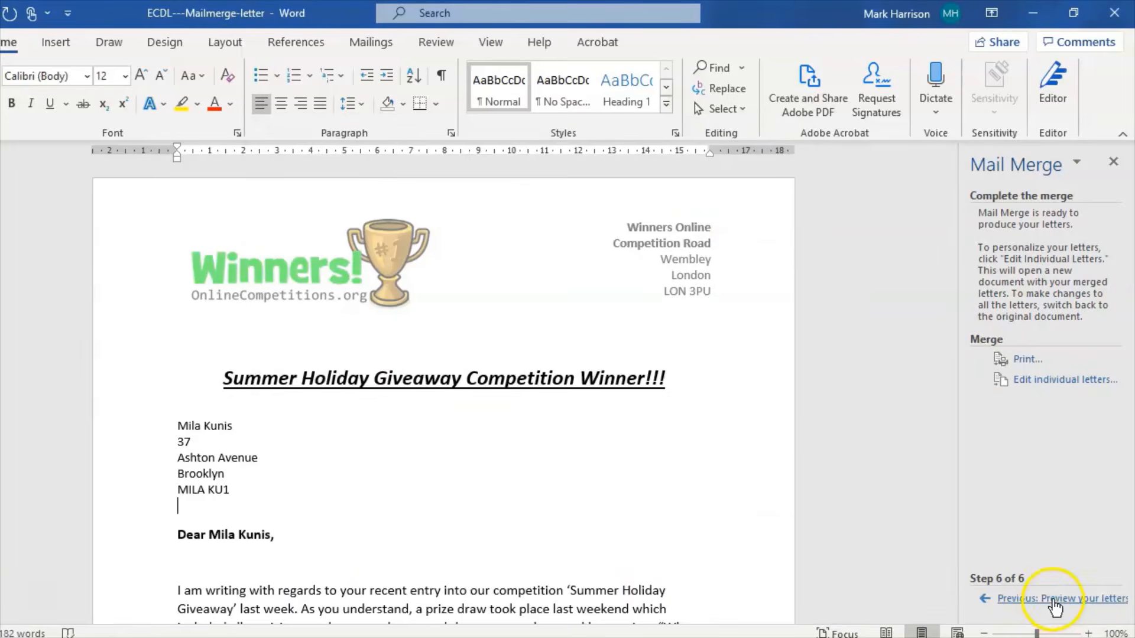
Go back to the letter preview and check each recipient's address and greeting, ending at the first recipient
{"action": "left_click", "coordinate": [1055, 598]}
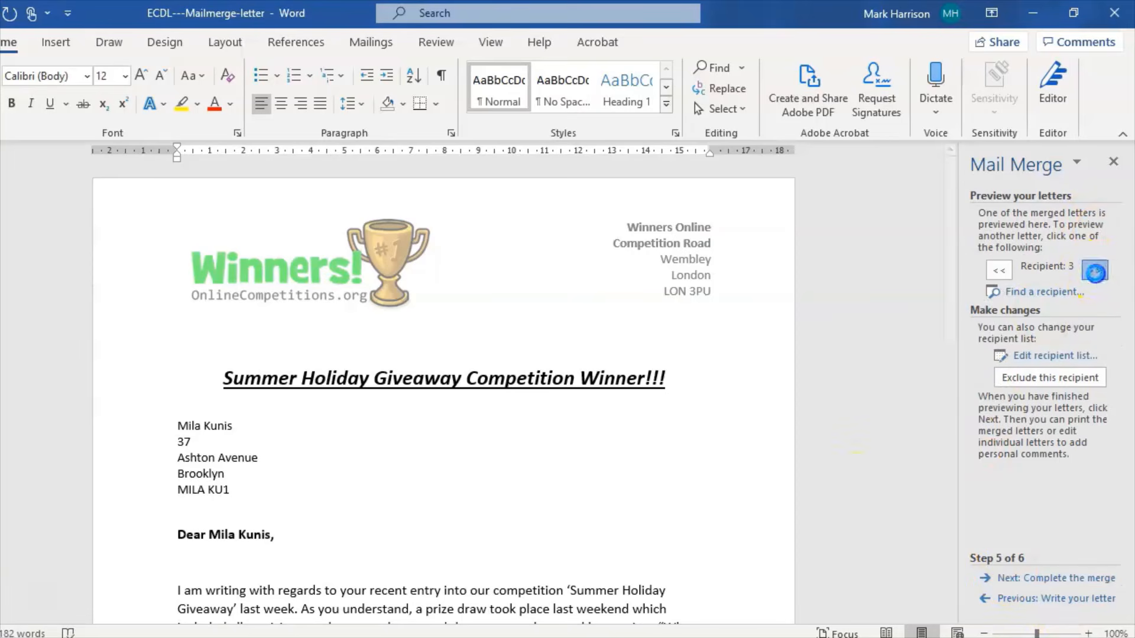
{"action": "left_click", "coordinate": [1096, 271]}
{"action": "left_click", "coordinate": [1096, 271]}
{"action": "left_click", "coordinate": [1096, 271]}
{"action": "left_click", "coordinate": [1095, 272]}
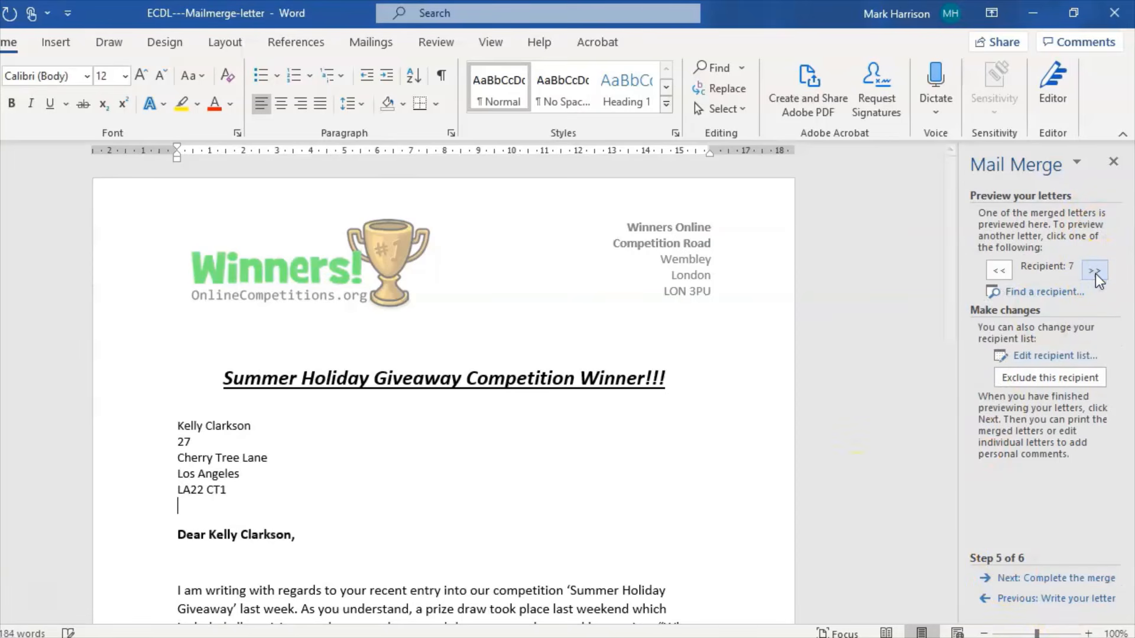
{"action": "left_click", "coordinate": [1008, 270]}
{"action": "left_click", "coordinate": [1008, 271]}
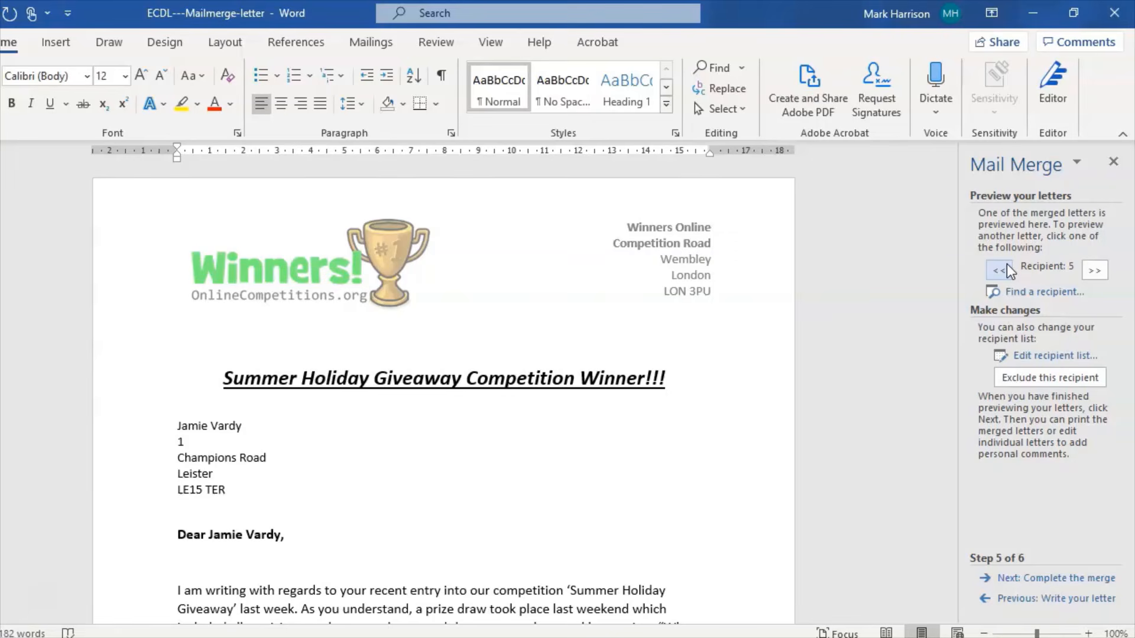
{"action": "left_click", "coordinate": [999, 270]}
{"action": "left_click", "coordinate": [999, 270]}
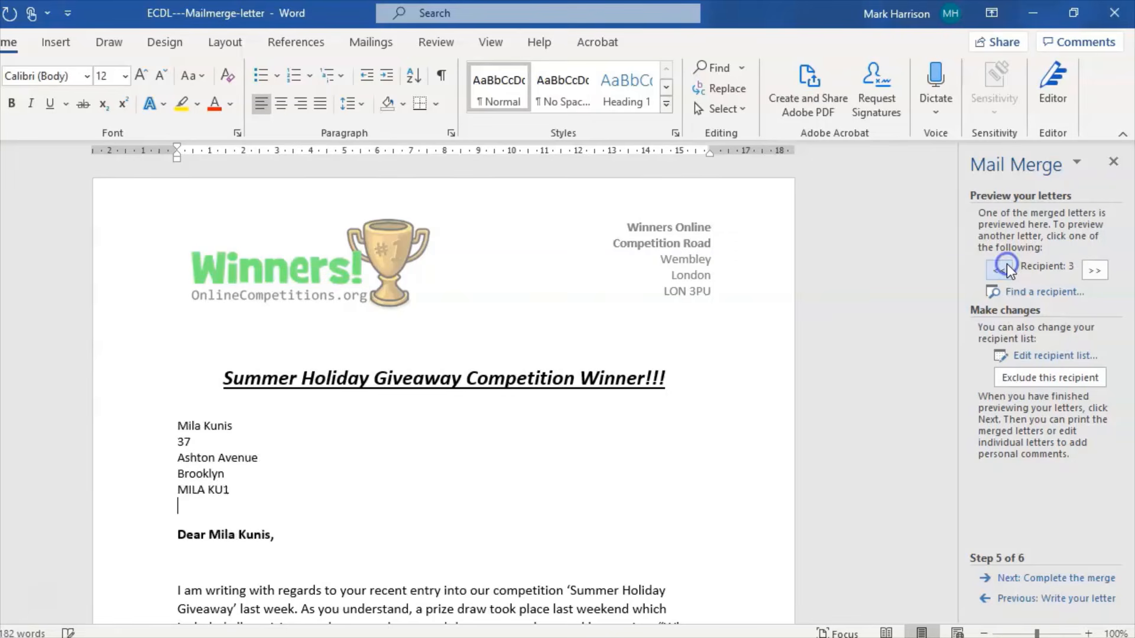
{"action": "left_click", "coordinate": [999, 271]}
{"action": "left_click", "coordinate": [999, 270]}
Go back to the mail merge's document type stage, then advance to recipient selection, keeping Letters and the current document
{"action": "left_click", "coordinate": [1051, 600]}
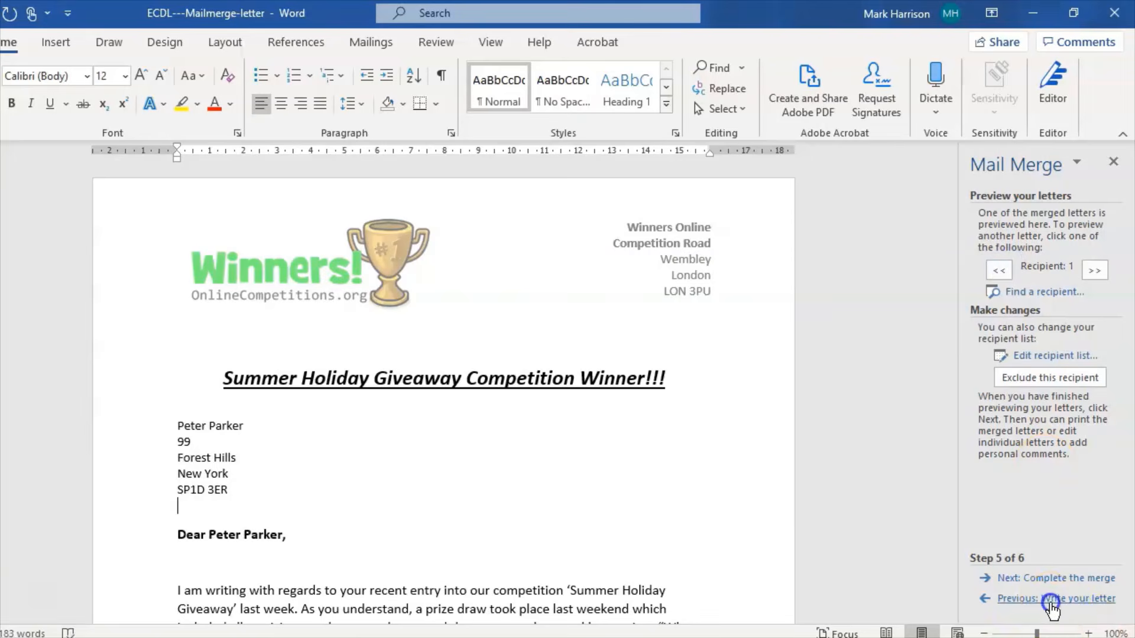
{"action": "left_click", "coordinate": [1051, 600]}
{"action": "left_click", "coordinate": [1052, 600]}
{"action": "left_click", "coordinate": [1051, 600]}
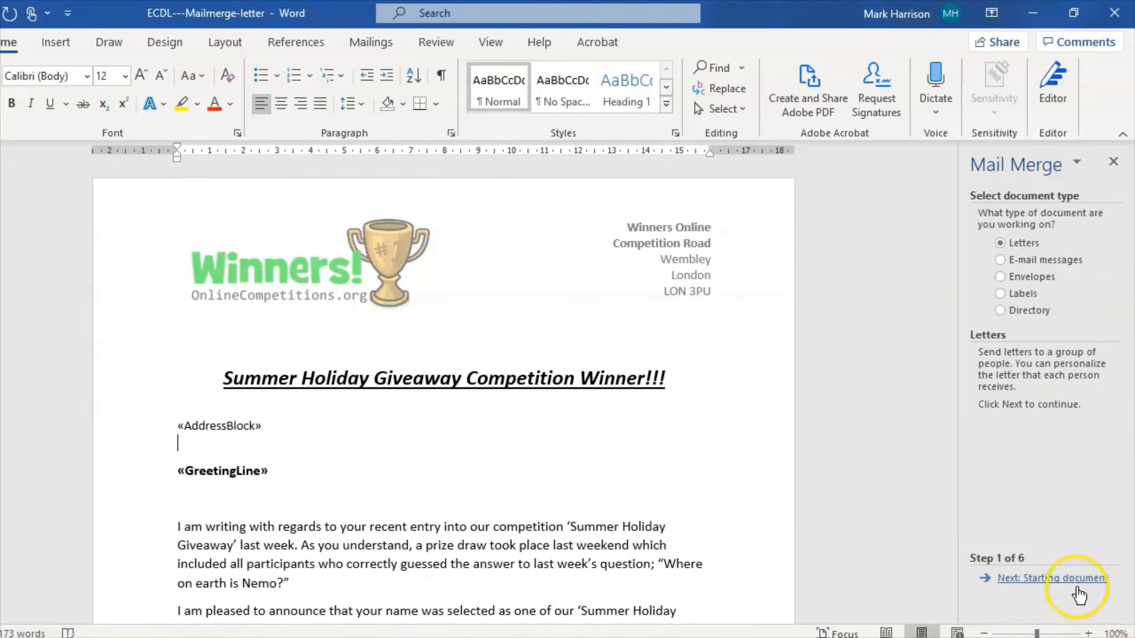
{"action": "left_click", "coordinate": [1050, 579]}
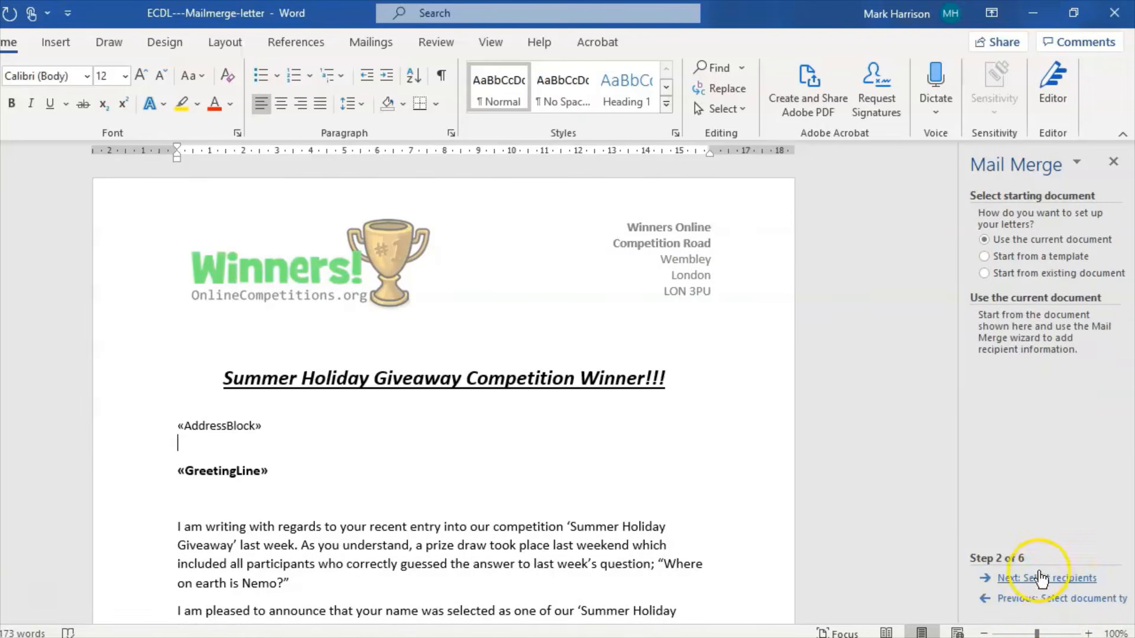
{"action": "left_click", "coordinate": [1031, 580]}
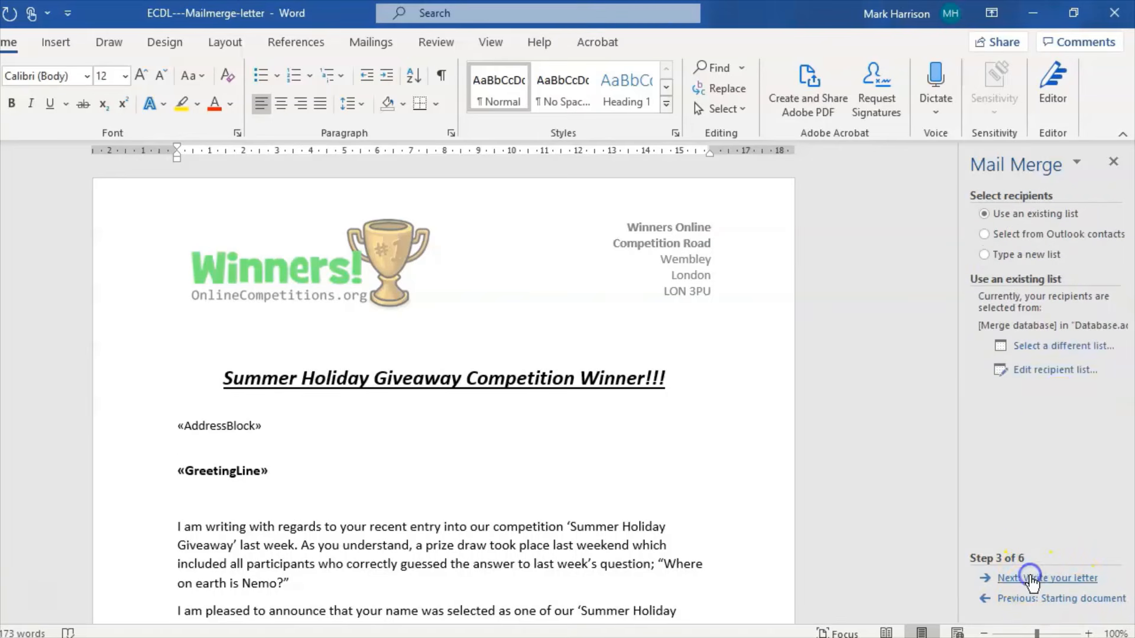
Replace the recipient list with the Mailmerge-addresses workbook from the Mail merge folder in Documents, keeping all recipients included
{"action": "left_click", "coordinate": [1064, 346]}
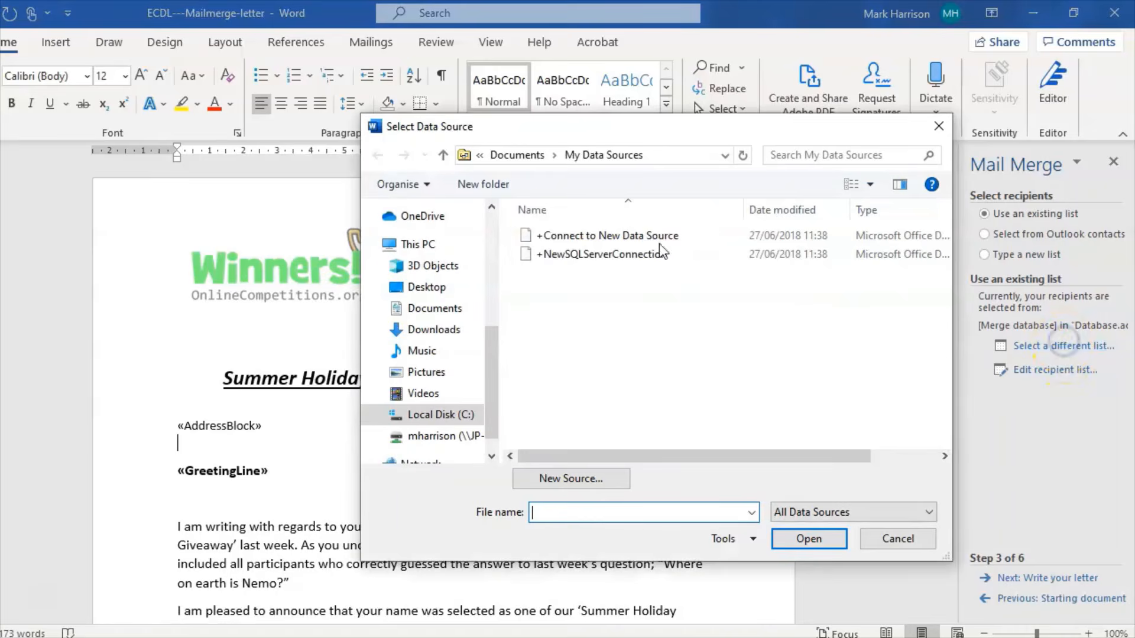
{"action": "left_click", "coordinate": [447, 309]}
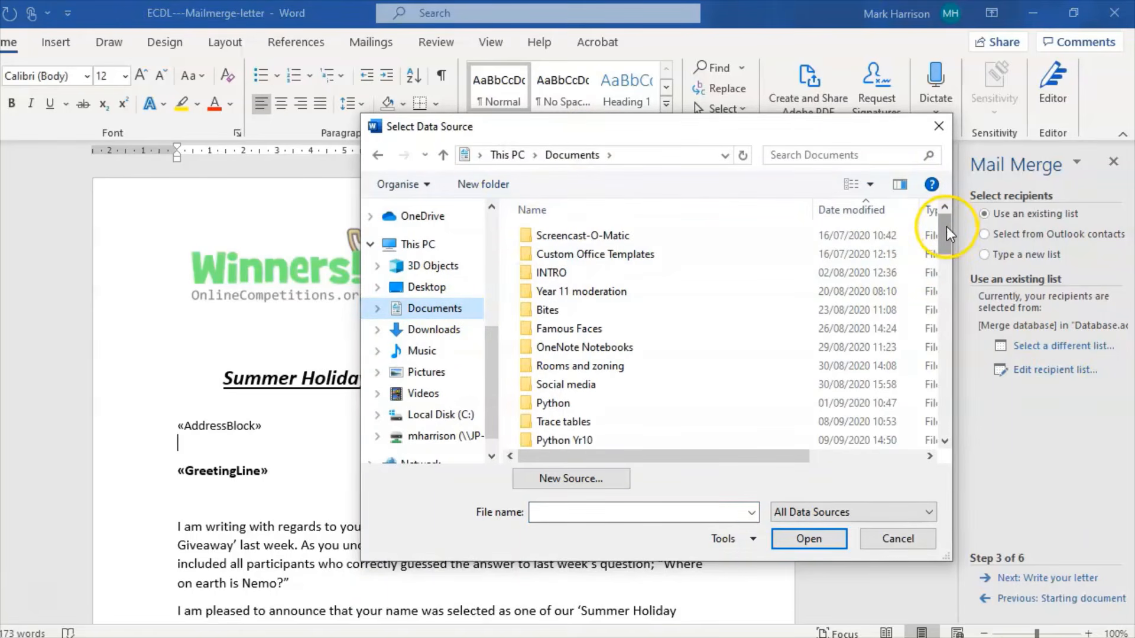
{"action": "left_click_drag", "start_coordinate": [946, 226], "coordinate": [935, 349]}
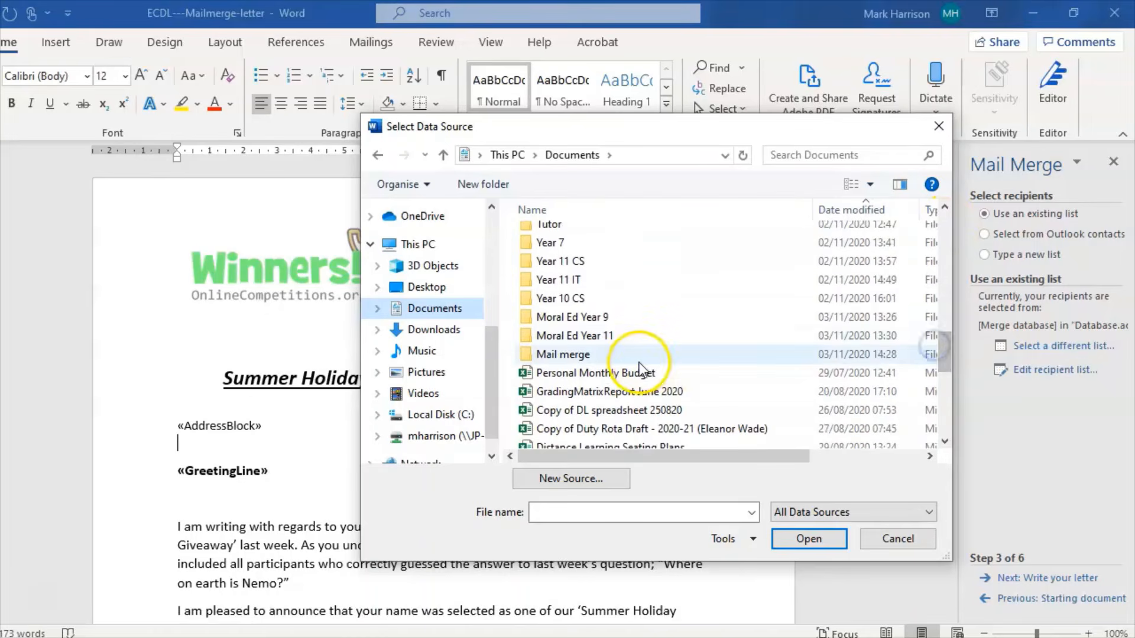
{"action": "double_click", "coordinate": [639, 360]}
{"action": "double_click", "coordinate": [590, 294]}
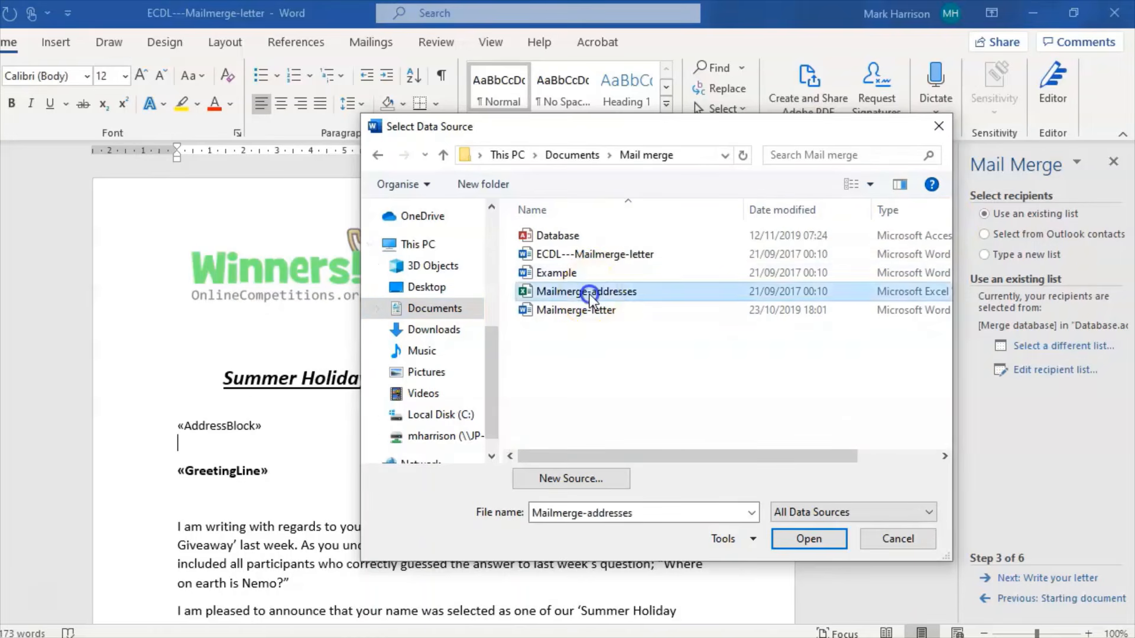
{"action": "left_click", "coordinate": [633, 394]}
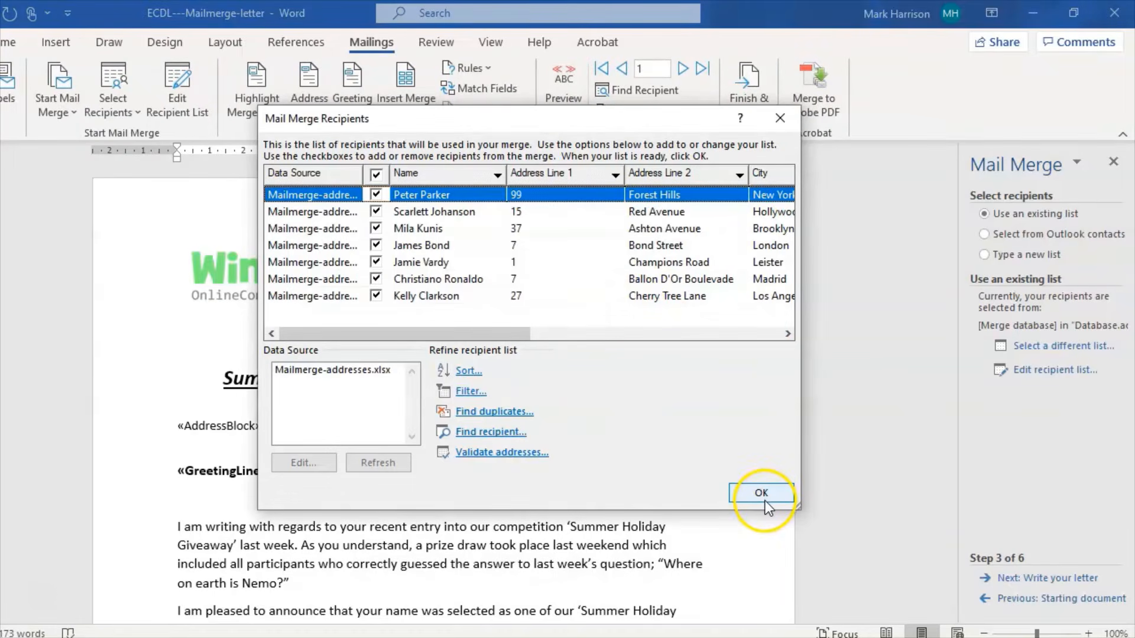
{"action": "left_click", "coordinate": [762, 495]}
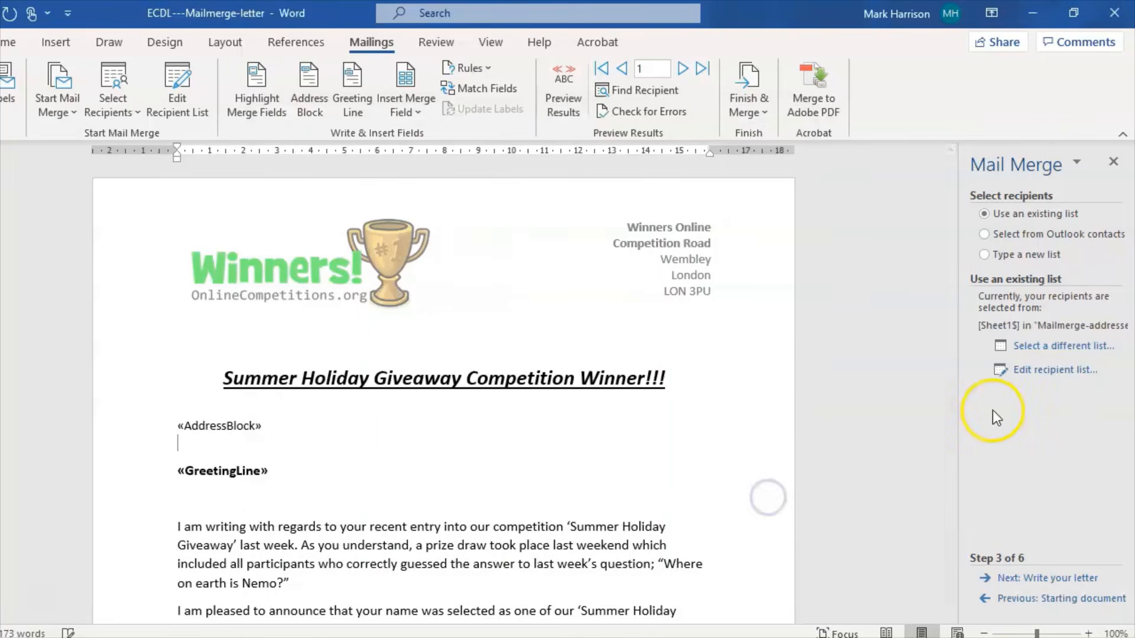
Switch the recipient list to the Database file in the Mail merge folder, keeping all recipients included
{"action": "left_click", "coordinate": [1056, 346]}
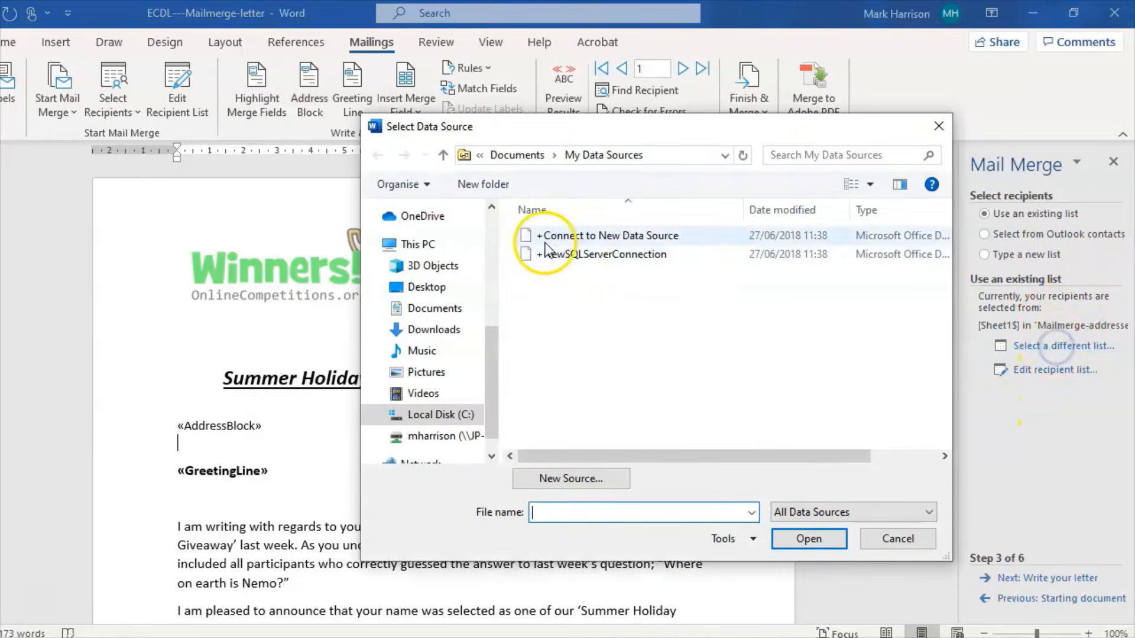
{"action": "left_click", "coordinate": [430, 310]}
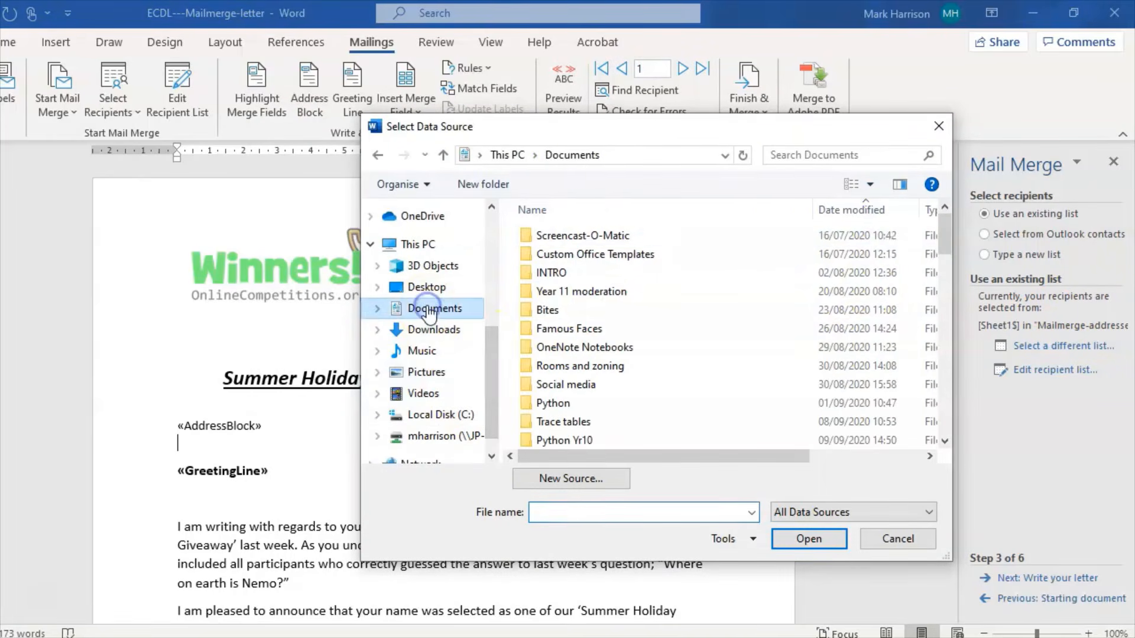
{"action": "left_click_drag", "start_coordinate": [944, 231], "coordinate": [939, 350]}
{"action": "double_click", "coordinate": [541, 358]}
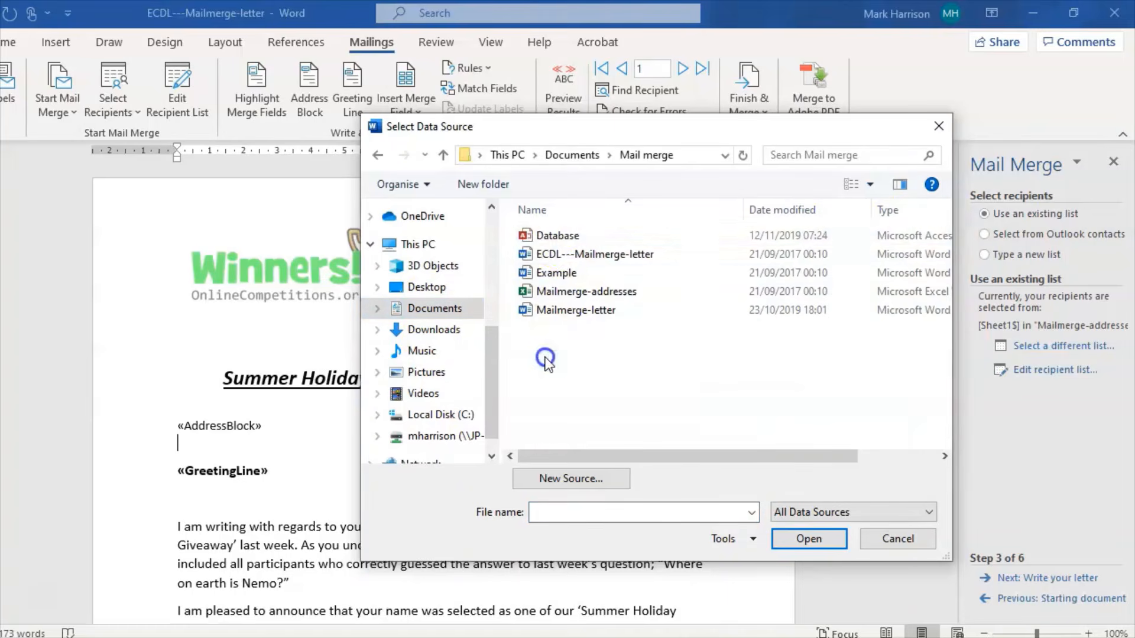
{"action": "double_click", "coordinate": [547, 231]}
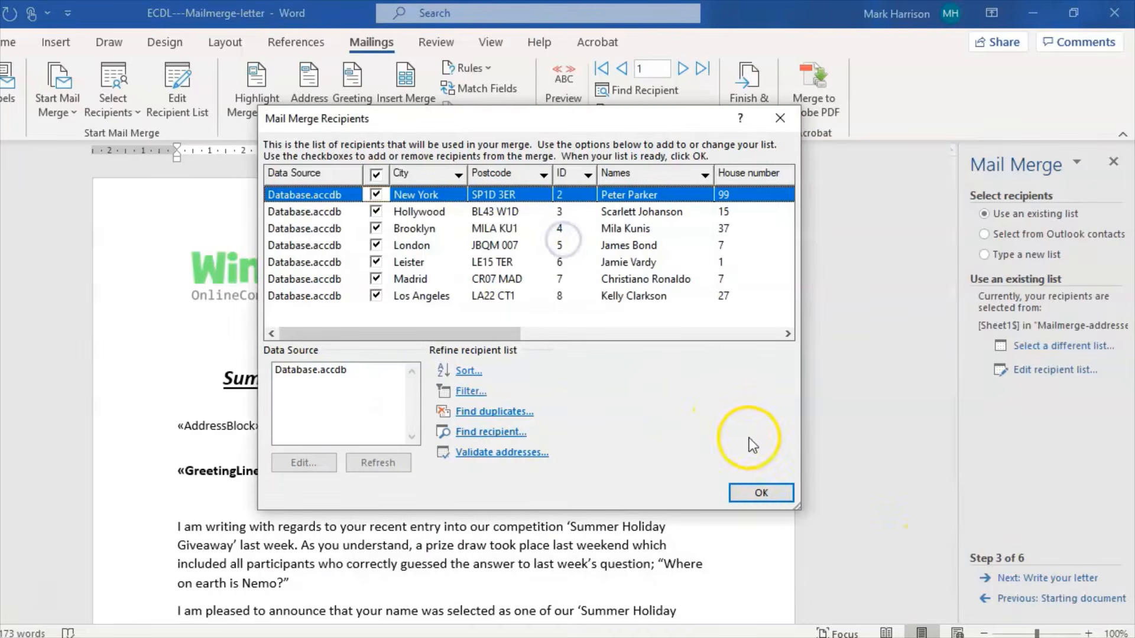
{"action": "left_click", "coordinate": [762, 490]}
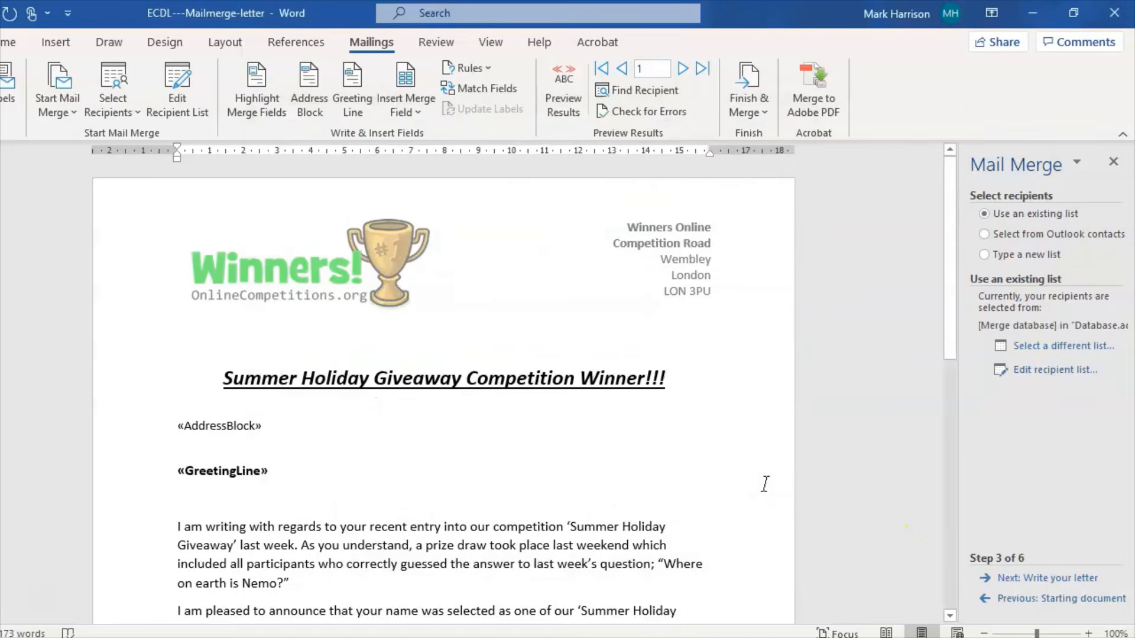